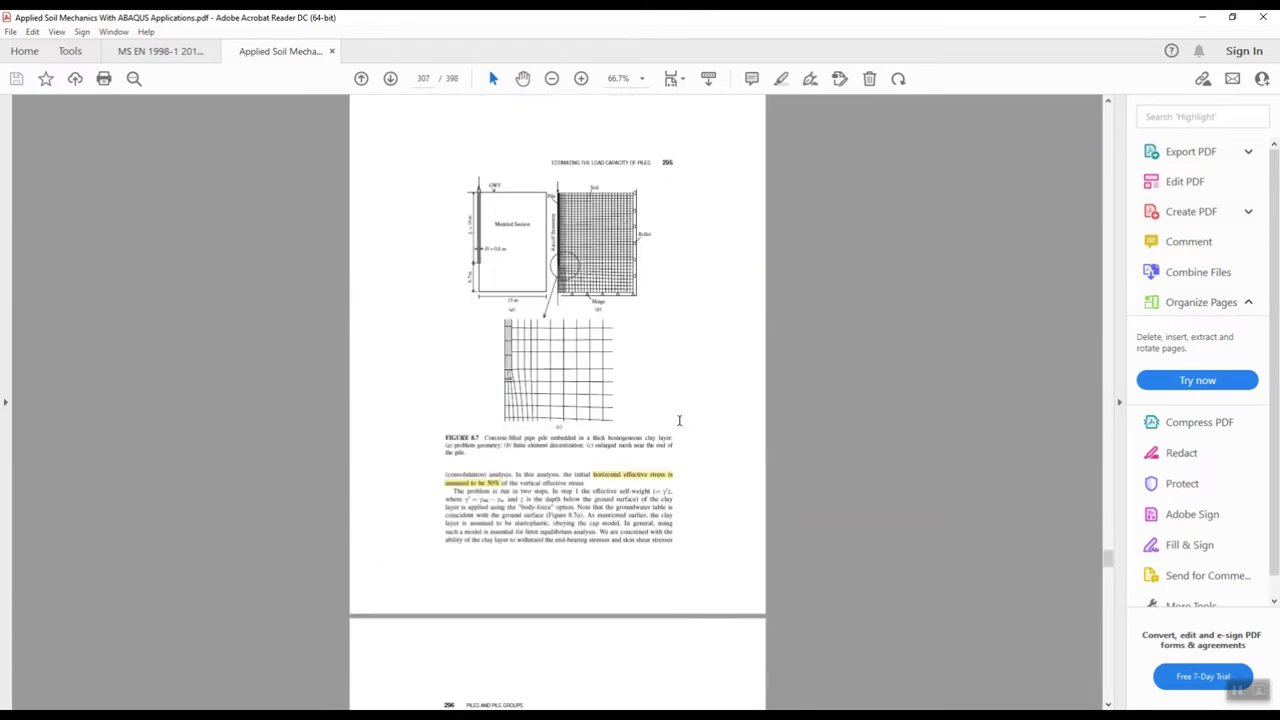
Examine the problem geometry in Figure 8.7(a), checking the pile length and diameter, the depth below the pile and the section width.
scroll(673, 389, down, 6)
scroll(600, 400, up, 3)
ctrl+scroll(508, 410, up, 3)
ctrl+scroll(508, 410, up, 3)
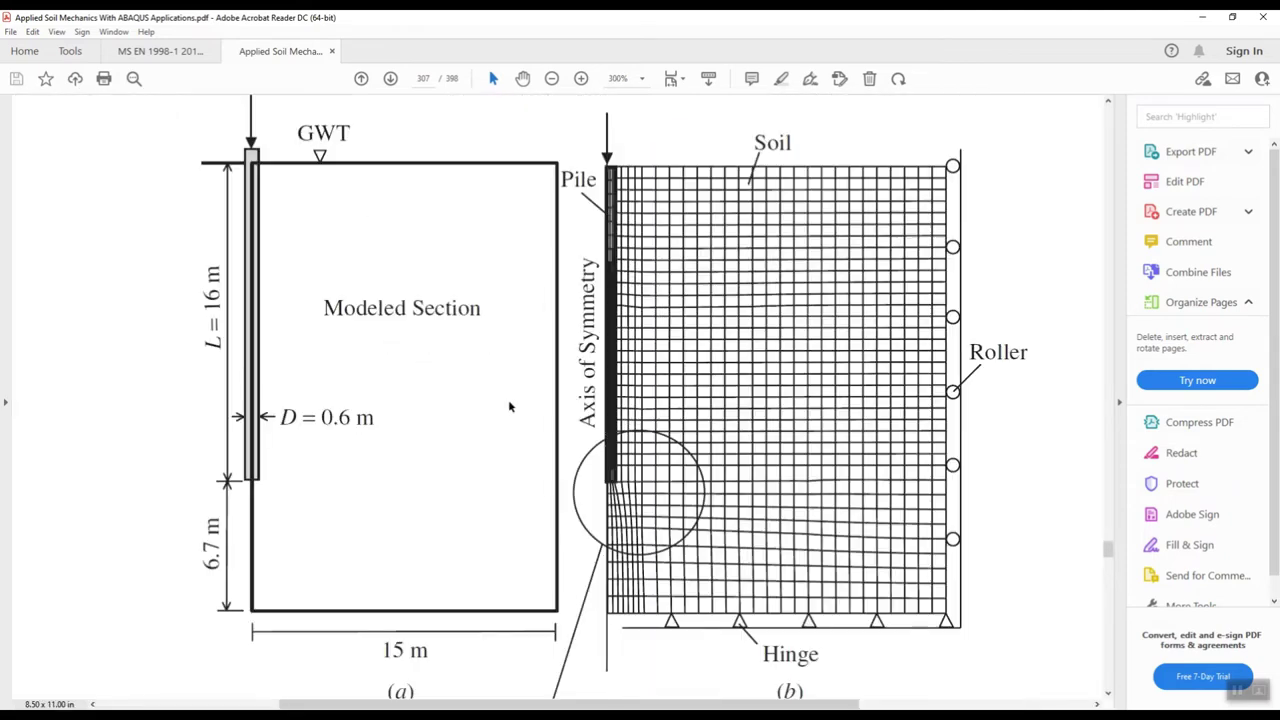
ctrl+scroll(684, 281, down, 2)
ctrl+scroll(490, 265, up, 2)
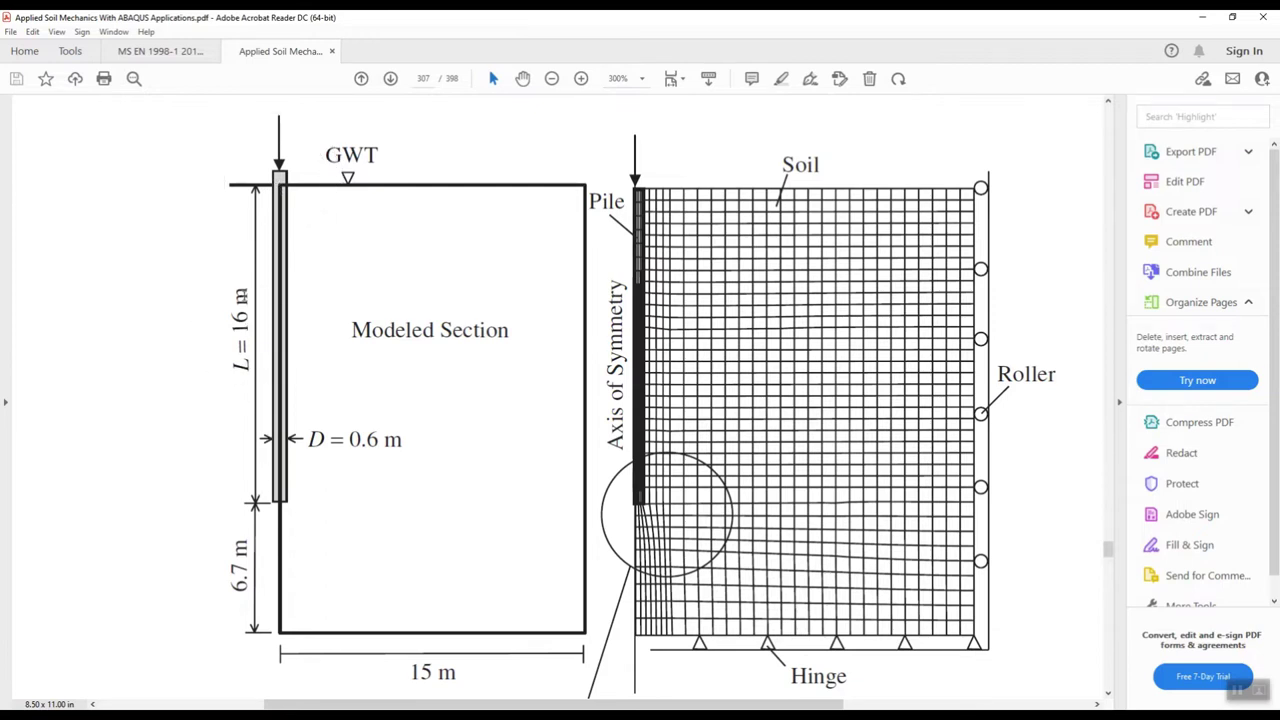
click(292, 551)
click(428, 667)
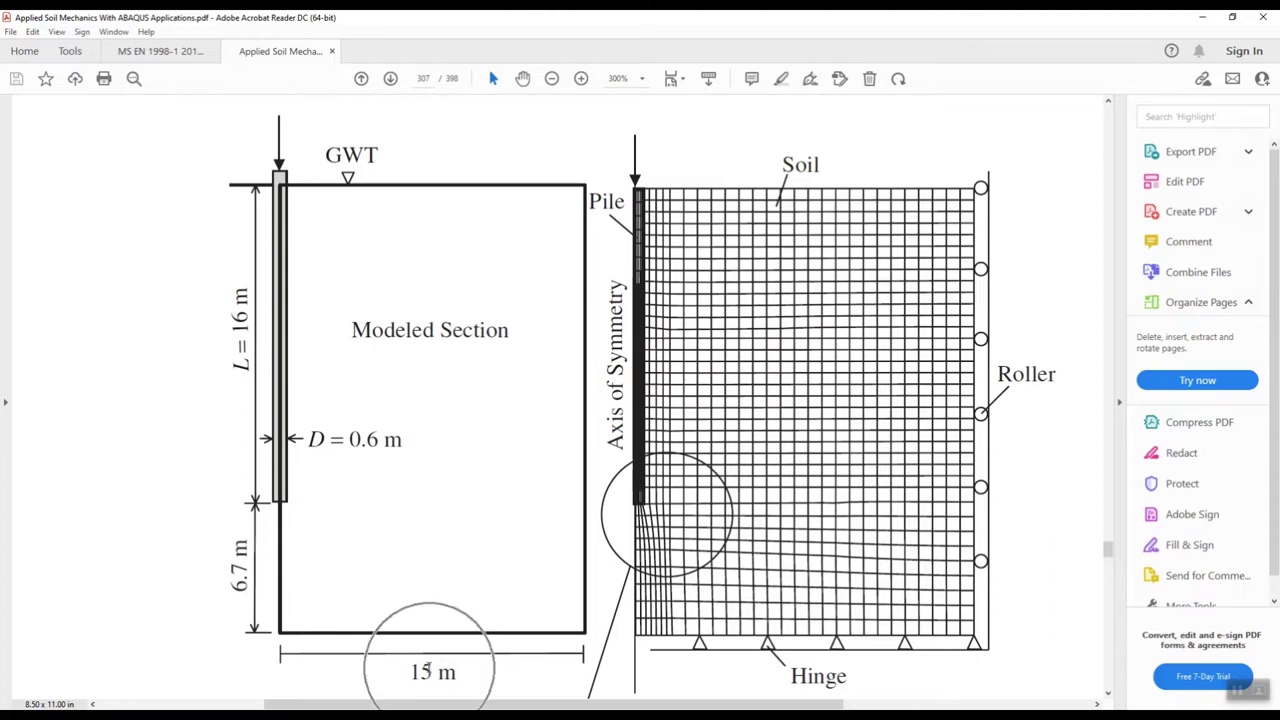
ctrl+scroll(848, 382, down, 1)
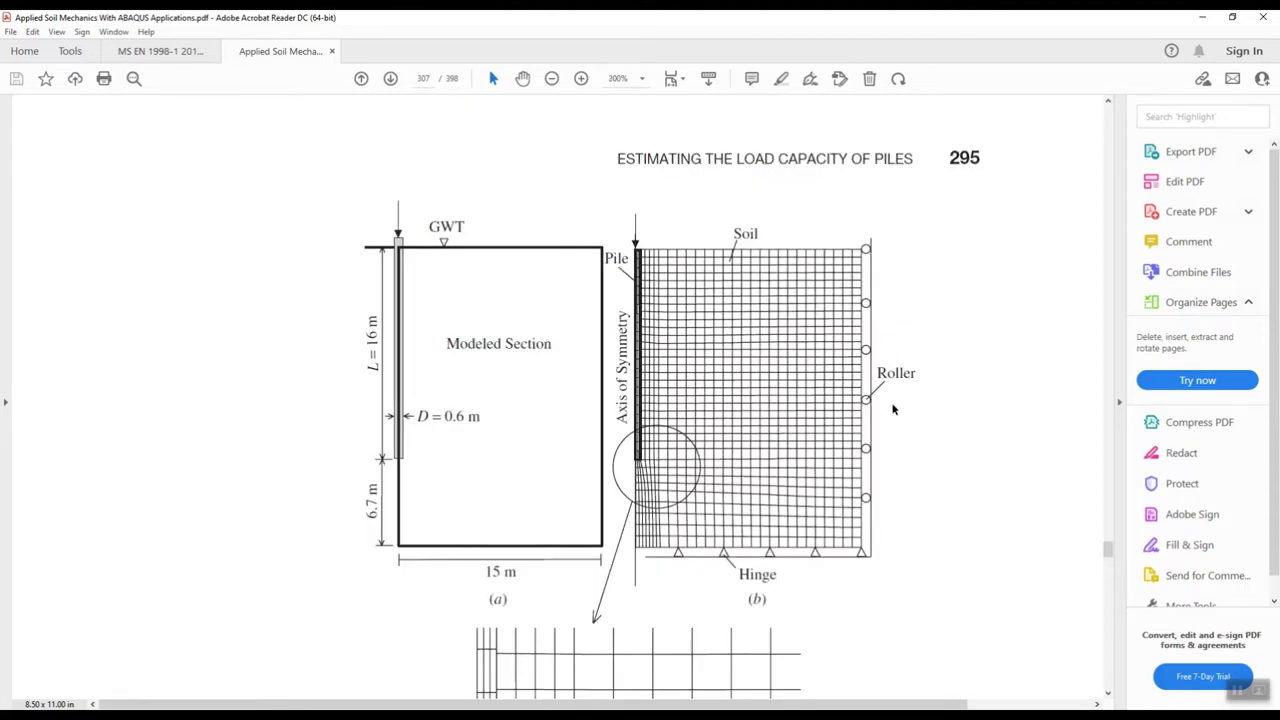
Inspect the roller and hinge supports and the pile's position against the axis of symmetry in Figure 8.7.
click(890, 385)
click(758, 574)
ctrl+scroll(634, 252, up, 3)
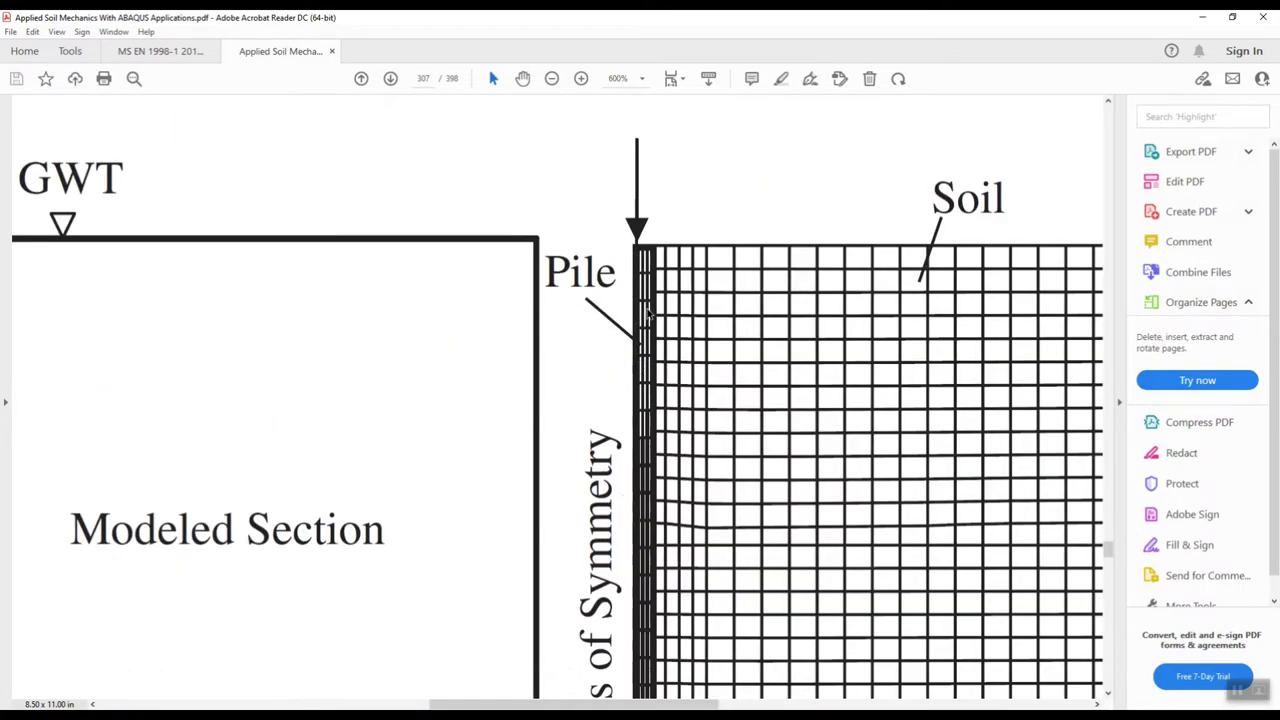
ctrl+scroll(641, 282, down, 2)
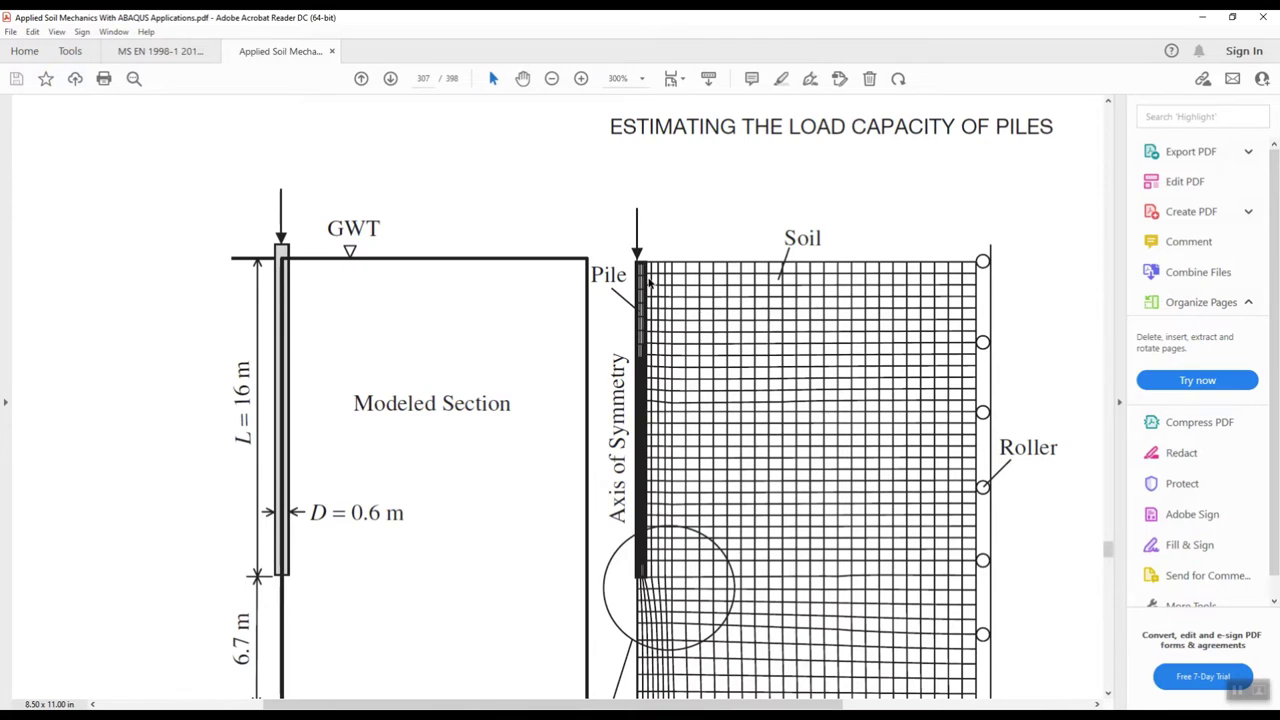
ctrl+scroll(649, 282, down, 2)
ctrl+scroll(397, 267, up, 2)
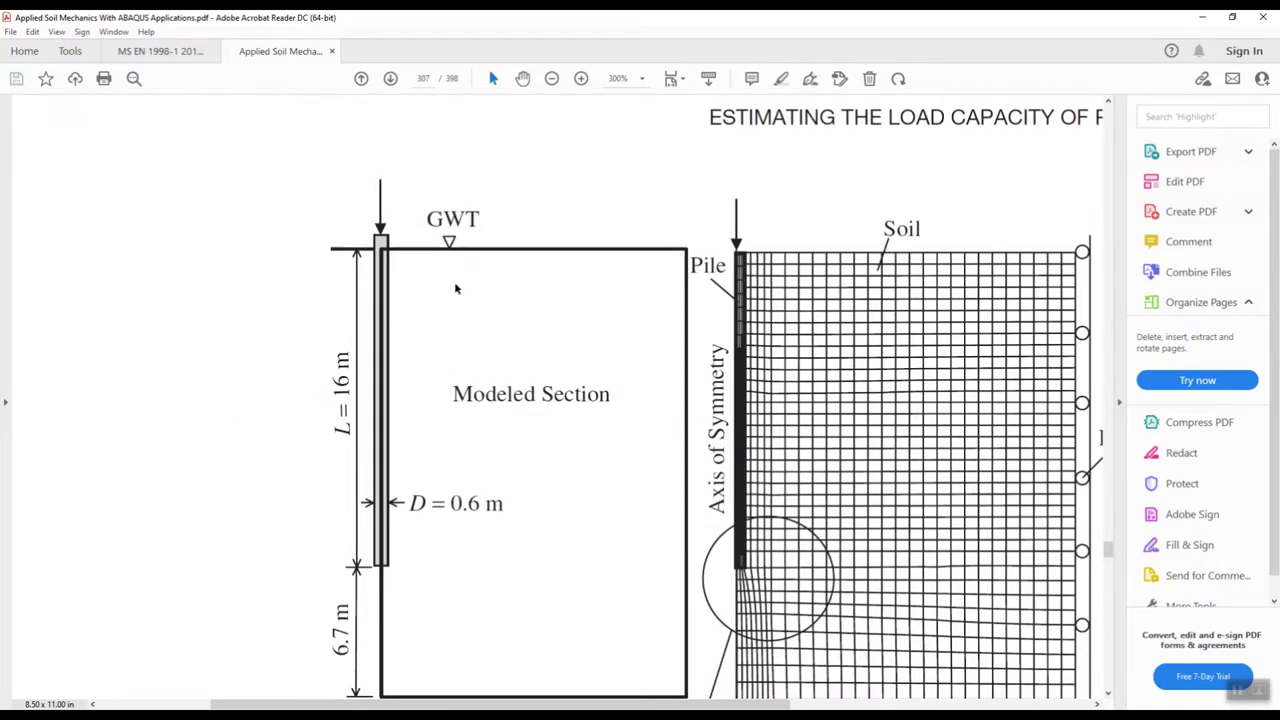
ctrl+scroll(457, 286, down, 2)
ctrl+scroll(412, 264, up, 2)
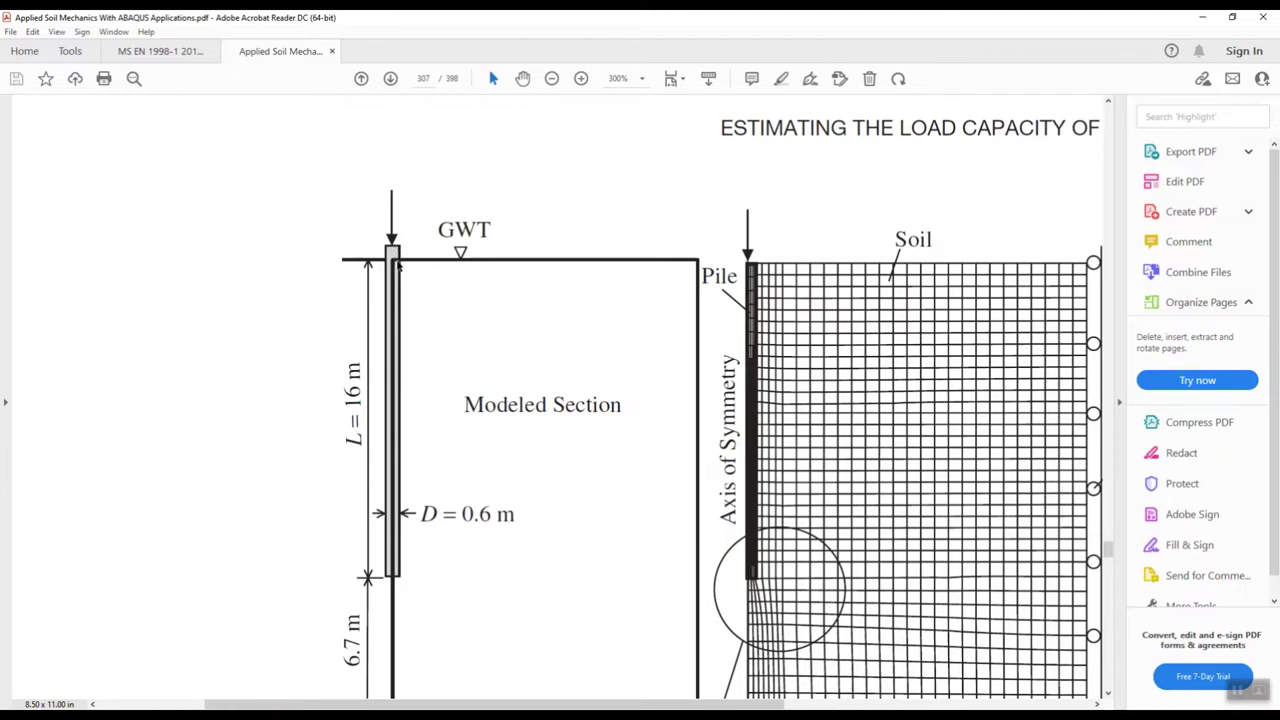
Examine the finite element mesh in Figure 8.7(b), comparing the element spacing in the pile and the adjacent soil.
ctrl+scroll(431, 235, down, 2)
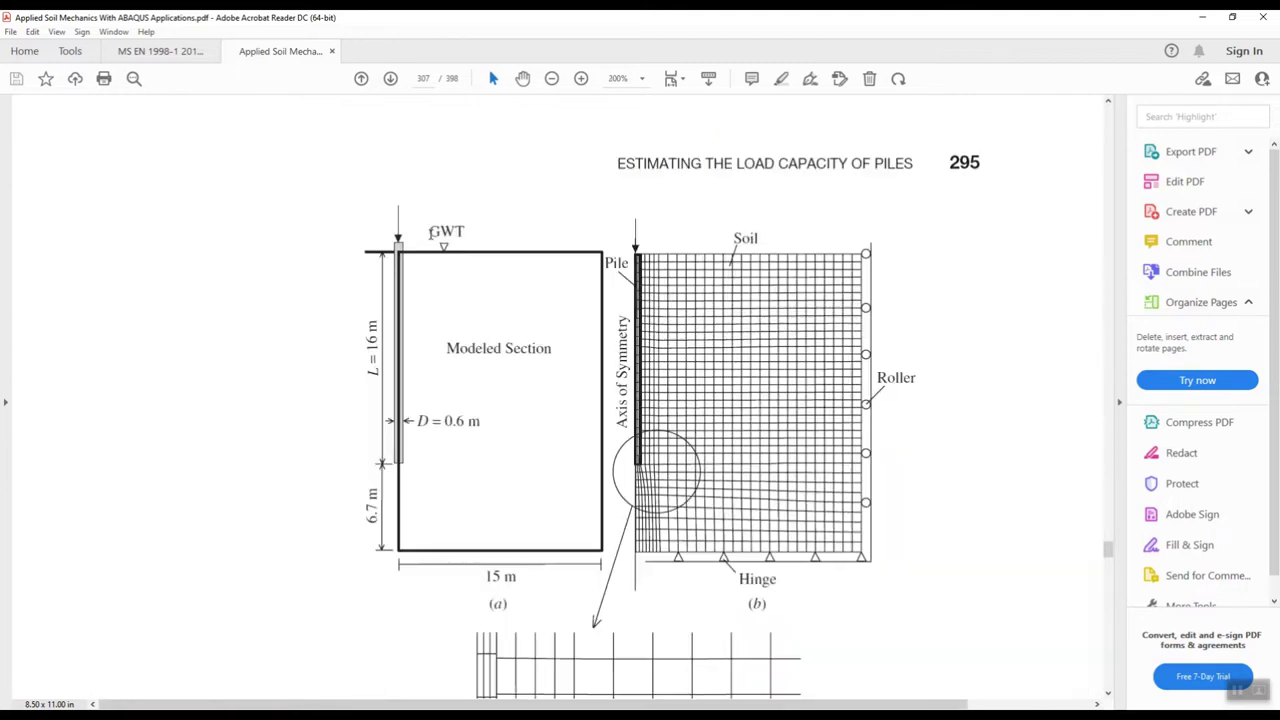
ctrl+scroll(615, 291, down, 1)
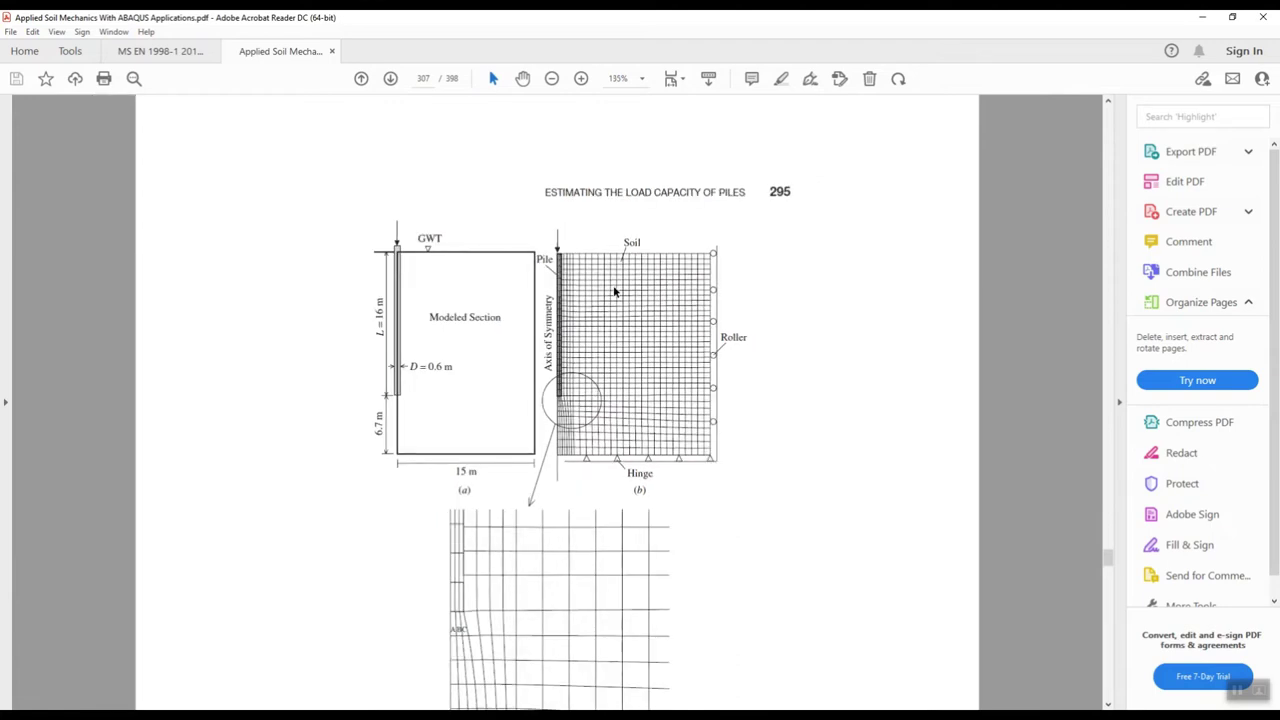
ctrl+scroll(561, 262, up, 5)
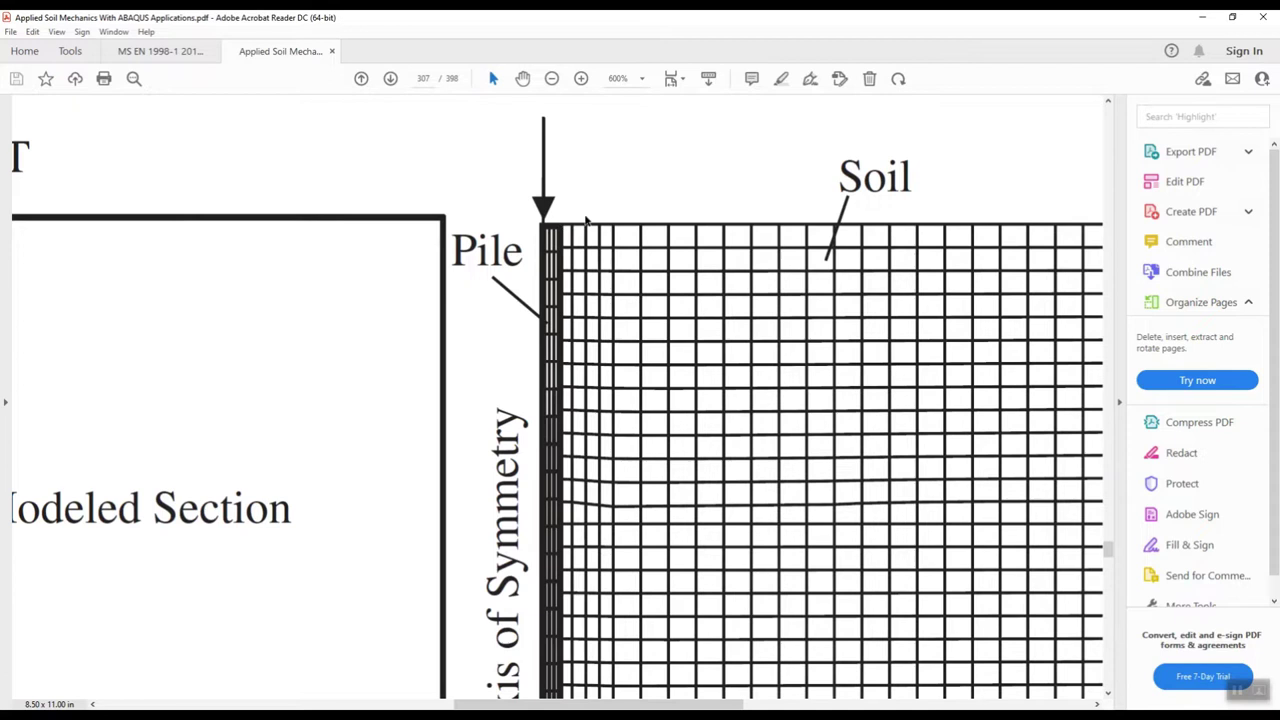
ctrl+scroll(586, 222, down, 2)
ctrl+scroll(652, 228, up, 2)
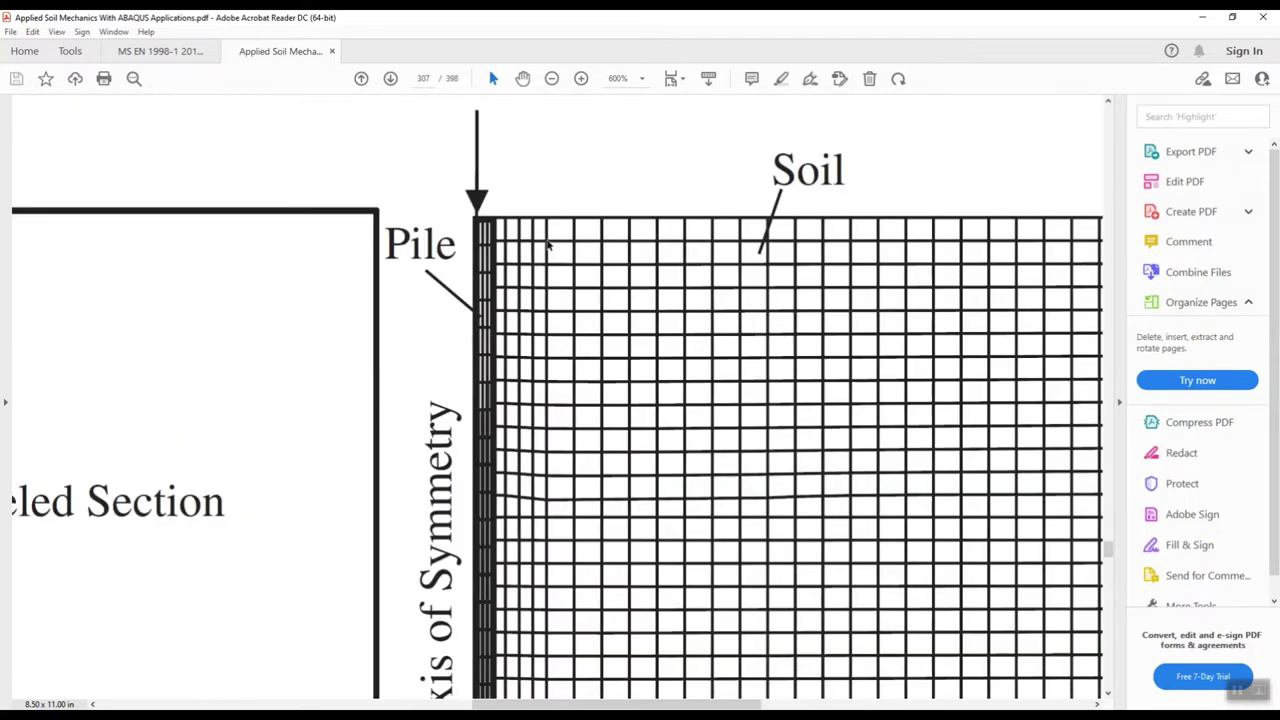
ctrl+scroll(483, 232, up, 1)
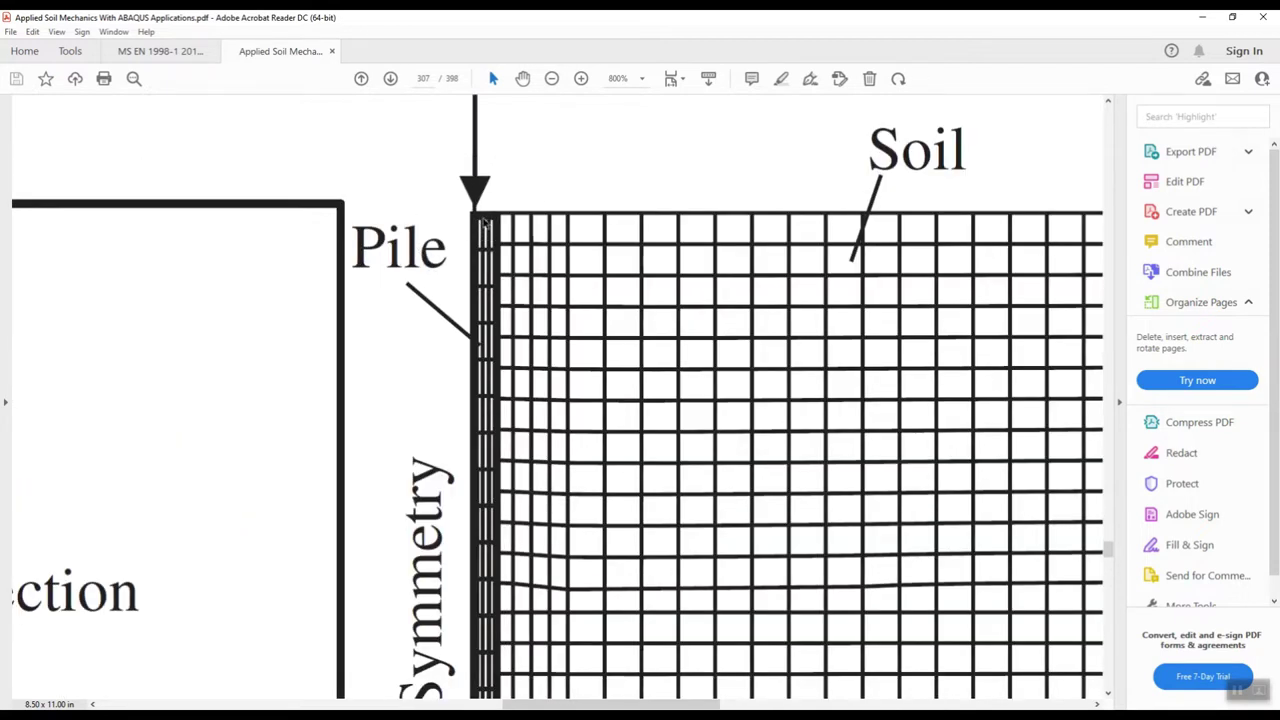
ctrl+scroll(484, 228, down, 2)
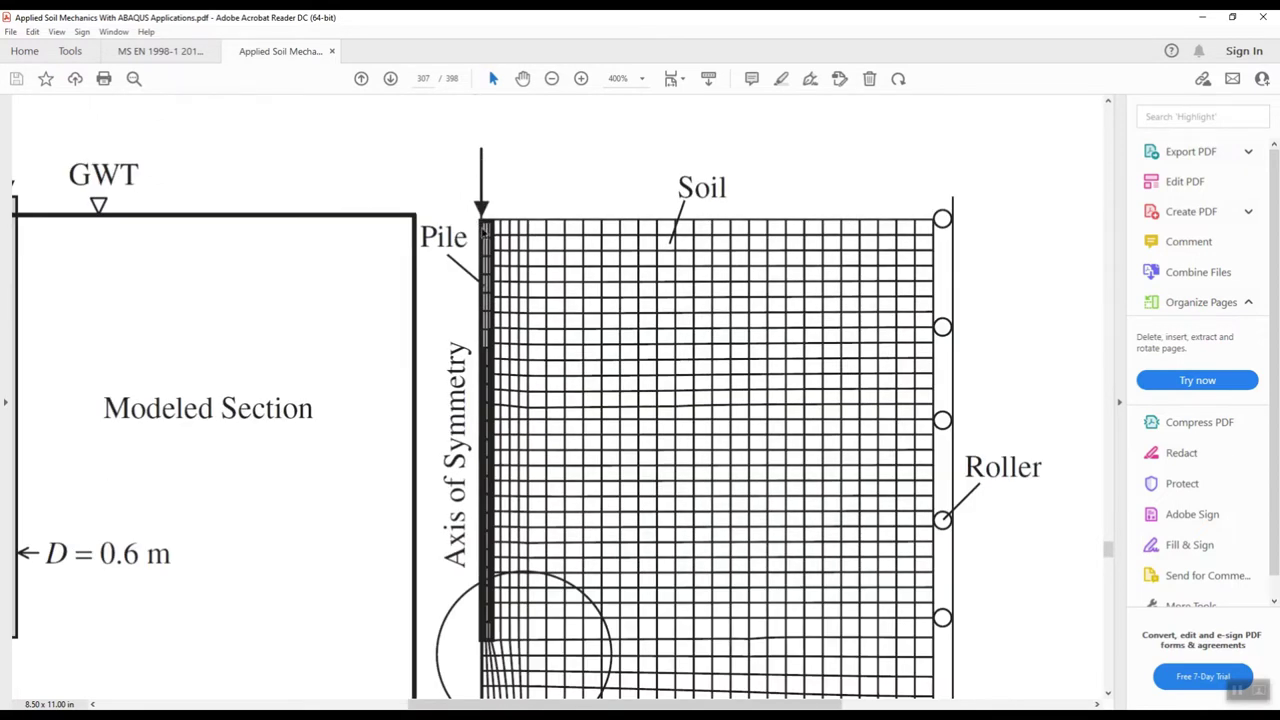
ctrl+scroll(824, 206, down, 3)
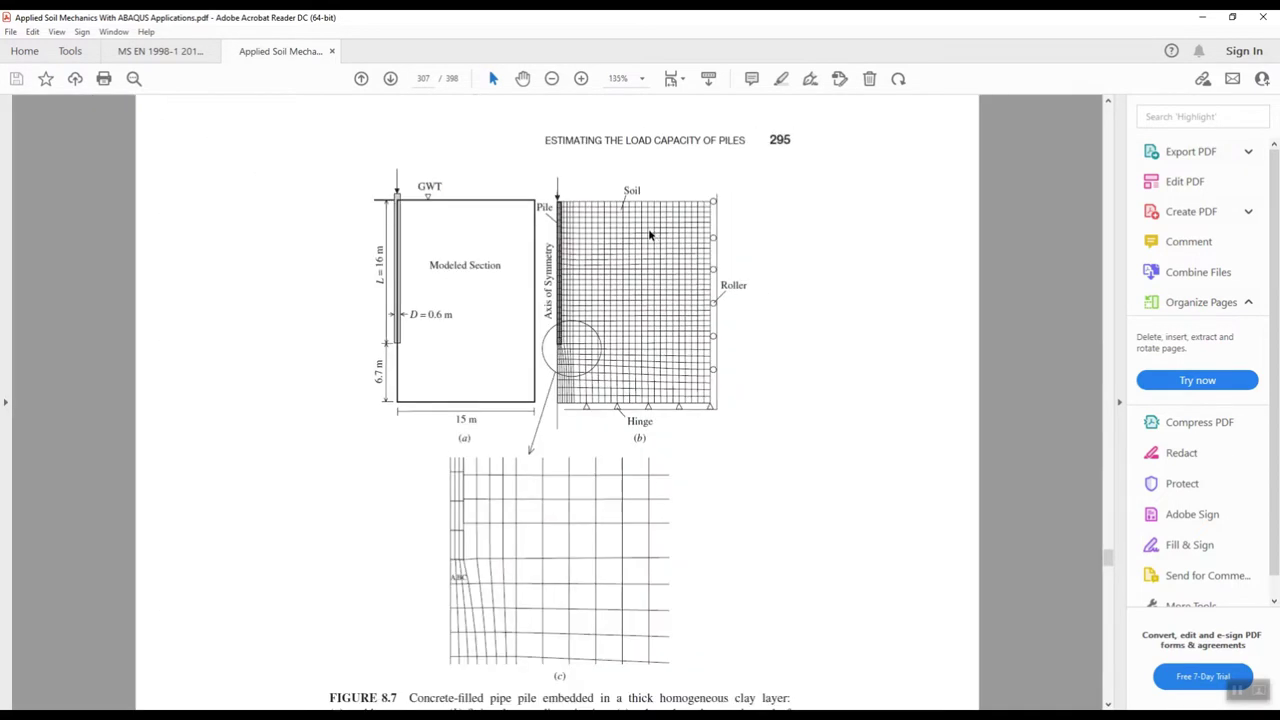
Find Figure 8.13 and study the pile load versus settlement curve, including its displacement axis.
scroll(559, 306, down, 15)
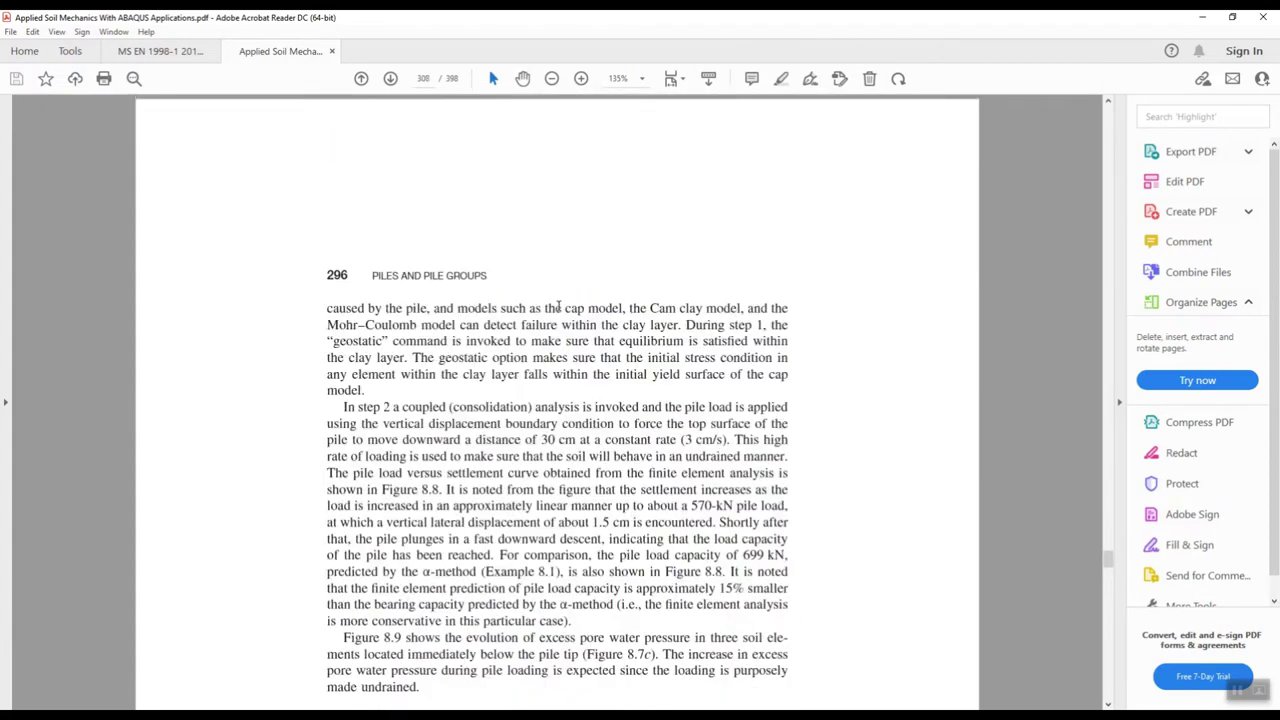
scroll(617, 322, down, 20)
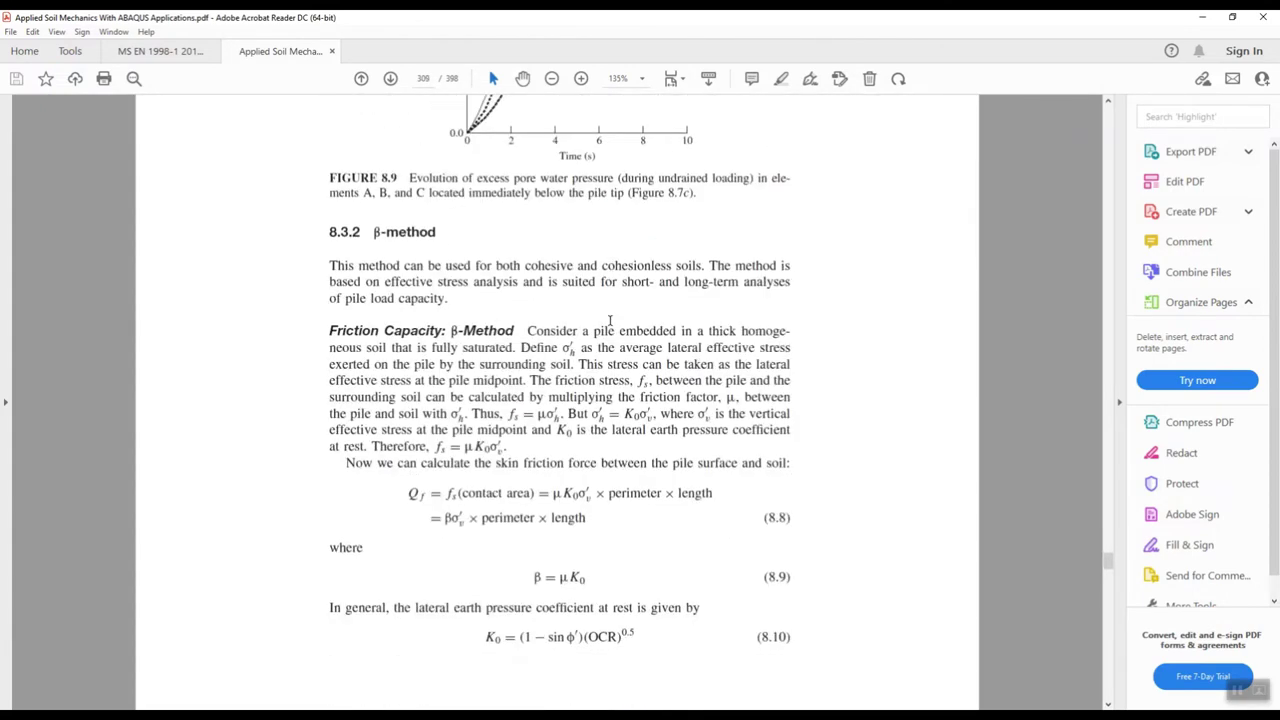
scroll(609, 321, down, 20)
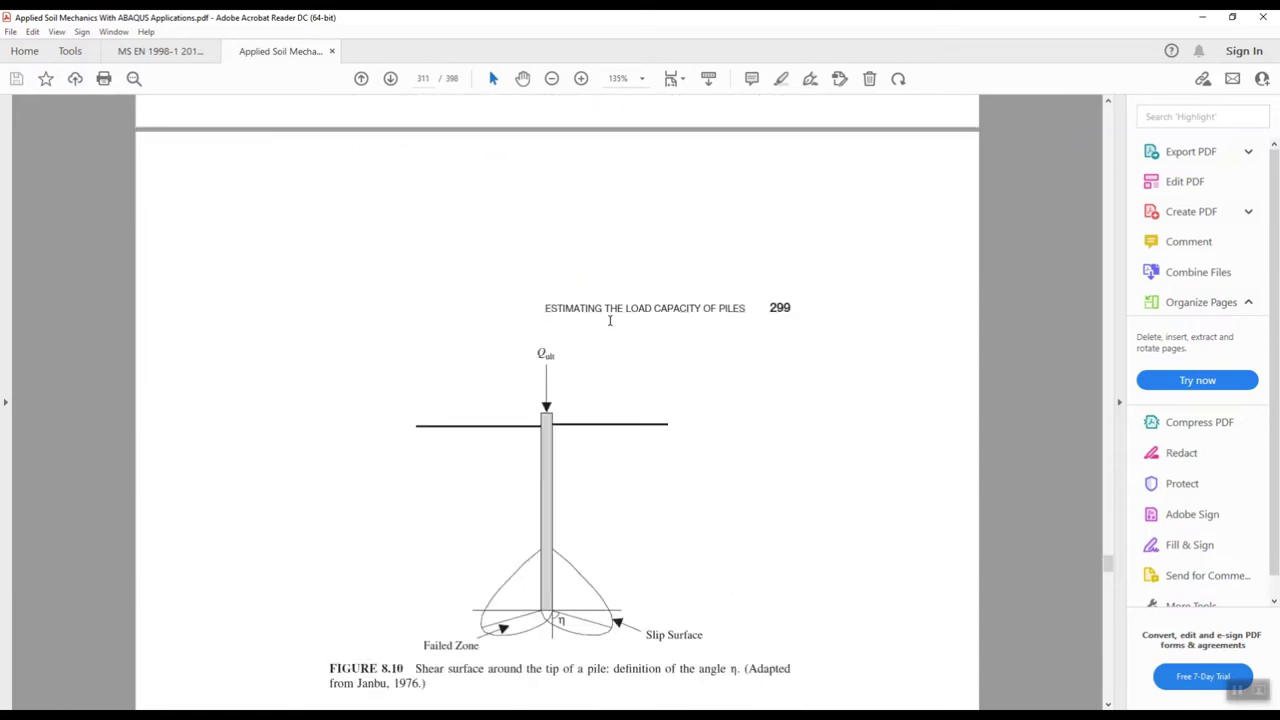
scroll(610, 321, down, 20)
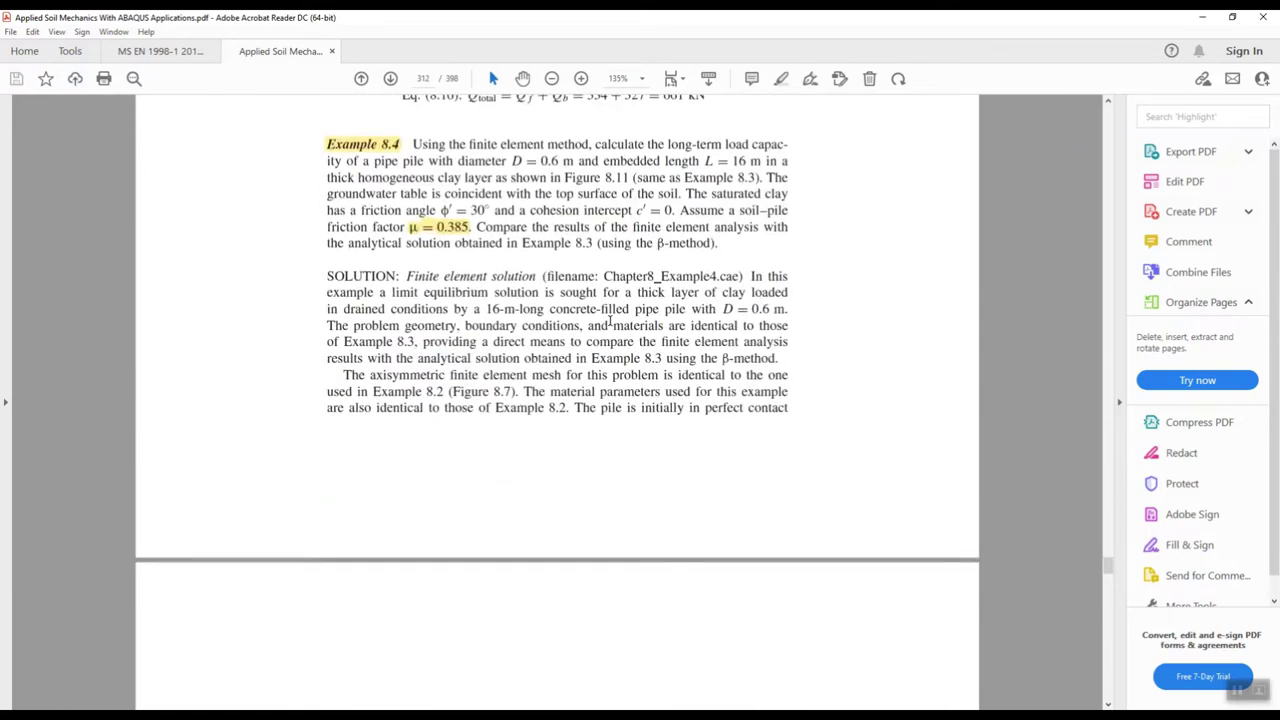
scroll(611, 326, down, 15)
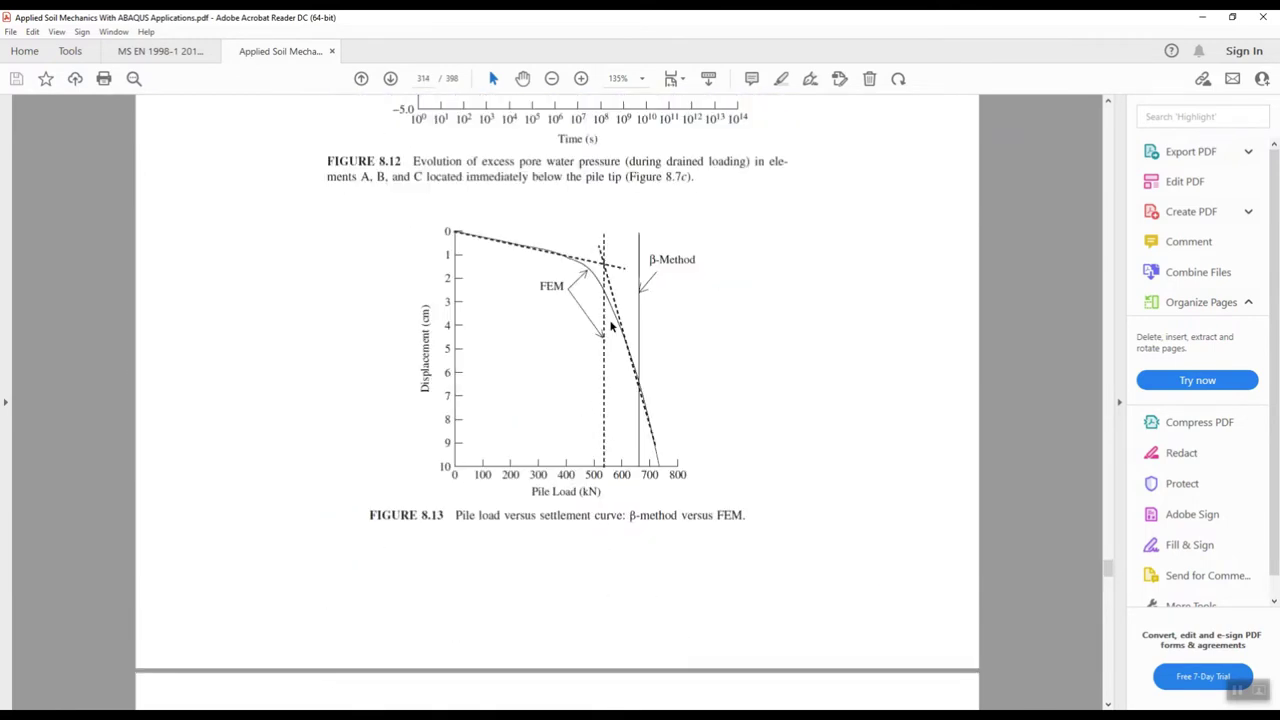
ctrl+scroll(494, 430, up, 1)
ctrl+scroll(608, 262, up, 1)
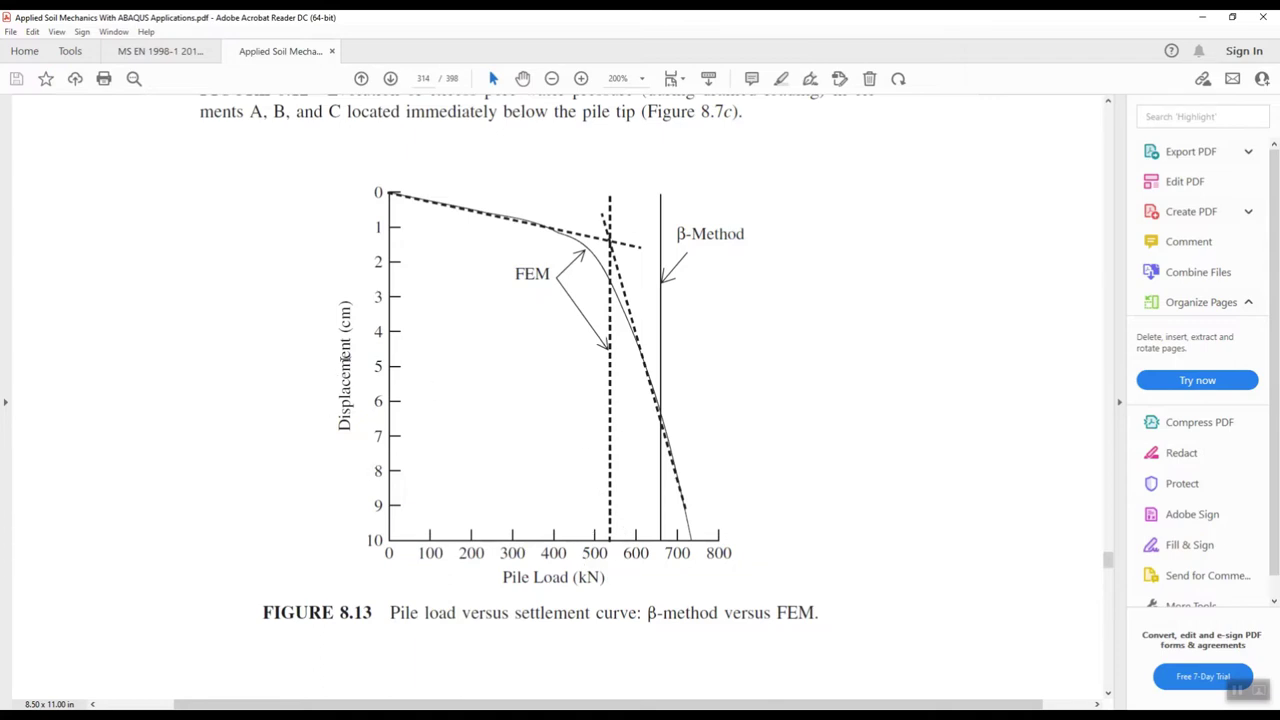
drag(345, 306, 346, 428)
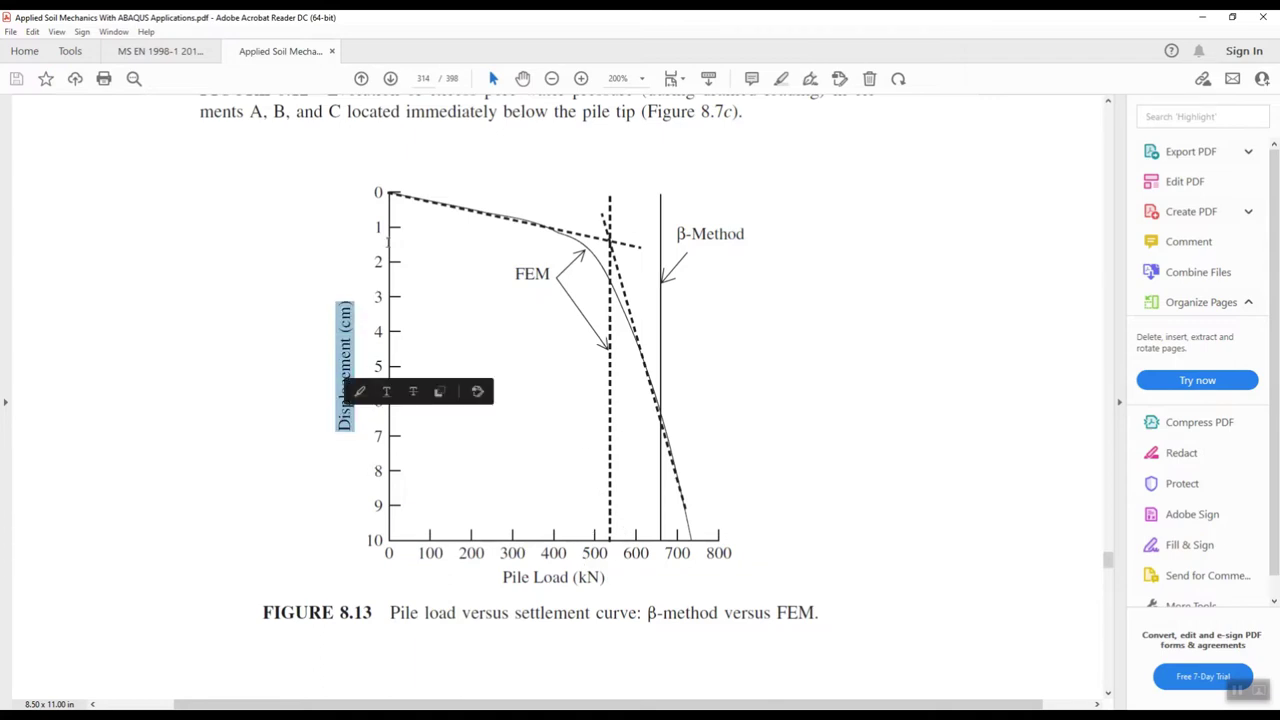
double_click(374, 540)
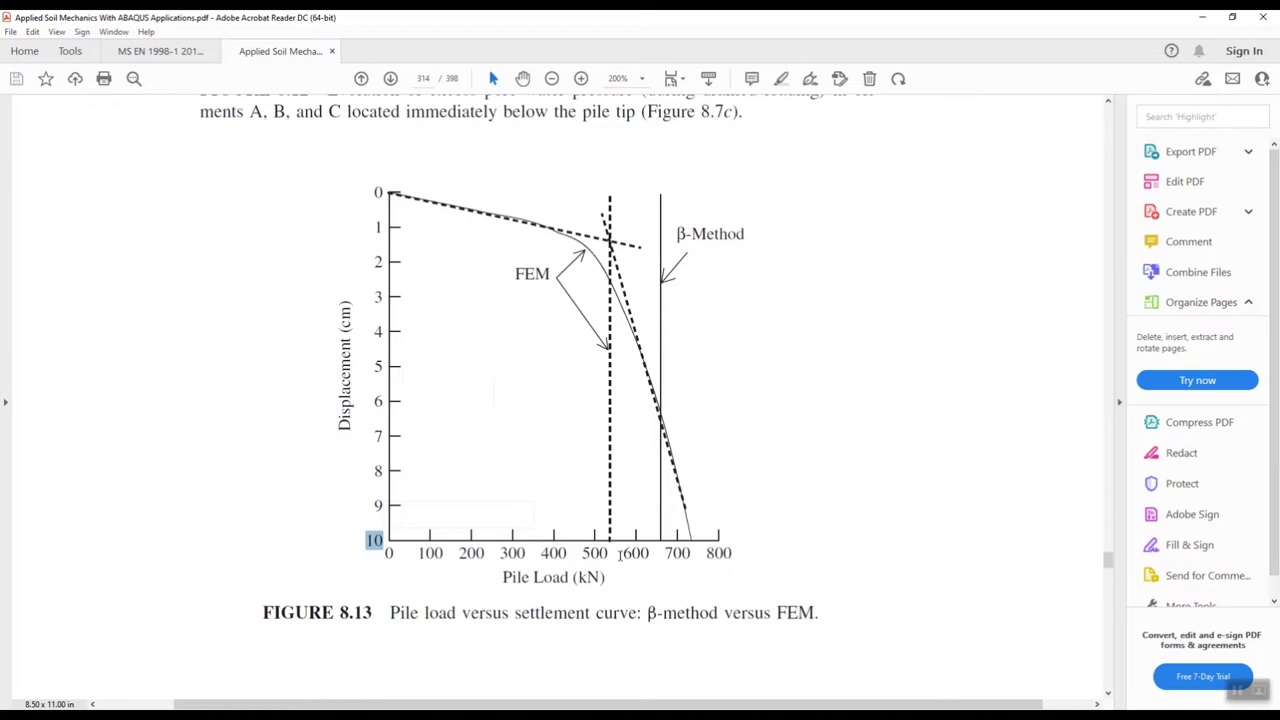
ctrl+scroll(633, 474, down, 2)
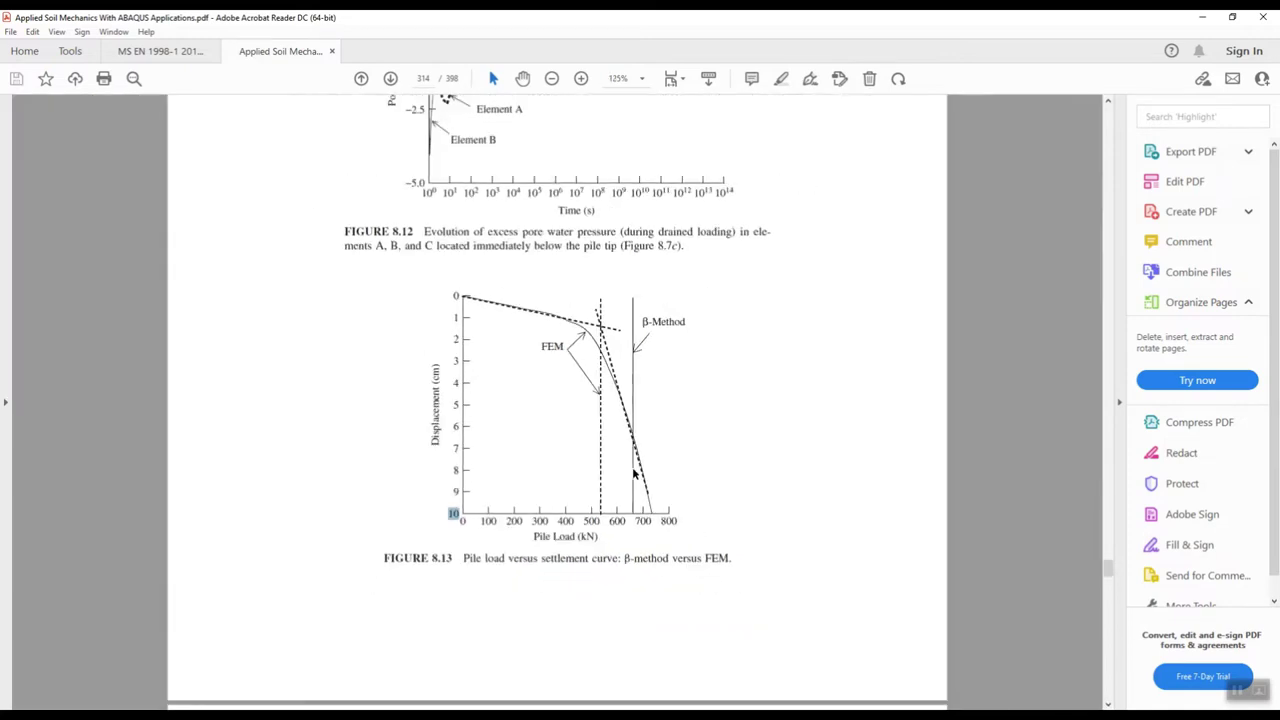
Review the highlighted text of Example 8.4 and the preceding β-method load capacity calculation.
scroll(633, 474, up, 10)
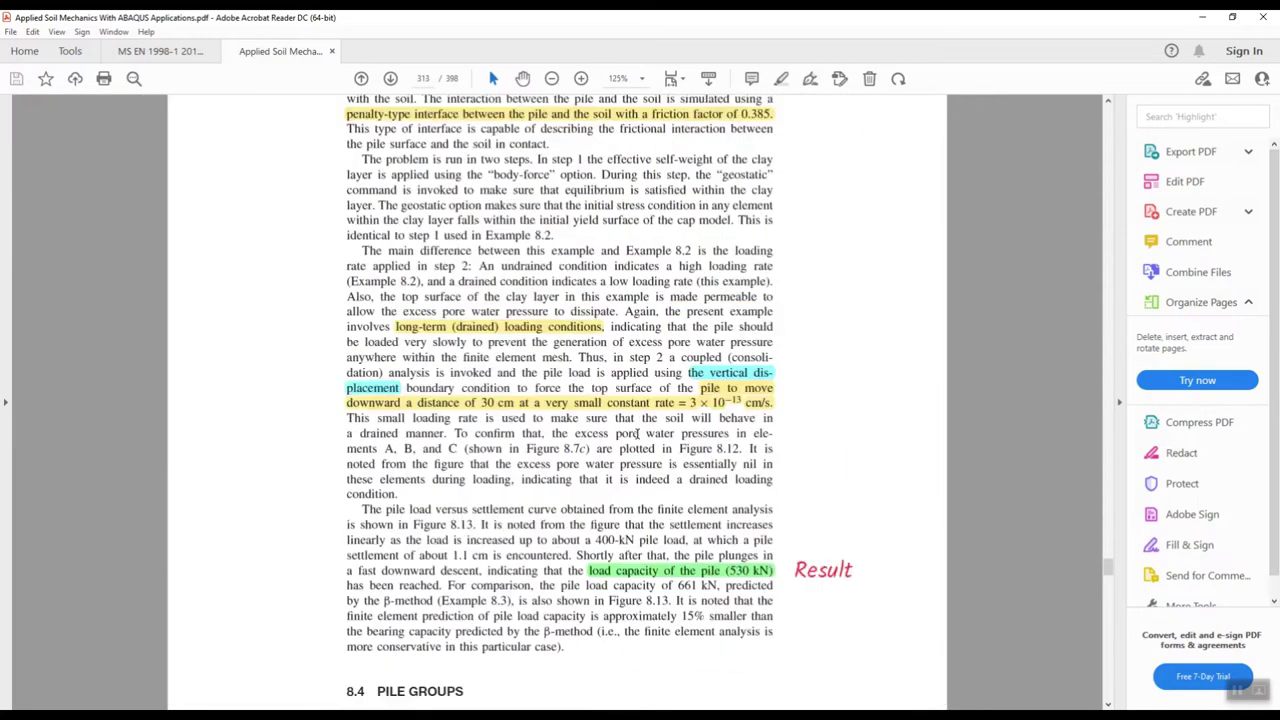
scroll(570, 441, up, 8)
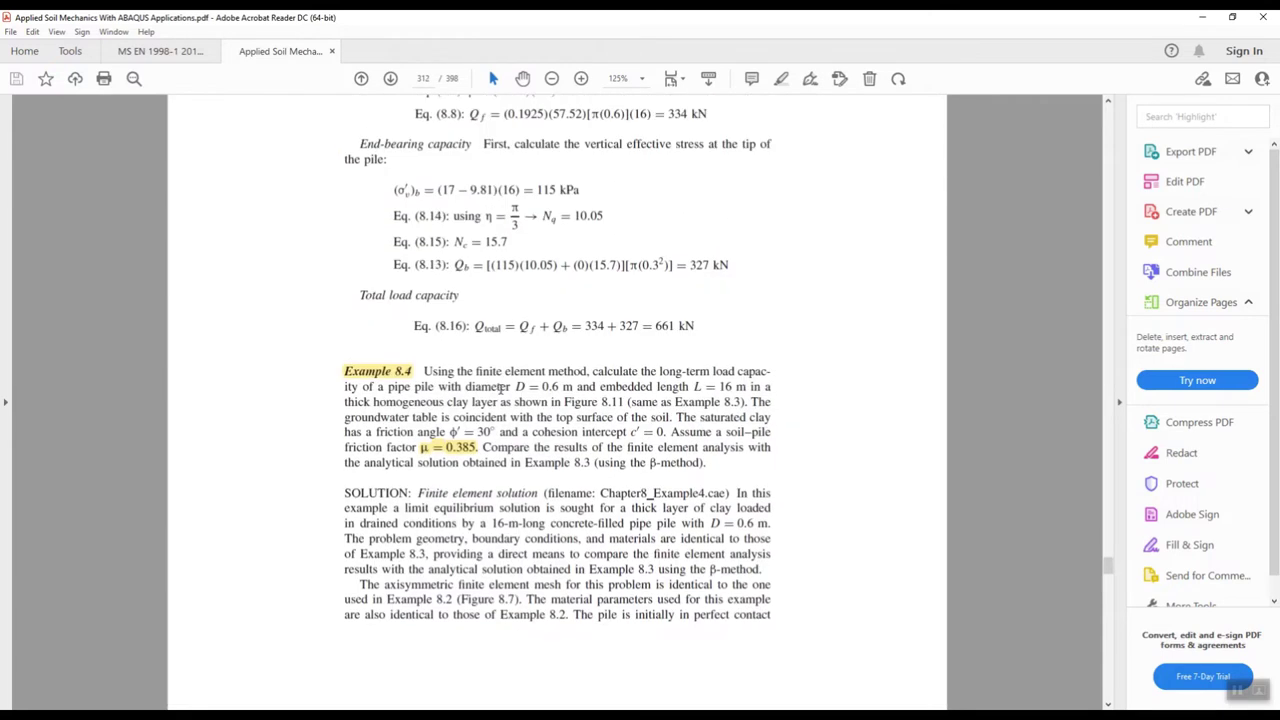
ctrl+scroll(506, 500, up, 1)
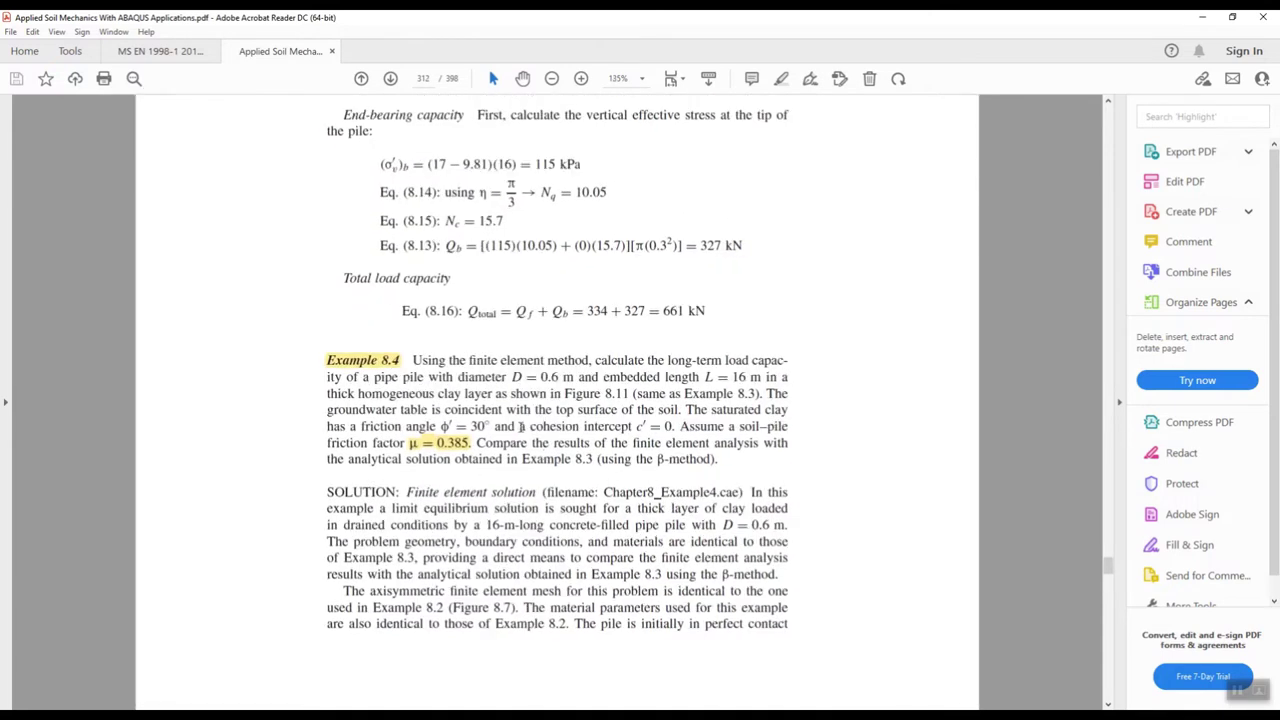
ctrl+scroll(508, 422, up, 1)
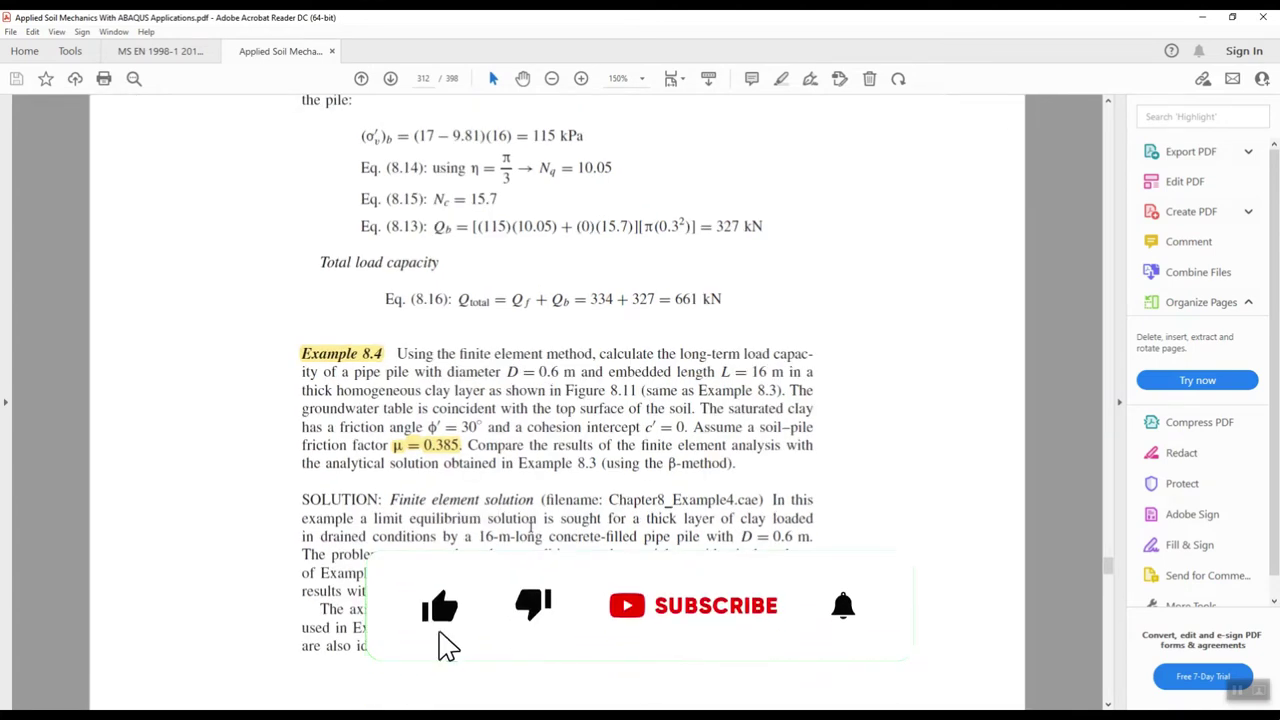
ctrl+scroll(550, 529, down, 1)
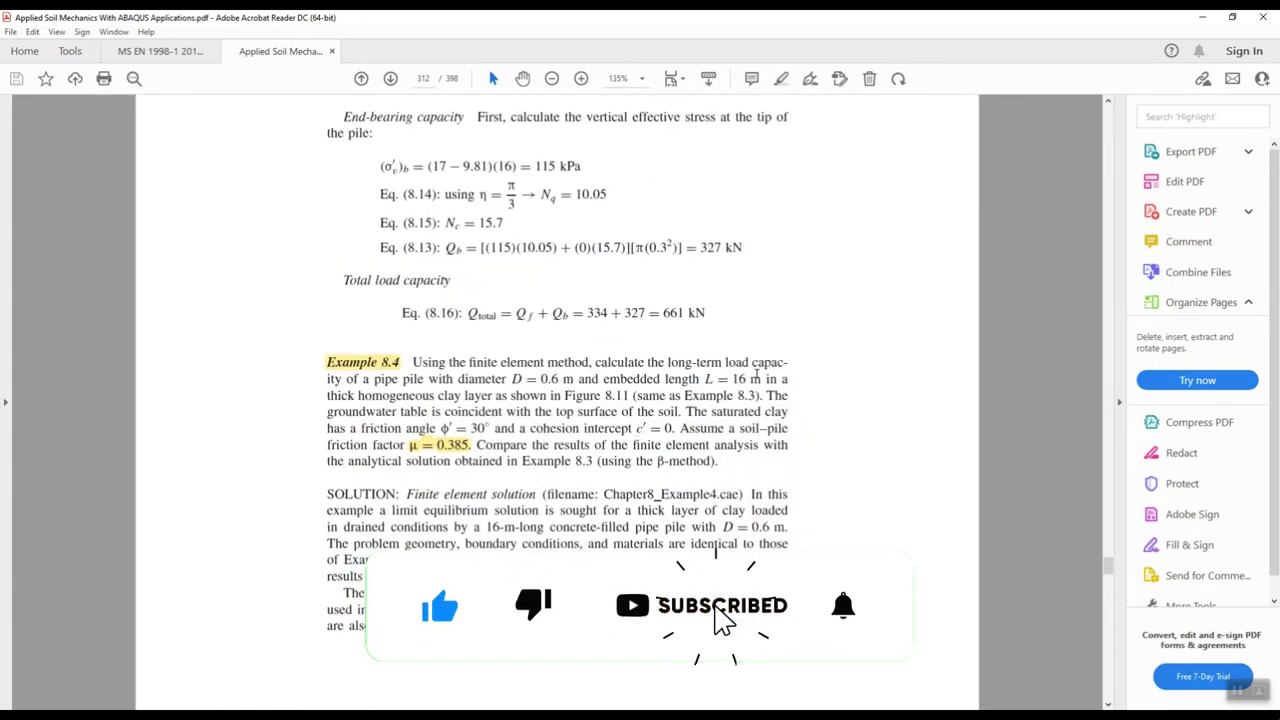
scroll(702, 377, up, 5)
scroll(702, 377, down, 3)
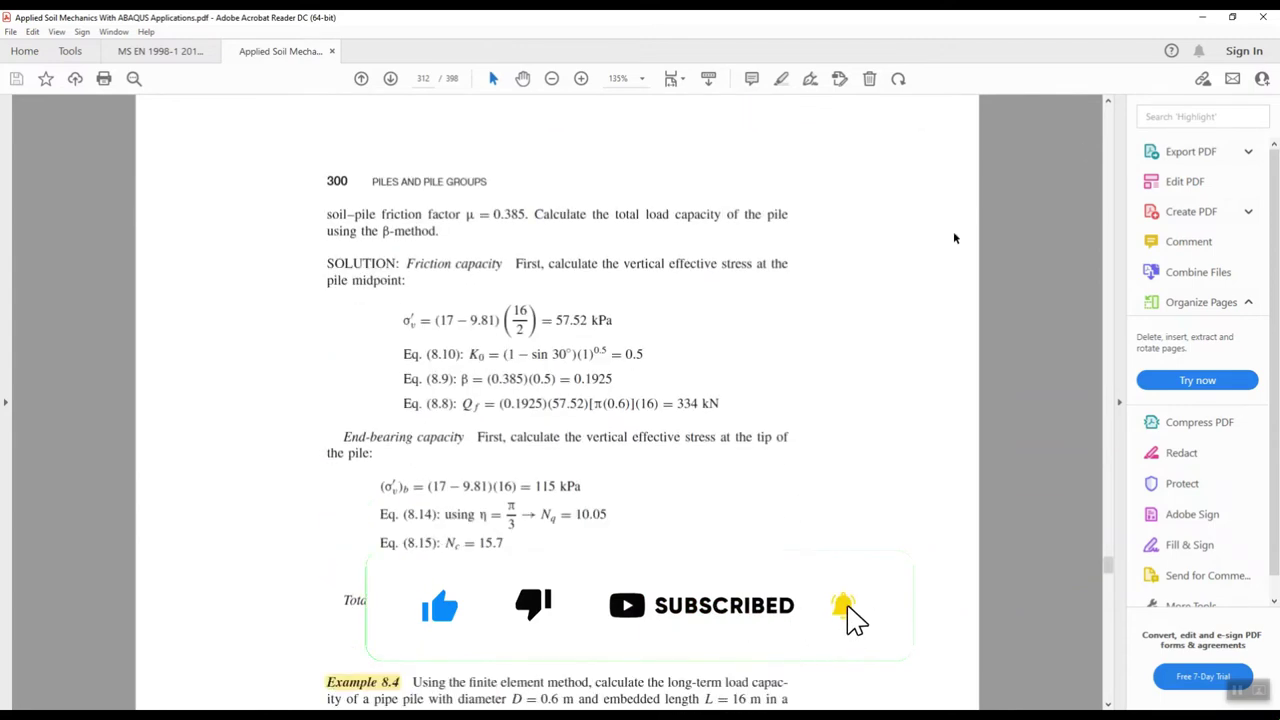
scroll(700, 385, up, 6)
scroll(697, 391, down, 1)
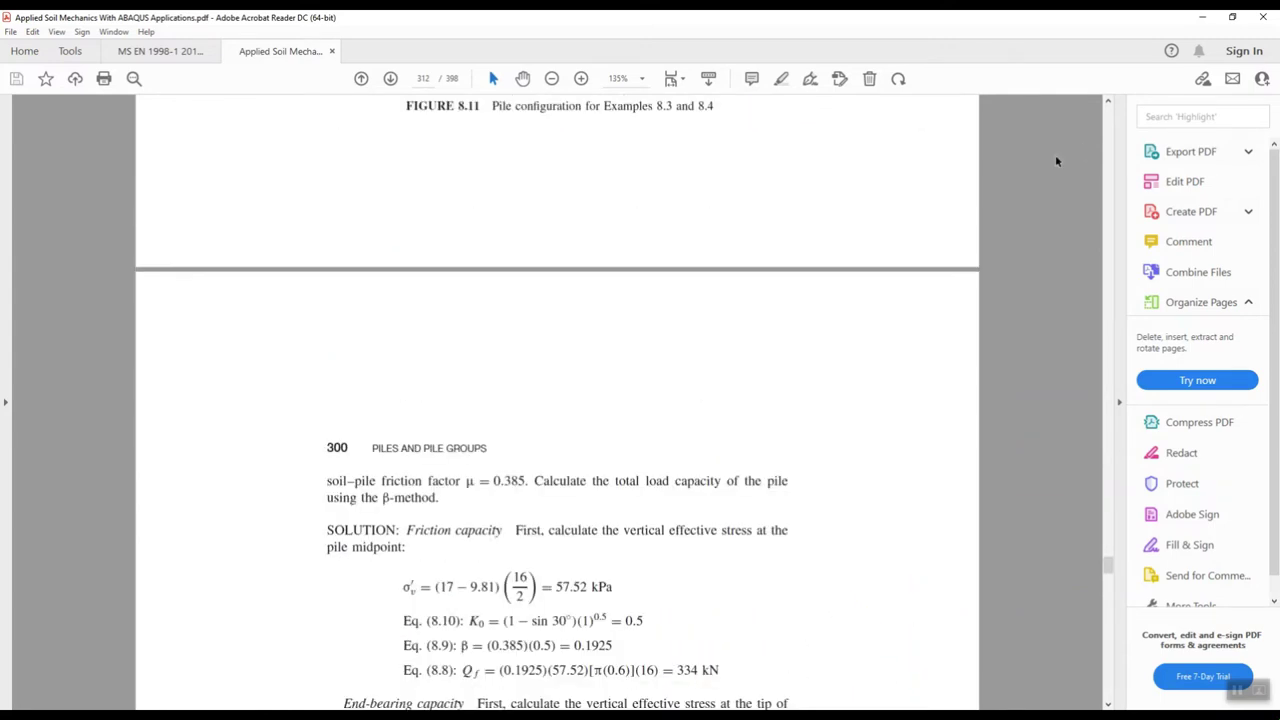
Switch to the Pile Capacity model in Abaqus/CAE and display the Soil part in the Part module.
click(1202, 20)
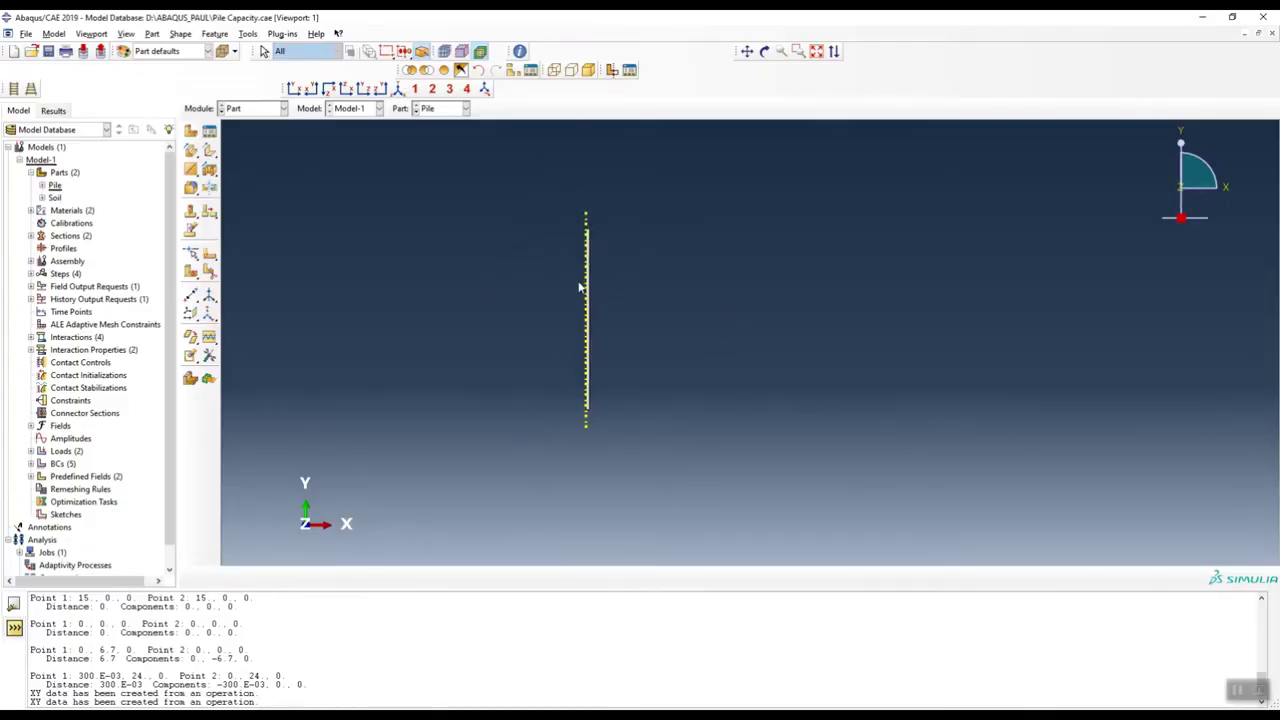
click(466, 108)
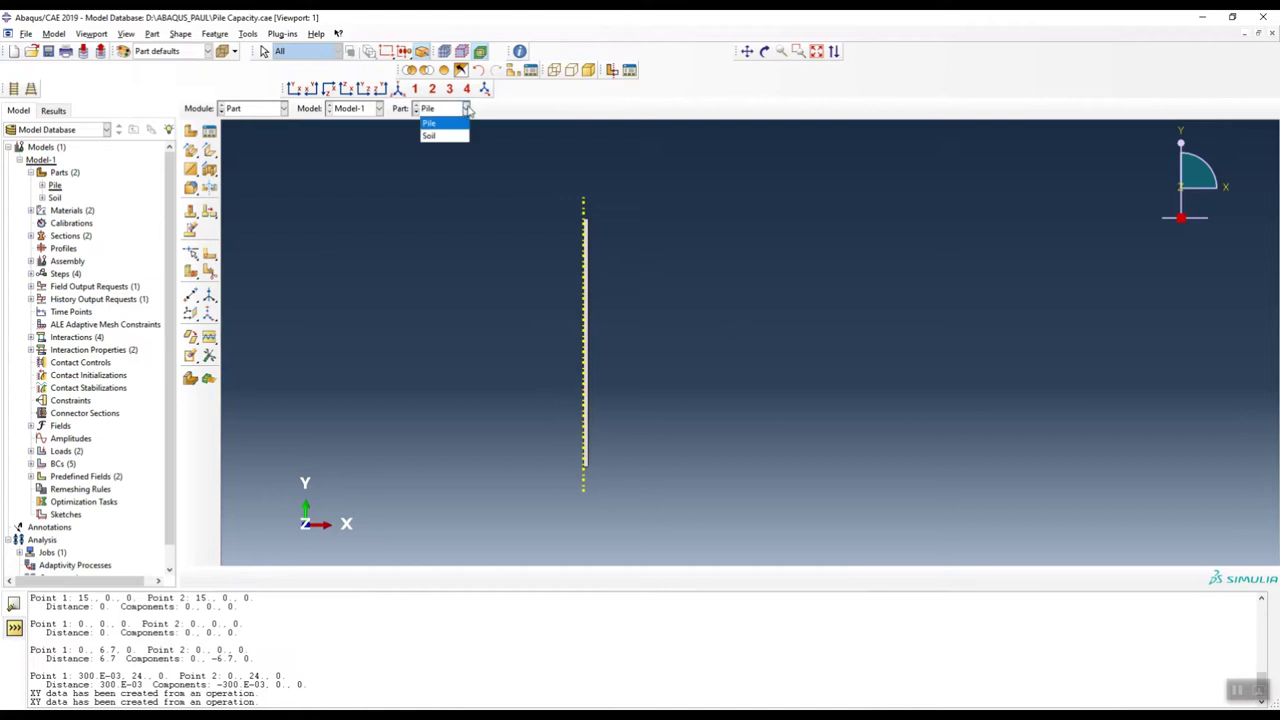
click(281, 109)
click(281, 109)
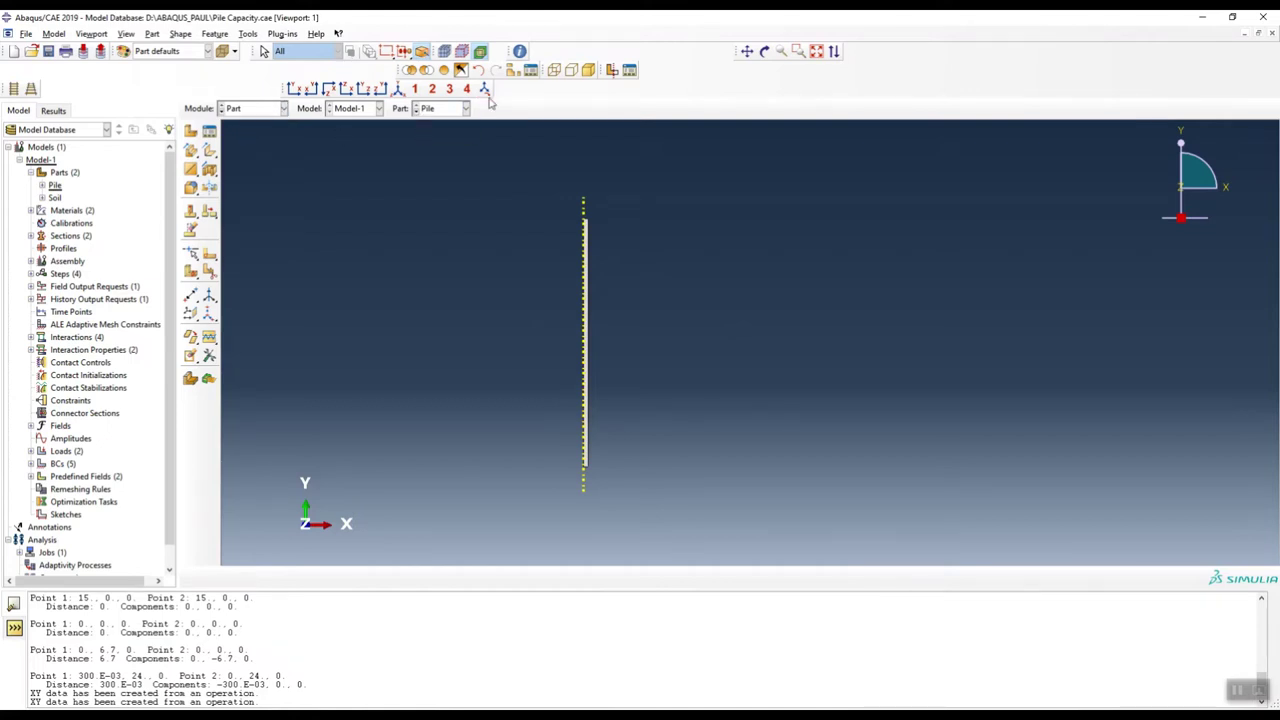
click(466, 108)
click(436, 135)
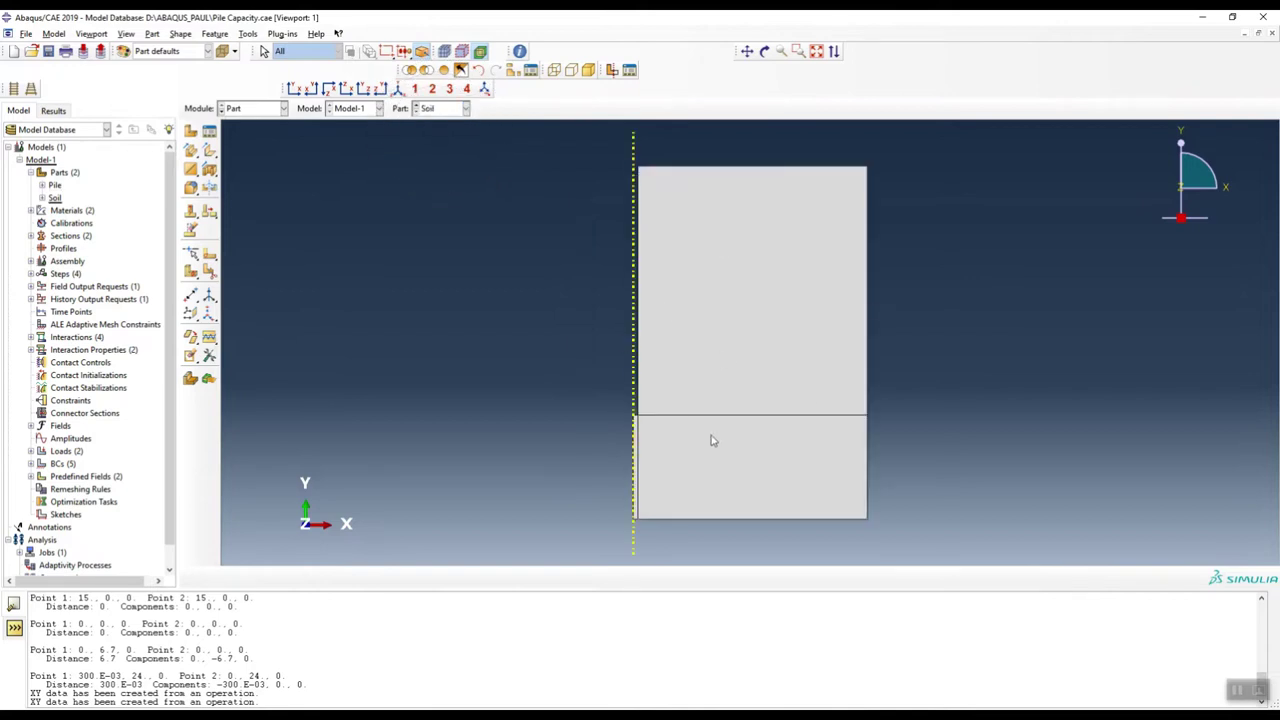
Inspect the Soil part around the pile tip, including the gap between the axis of symmetry and the upper soil.
scroll(711, 440, up, 3)
scroll(677, 406, down, 2)
scroll(680, 396, up, 1)
scroll(680, 397, down, 2)
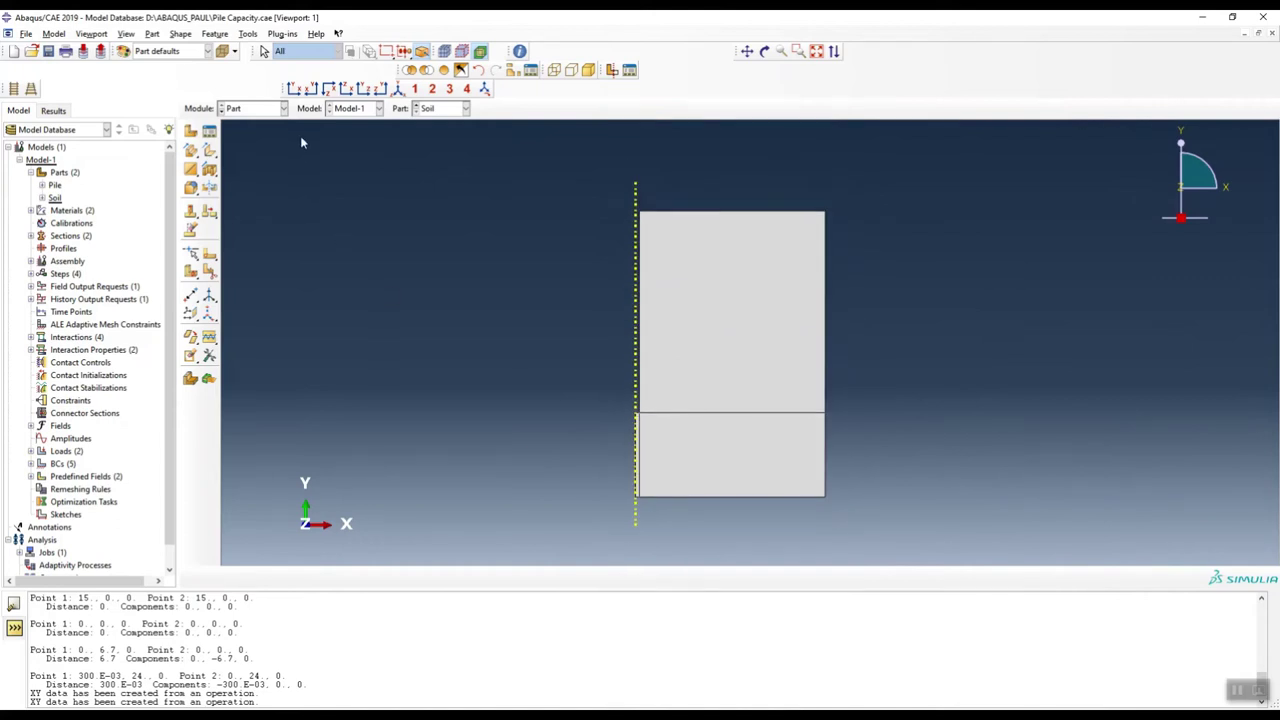
scroll(645, 411, up, 4)
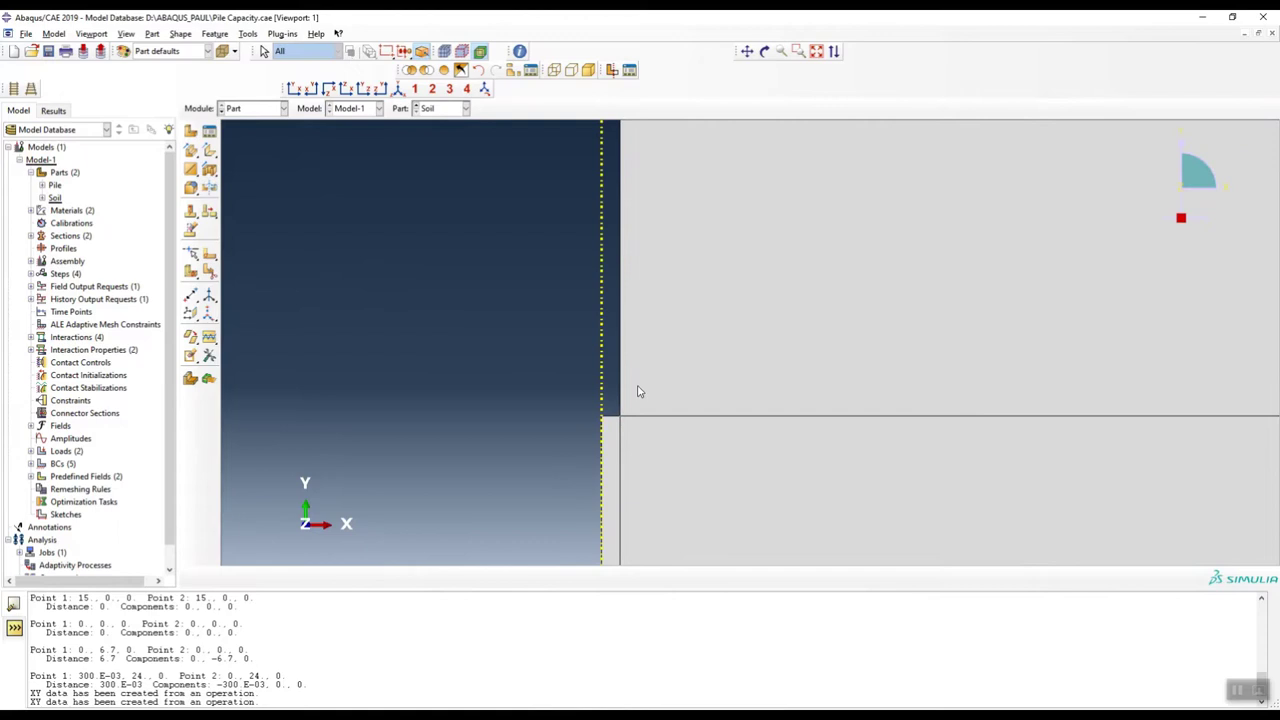
scroll(636, 385, down, 3)
scroll(632, 380, down, 2)
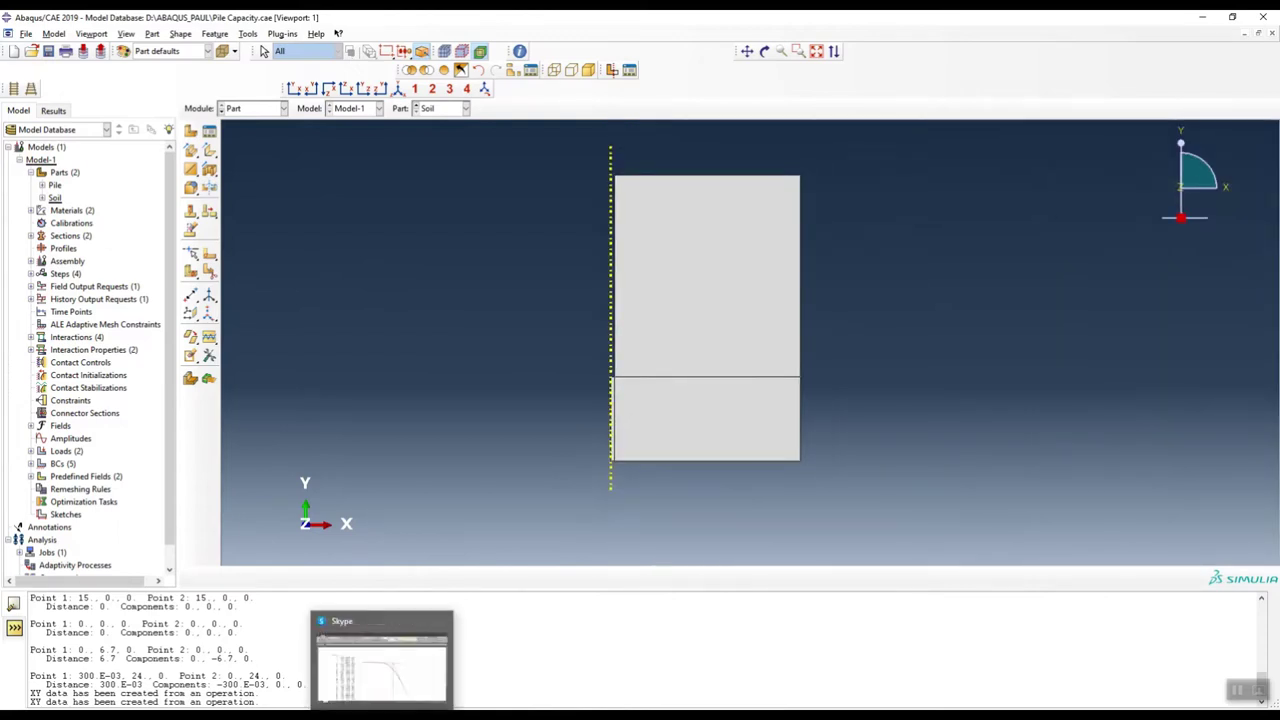
Switch to the textbook PDF in Acrobat Reader and examine the pile tip in Figure 8.7(a) up close.
click(333, 660)
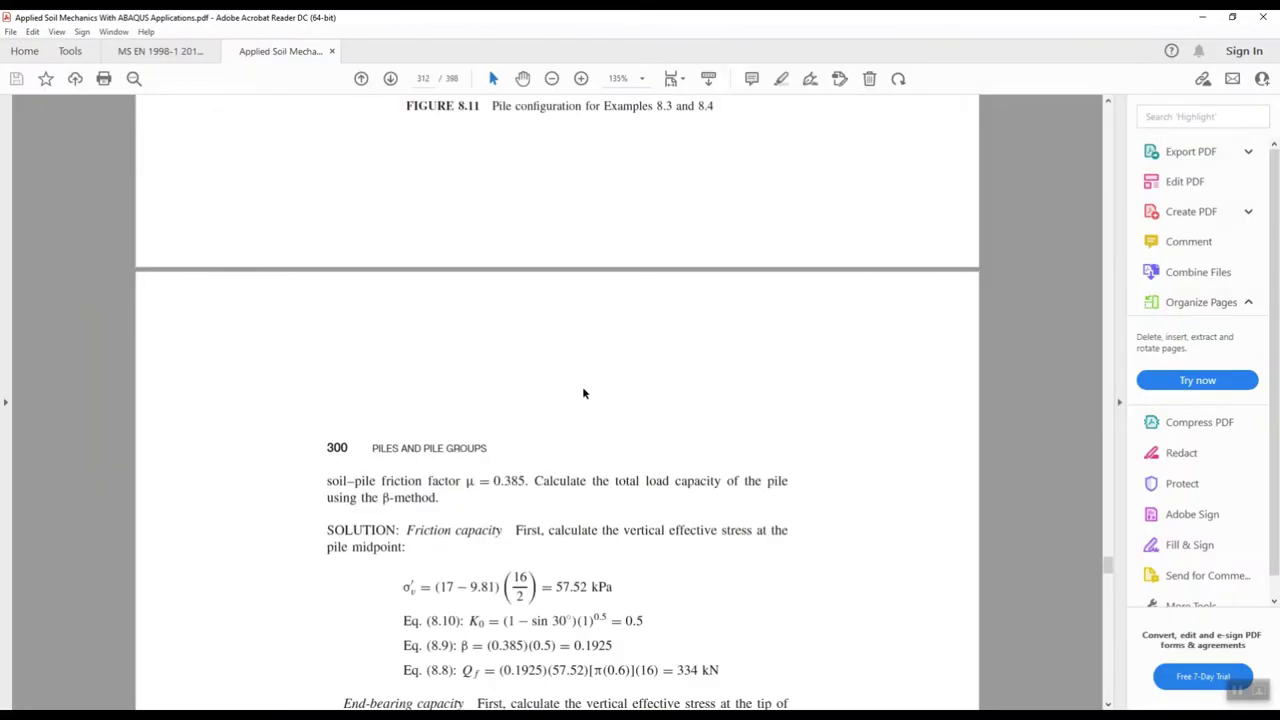
ctrl+scroll(585, 387, down, 1)
scroll(590, 385, up, 15)
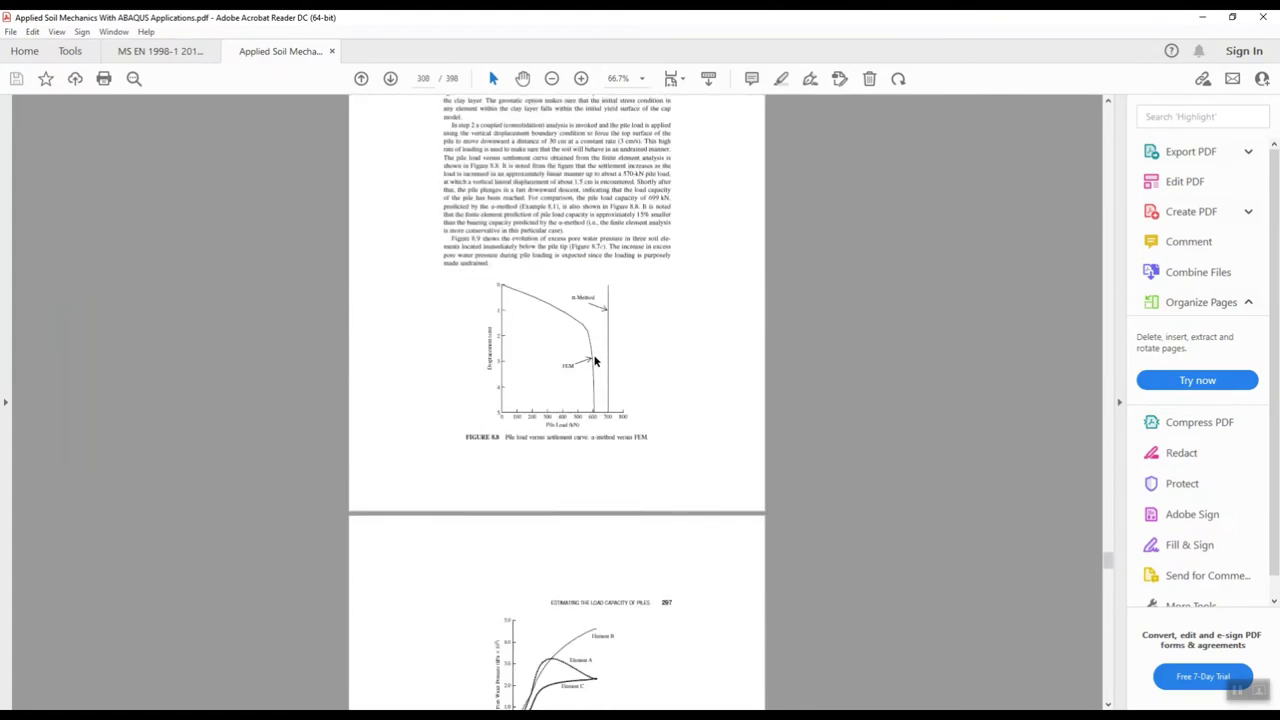
scroll(593, 360, up, 4)
ctrl+scroll(514, 232, up, 3)
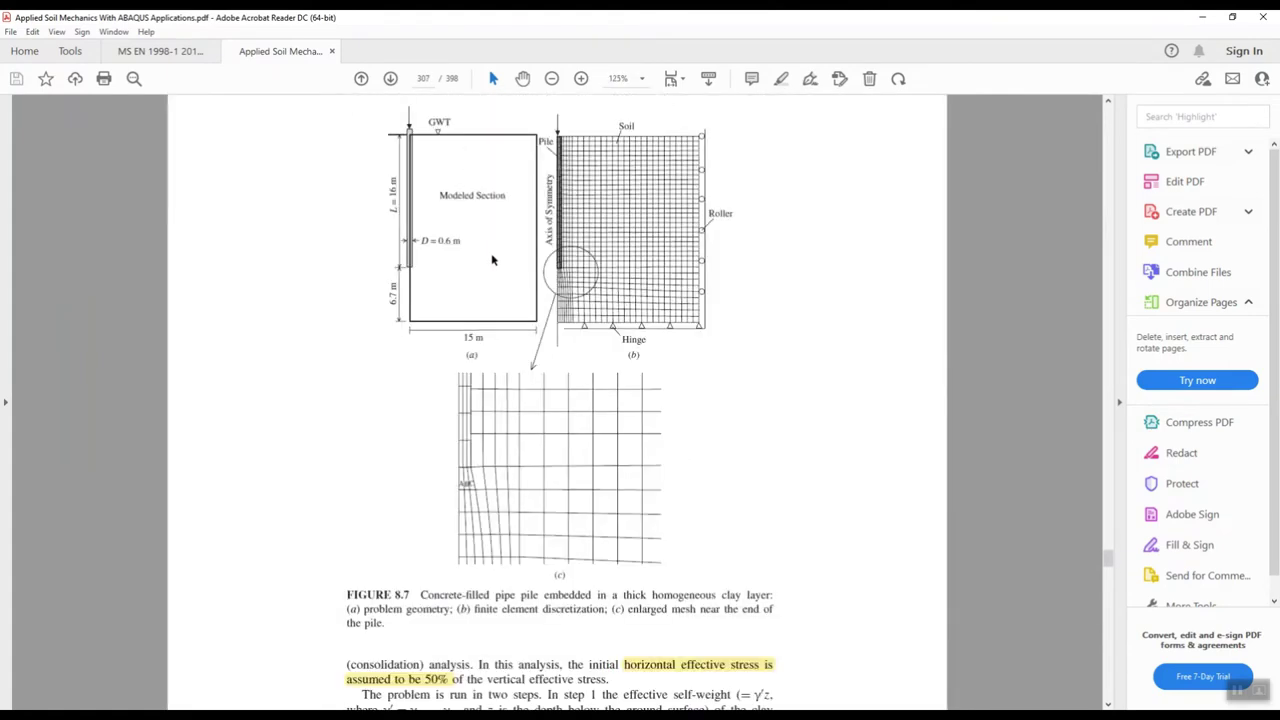
ctrl+scroll(512, 242, up, 5)
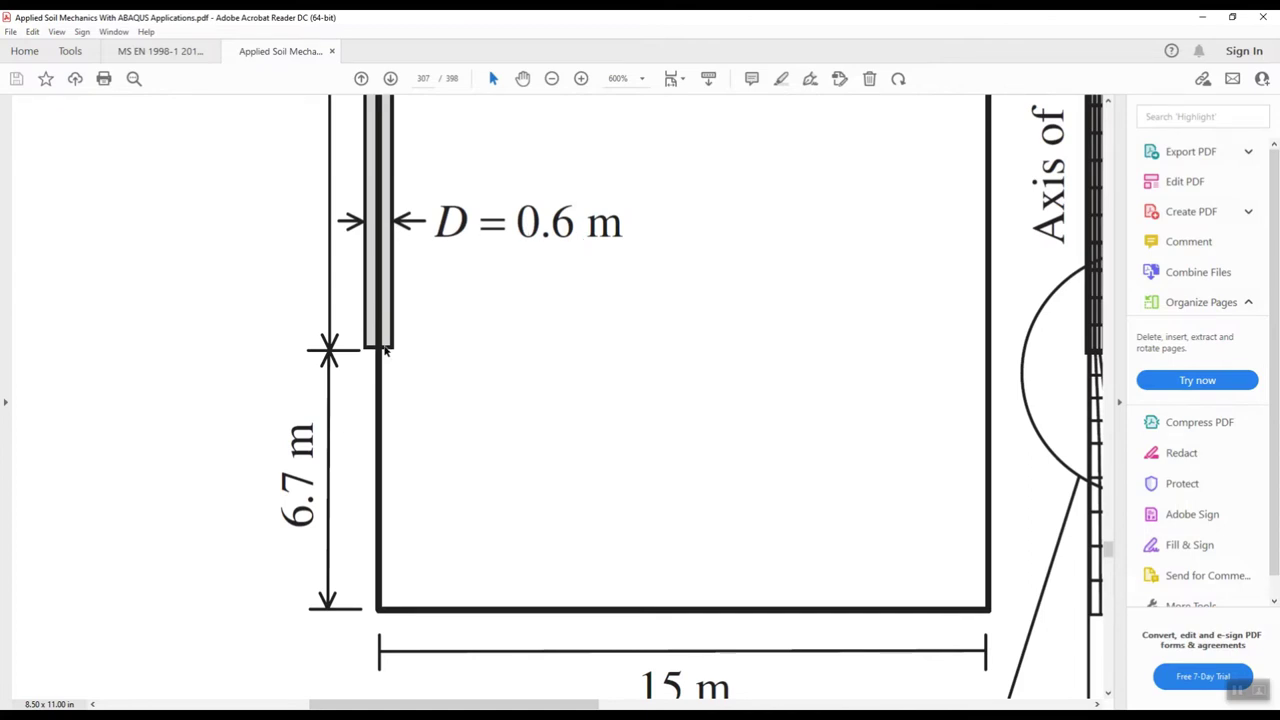
ctrl+scroll(385, 350, up, 3)
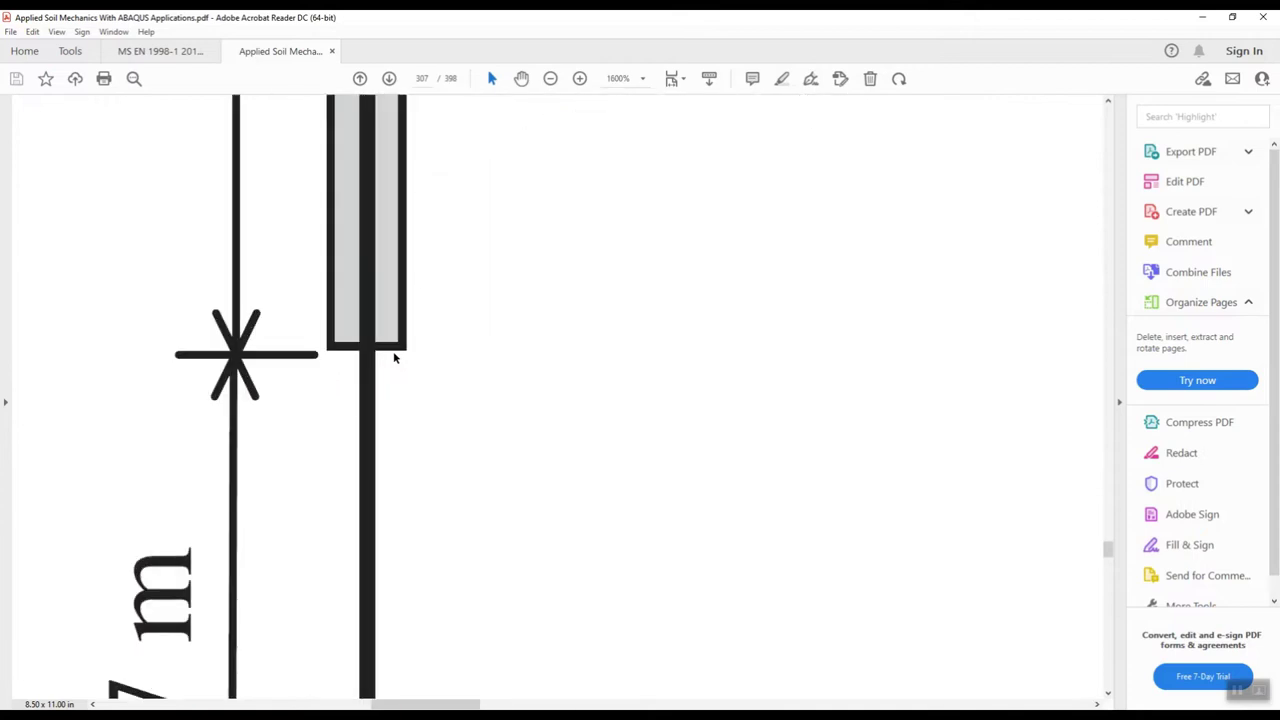
Annotate the pile tip with the symmetry axis, an arrow towards the modeled side, a cross over the other half, and a 0.3 m radius.
drag(366, 226, 366, 400)
drag(367, 320, 480, 335)
mouse_move(452, 308)
mouse_down()
mouse_move(501, 332)
mouse_move(440, 370)
mouse_up()
drag(348, 280, 292, 337)
drag(288, 274, 358, 328)
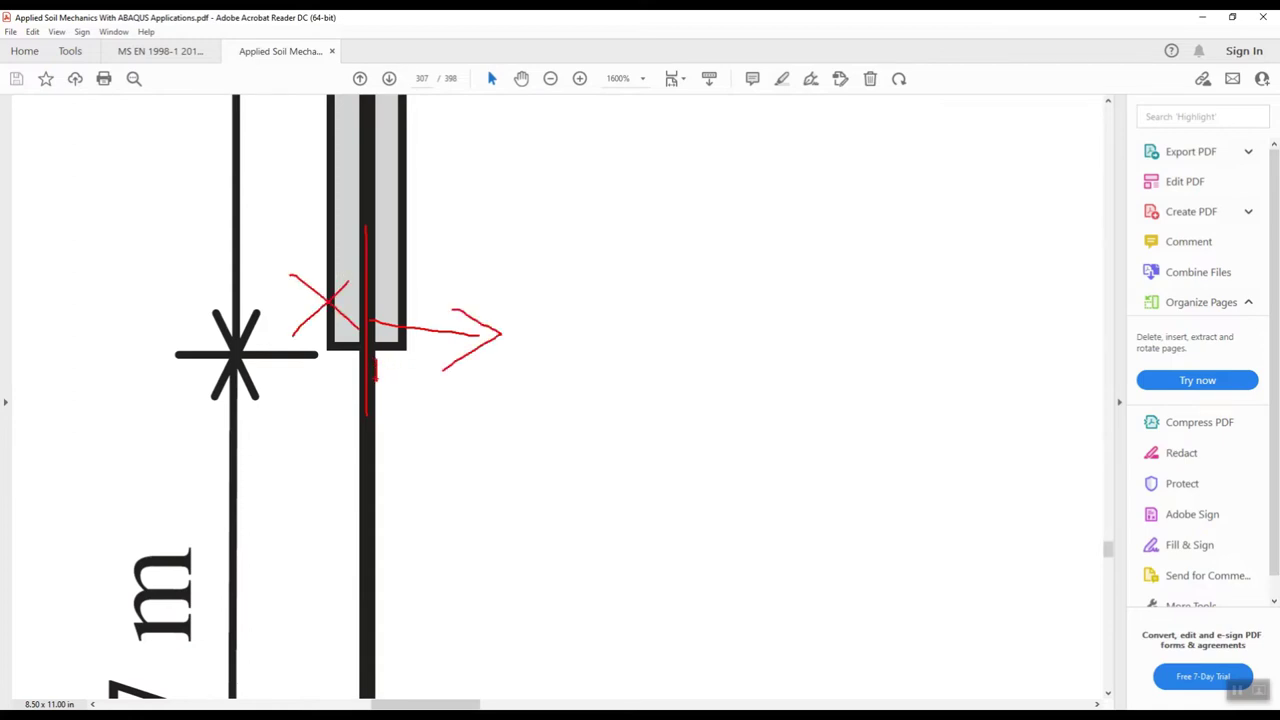
drag(393, 415, 407, 424)
mouse_move(414, 415)
mouse_down()
mouse_move(418, 430)
mouse_move(456, 428)
mouse_up()
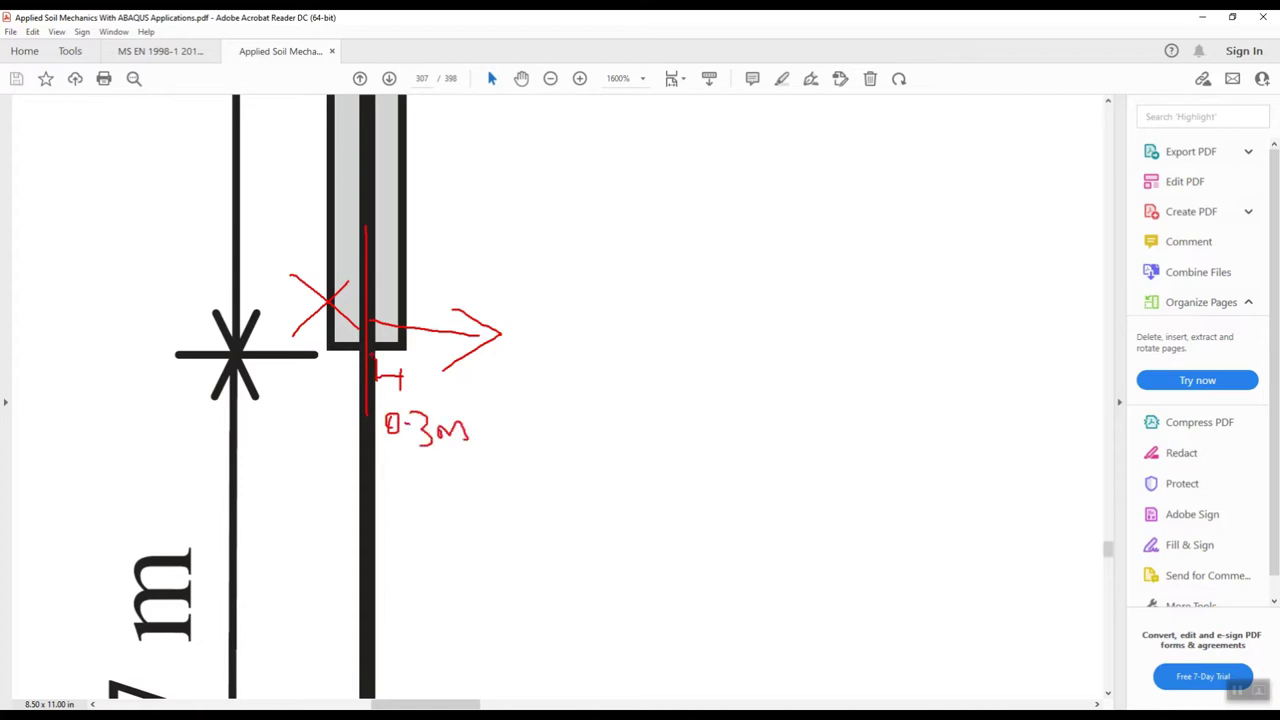
Cross out the unmodeled half of the pile again, then clear all the annotations from the figure.
click(346, 340)
drag(350, 252, 312, 332)
drag(298, 266, 345, 318)
drag(356, 262, 332, 312)
drag(308, 290, 340, 314)
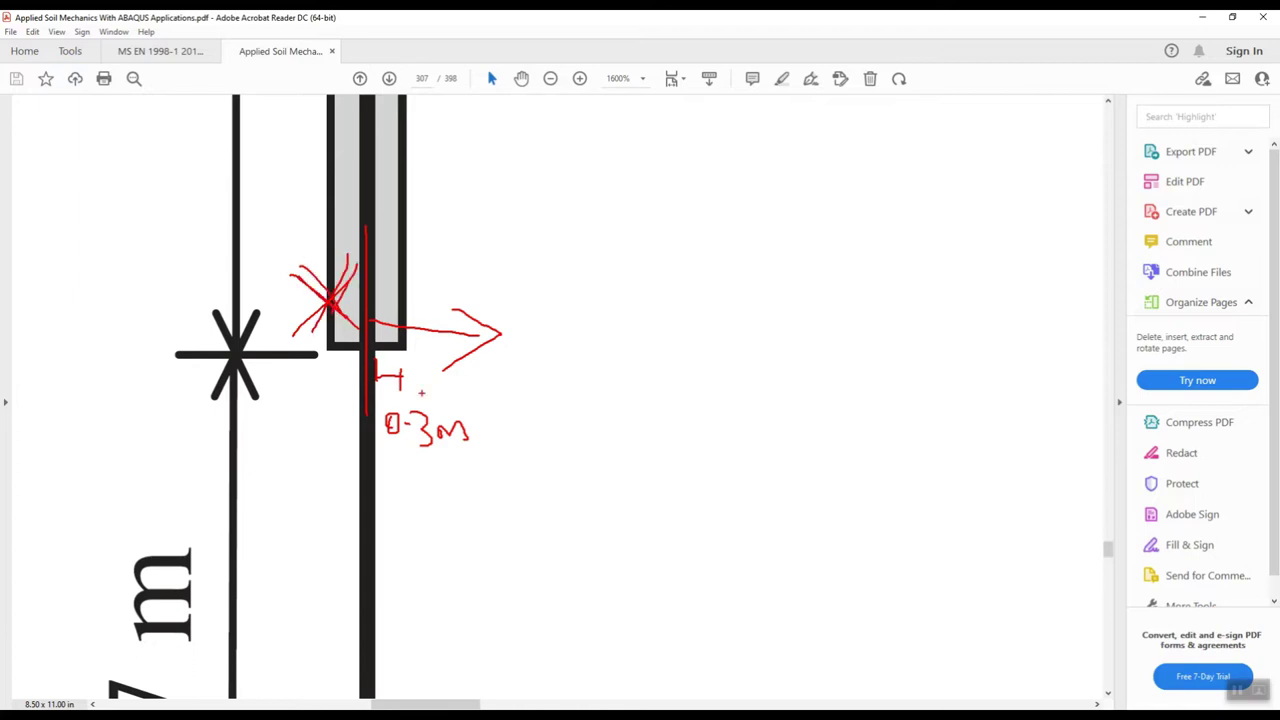
key(Escape)
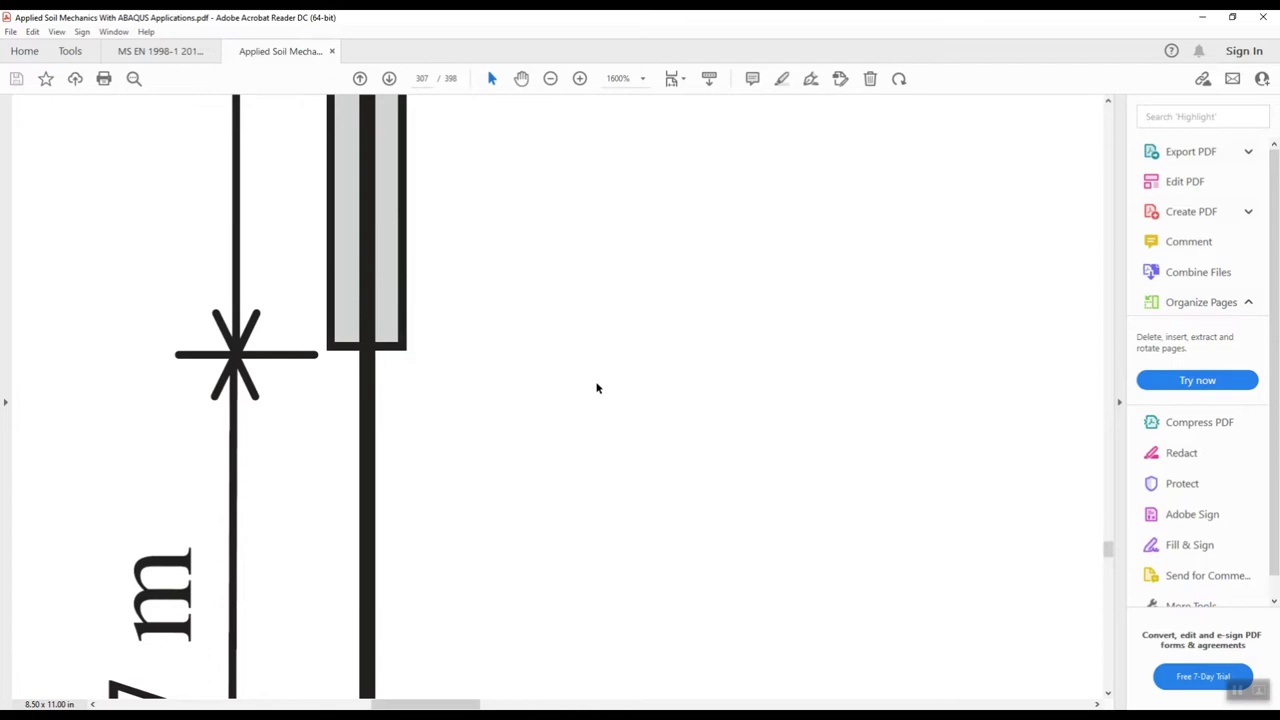
Review the full geometry in Figure 8.7(a) beside the finite element mesh in Figure 8.7(b).
ctrl+scroll(597, 388, down, 8)
ctrl+scroll(638, 372, up, 5)
ctrl+scroll(638, 372, down, 3)
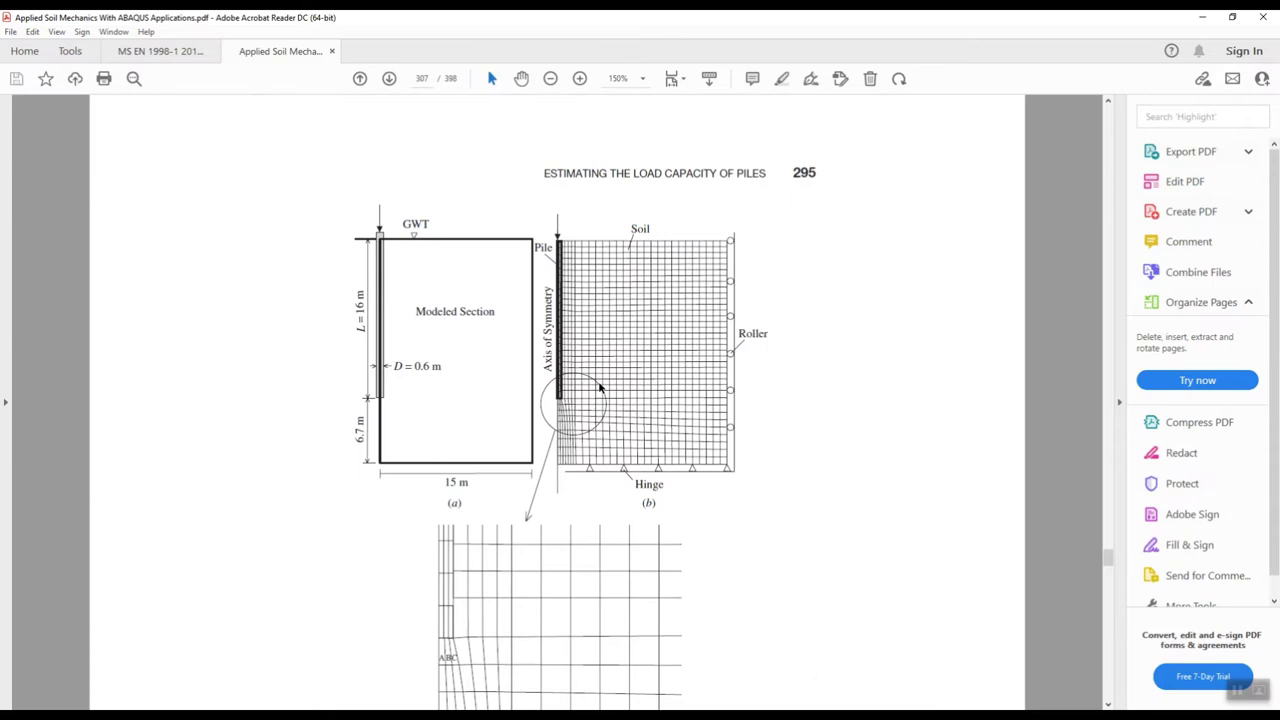
ctrl+scroll(600, 388, up, 1)
ctrl+scroll(582, 240, up, 1)
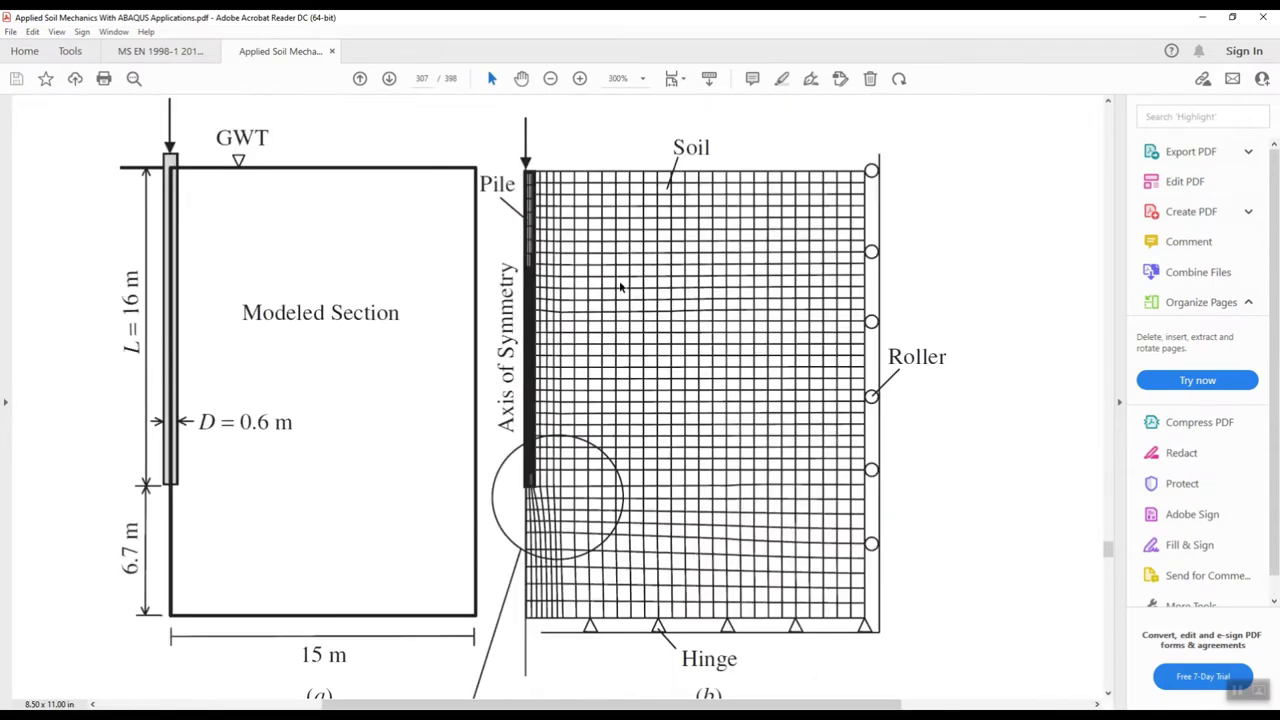
Return to Abaqus/CAE, look over the Soil part around the pile tip, and display the model in the Assembly module.
click(382, 680)
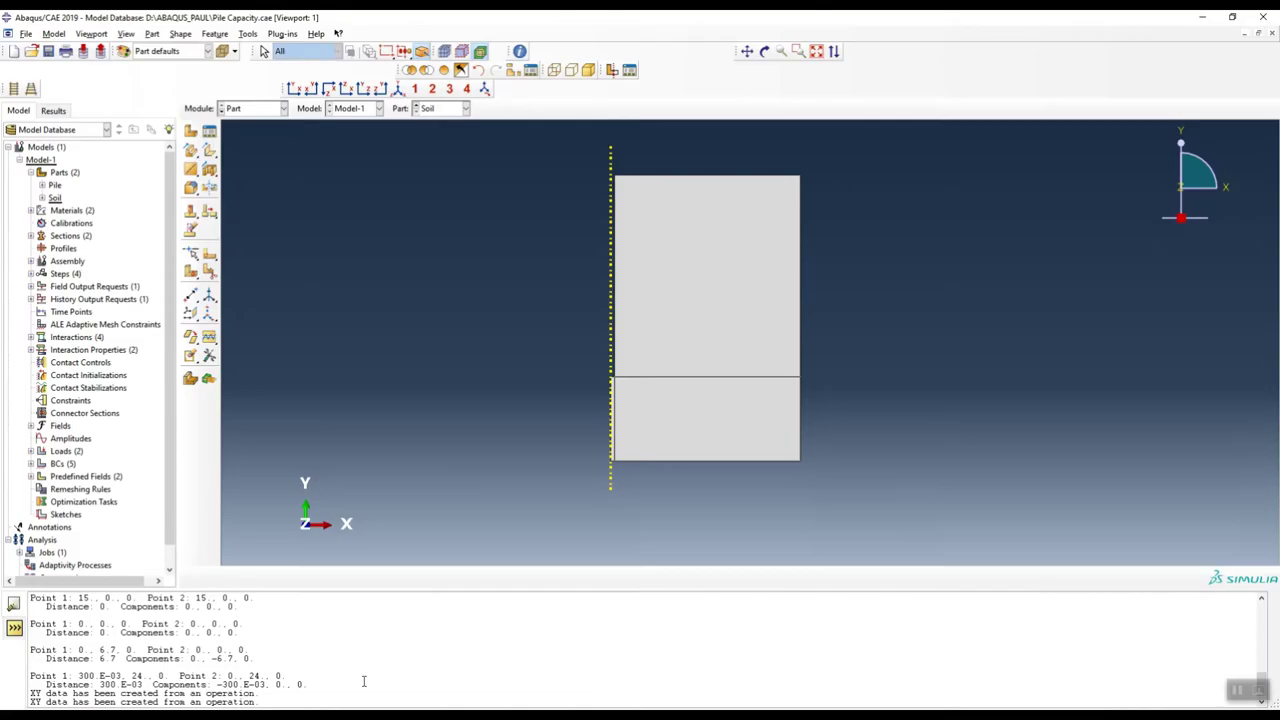
scroll(628, 401, down, 1)
scroll(640, 390, up, 5)
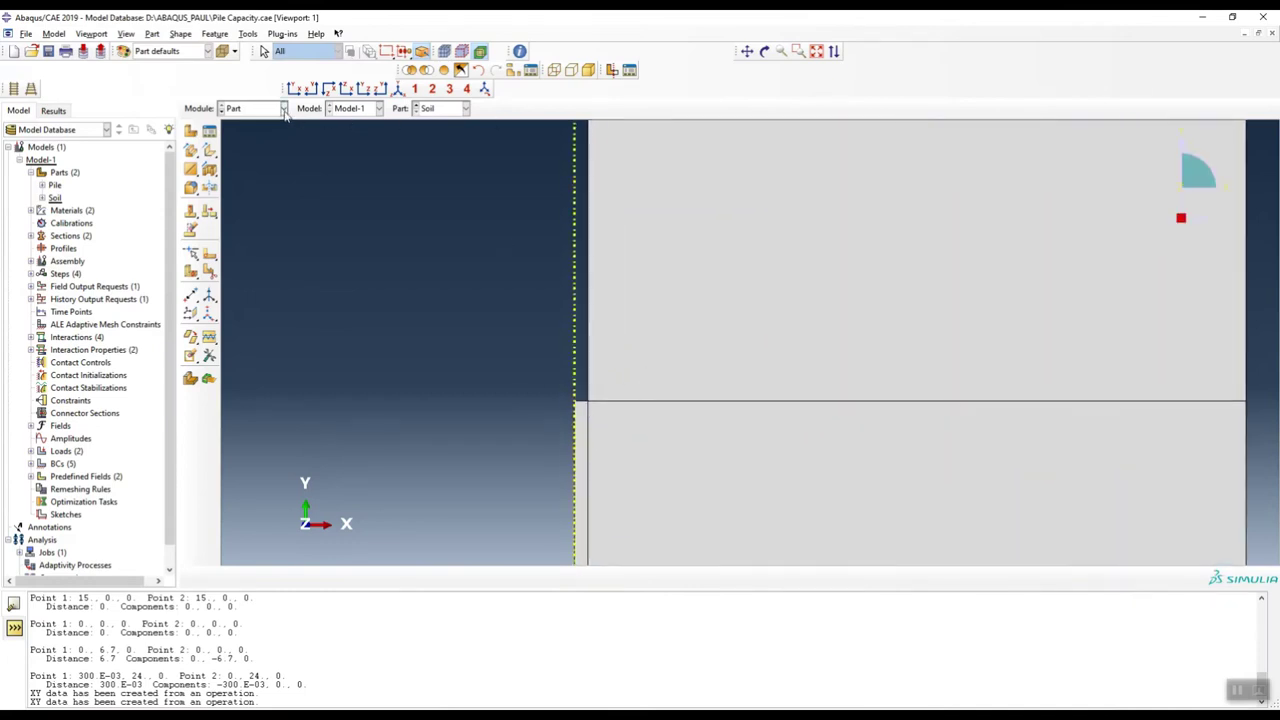
click(252, 108)
click(250, 151)
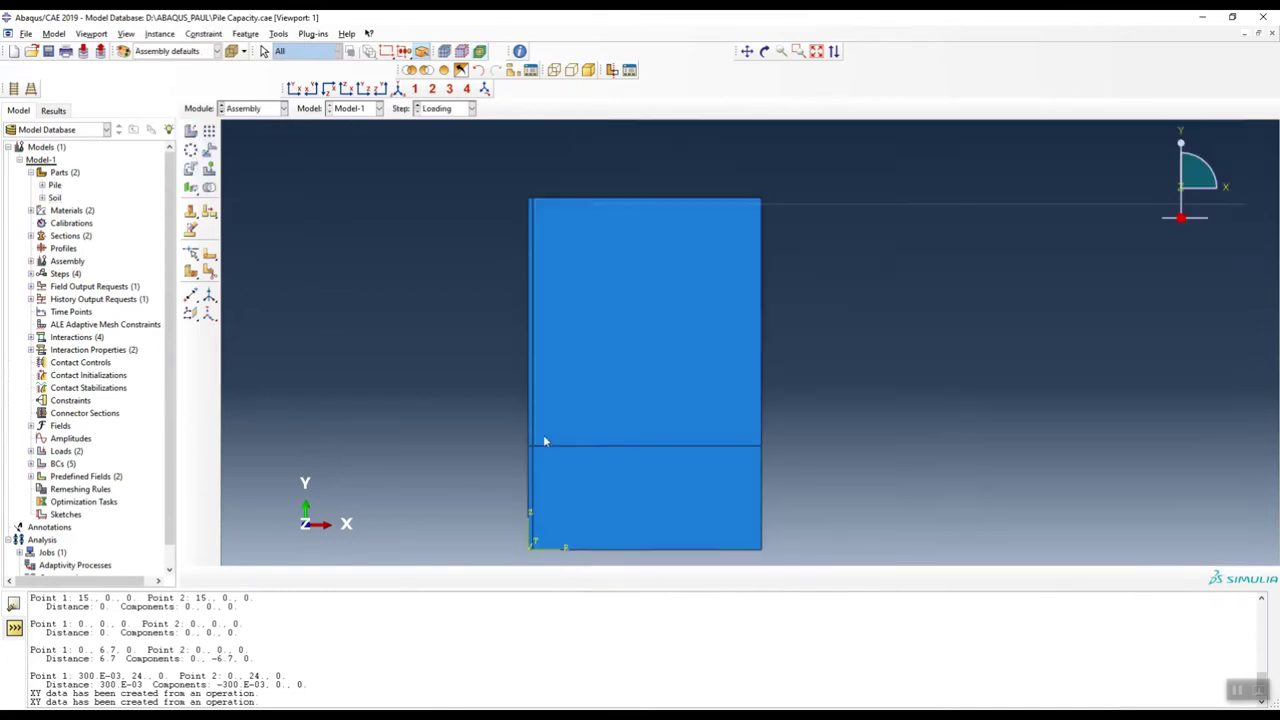
Color-code the assembly by Parts and inspect how the pile sits against the soil along the axis of symmetry.
scroll(543, 434, up, 3)
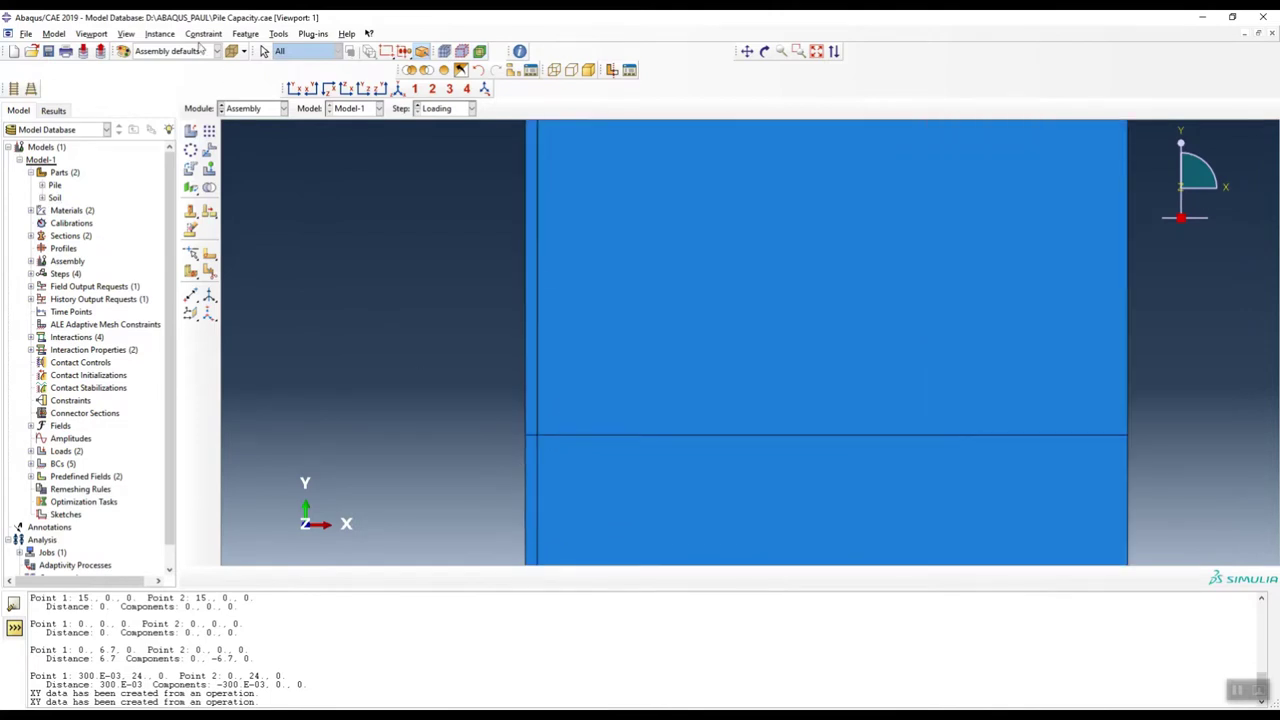
click(200, 51)
click(160, 87)
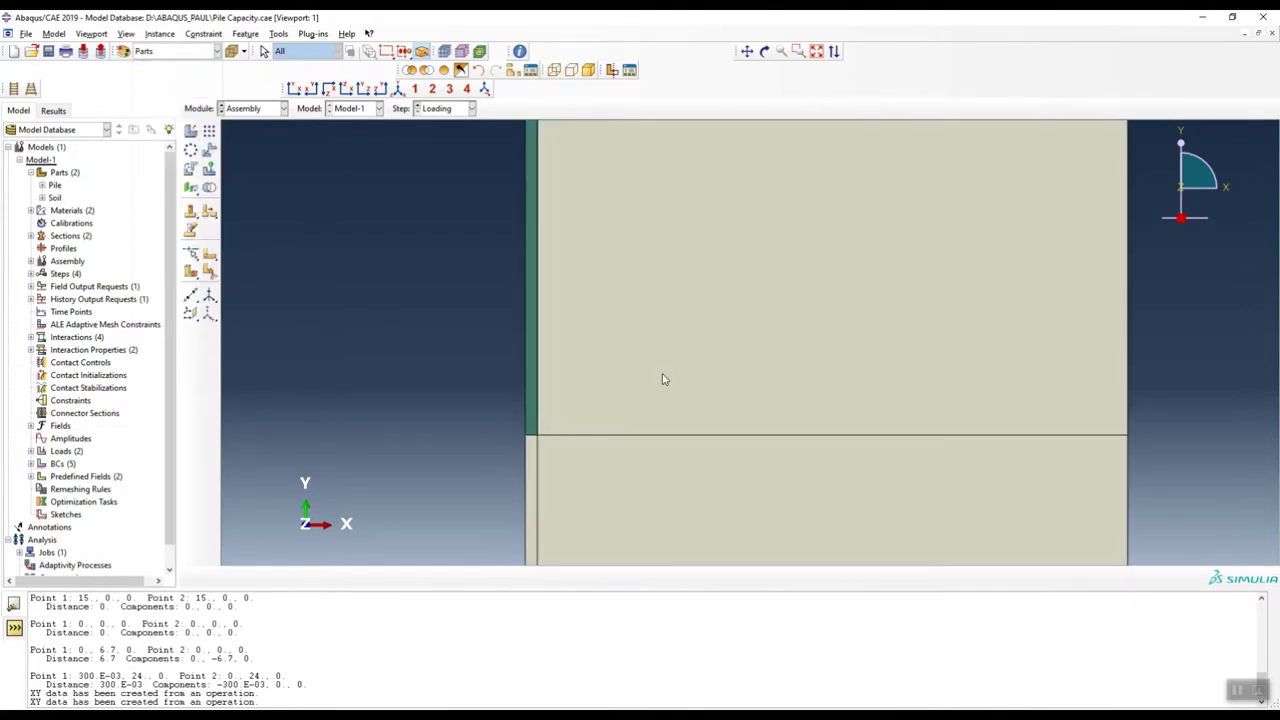
scroll(663, 377, down, 4)
scroll(614, 175, up, 2)
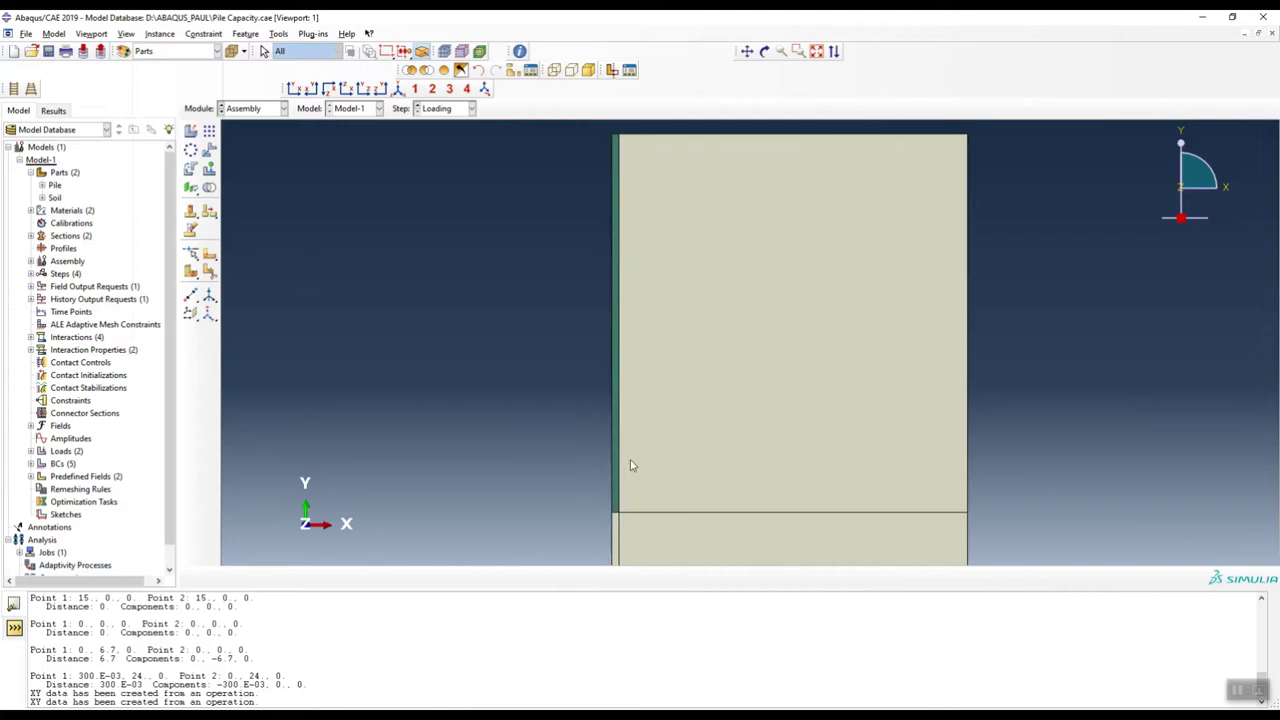
scroll(620, 500, up, 3)
scroll(617, 481, down, 5)
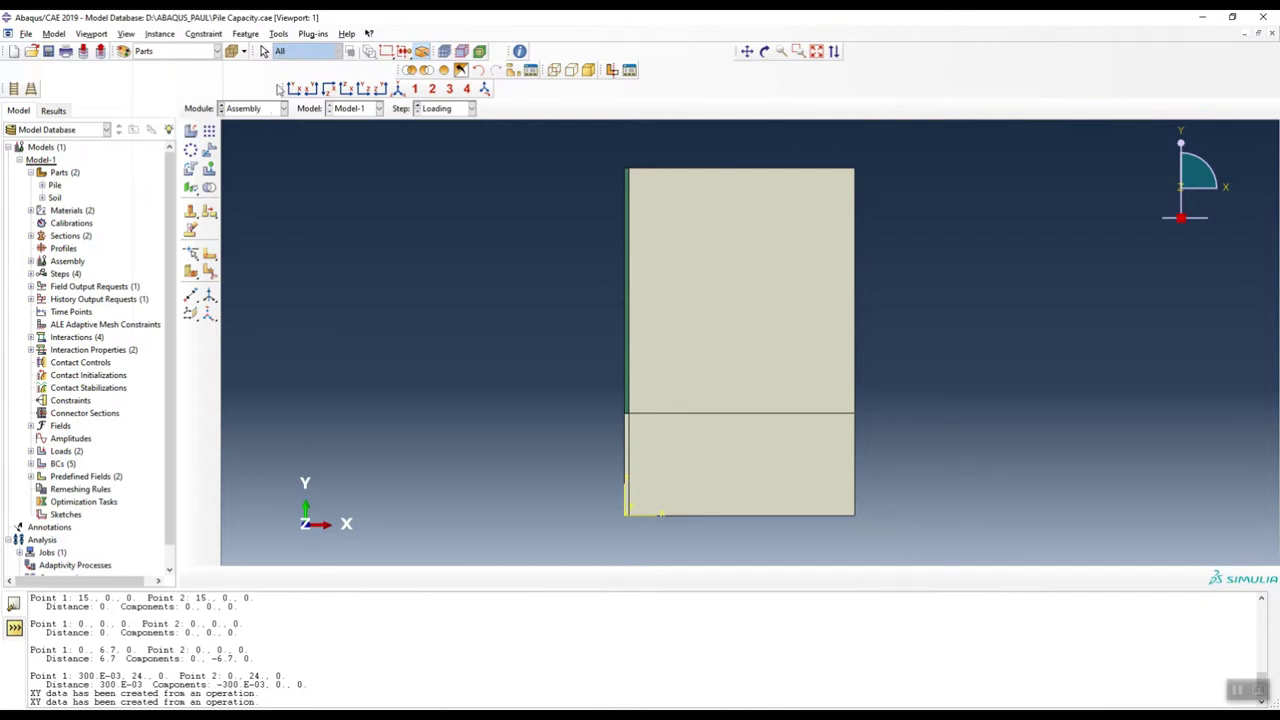
Query the distance between the two outer corners of the soil's bottom edge and highlight its horizontal component.
click(519, 51)
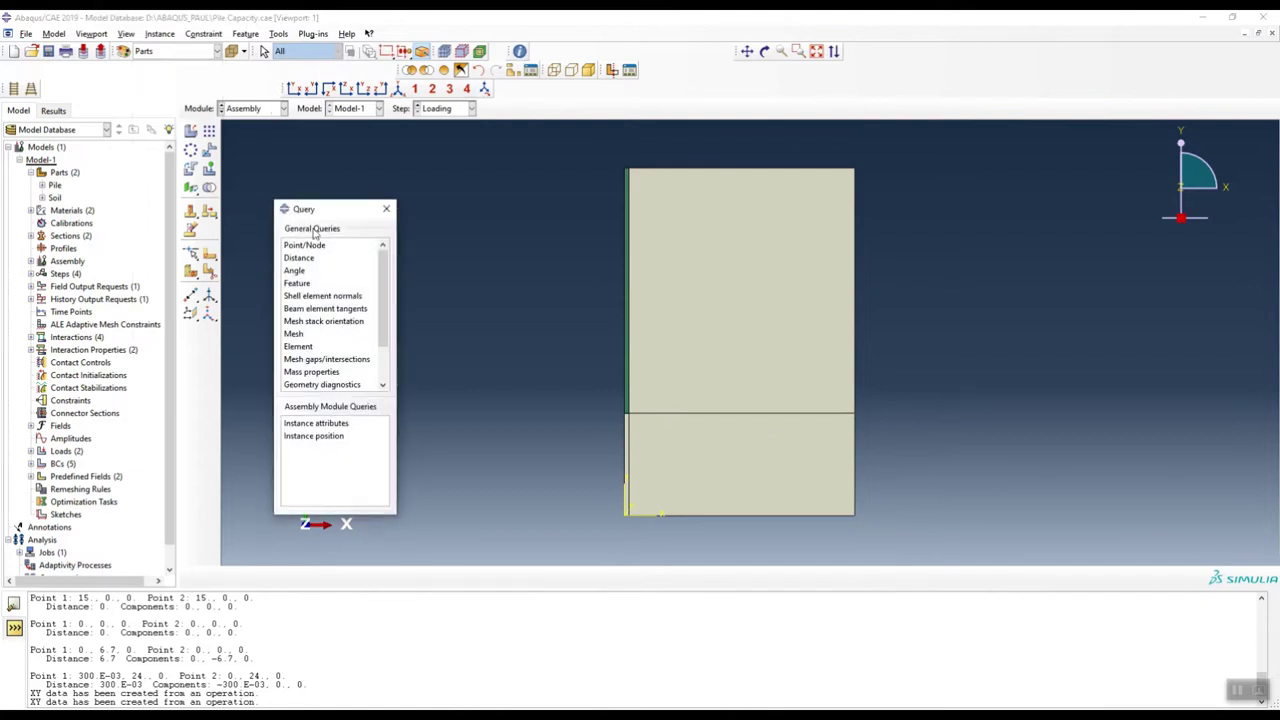
drag(333, 211, 1030, 189)
click(995, 234)
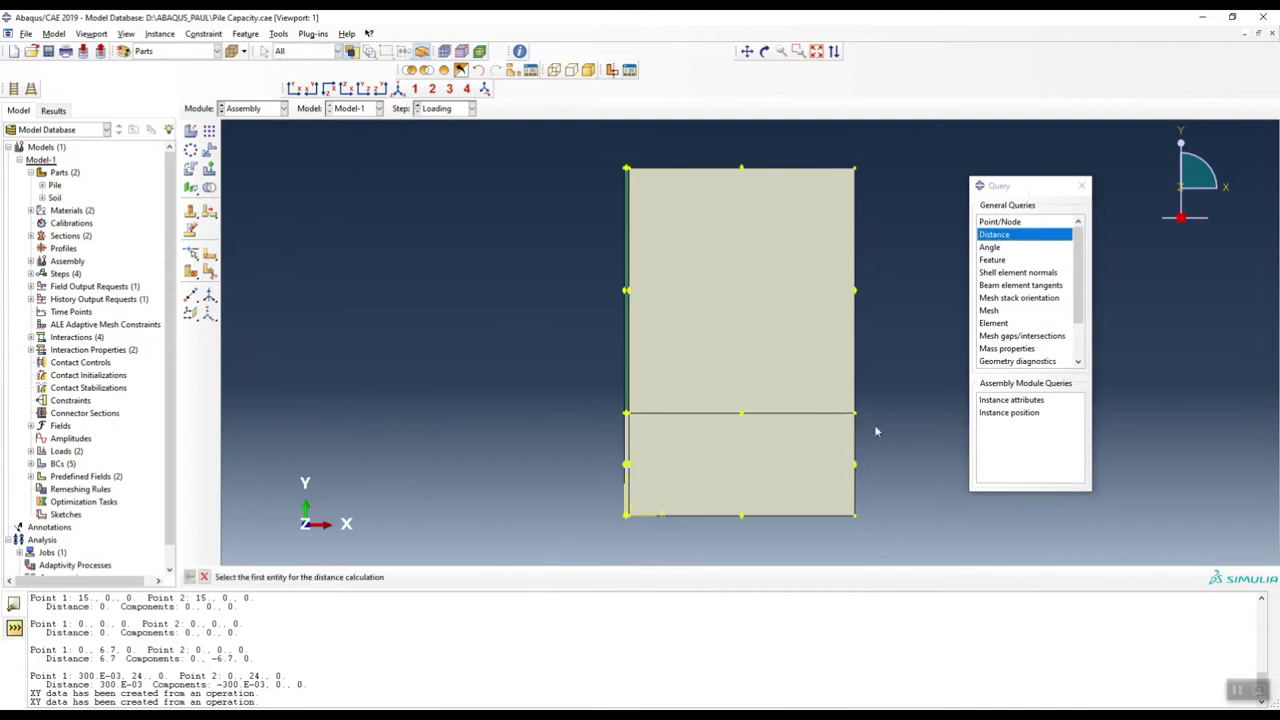
click(855, 516)
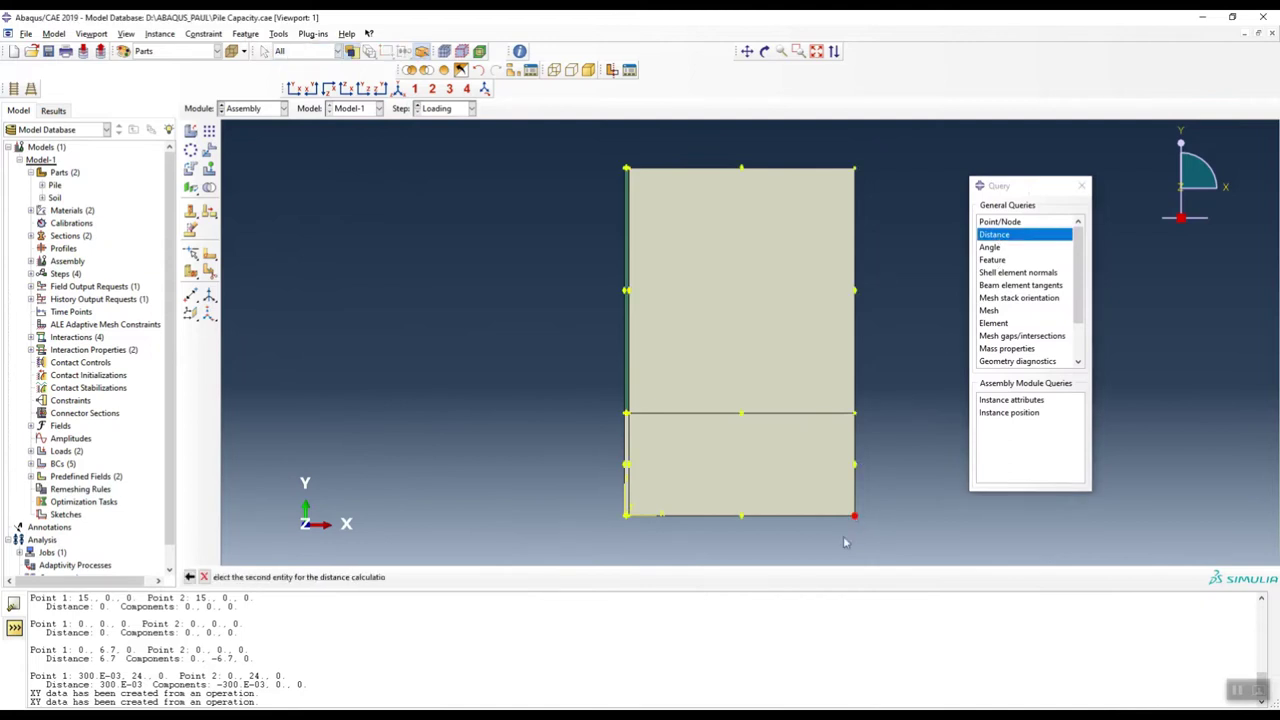
click(625, 516)
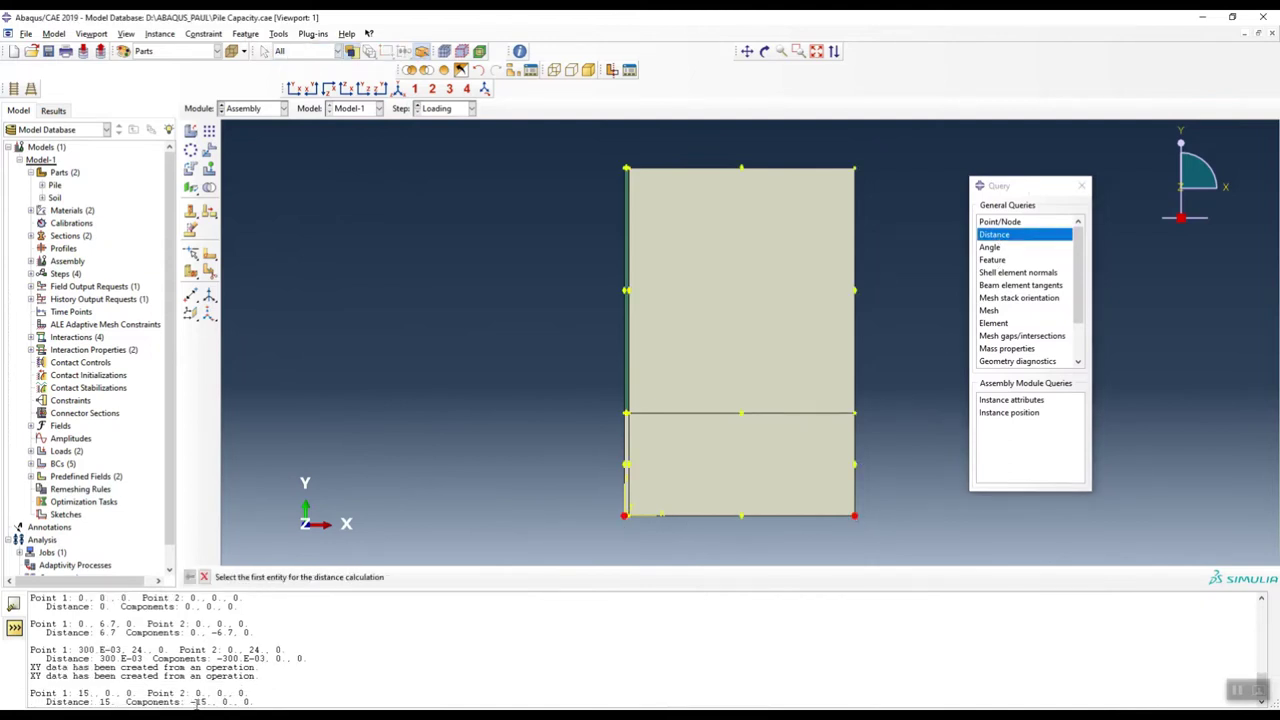
drag(190, 701, 206, 701)
Measure the vertical distance from the soil's bottom corner on the symmetry axis up to the pile tip.
click(625, 516)
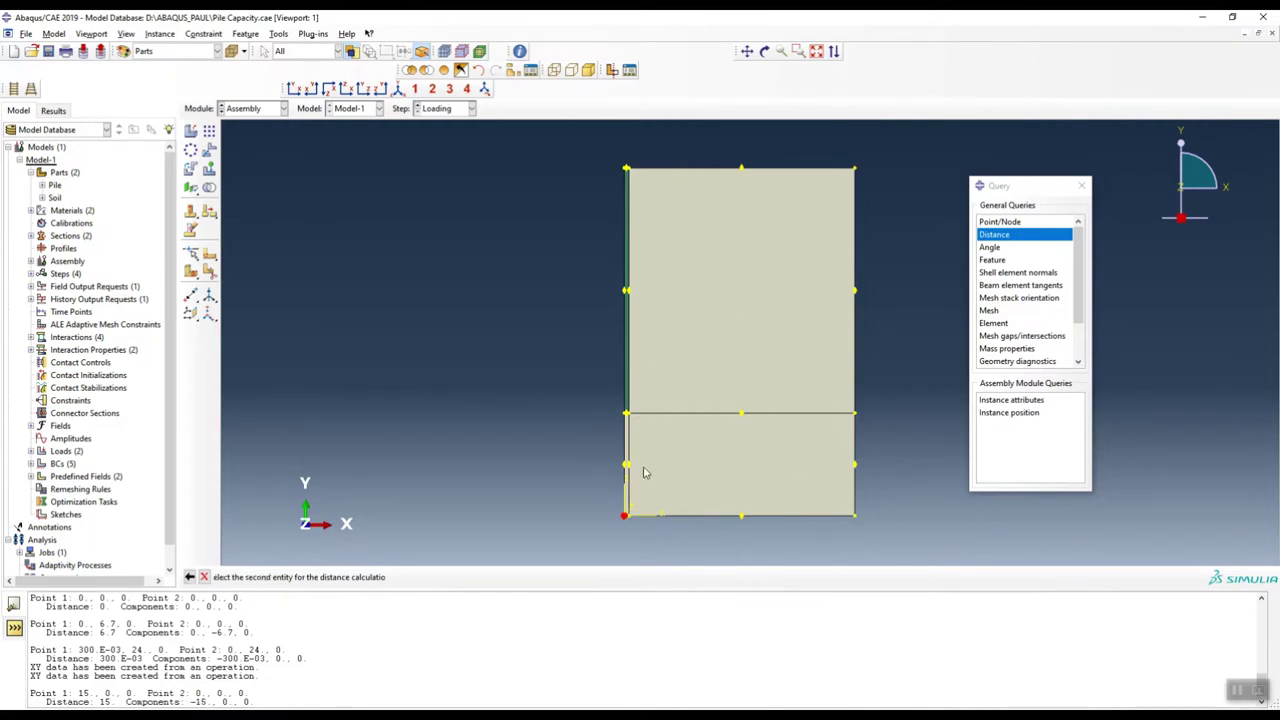
scroll(624, 406, up, 4)
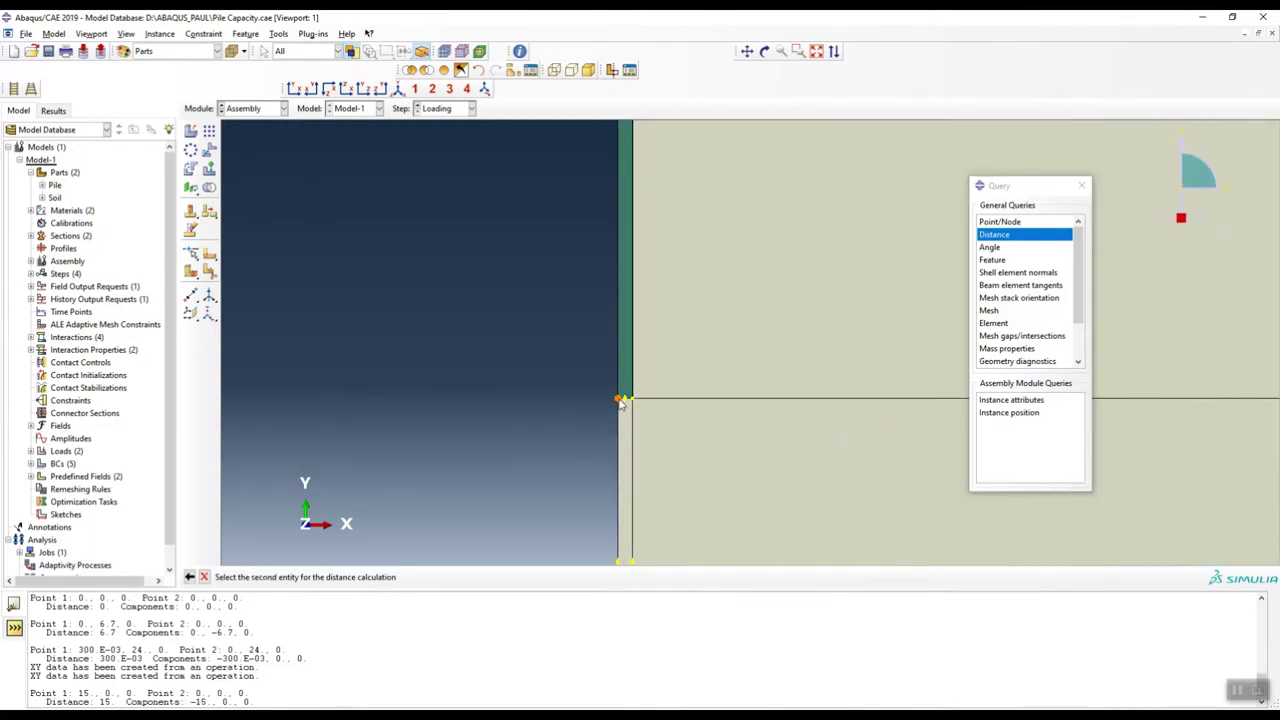
click(621, 400)
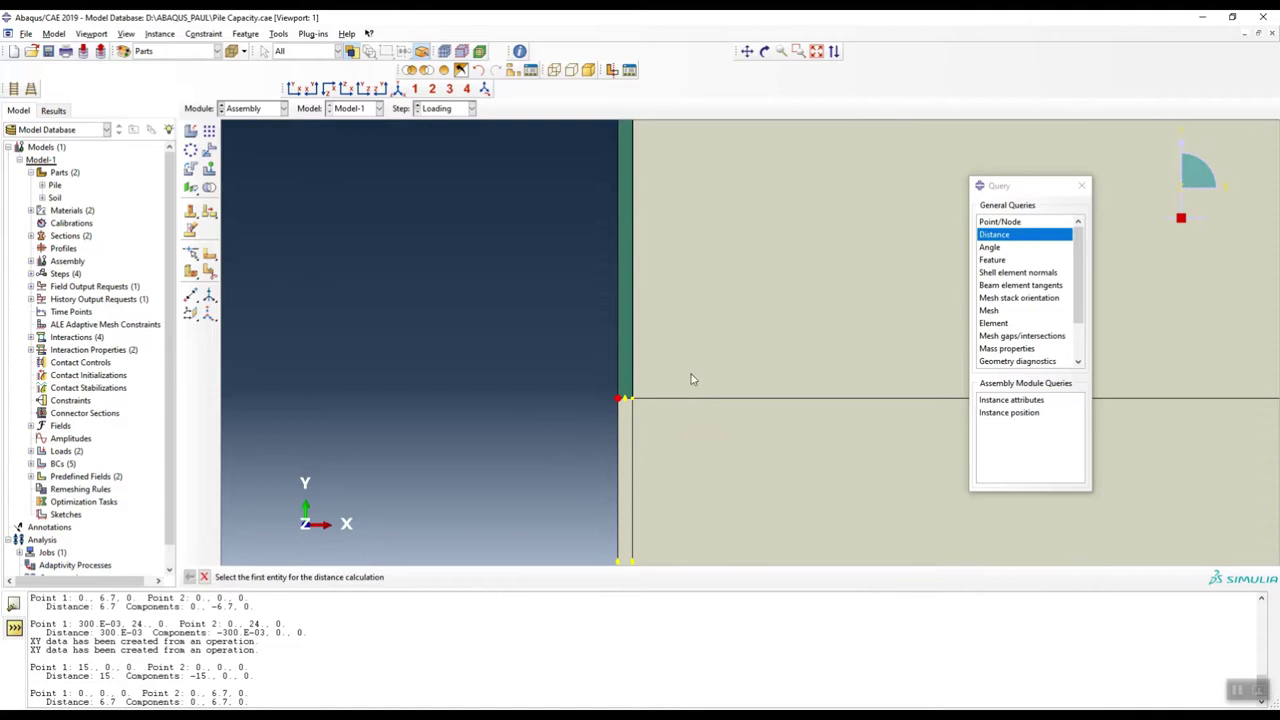
triple_click(213, 690)
click(225, 693)
Check the dimensions in Figure 8.7(a) of the textbook PDF, then return to the Abaqus/CAE assembly.
click(258, 718)
click(330, 668)
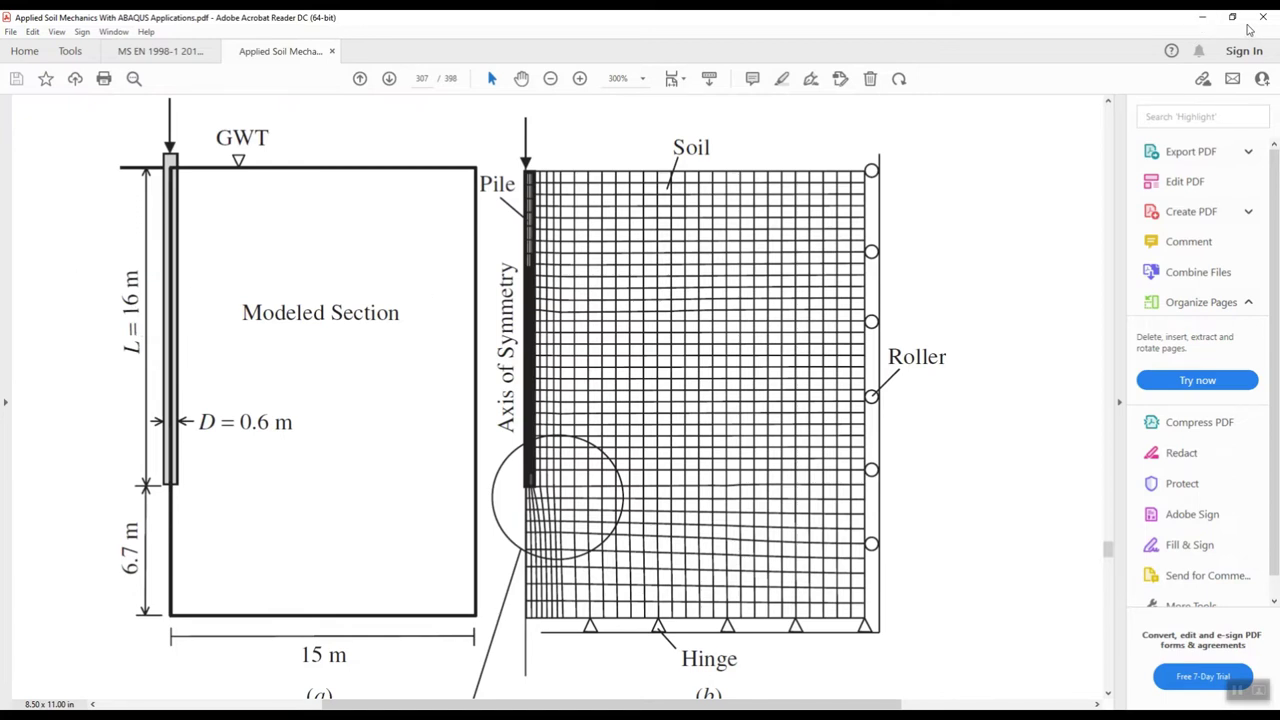
click(1202, 17)
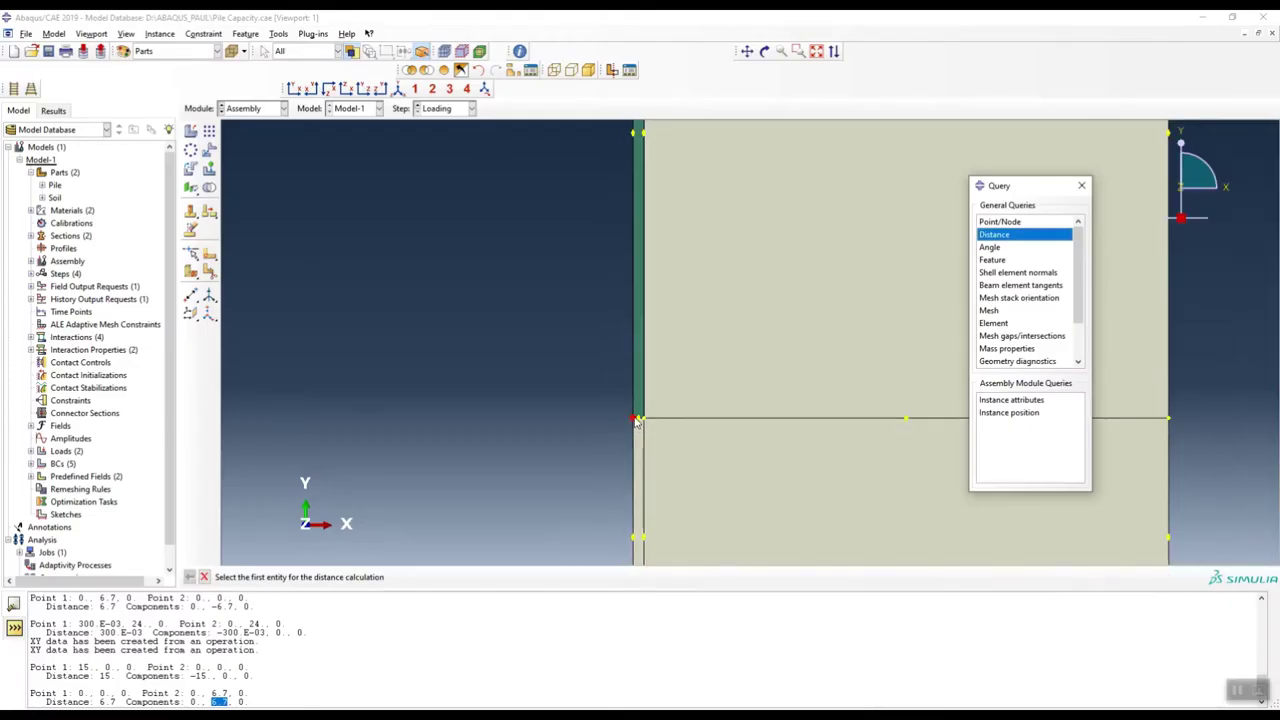
Measure the pile's length along the symmetry axis from its tip to its top corner.
click(635, 416)
scroll(659, 467, down, 3)
scroll(646, 265, up, 6)
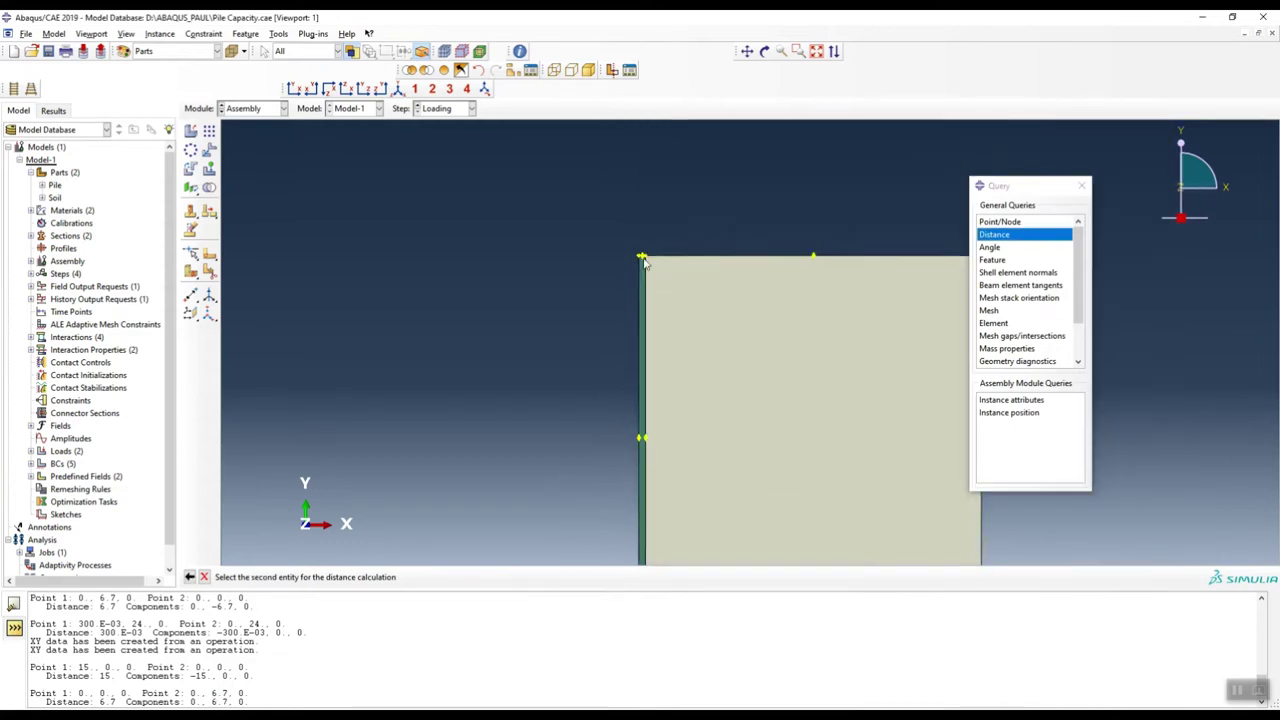
click(616, 244)
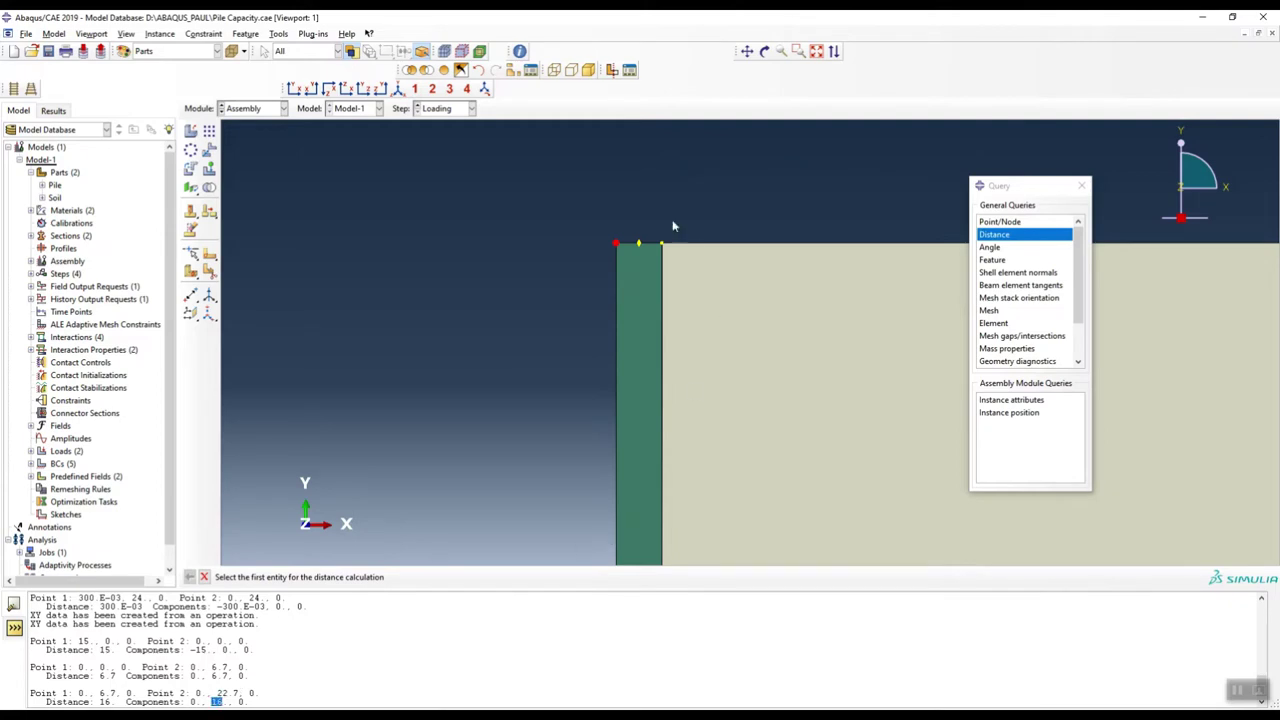
Measure the pile's width across its top edge, then bring the upper part of the assembly back into view.
scroll(670, 222, up, 4)
scroll(664, 244, up, 2)
click(474, 308)
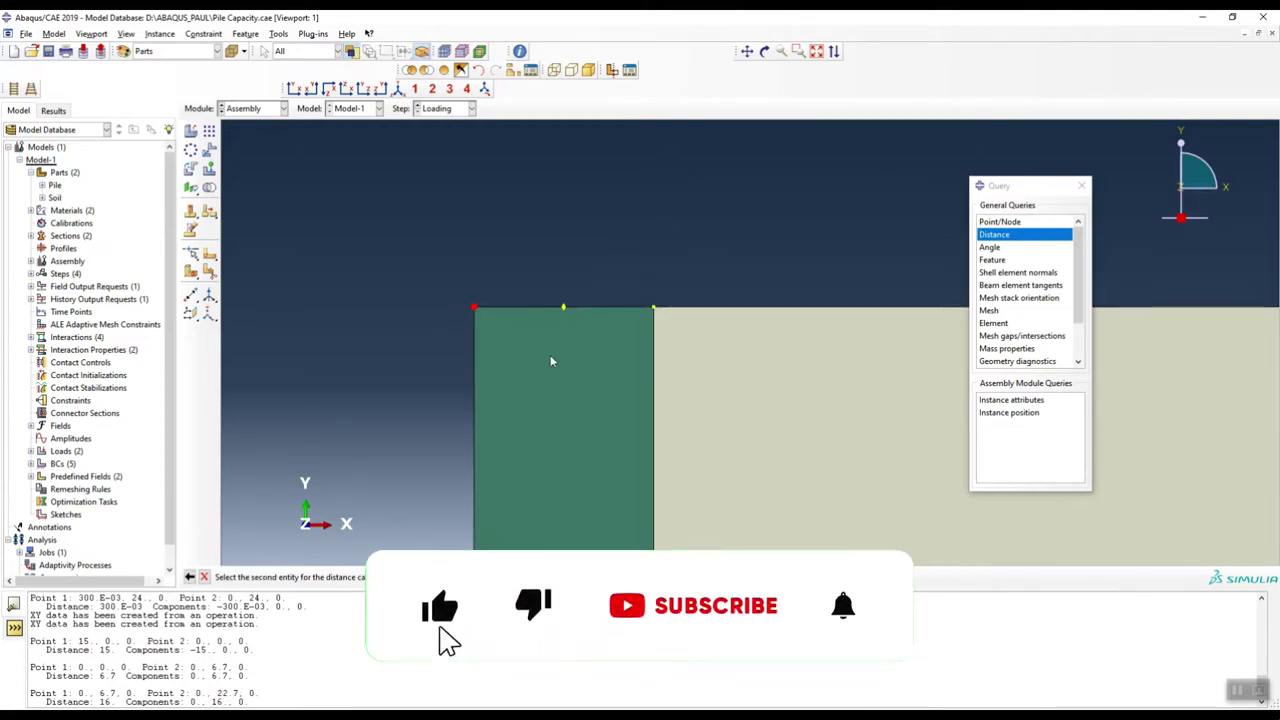
click(654, 310)
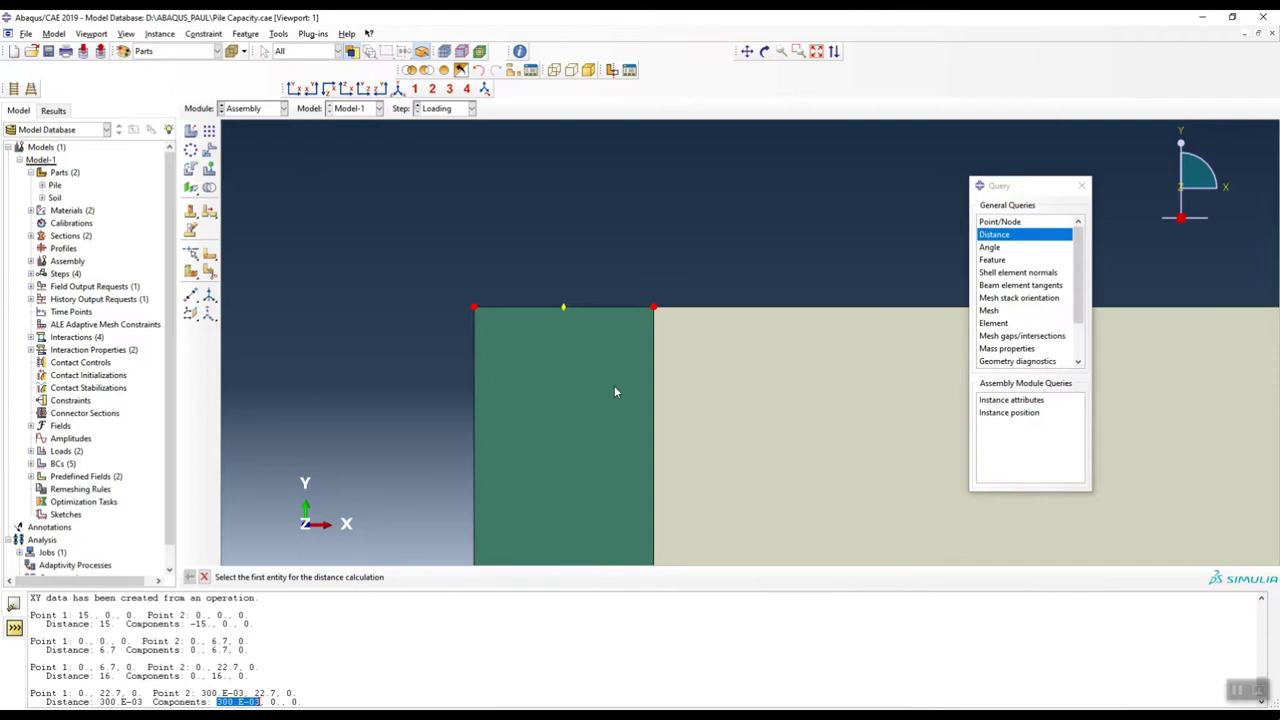
ctrl+alt+drag(628, 295, 608, 314)
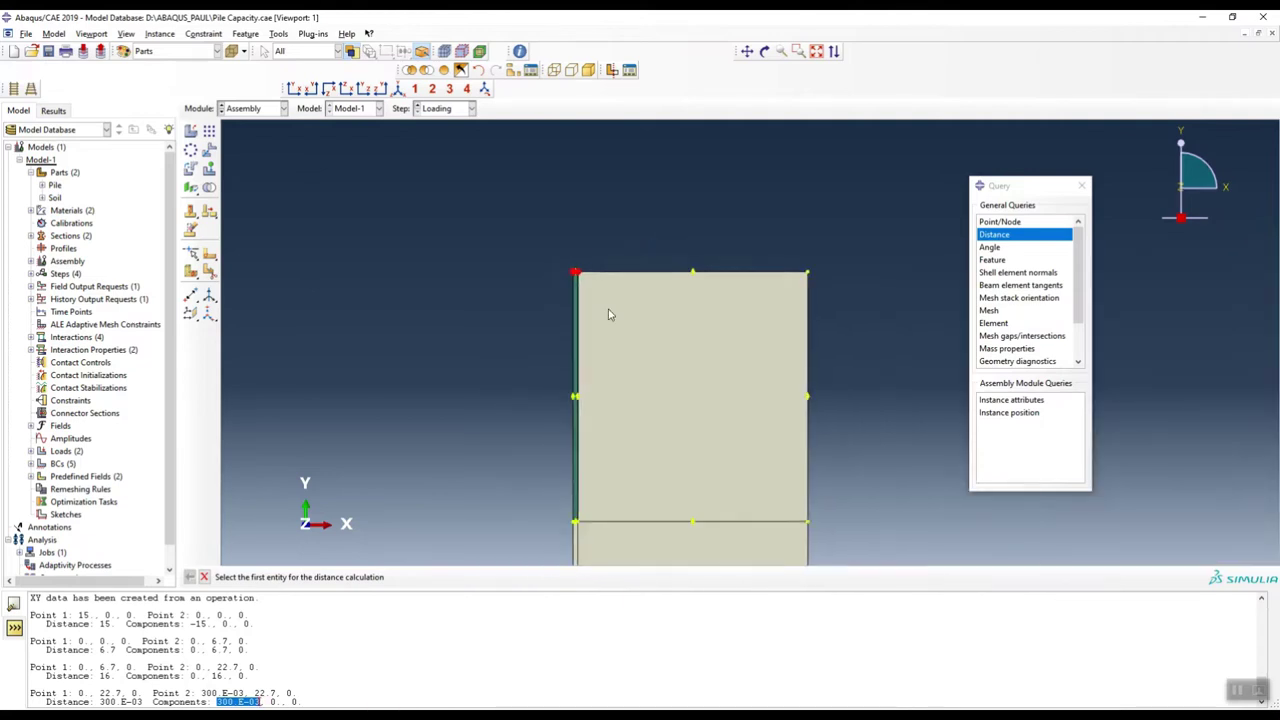
Review the Concrete material's density and elastic properties in the Property module, then close its definition without changes.
scroll(651, 326, down, 2)
click(255, 108)
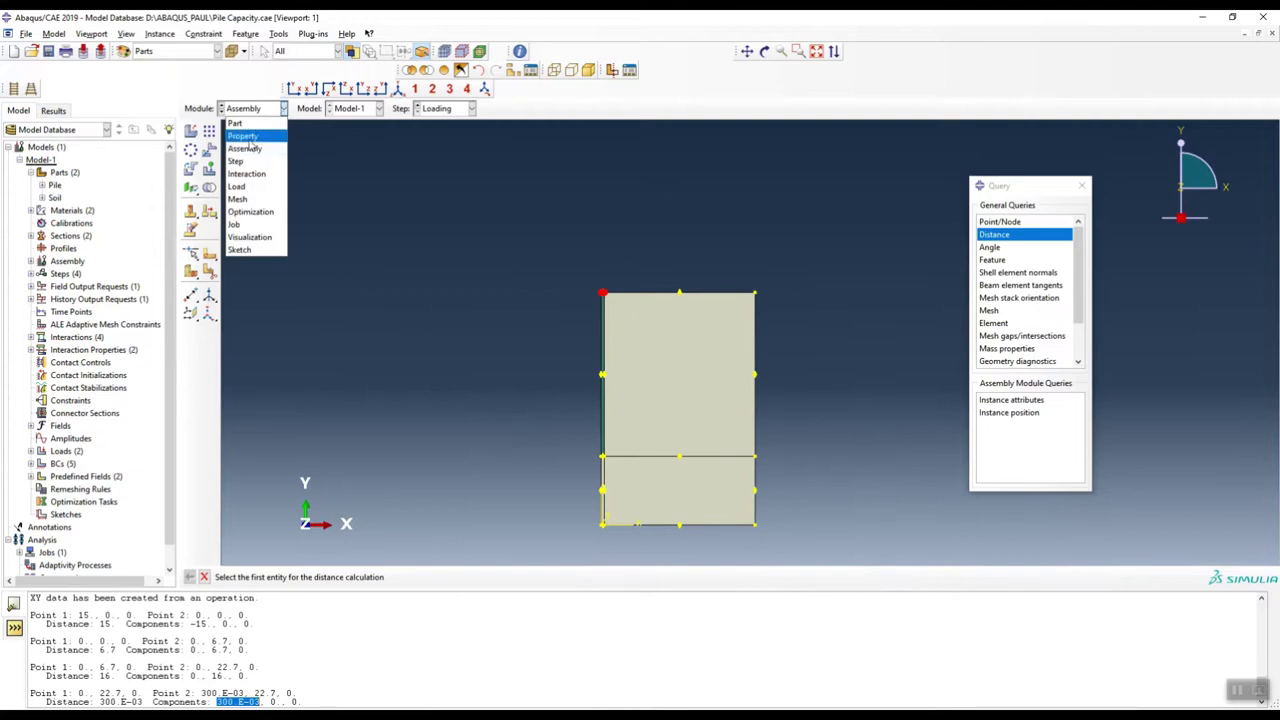
click(245, 133)
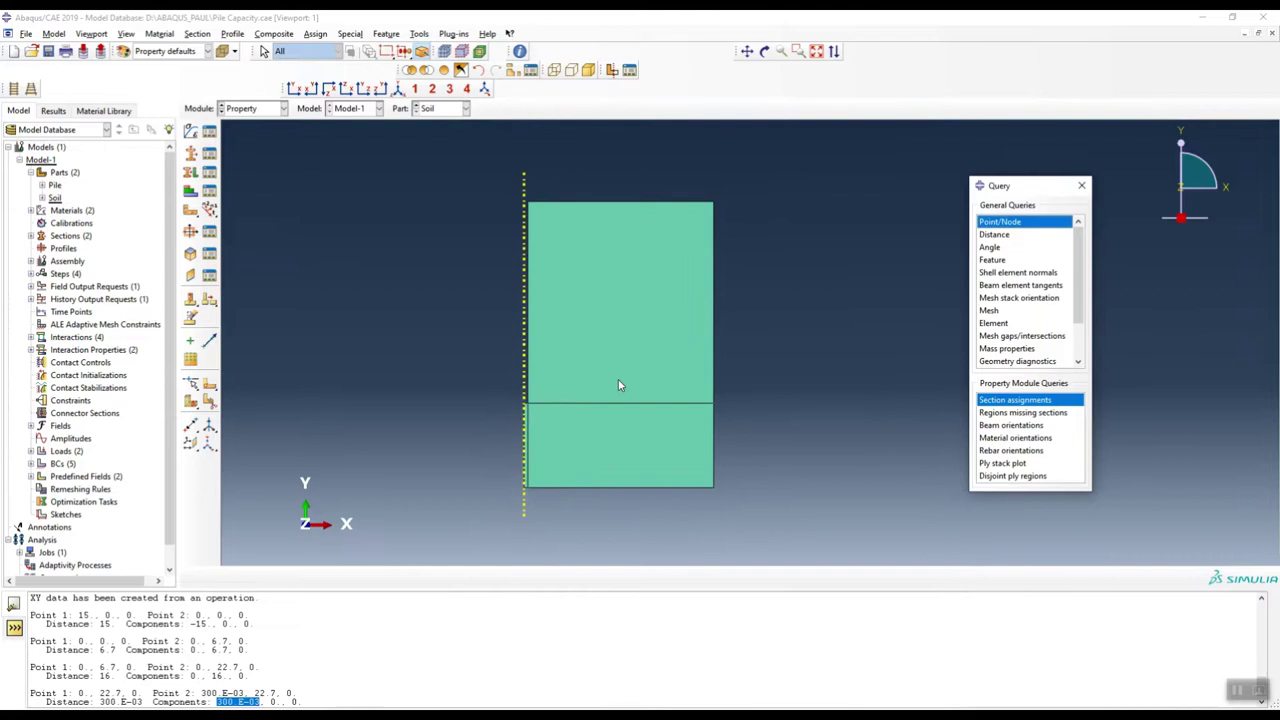
click(211, 134)
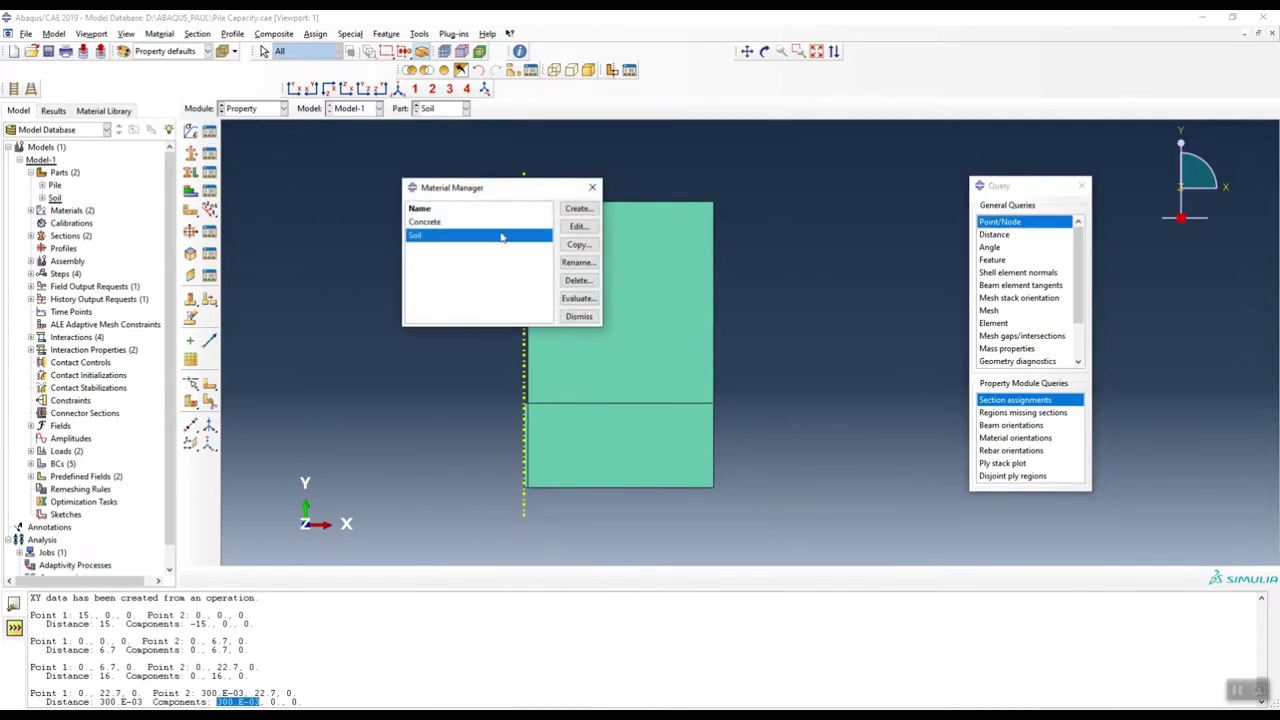
double_click(425, 222)
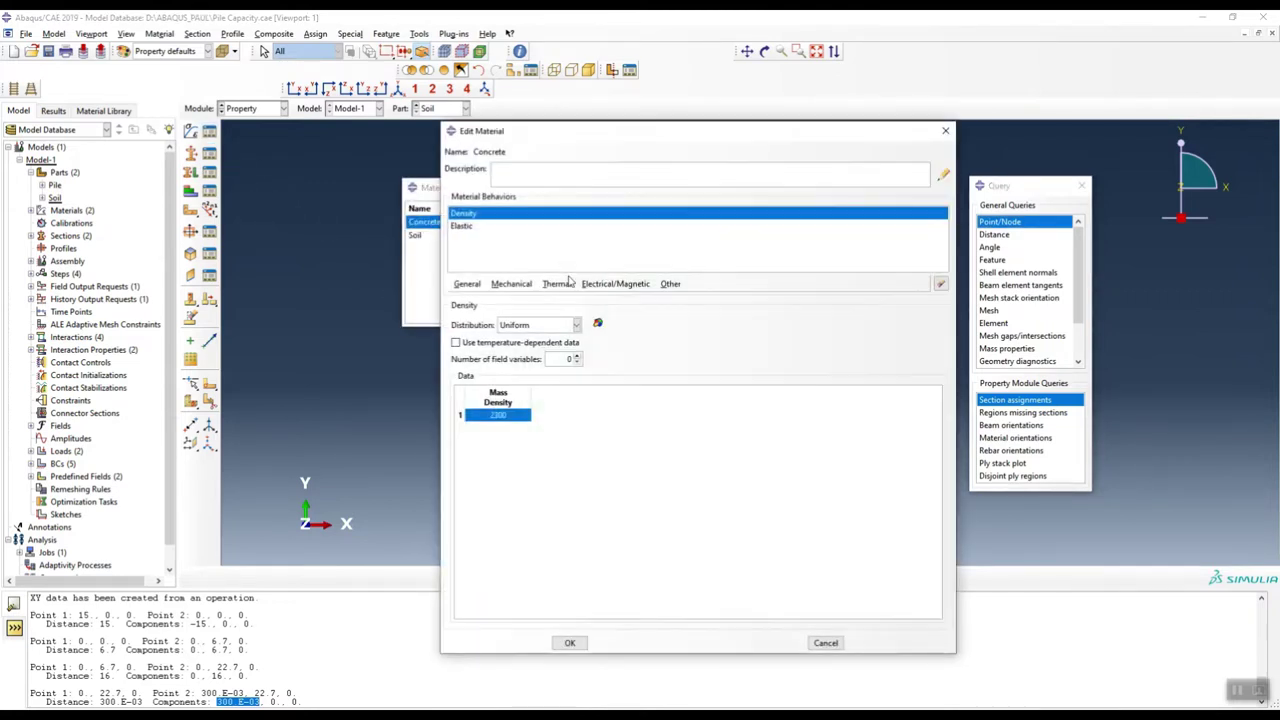
click(476, 227)
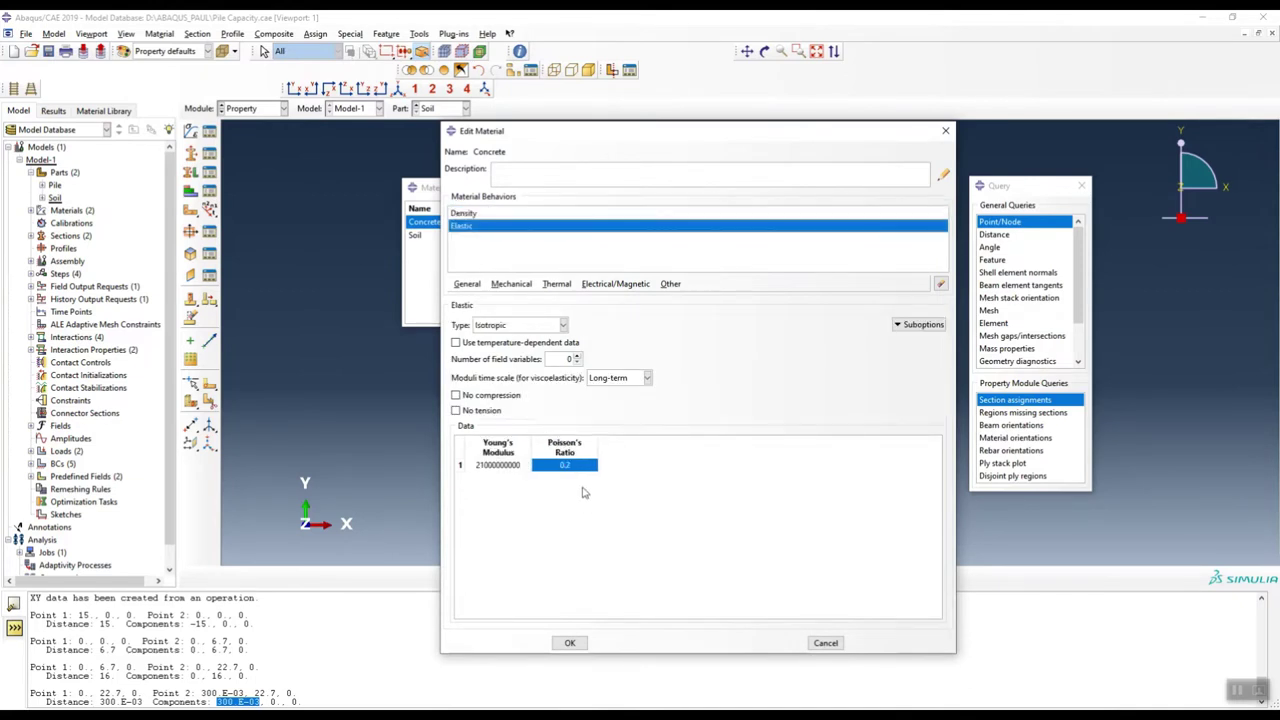
click(566, 462)
click(945, 131)
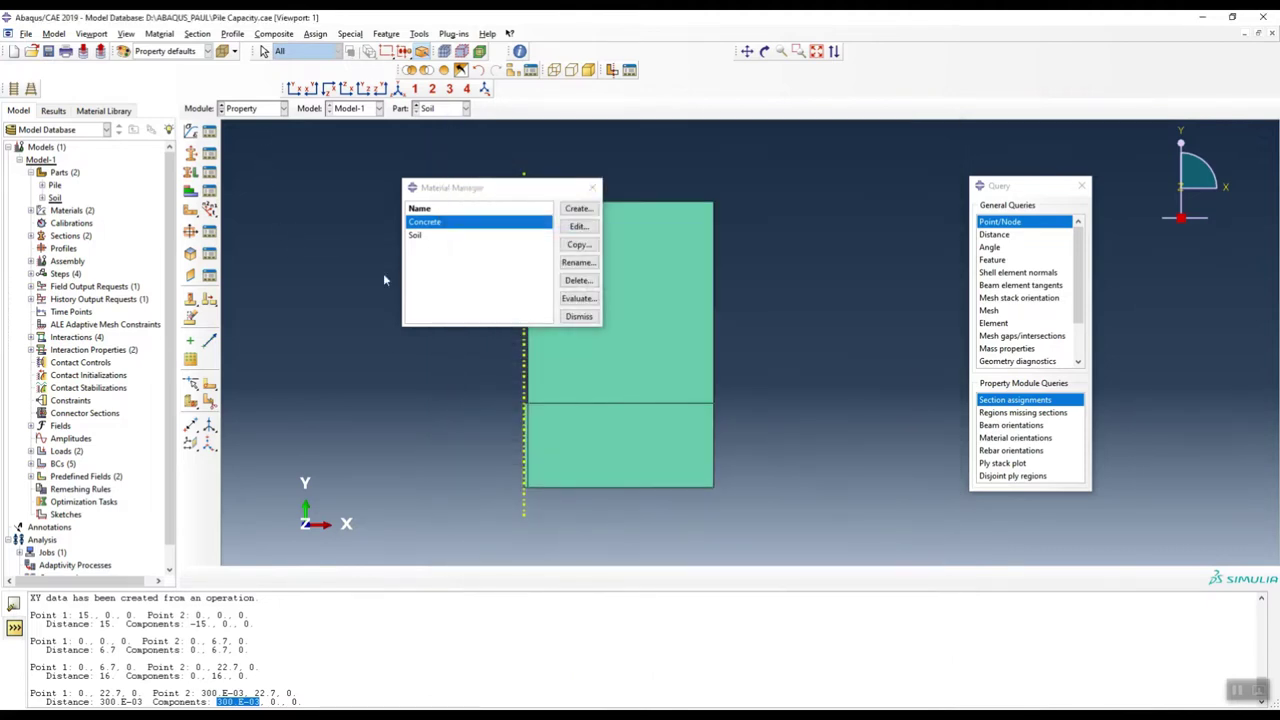
Open the Soil material and review its cap plasticity, cap hardening, elastic and permeability data.
double_click(418, 236)
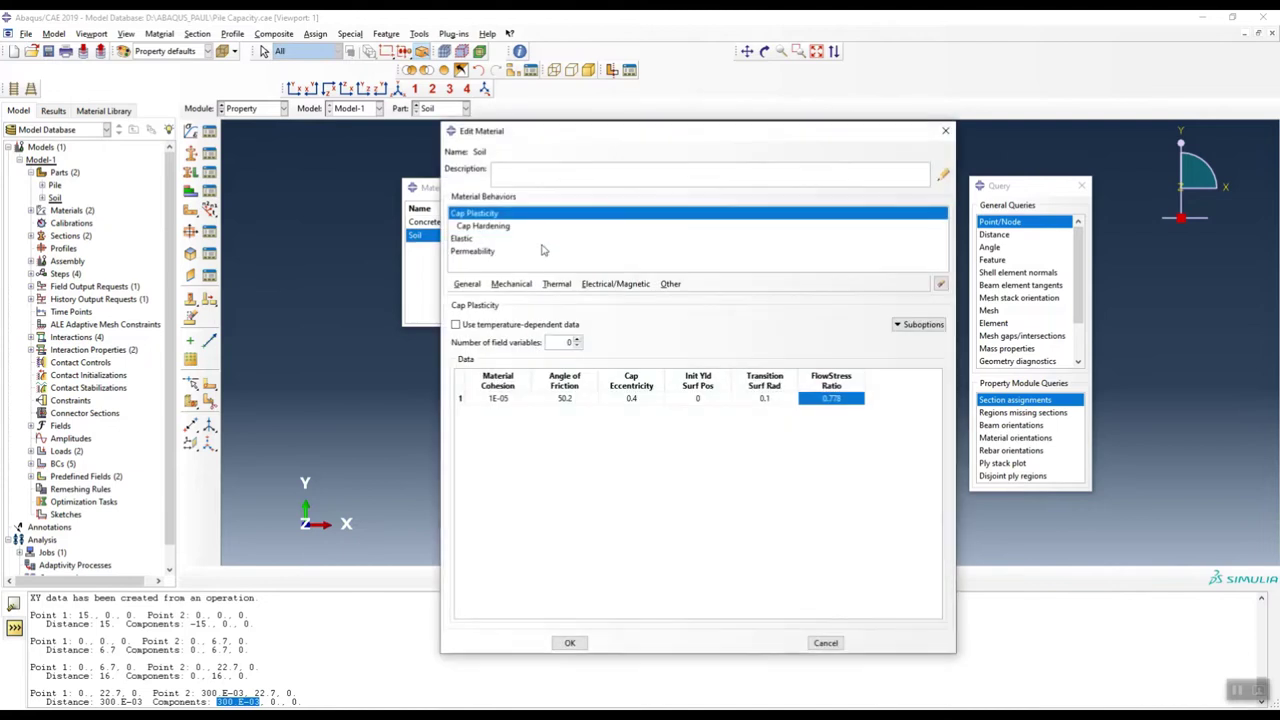
click(483, 228)
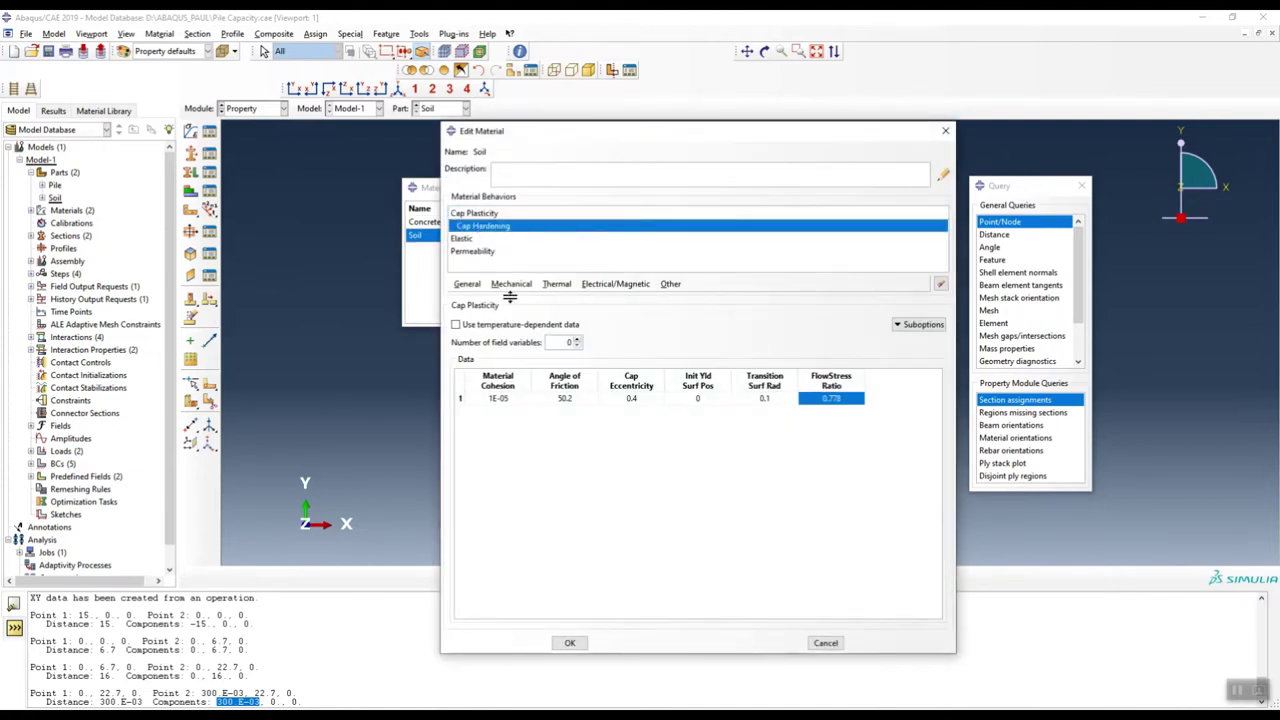
click(466, 239)
click(472, 252)
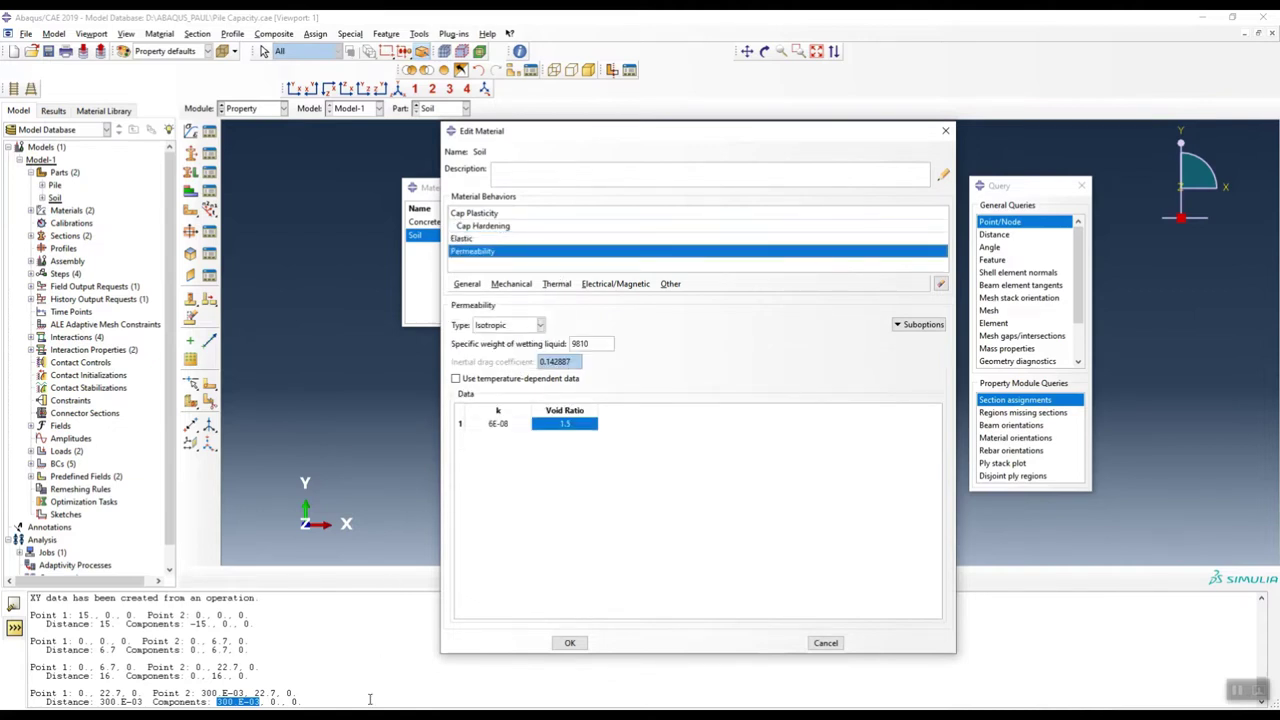
Check the clay's cap eccentricity, cap hardening and void ratio in the textbook PDF, then return to Abaqus/CAE and close the Soil material unchanged.
click(335, 655)
ctrl+scroll(649, 387, down, 5)
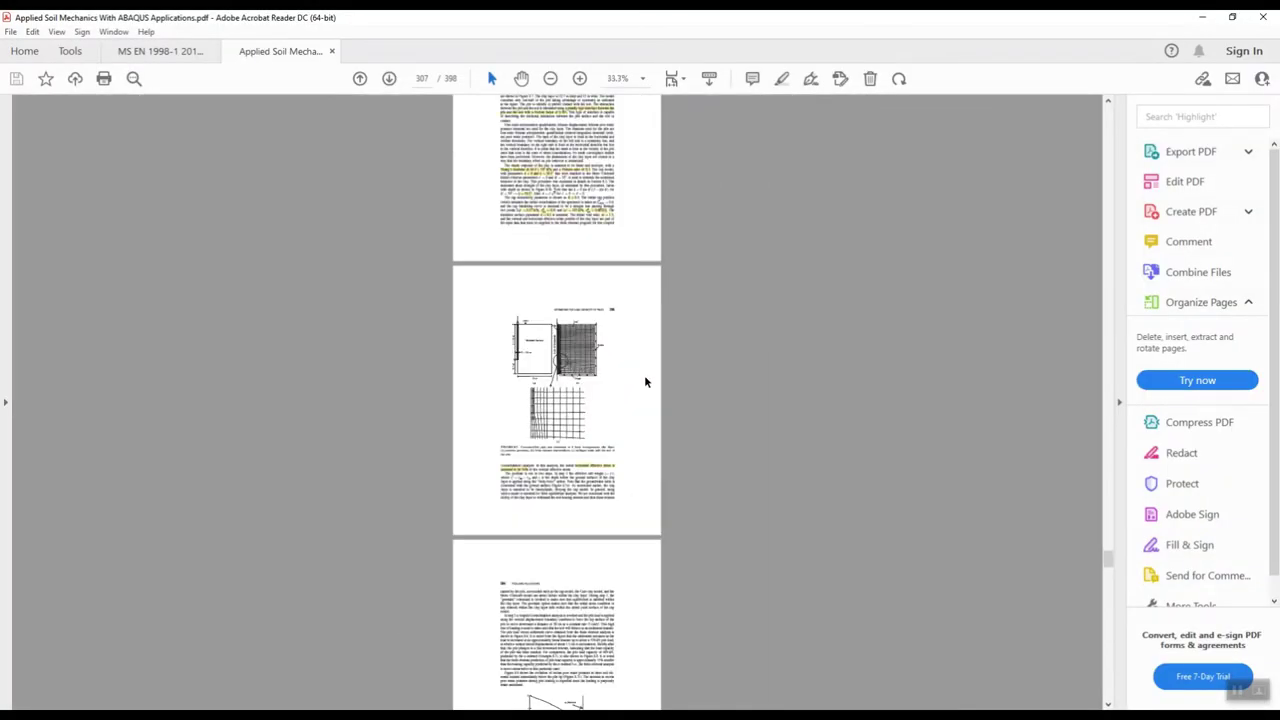
ctrl+scroll(563, 150, up, 6)
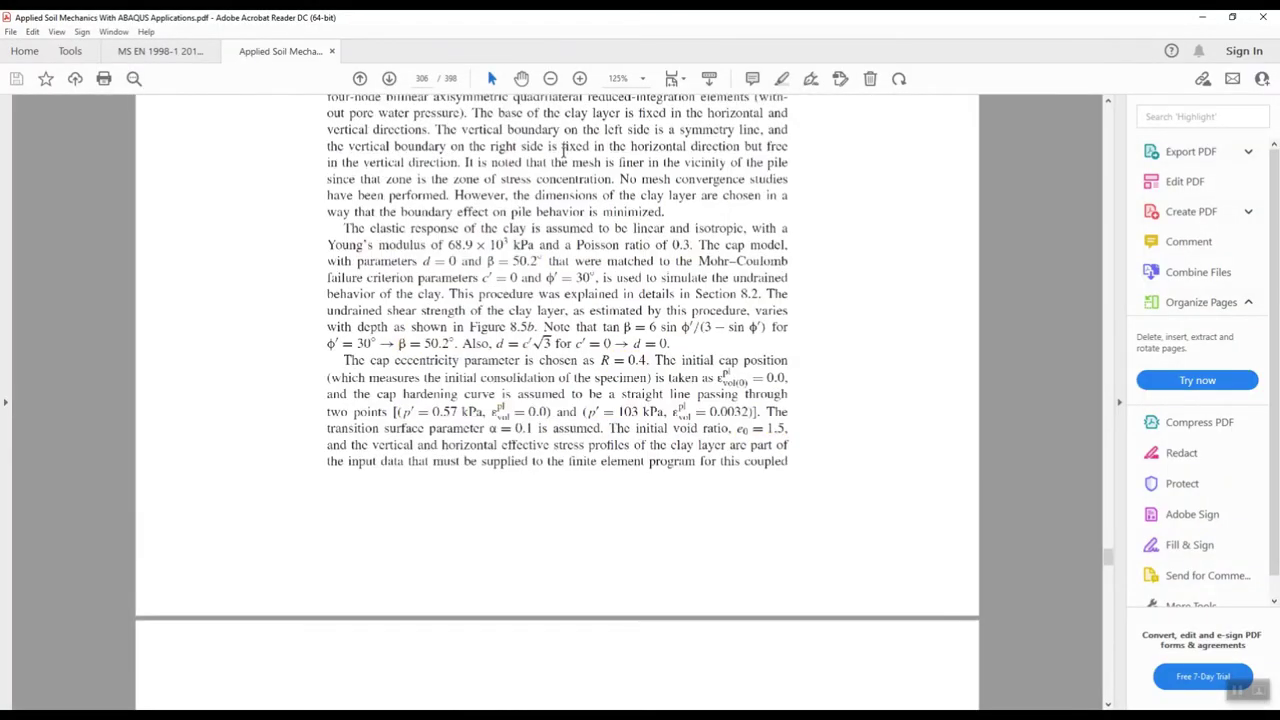
drag(285, 430, 414, 432)
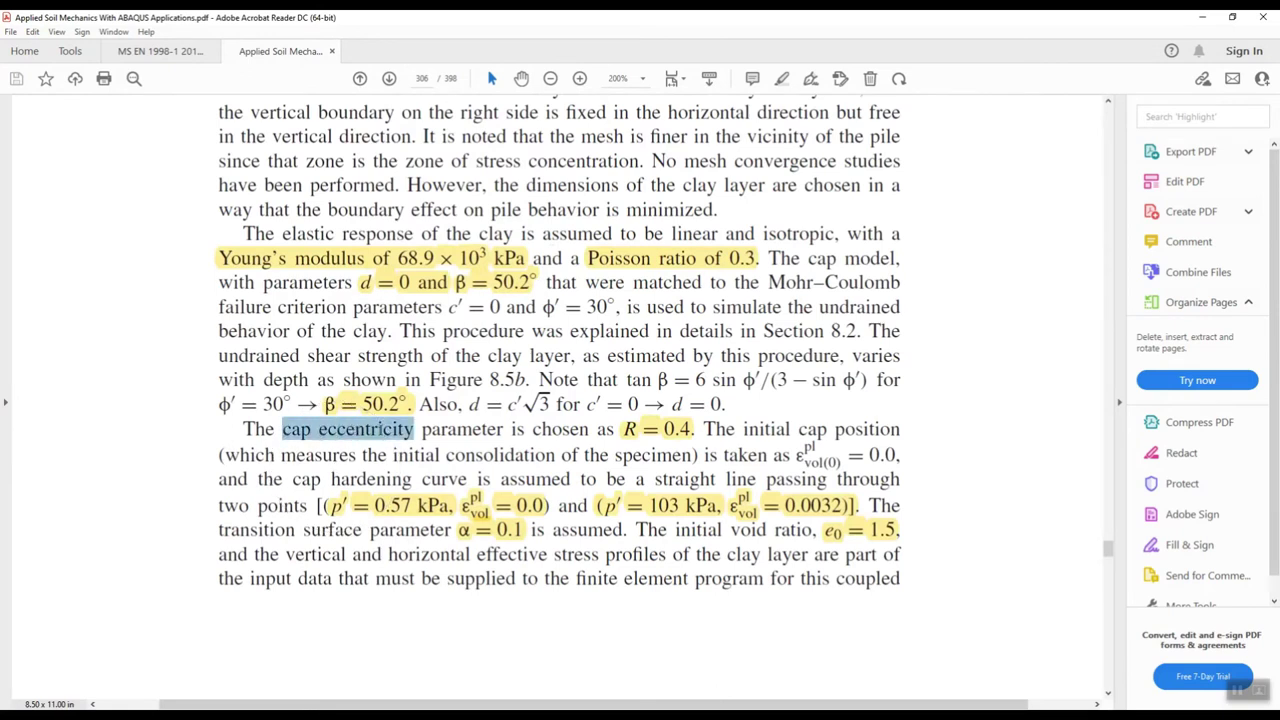
drag(293, 480, 411, 481)
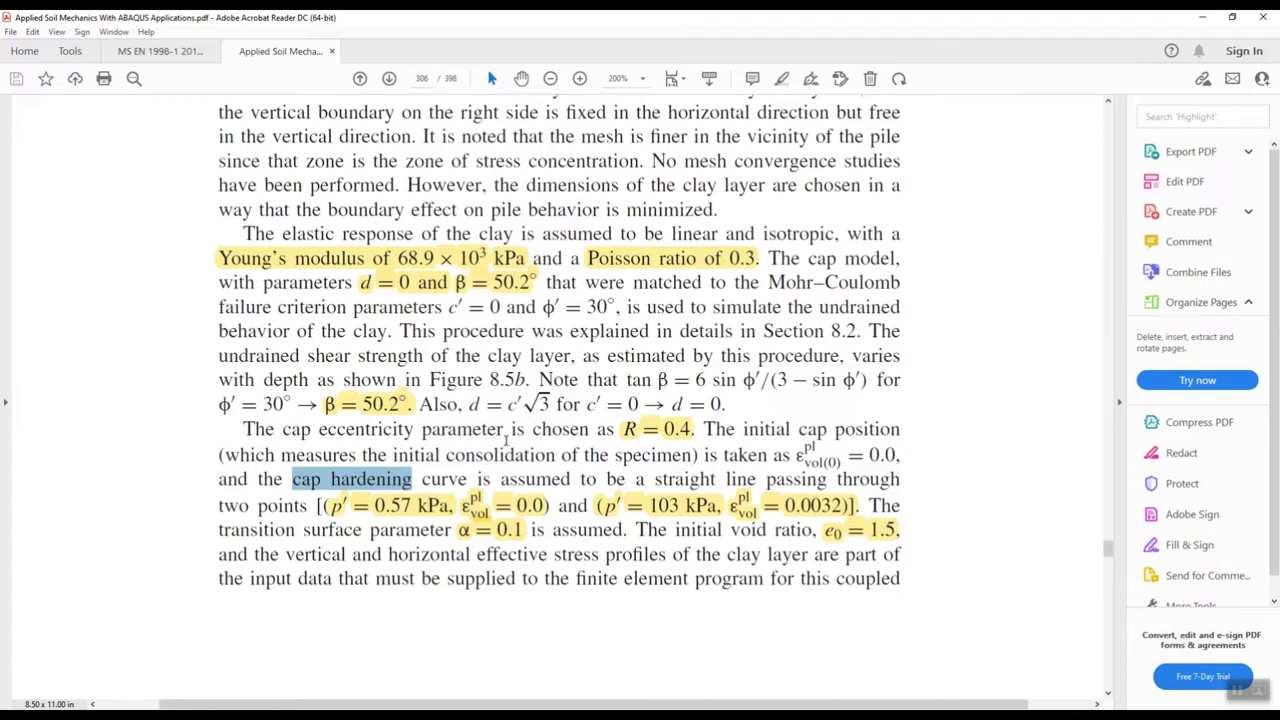
ctrl+scroll(551, 445, down, 3)
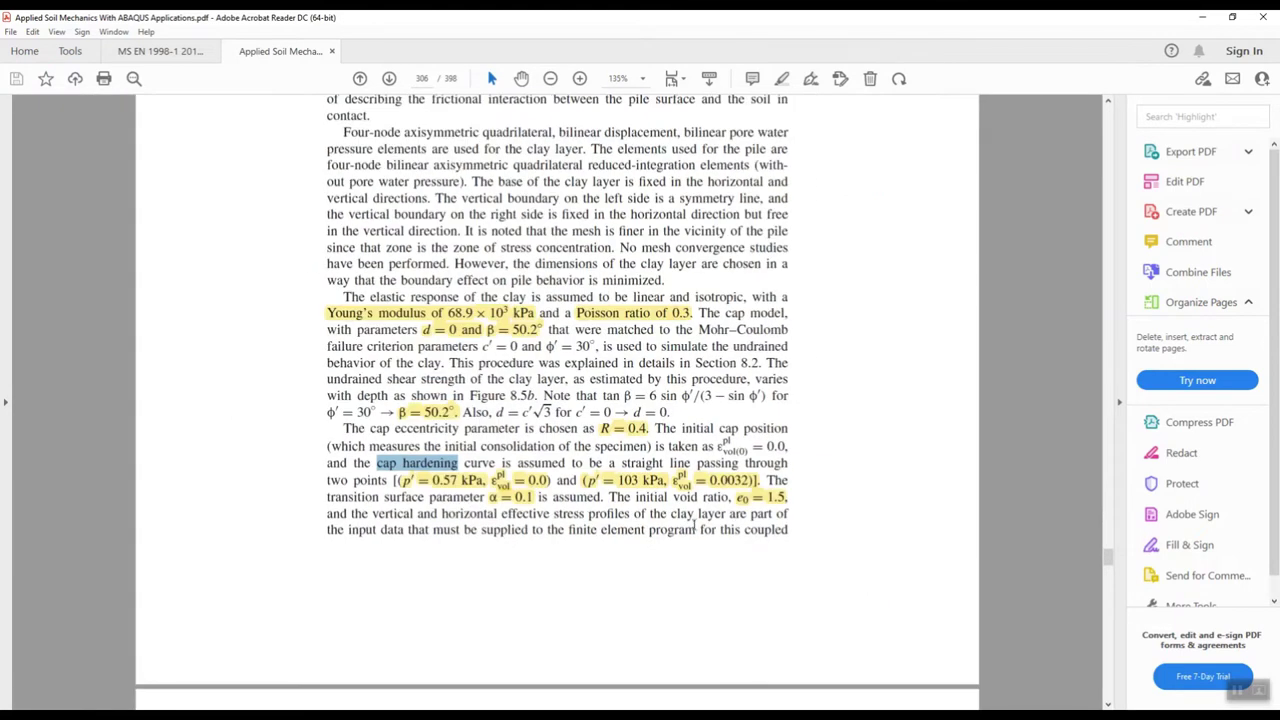
drag(673, 496, 730, 497)
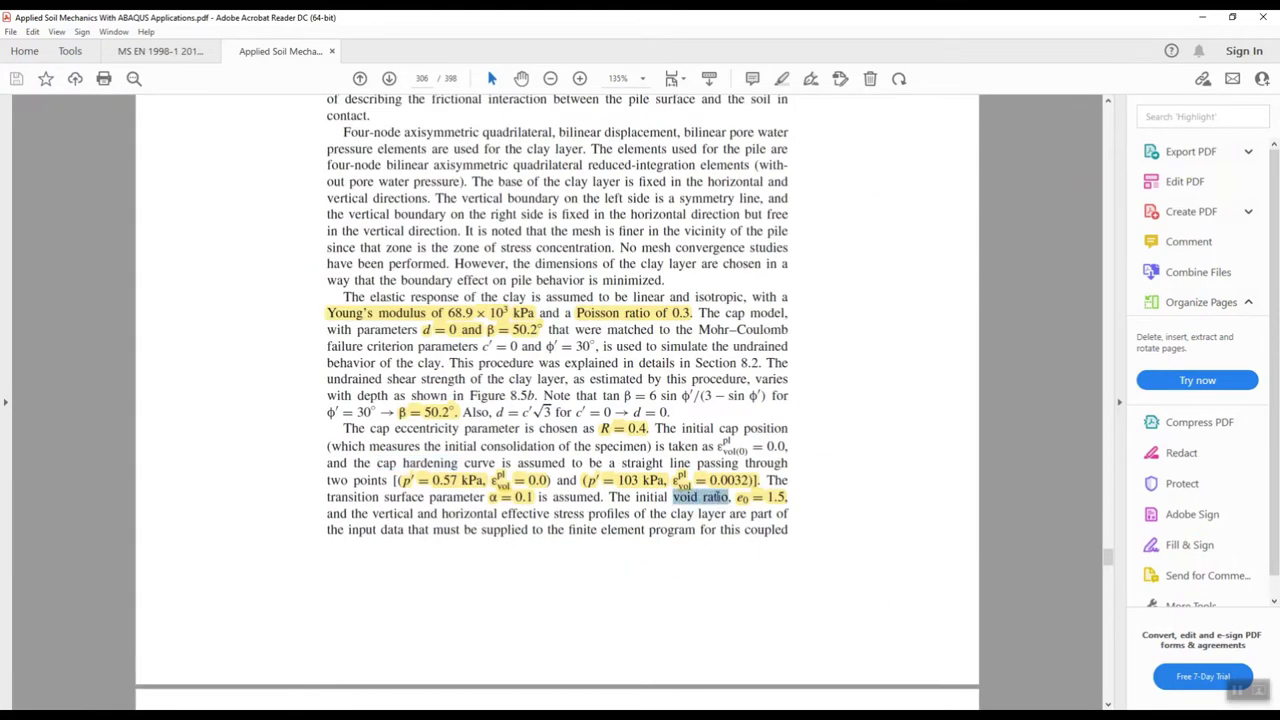
click(1202, 17)
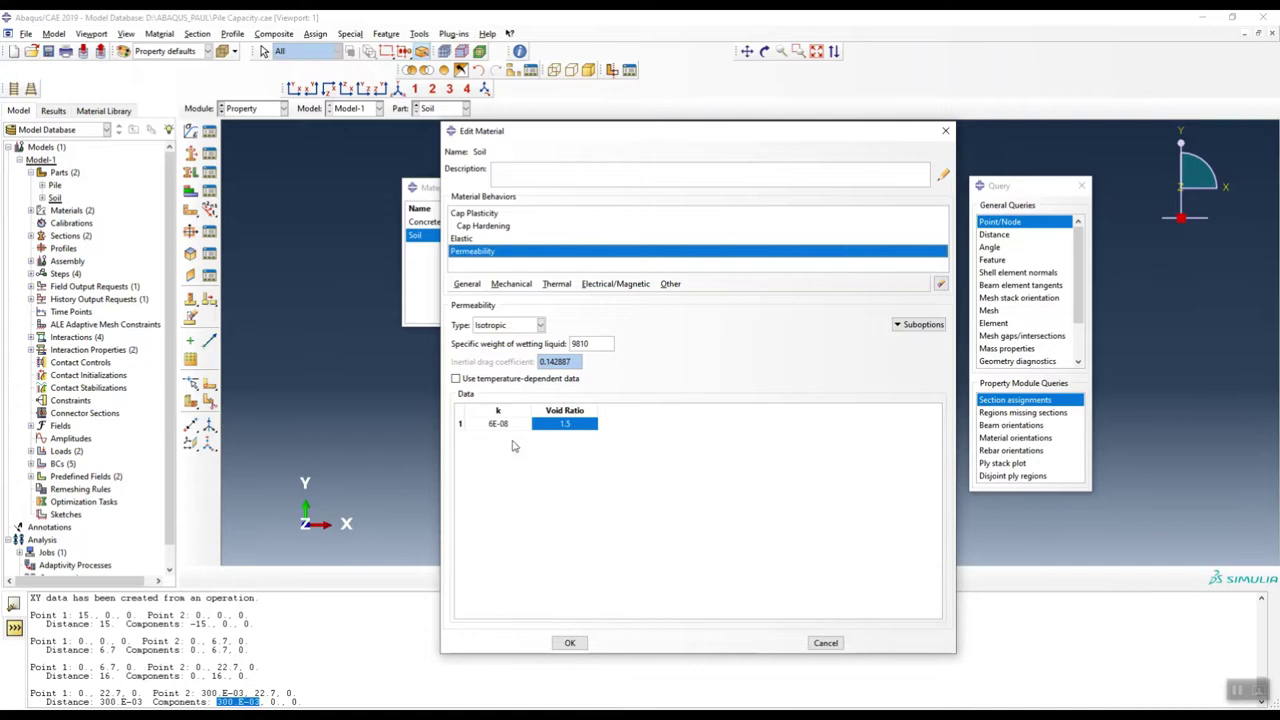
click(828, 643)
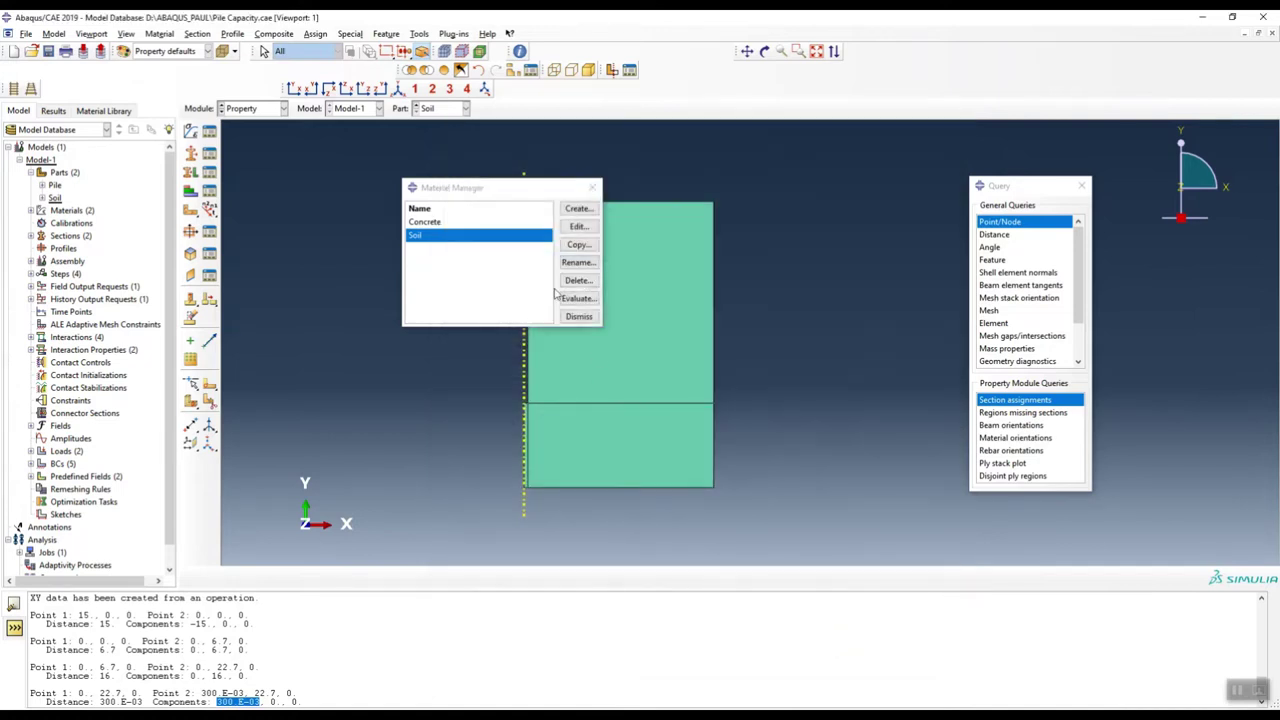
click(579, 316)
Bring up the Step Manager in the Step module and review the Geostatic and Interaction steps.
click(255, 108)
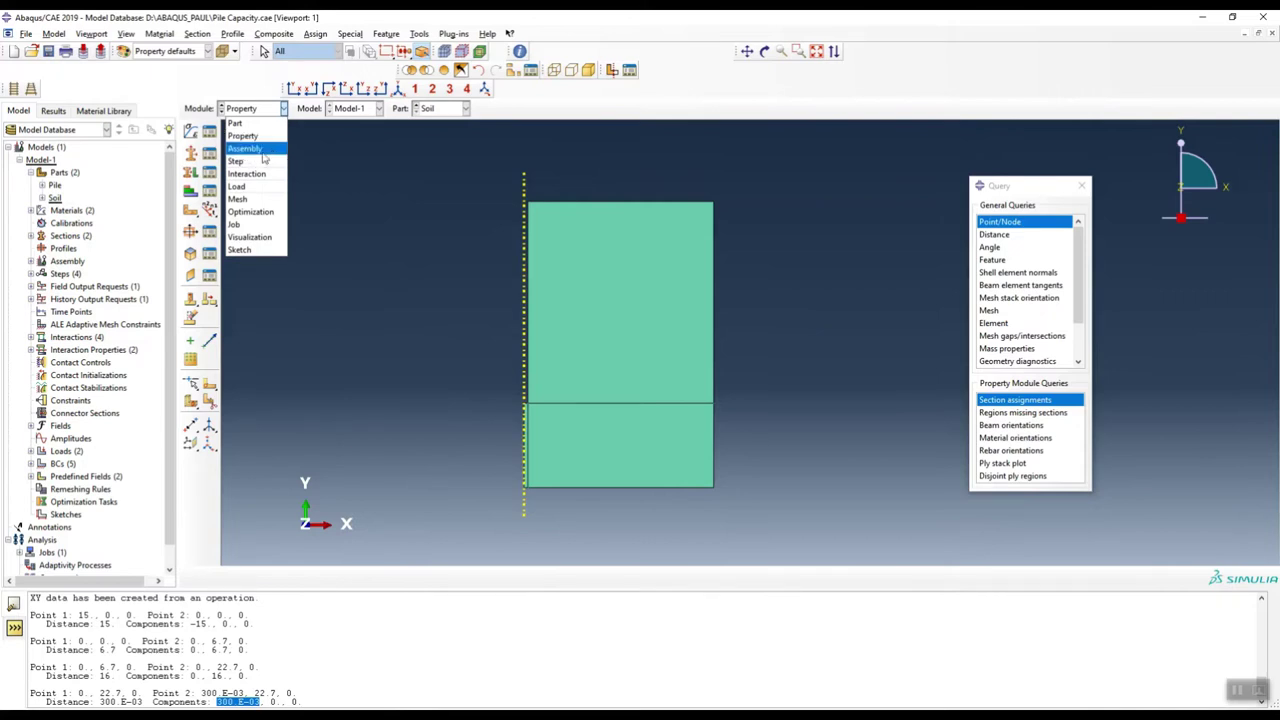
click(238, 164)
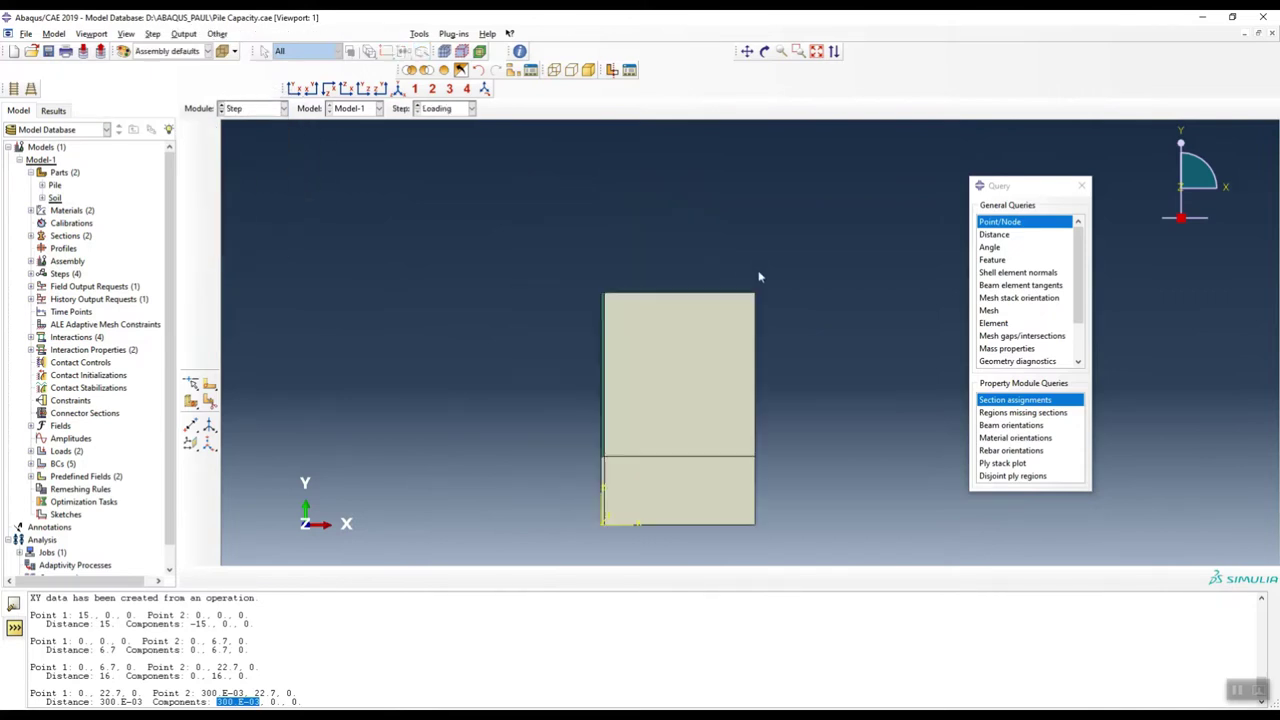
scroll(791, 347, down, 2)
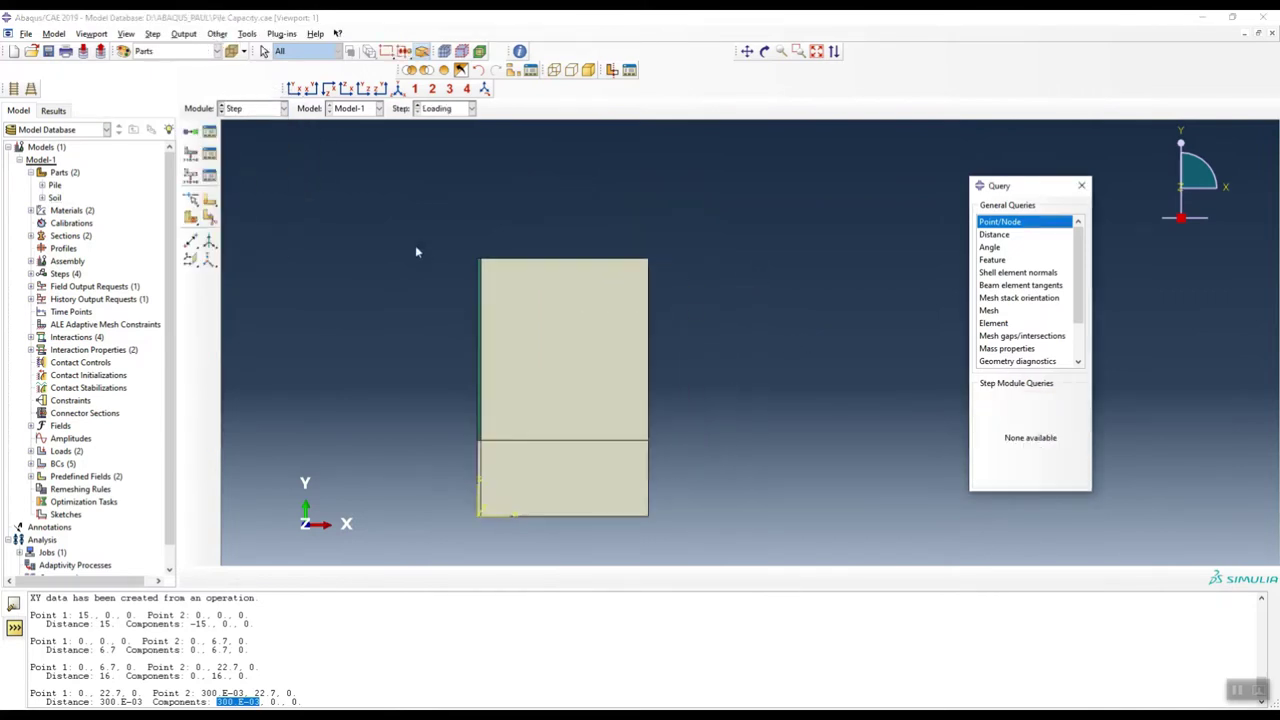
click(209, 131)
drag(714, 178, 617, 190)
click(610, 236)
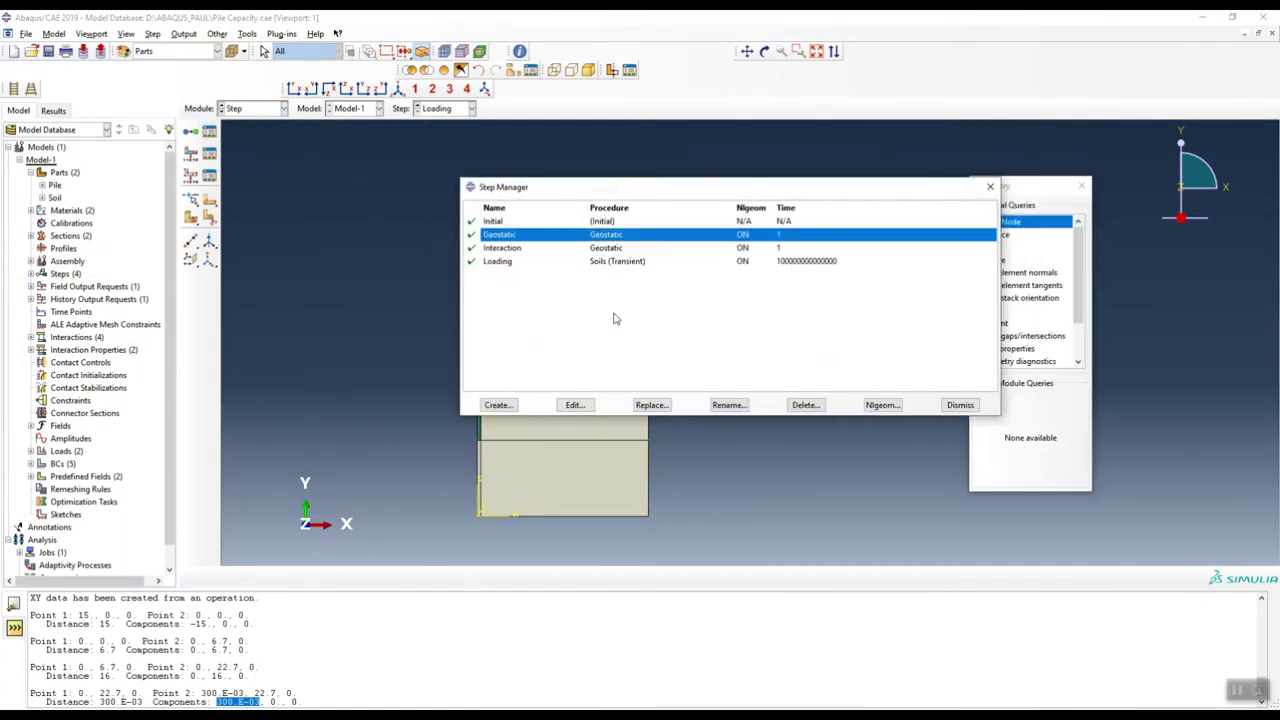
click(615, 248)
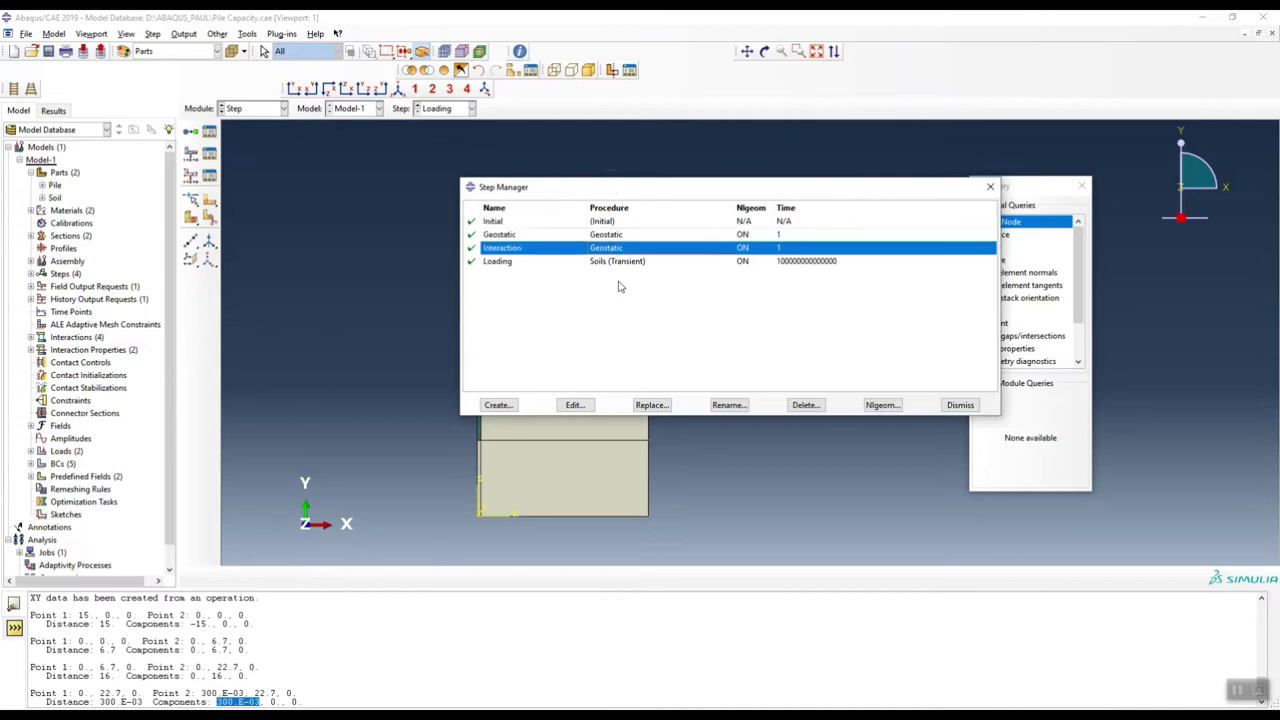
click(612, 237)
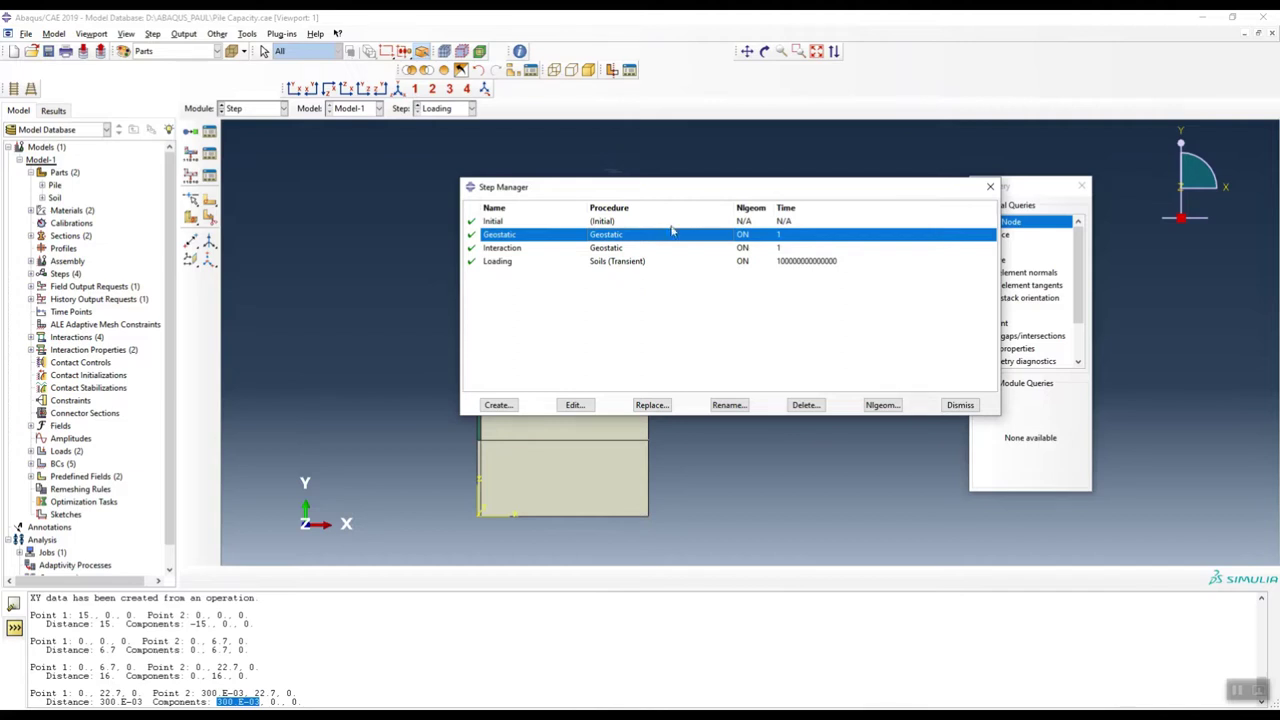
Compare the Geostatic, Interaction and Loading steps against the pile and soil assembly, then close the Step Manager.
drag(684, 193, 776, 188)
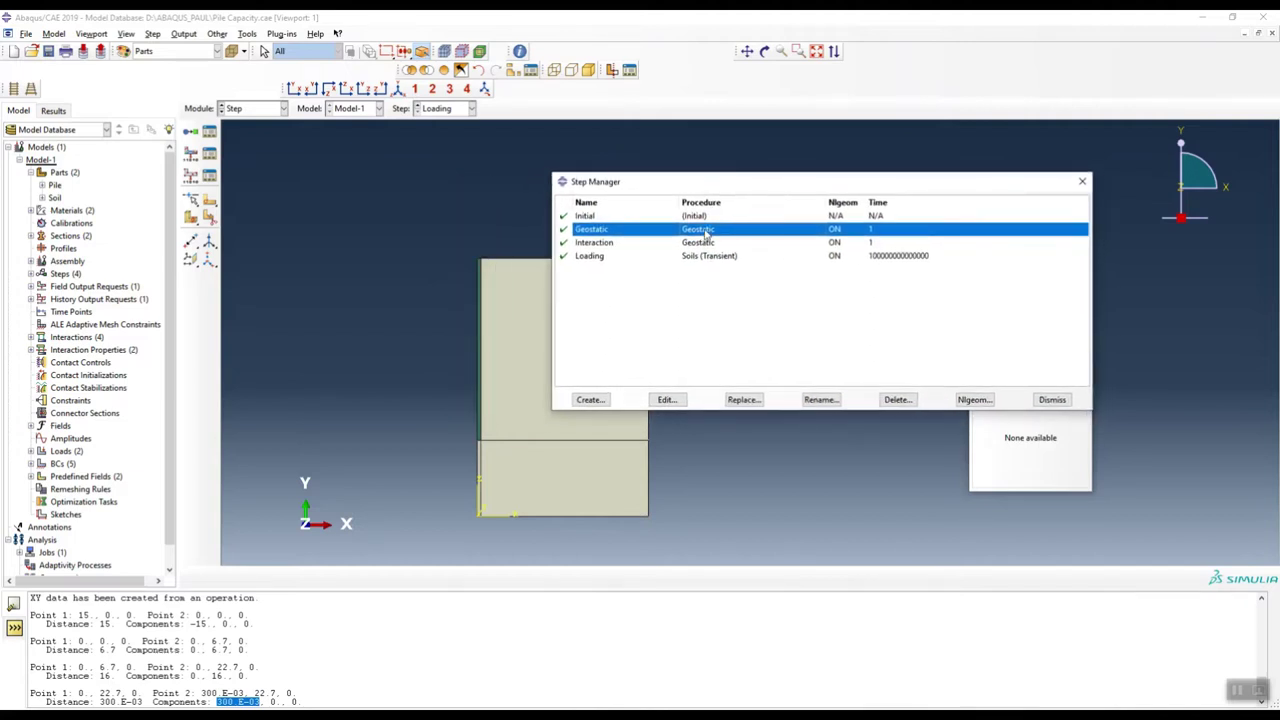
click(707, 244)
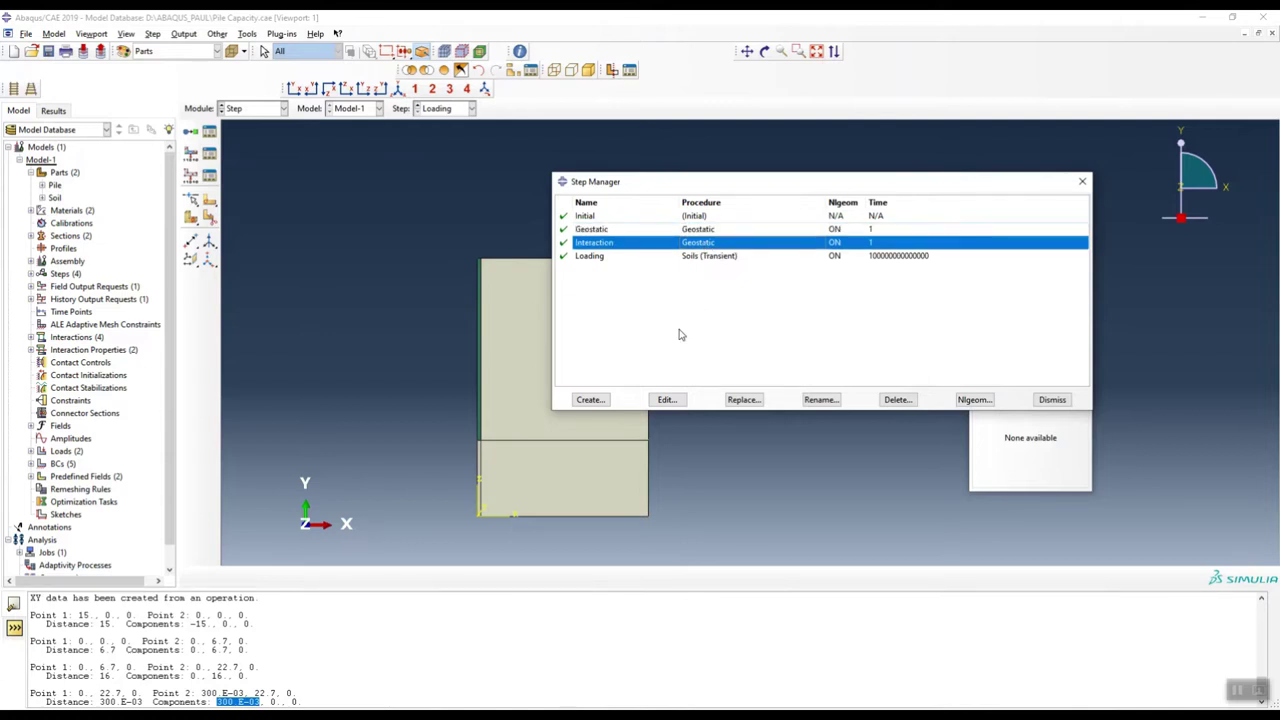
click(599, 232)
drag(673, 182, 787, 172)
click(588, 233)
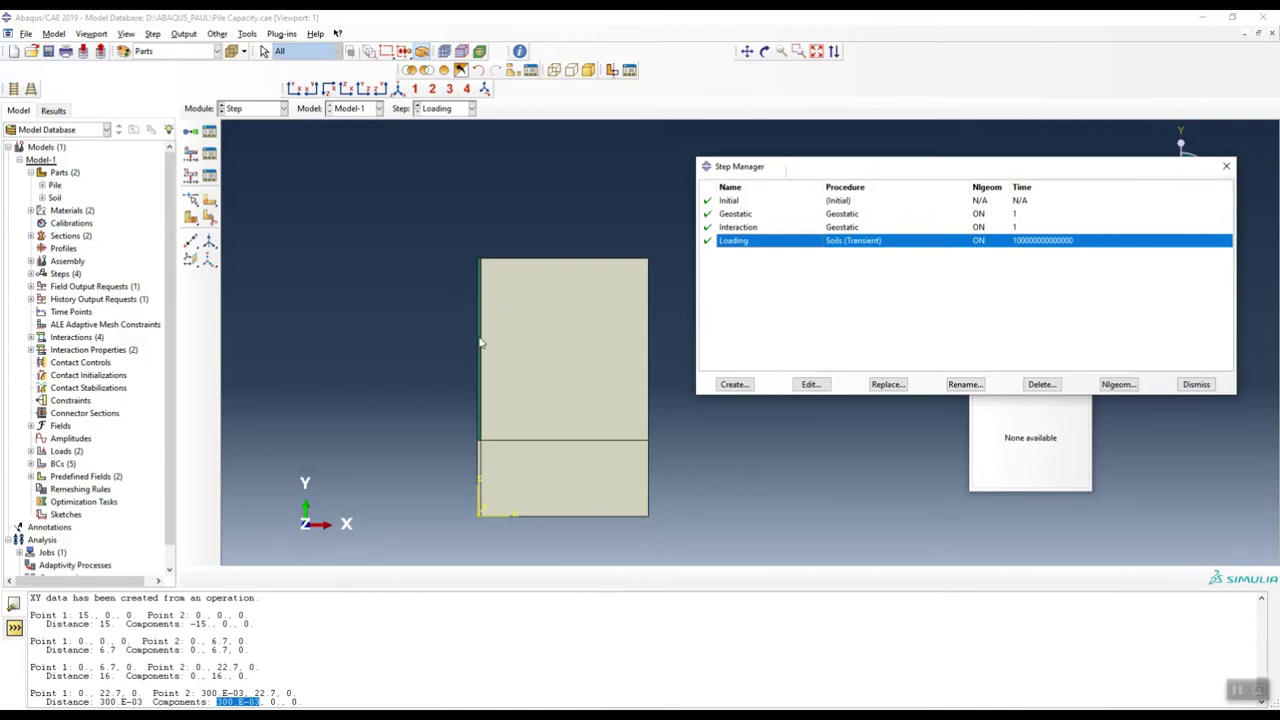
click(736, 228)
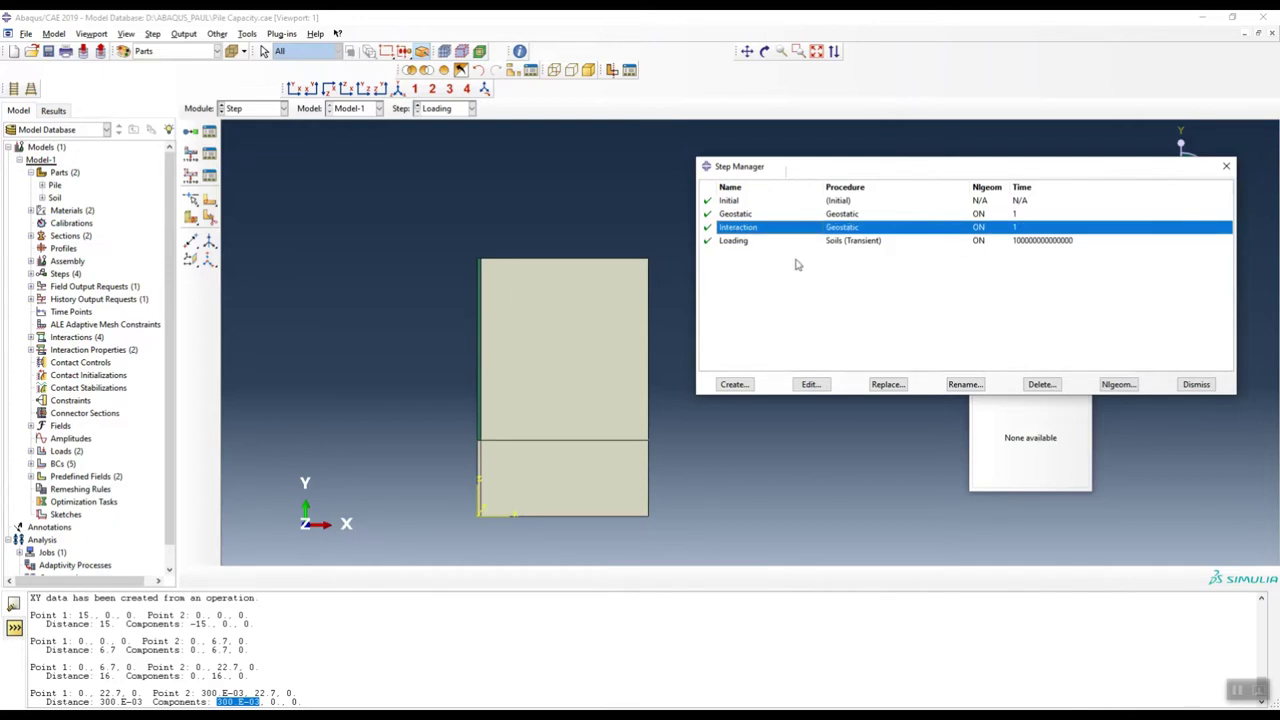
click(740, 243)
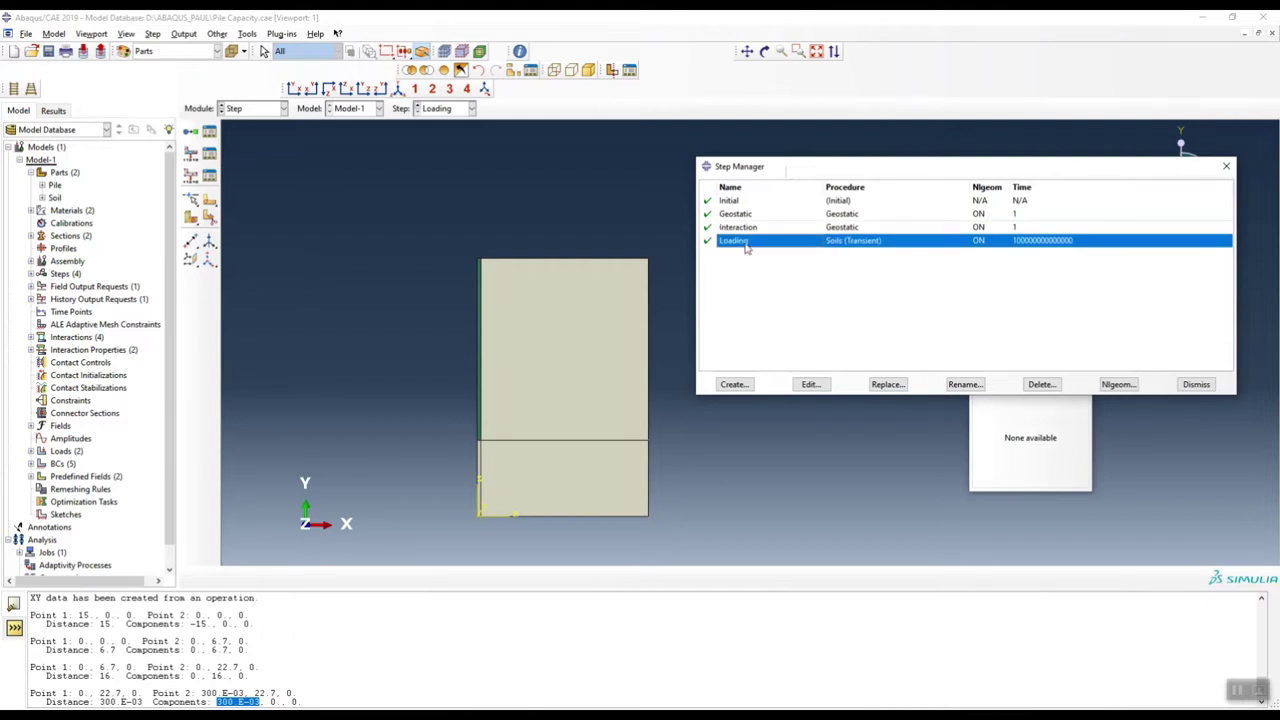
scroll(459, 287, up, 5)
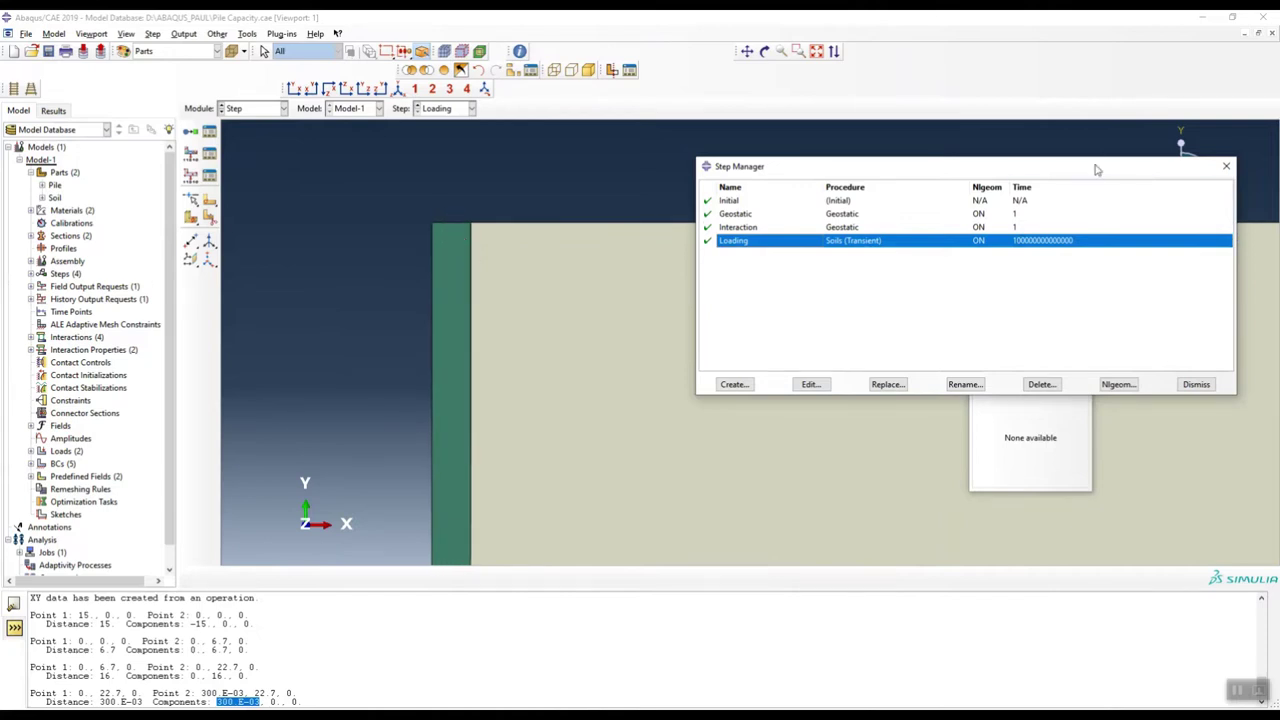
drag(1096, 171, 874, 173)
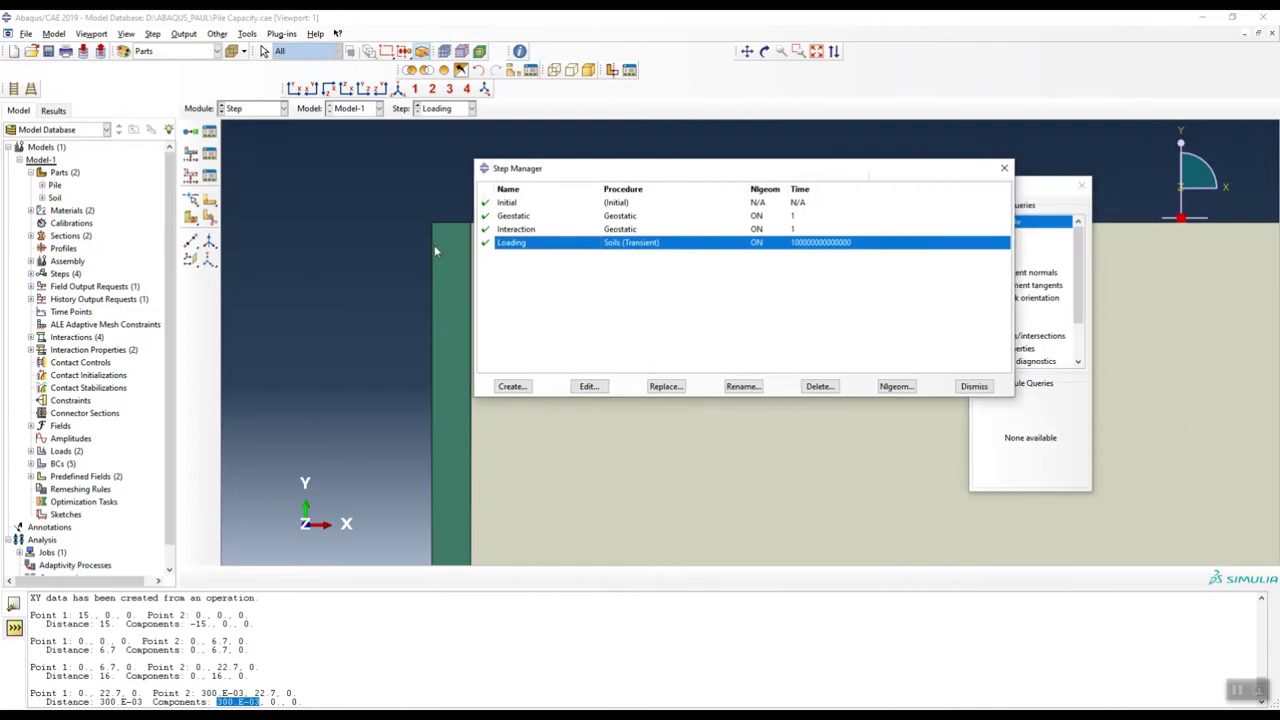
click(1004, 168)
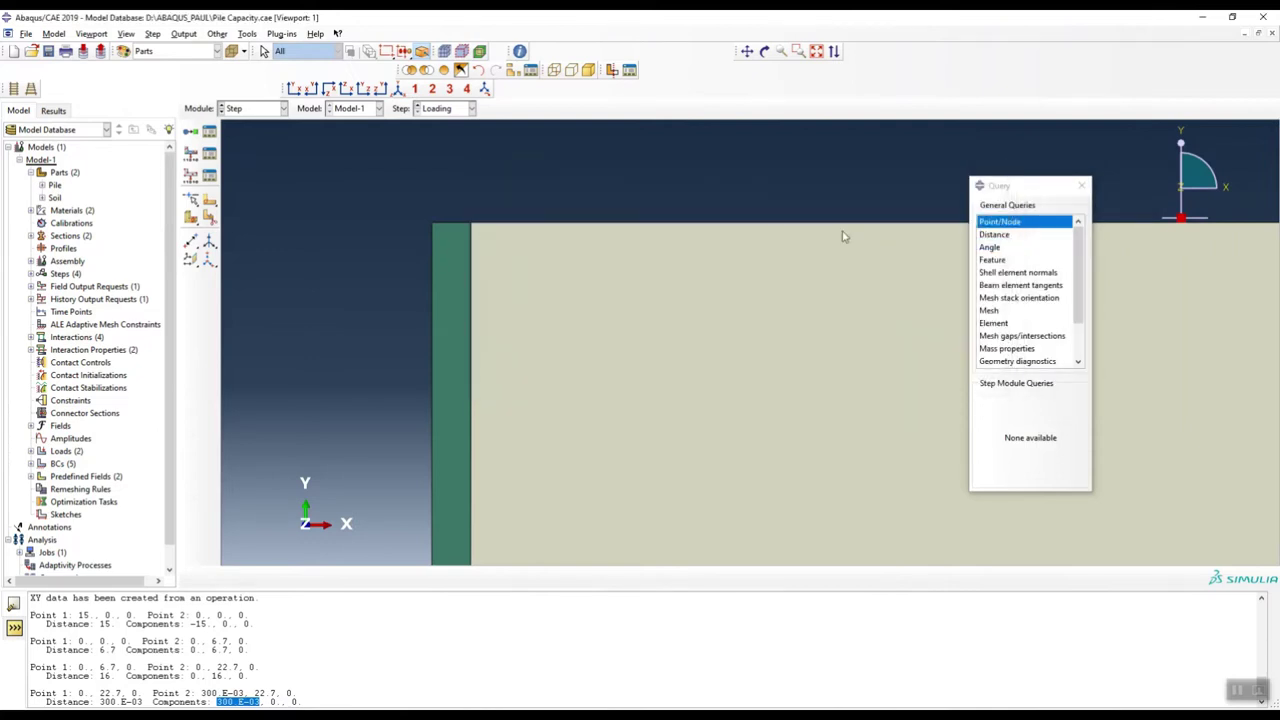
Bring up the Interaction Property Manager in the Interaction module and review the Friction property's tangential and normal behavior.
click(284, 108)
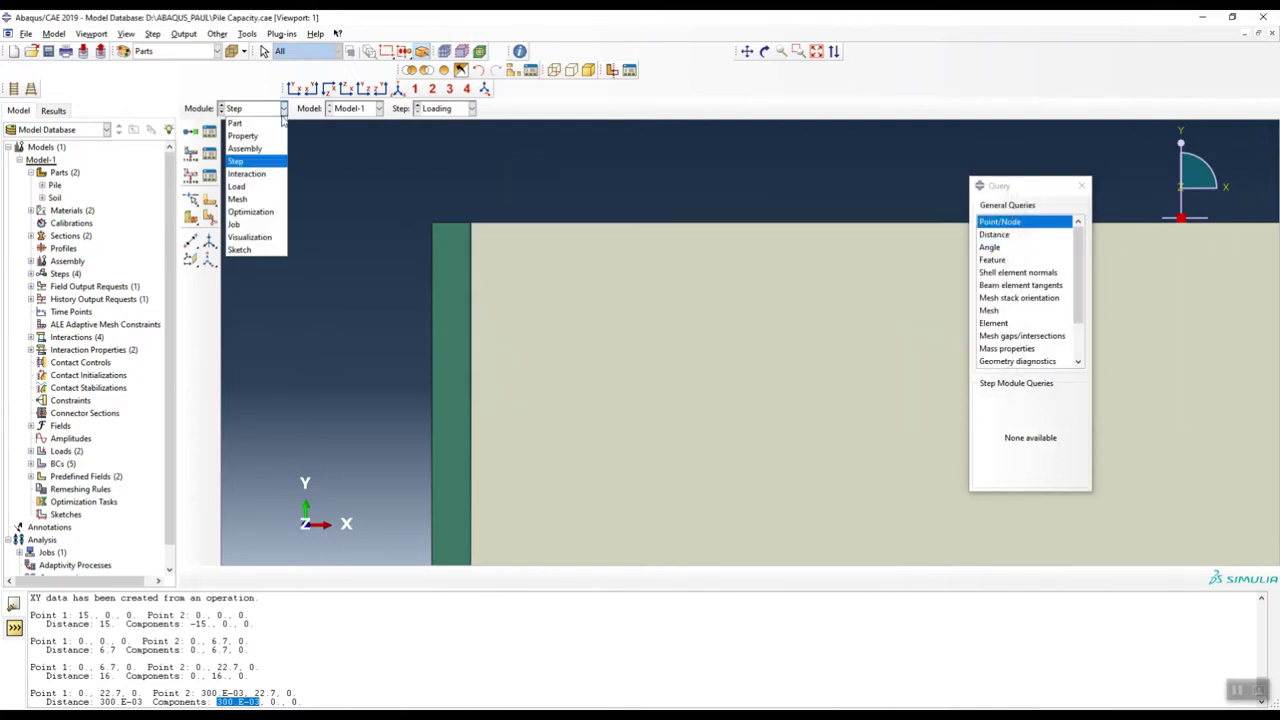
click(247, 174)
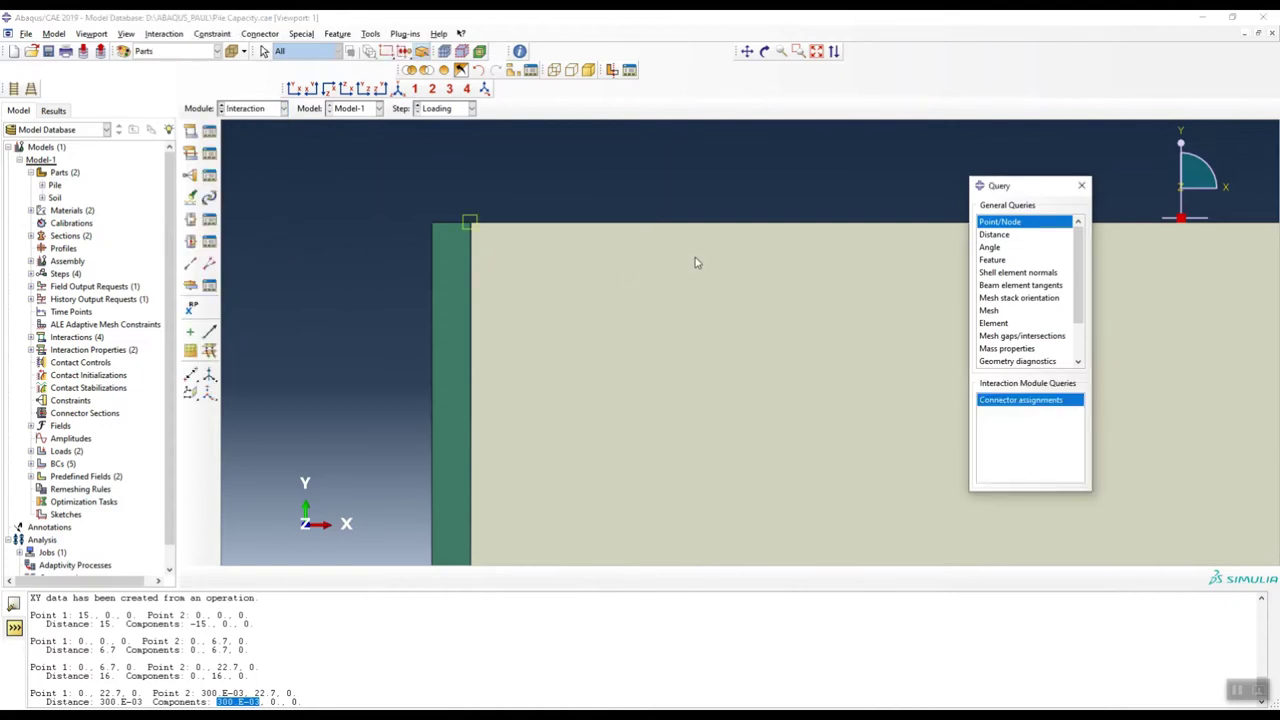
scroll(620, 212, down, 2)
click(209, 152)
drag(478, 211, 619, 211)
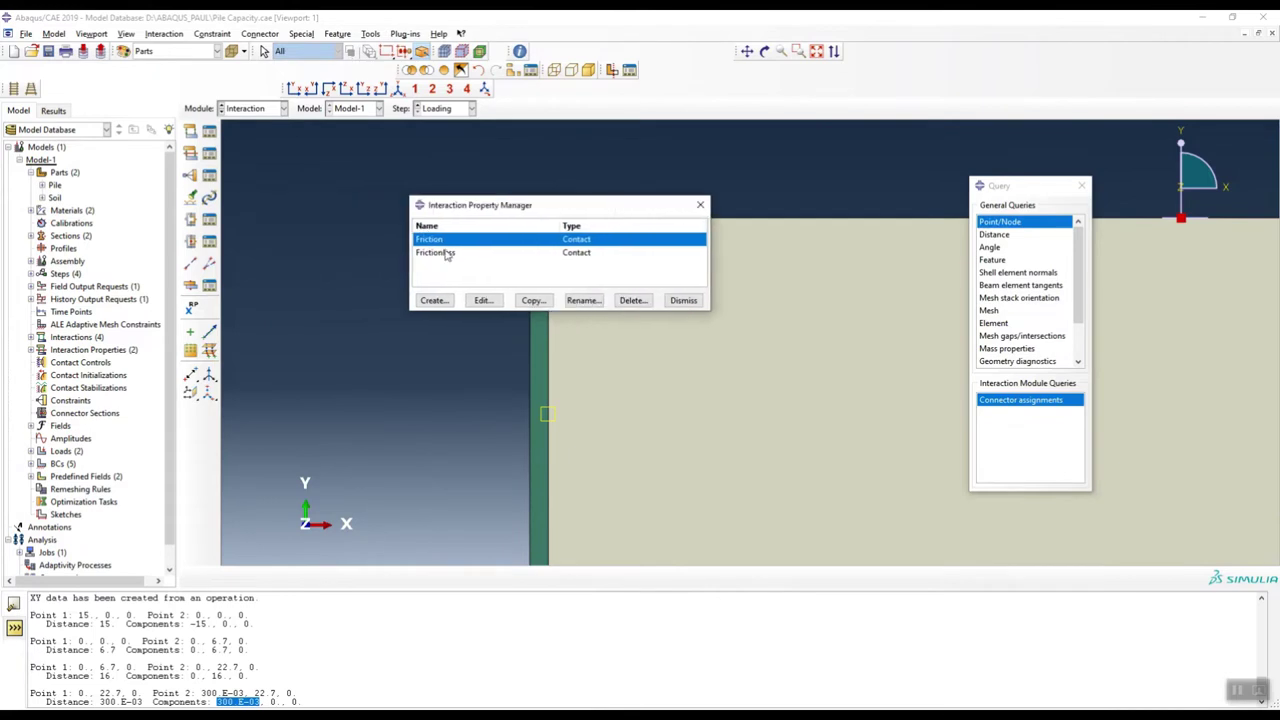
click(440, 254)
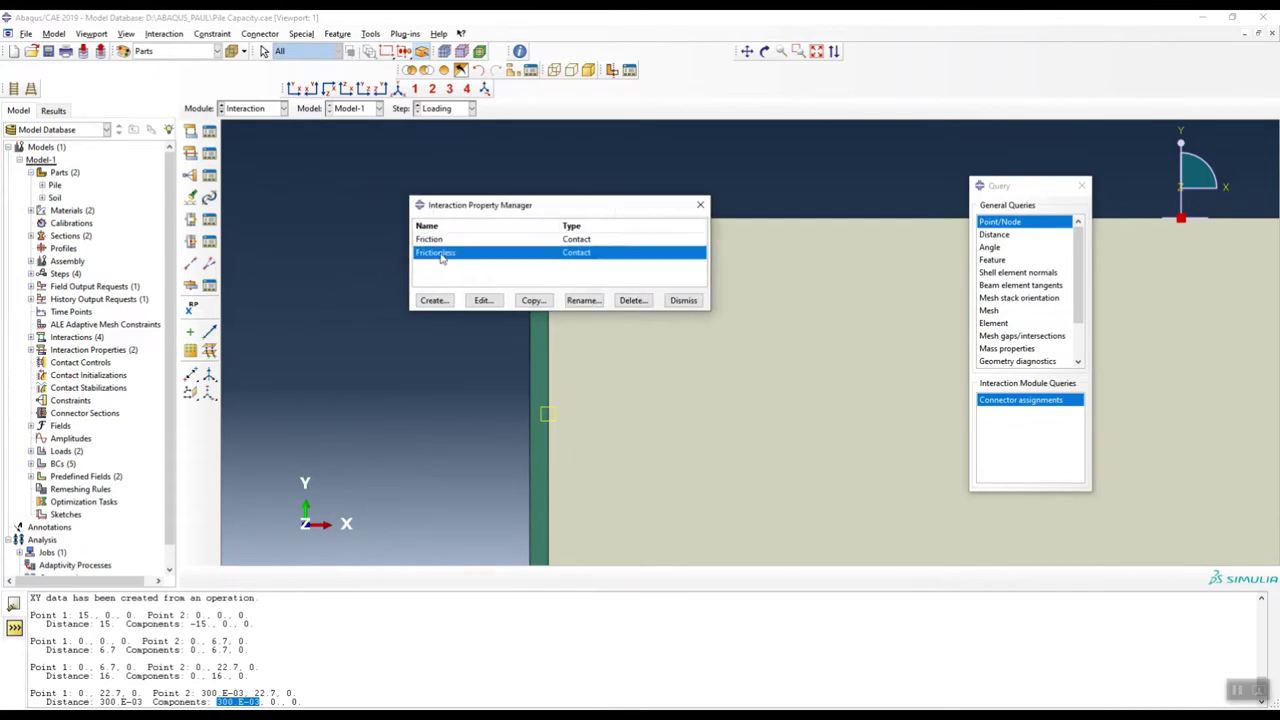
double_click(450, 240)
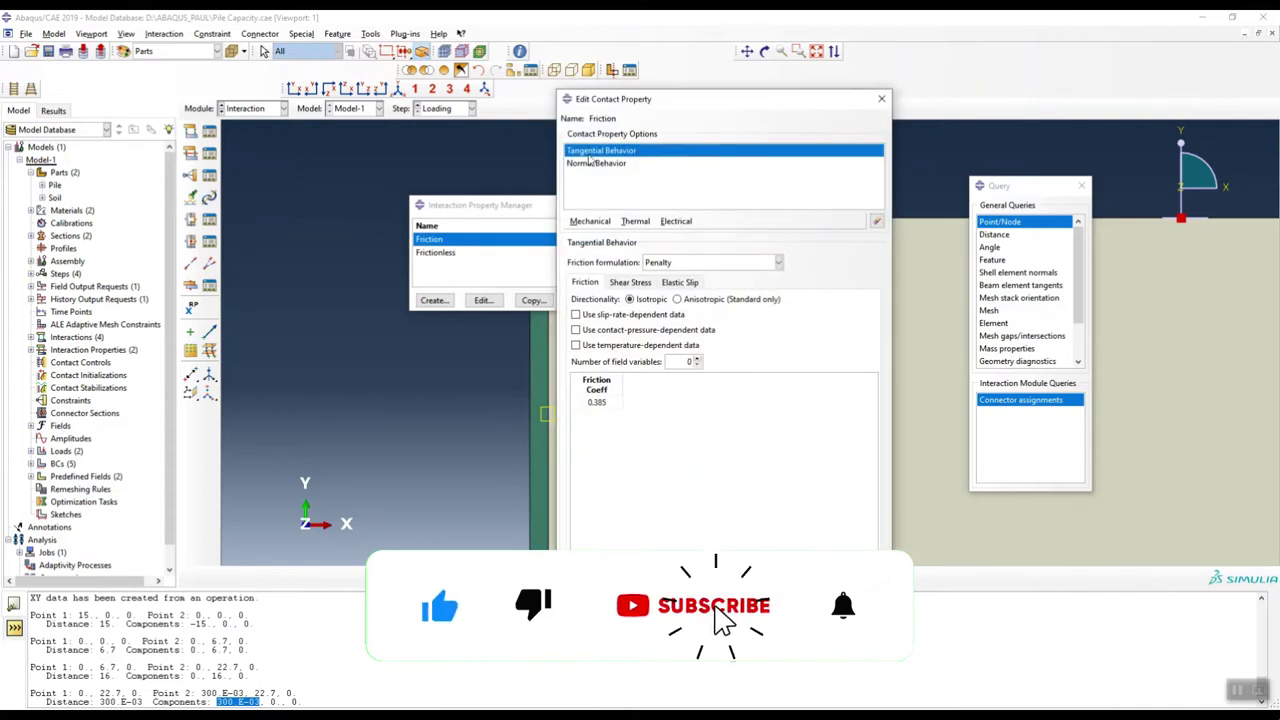
click(596, 163)
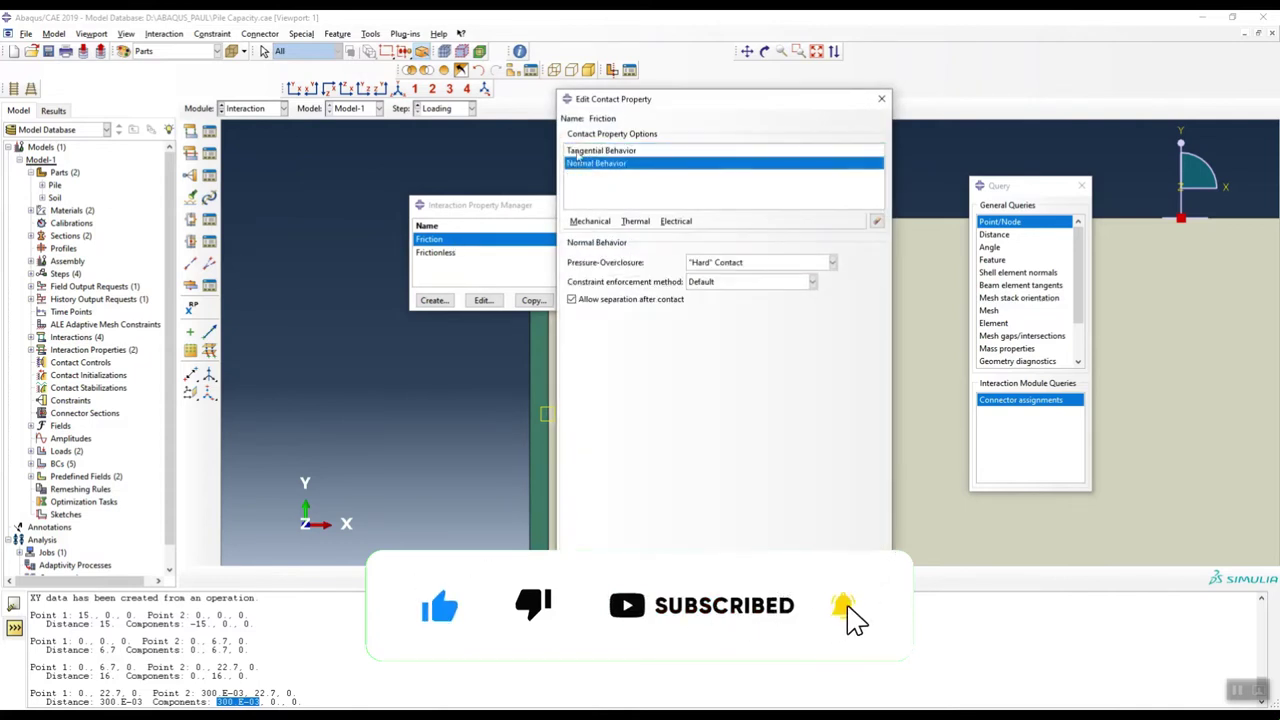
click(590, 615)
Review the tangential and normal behavior of the Frictionless contact property, then close it unchanged.
click(443, 253)
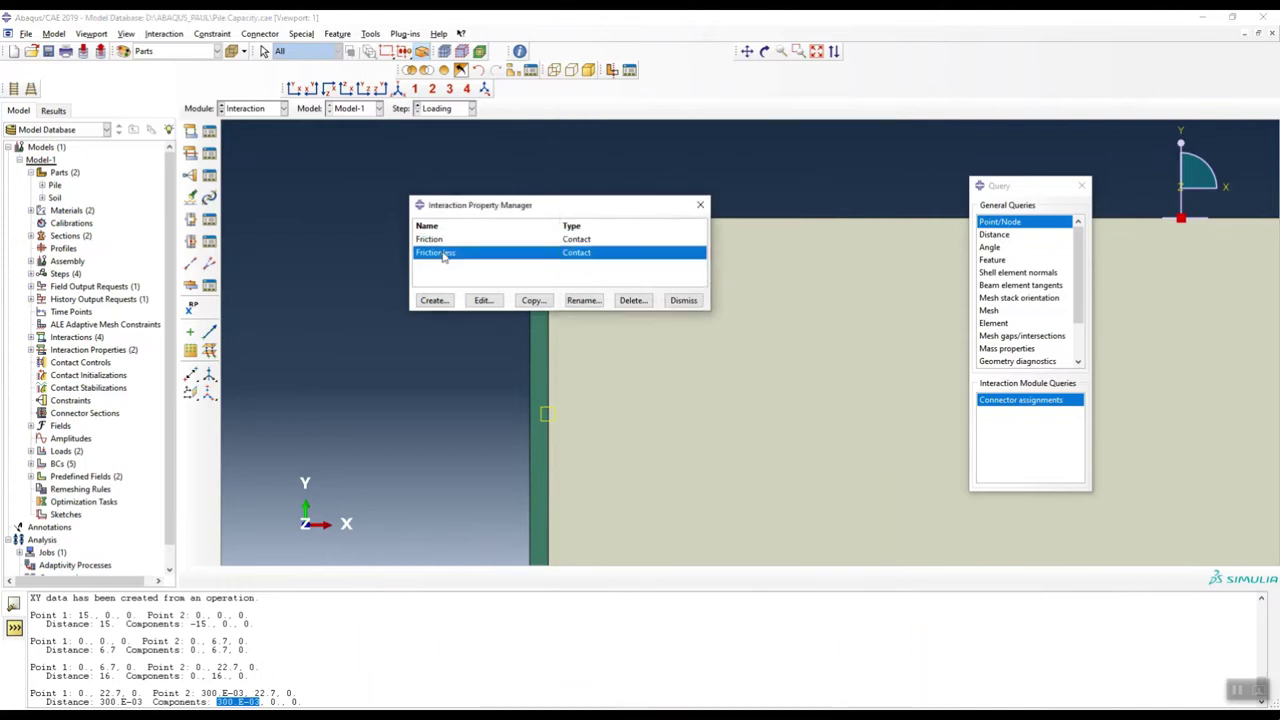
double_click(443, 254)
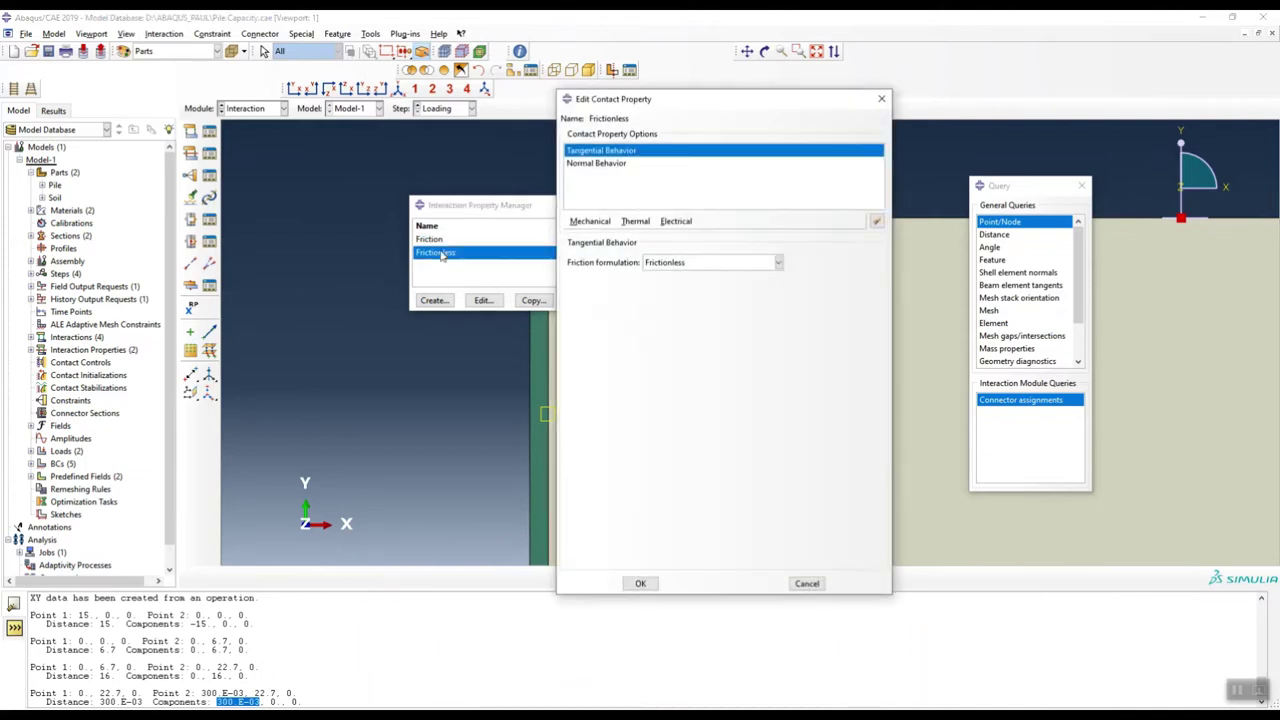
click(615, 163)
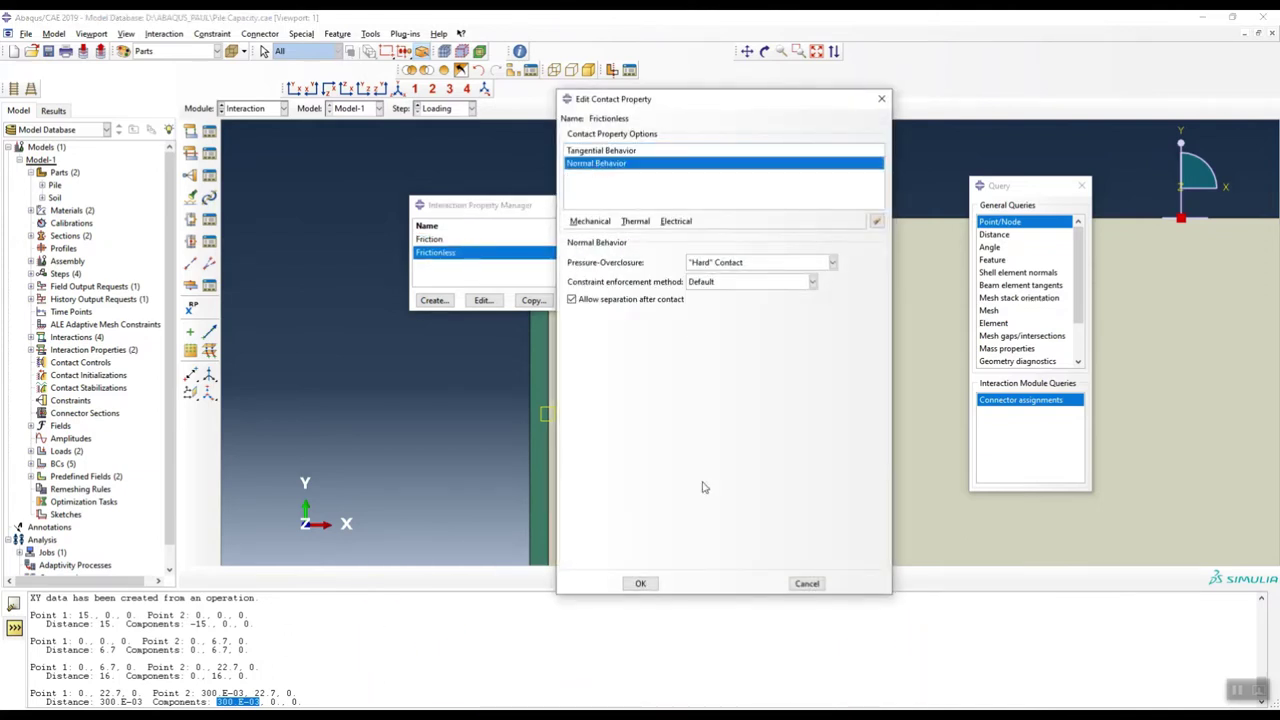
click(807, 583)
Compare the Friction property's coefficient with the pile-soil friction factor in the textbook PDF, then return to Abaqus/CAE and close the property and its manager.
click(432, 240)
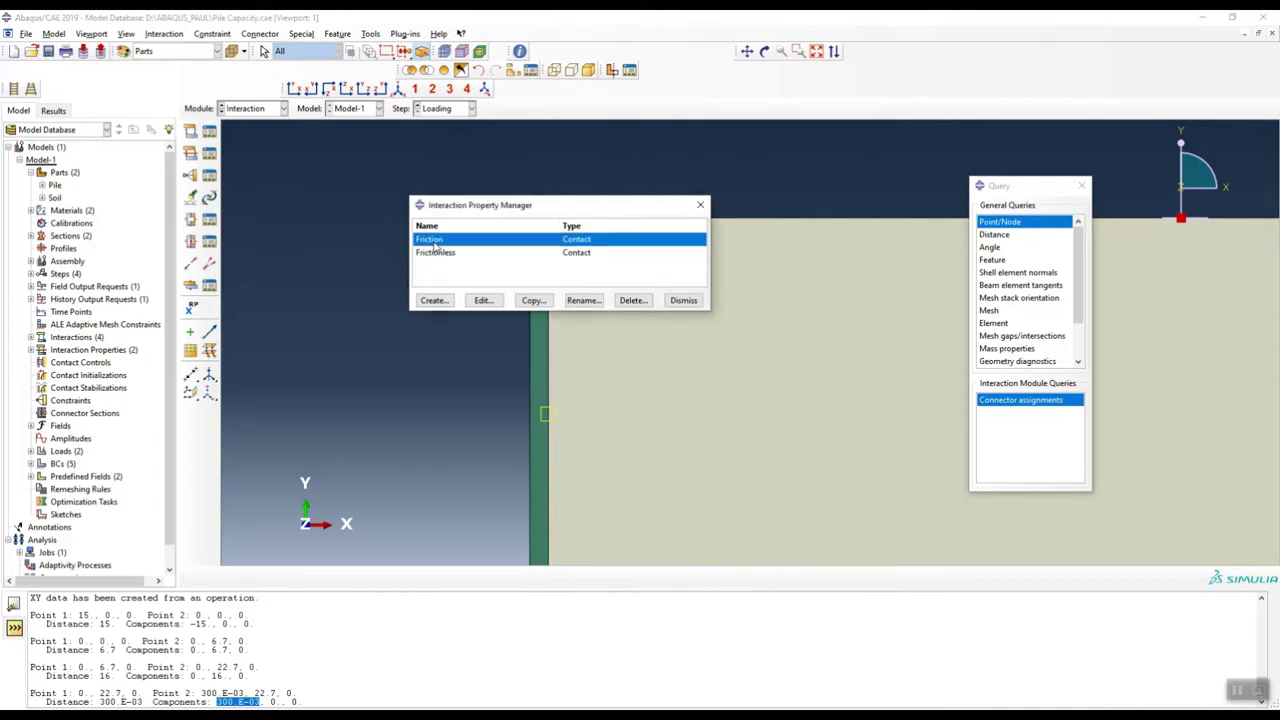
click(483, 300)
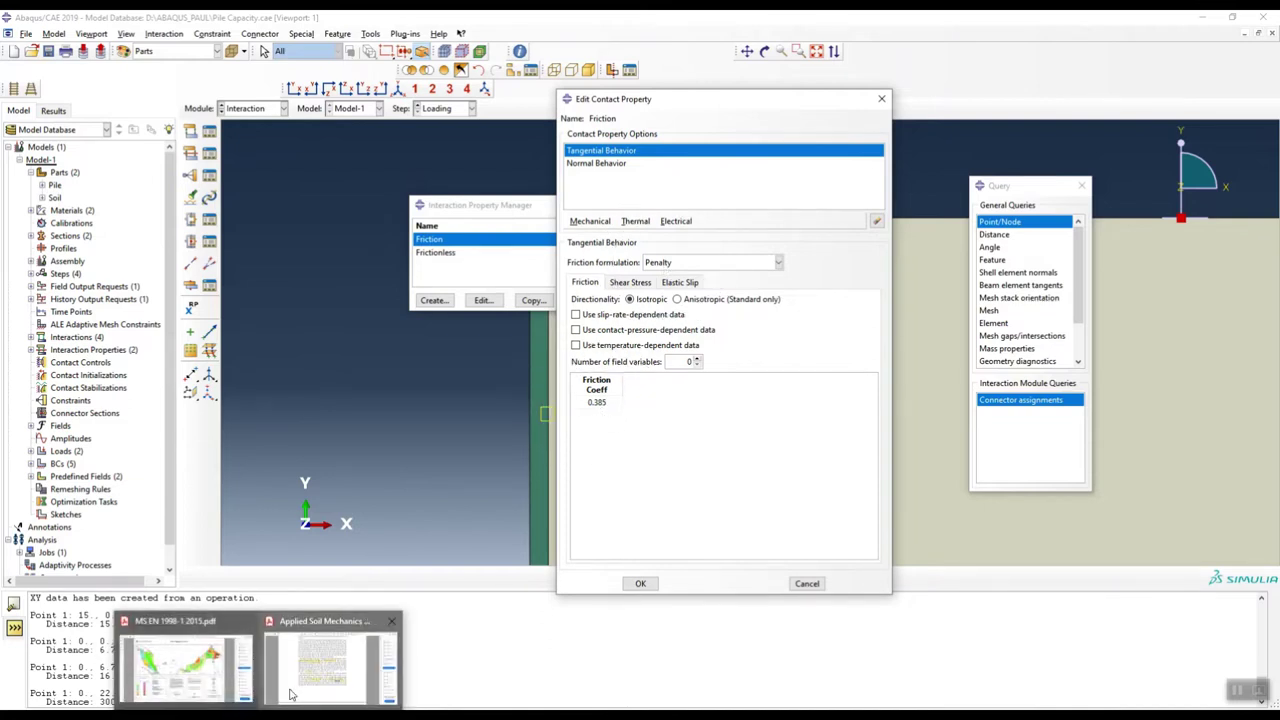
click(331, 660)
ctrl+scroll(661, 411, down, 3)
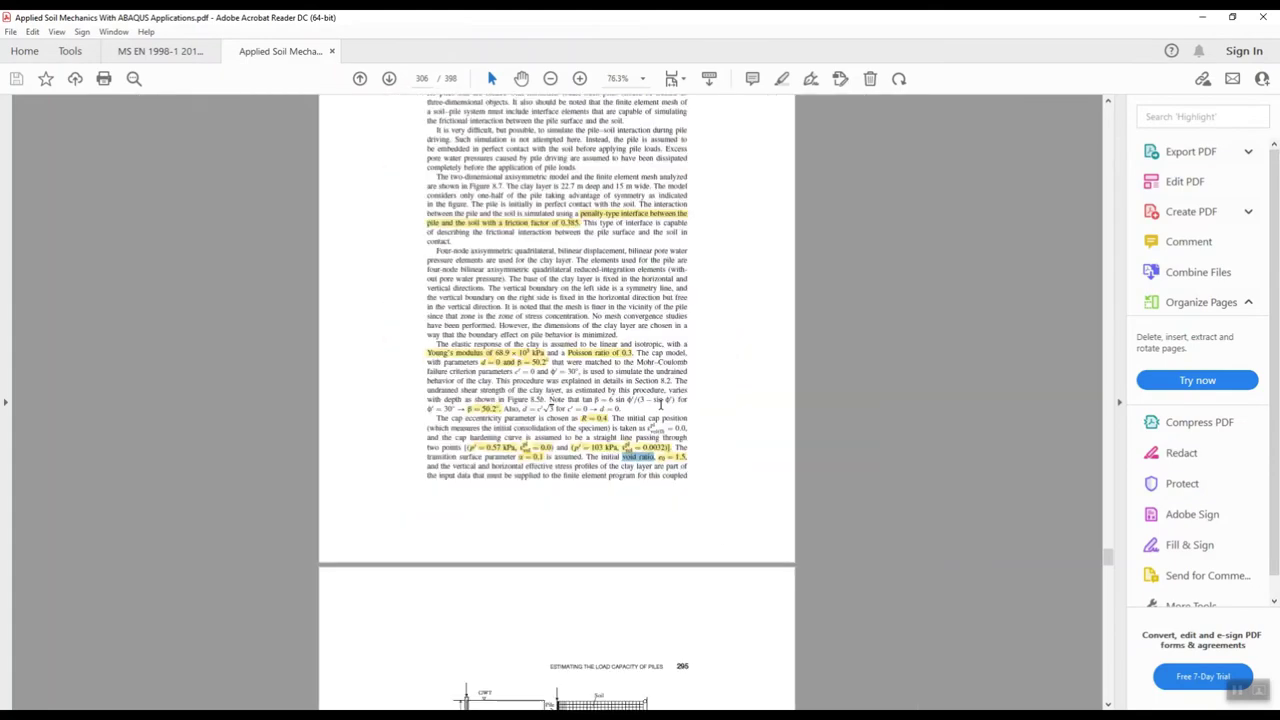
ctrl+scroll(583, 230, up, 4)
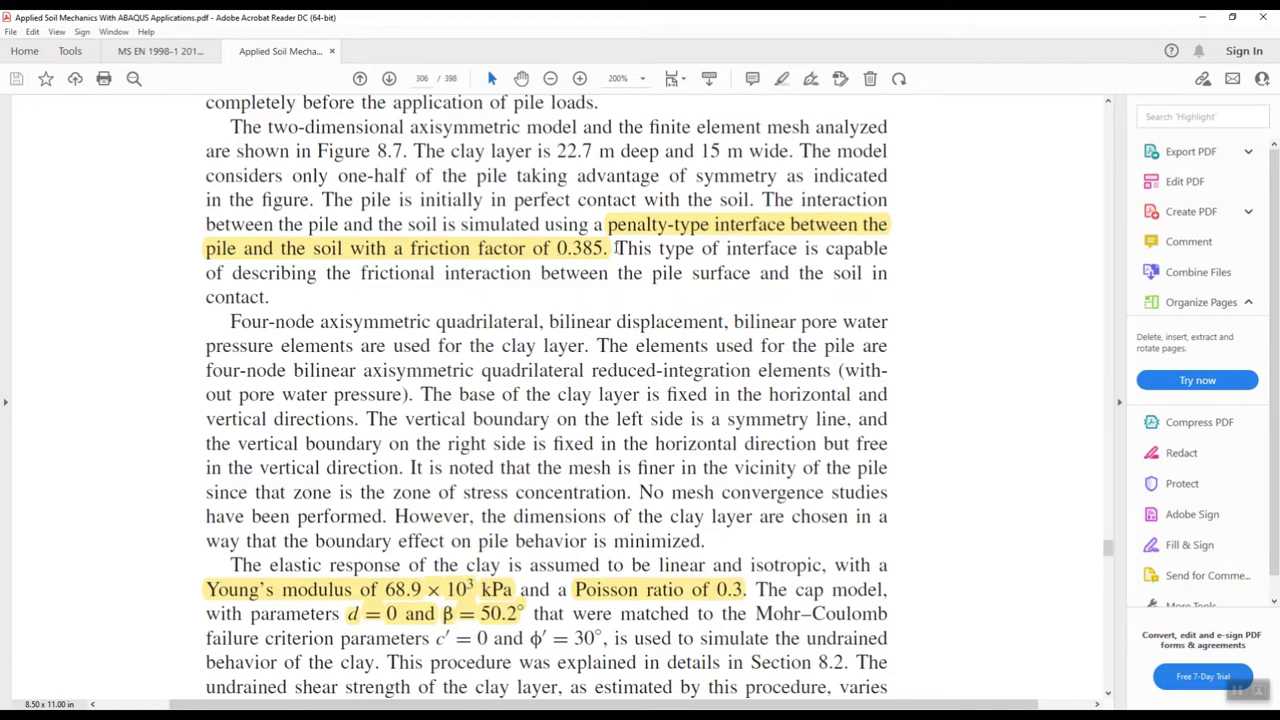
ctrl+scroll(614, 248, down, 2)
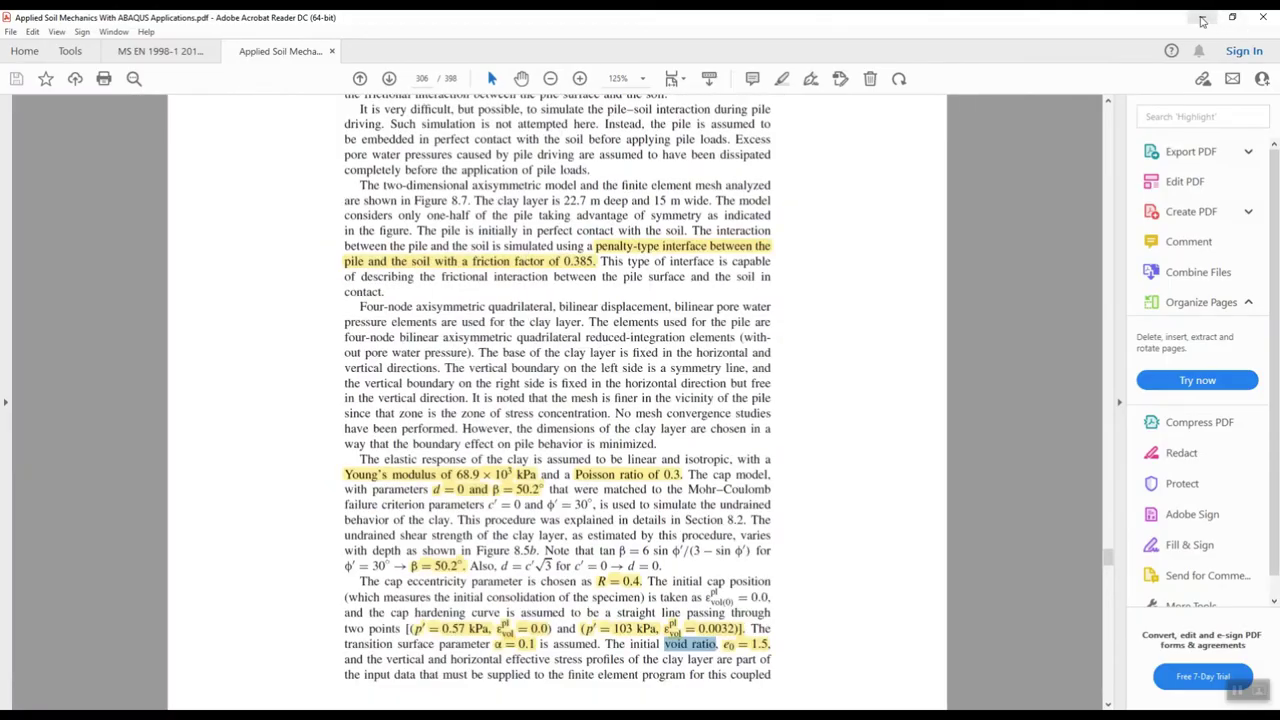
click(1203, 20)
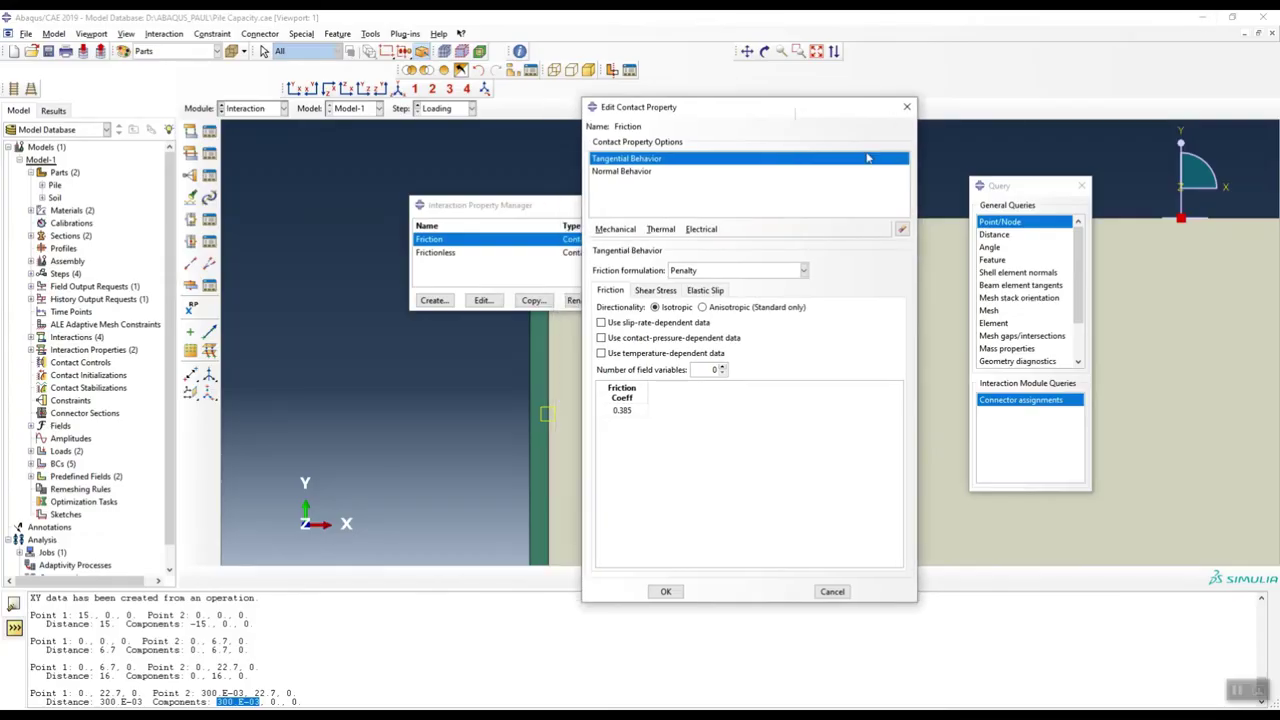
click(881, 98)
click(700, 206)
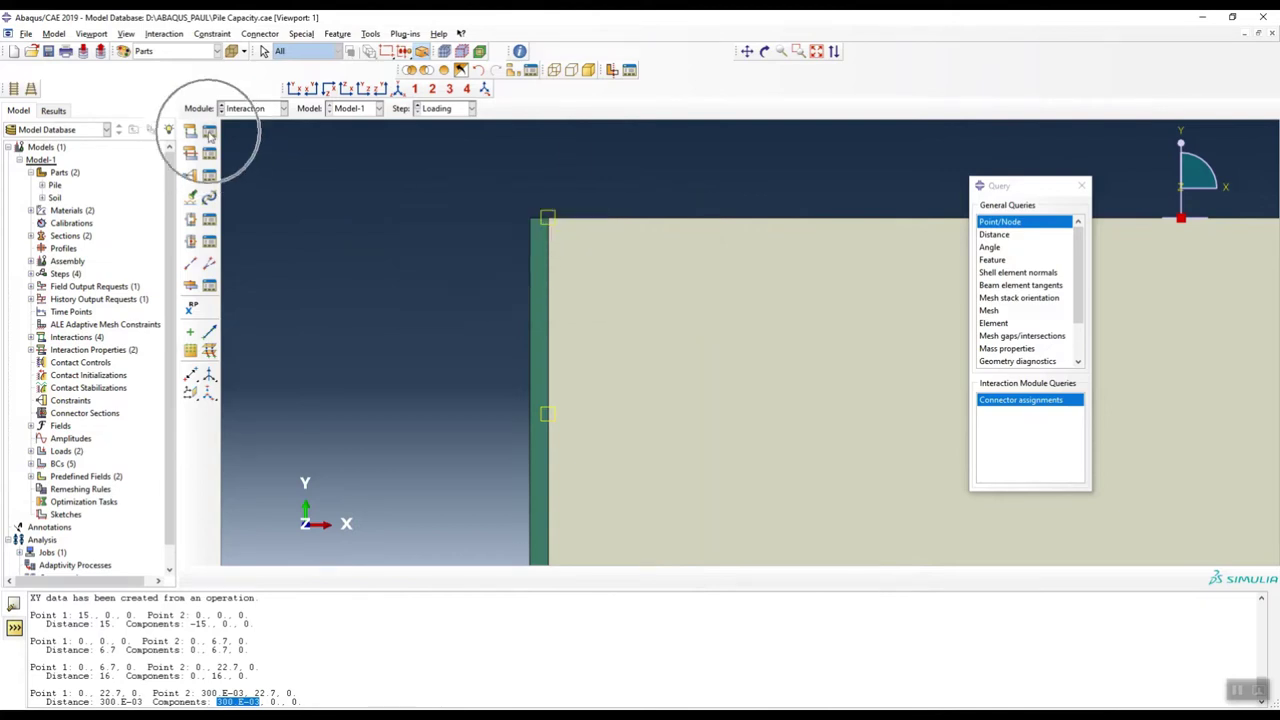
Bring up the Interaction Manager and review the Int-1 contact defined in the Initial step, then close its settings unchanged.
click(209, 131)
drag(587, 221, 714, 199)
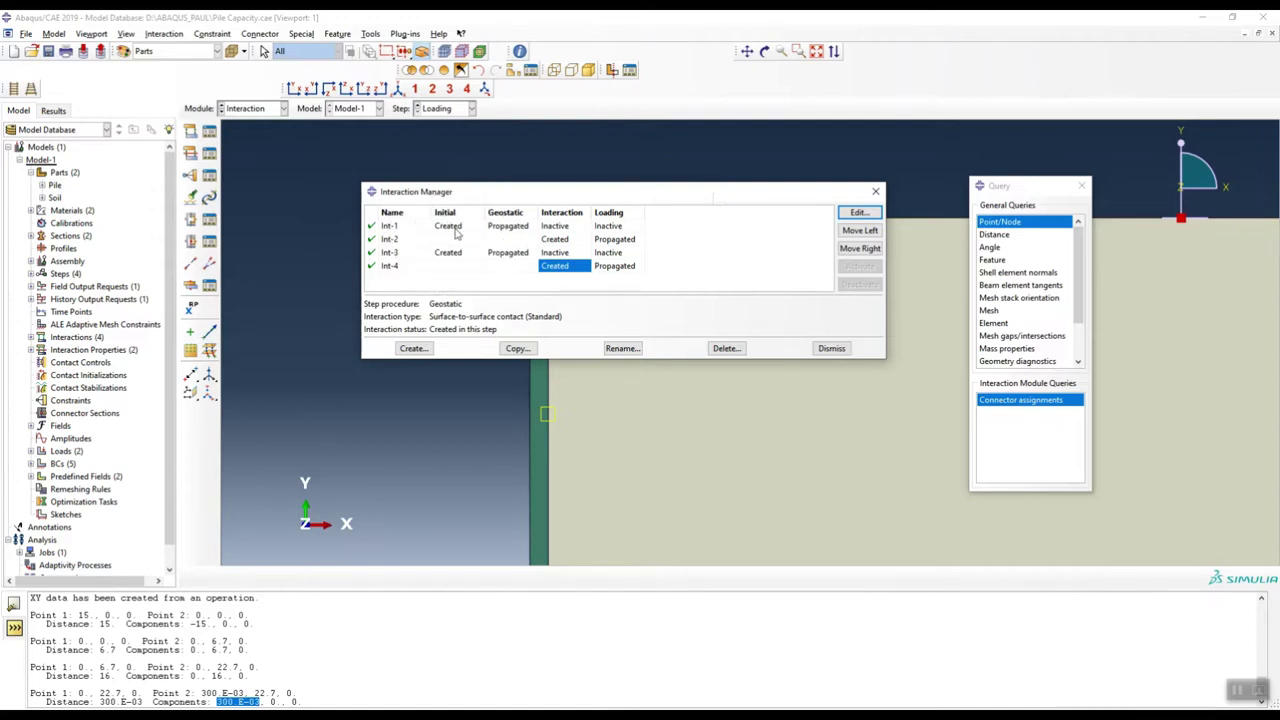
double_click(452, 228)
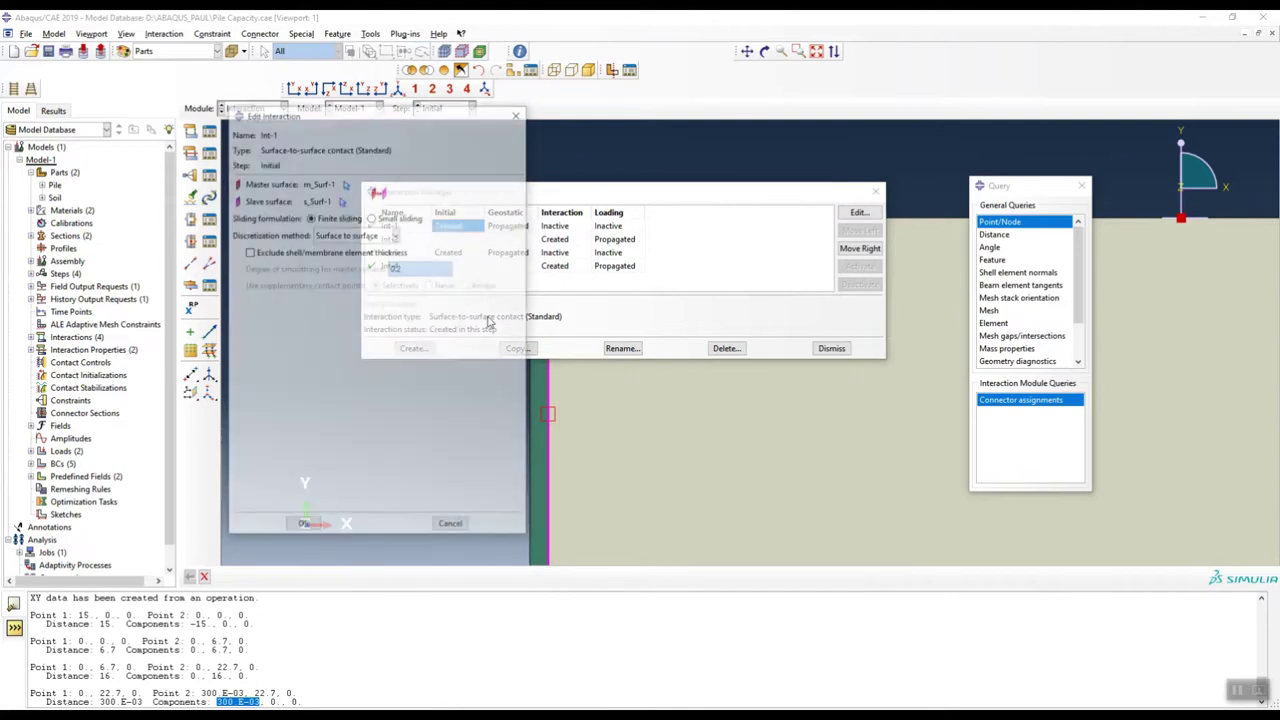
click(518, 116)
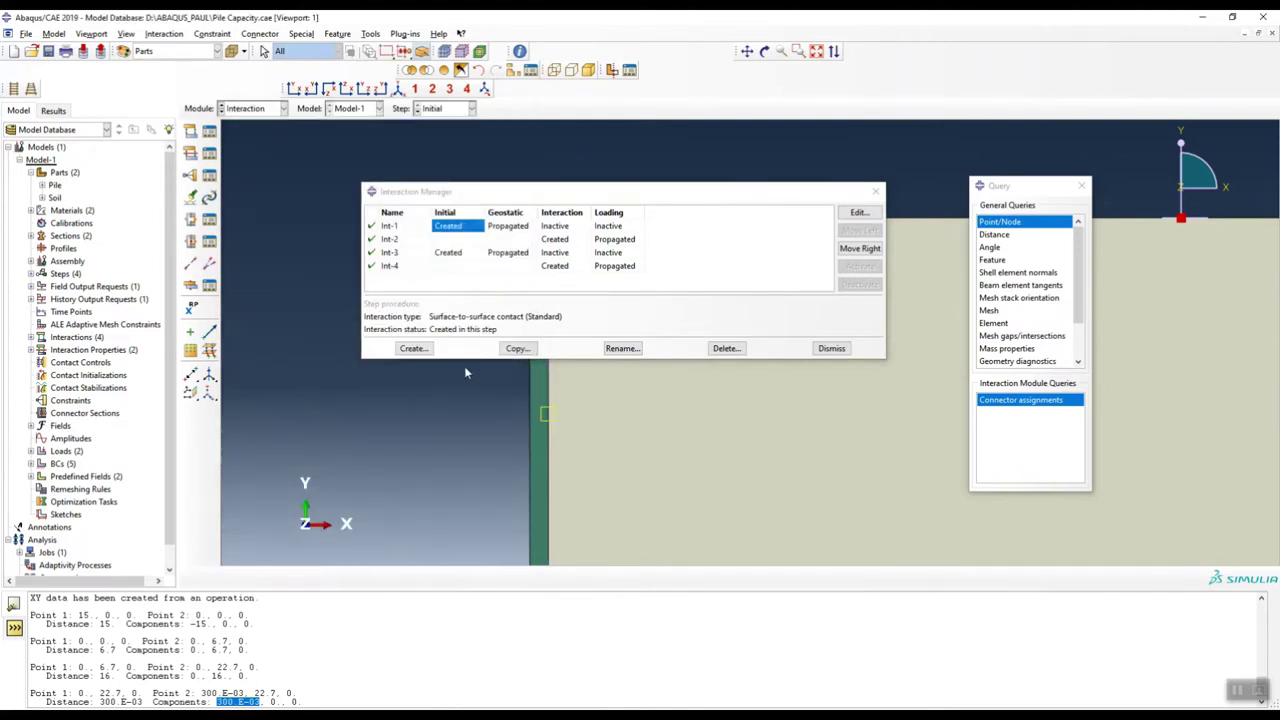
Open Int-2 in the Interaction step and examine its contact property and surfaces along the pile shaft.
double_click(556, 240)
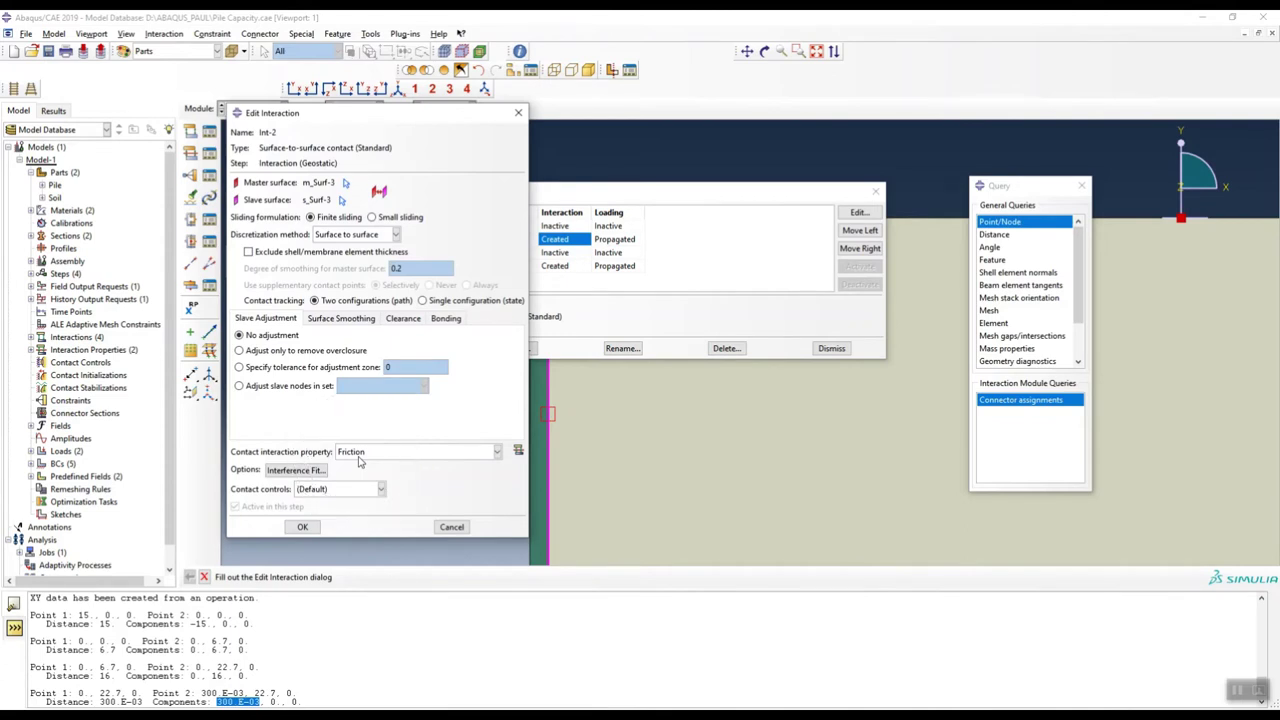
drag(469, 120, 983, 145)
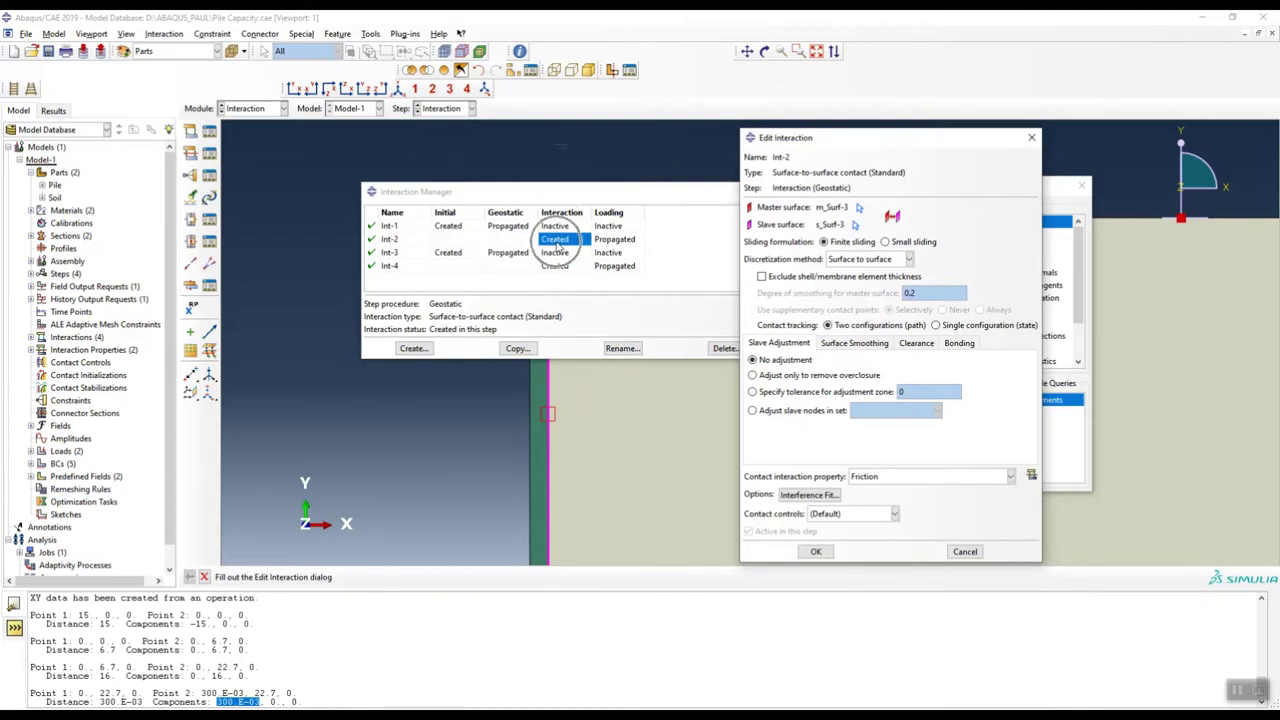
drag(940, 143, 1148, 156)
drag(650, 199, 285, 205)
scroll(736, 203, down, 5)
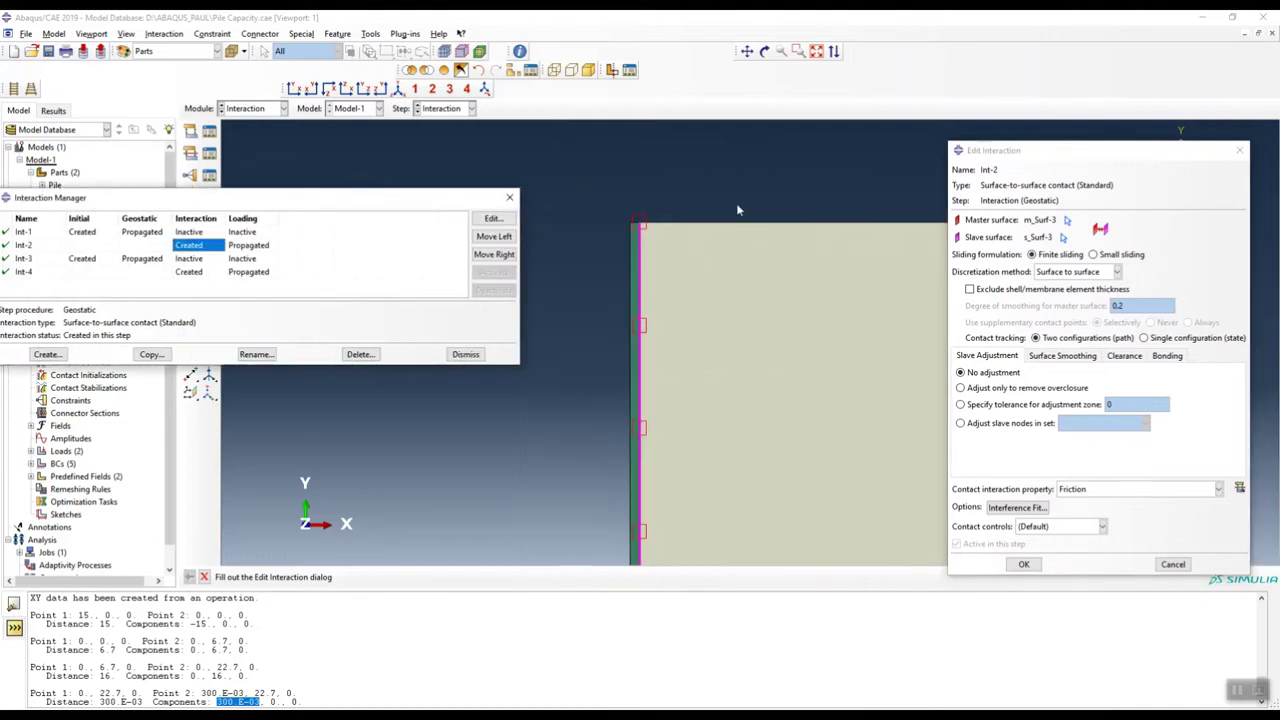
scroll(676, 216, up, 4)
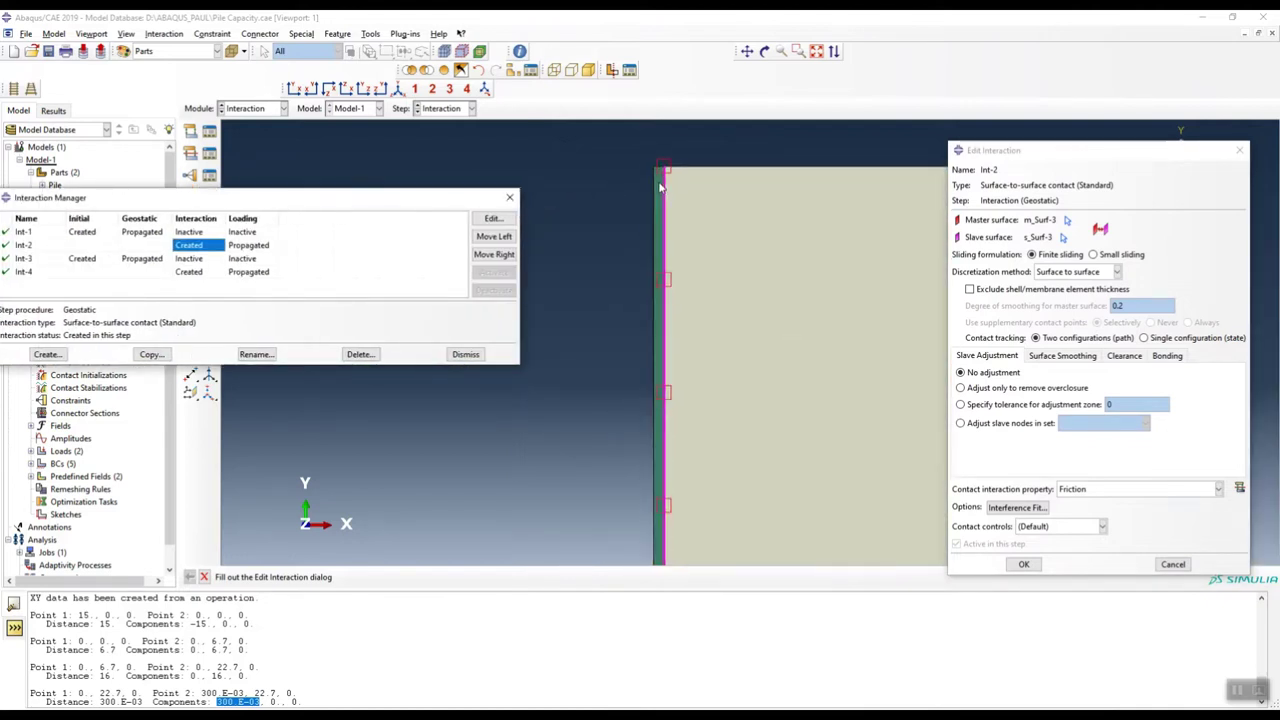
scroll(669, 208, down, 3)
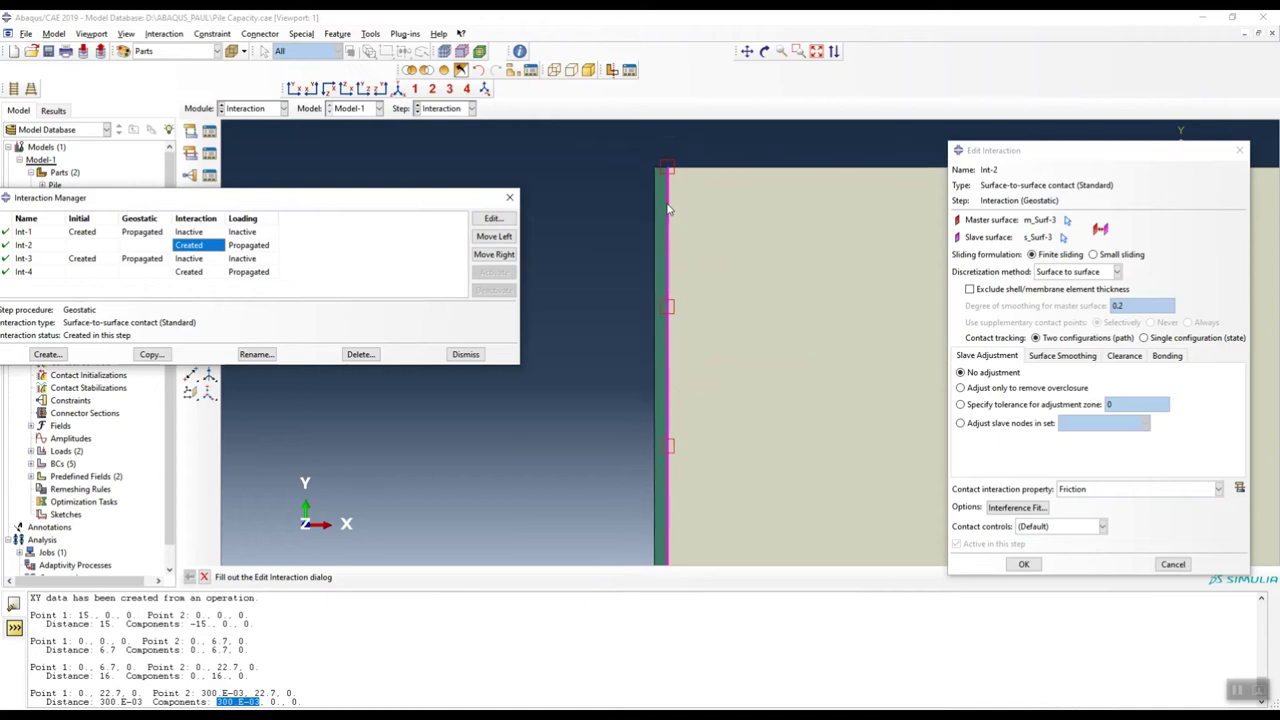
scroll(670, 323, up, 1)
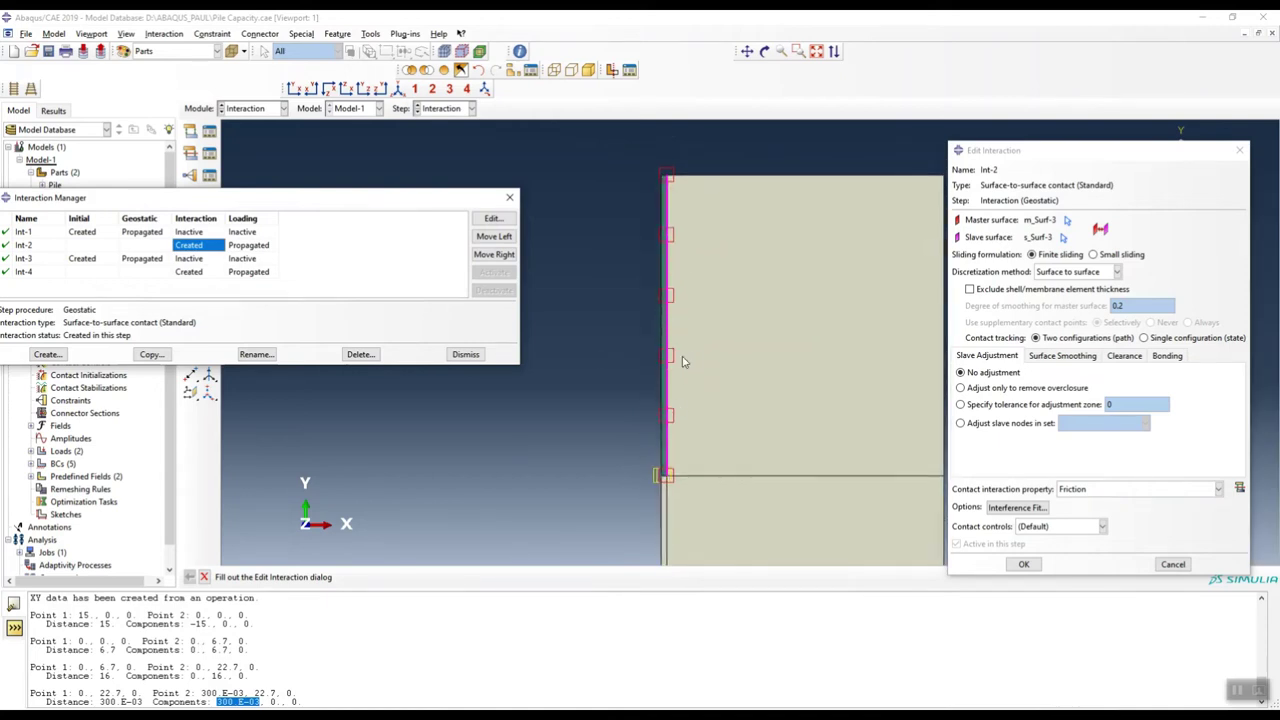
Open Int-3 in the Initial step and examine its contact property and surfaces at the pile base.
drag(181, 199, 305, 178)
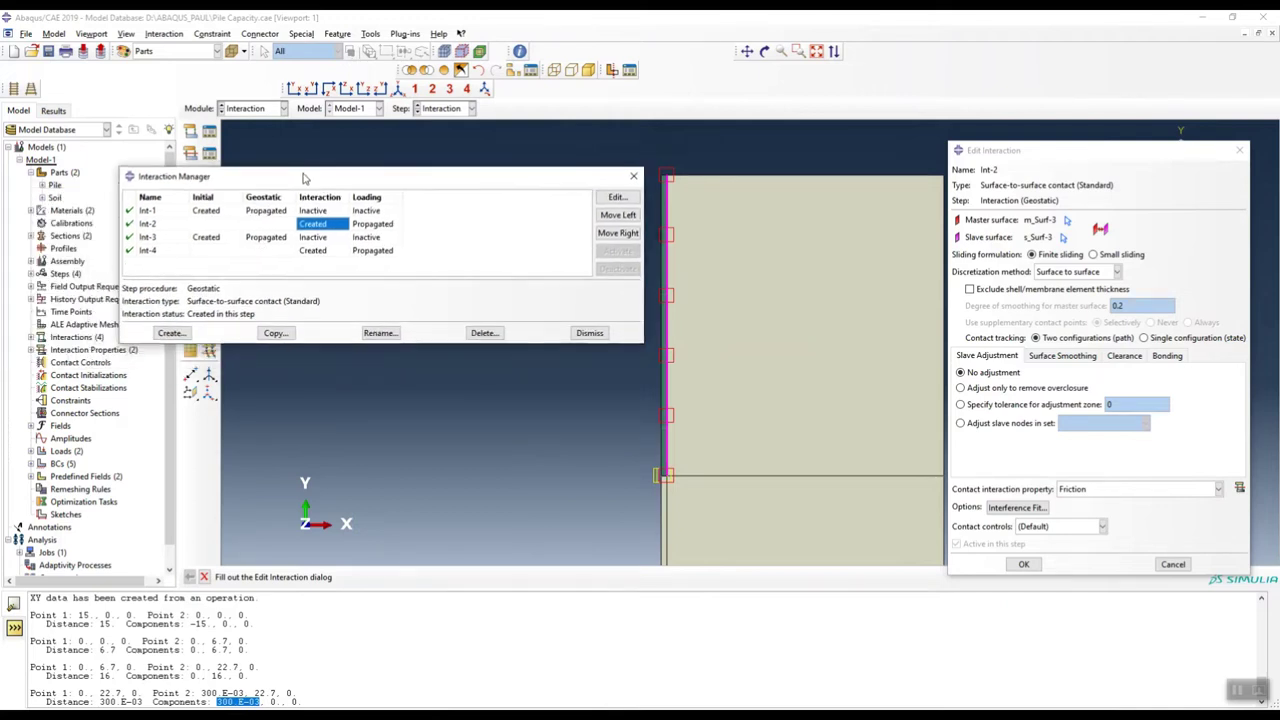
double_click(207, 239)
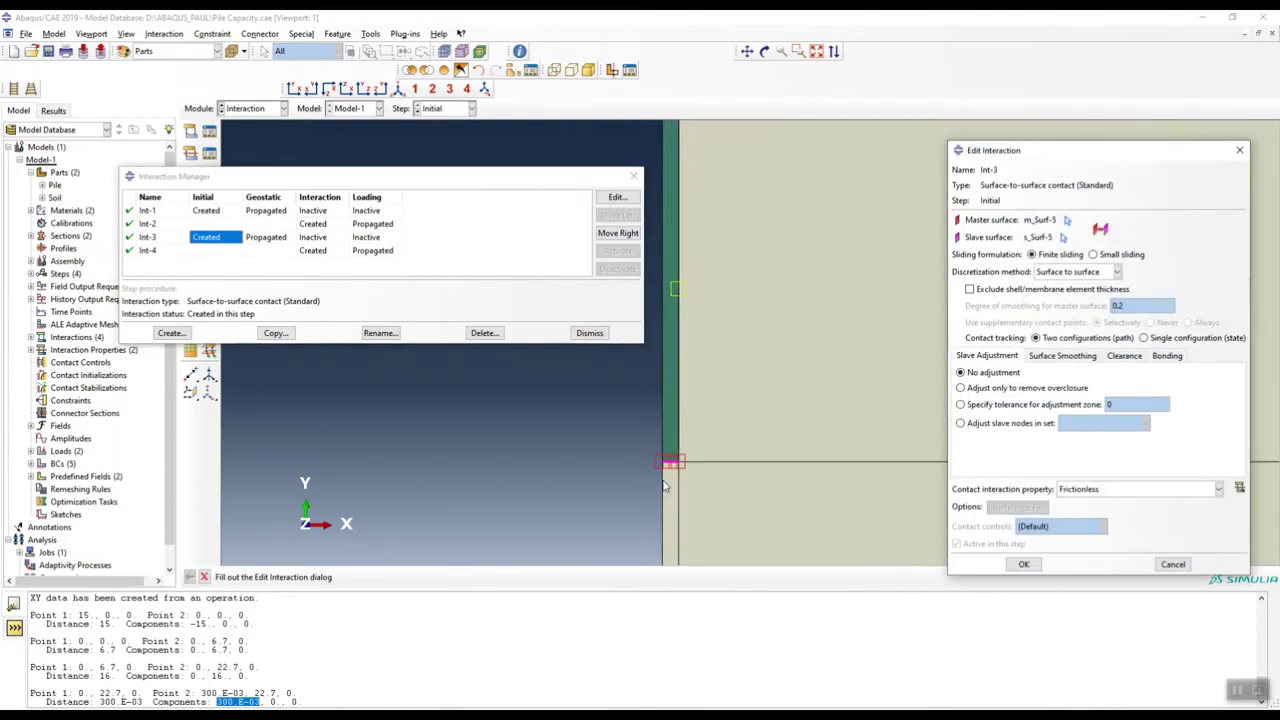
scroll(664, 486, up, 4)
click(684, 439)
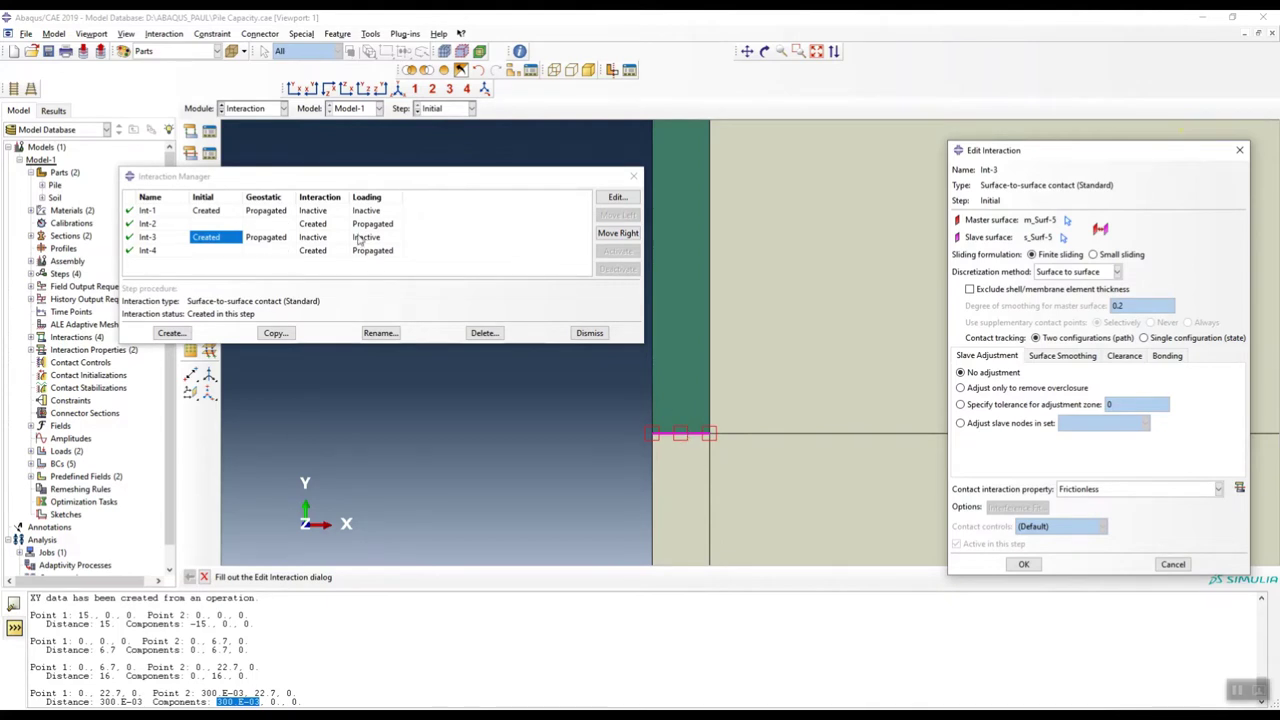
scroll(740, 429, down, 2)
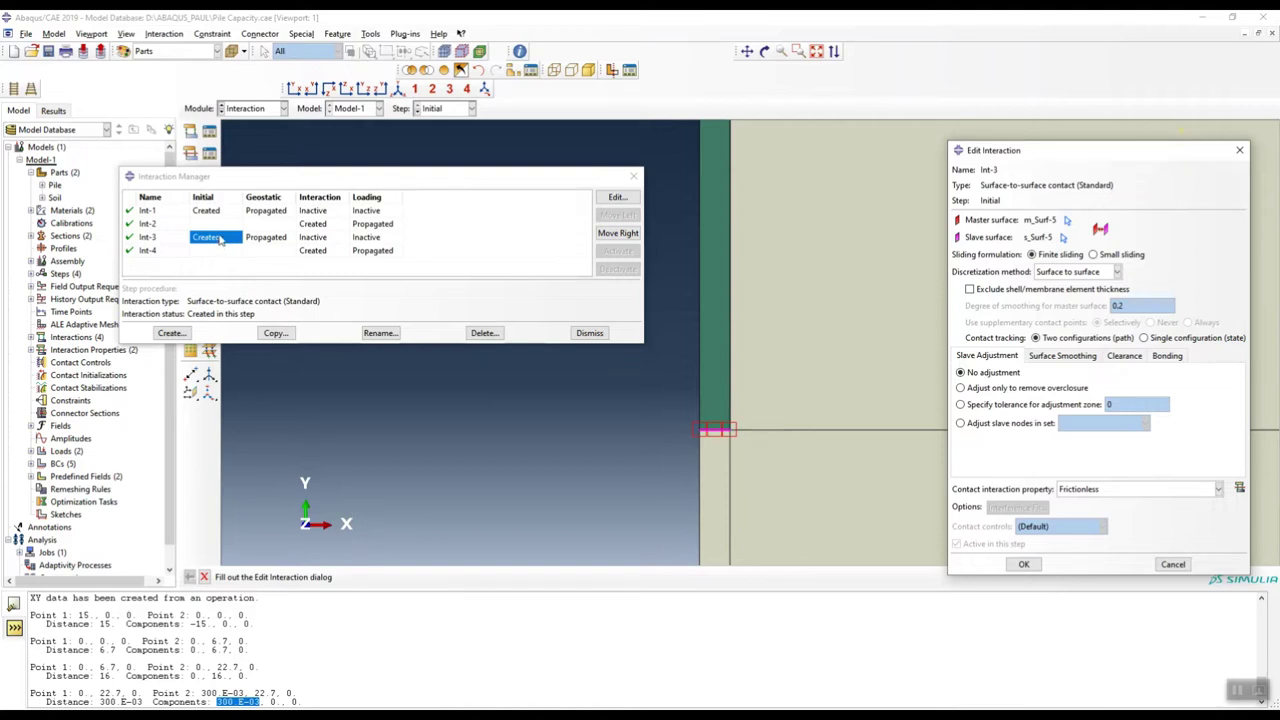
Check Int-4's status in the Interaction step, then close the Interaction Manager, the Int-3 settings and the Query dialog.
click(316, 251)
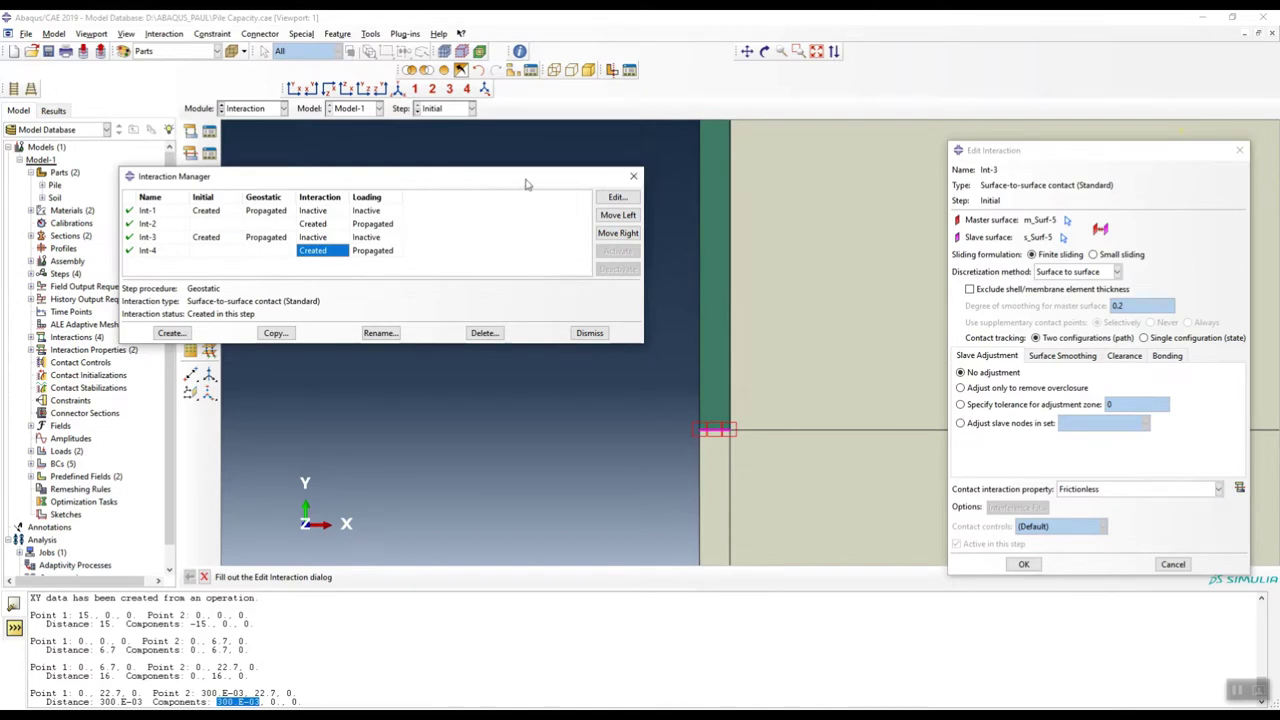
drag(529, 184, 572, 176)
click(677, 172)
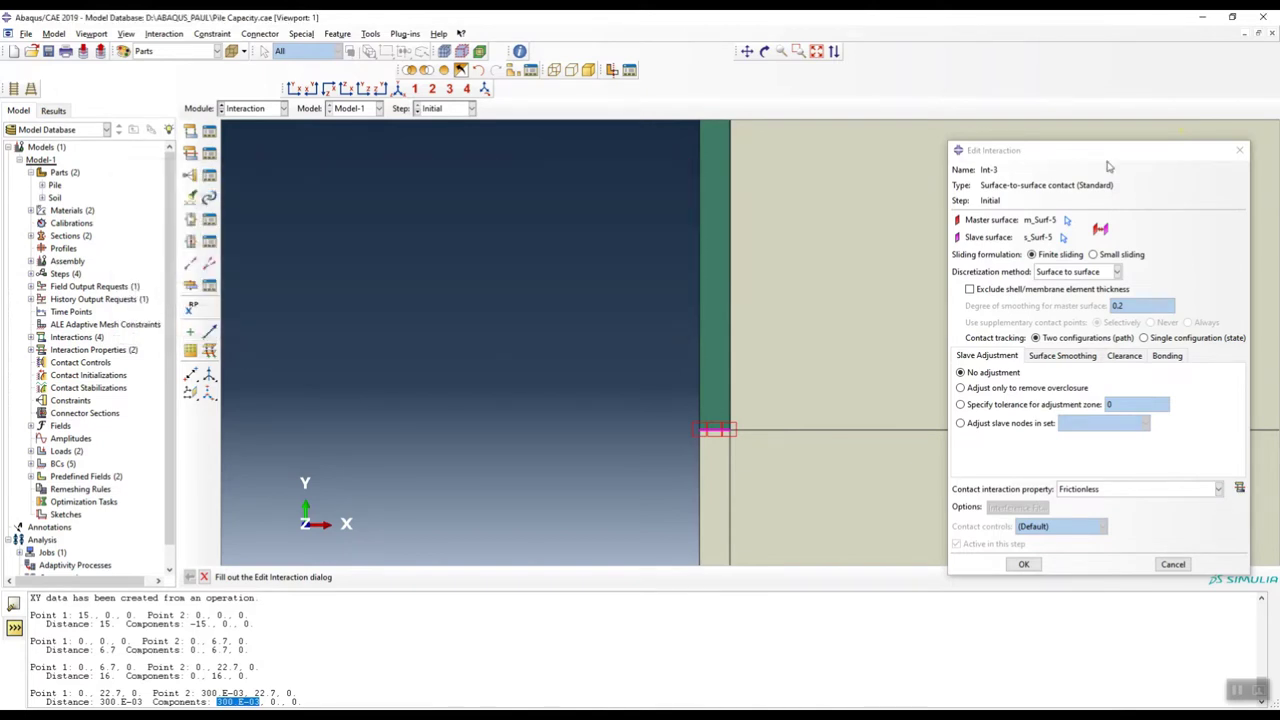
click(1239, 150)
scroll(623, 306, down, 5)
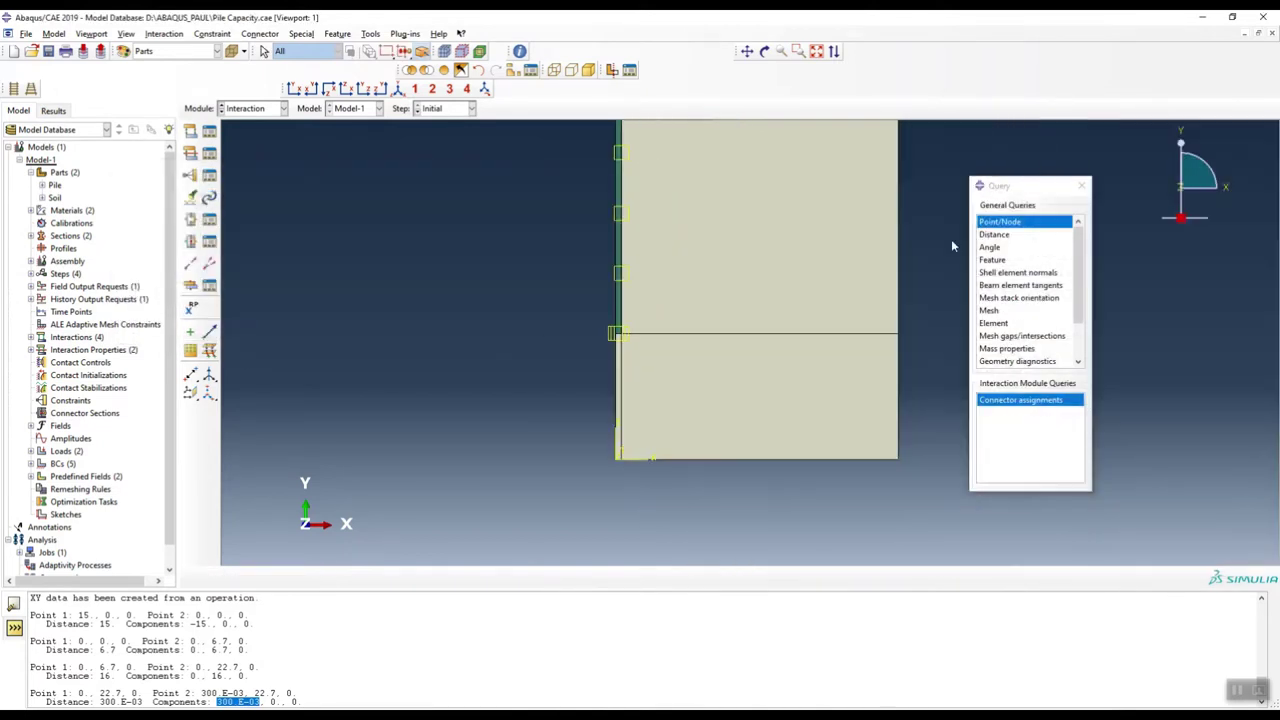
click(1081, 186)
Switch to the Load module and examine the loads and boundary conditions shown on the whole pile and soil assembly.
click(272, 108)
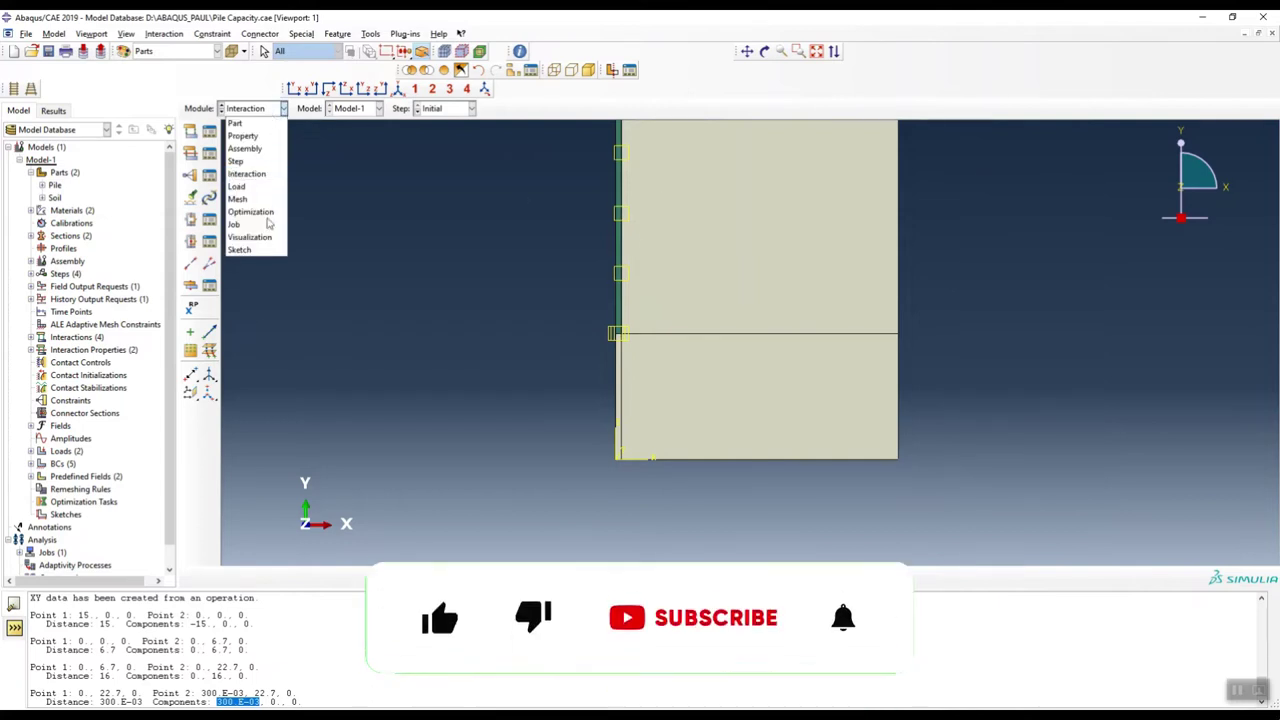
click(237, 186)
scroll(697, 430, down, 4)
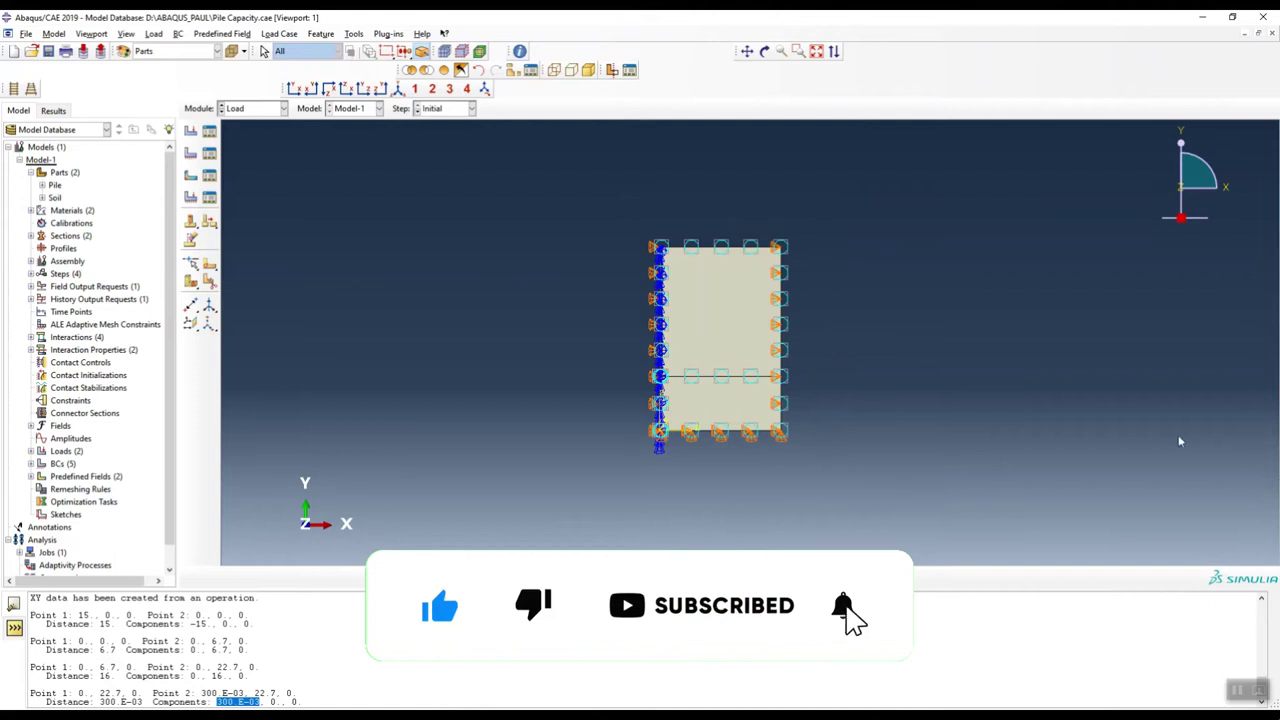
scroll(719, 290, up, 5)
scroll(590, 255, down, 2)
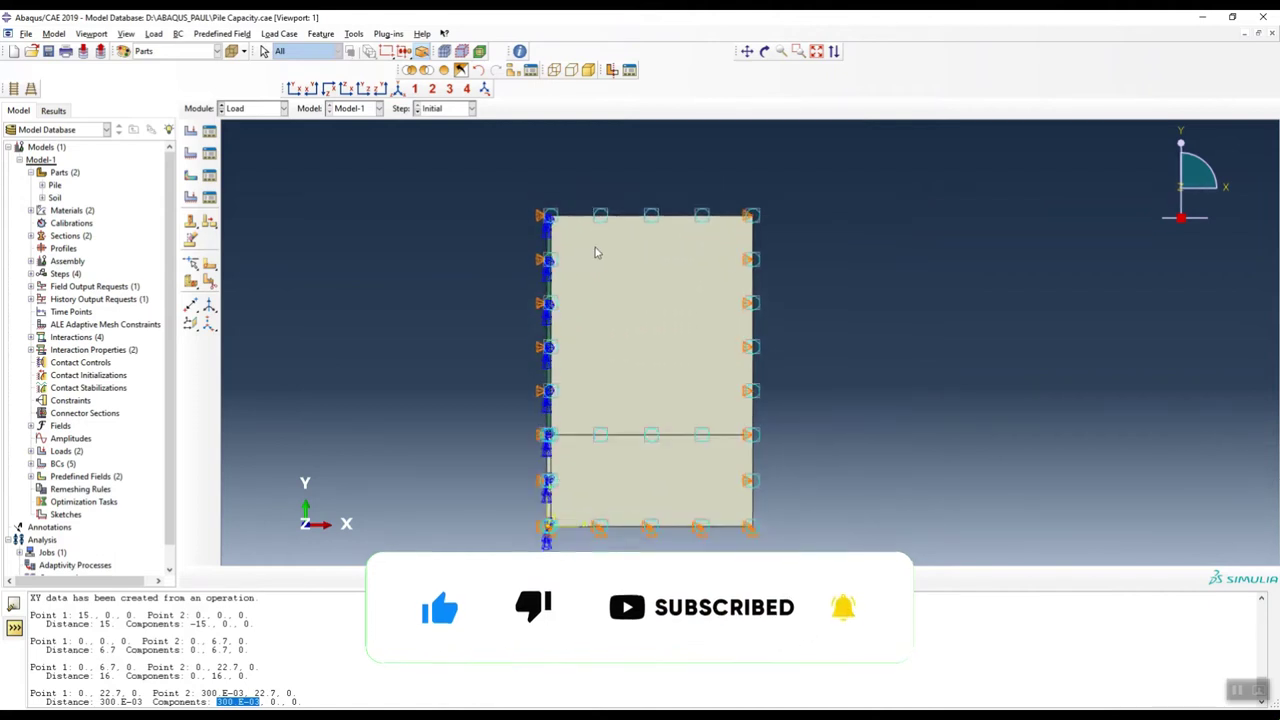
Open the Load Manager and examine Load-1's body force components and region in the Geostatic step.
scroll(604, 247, up, 1)
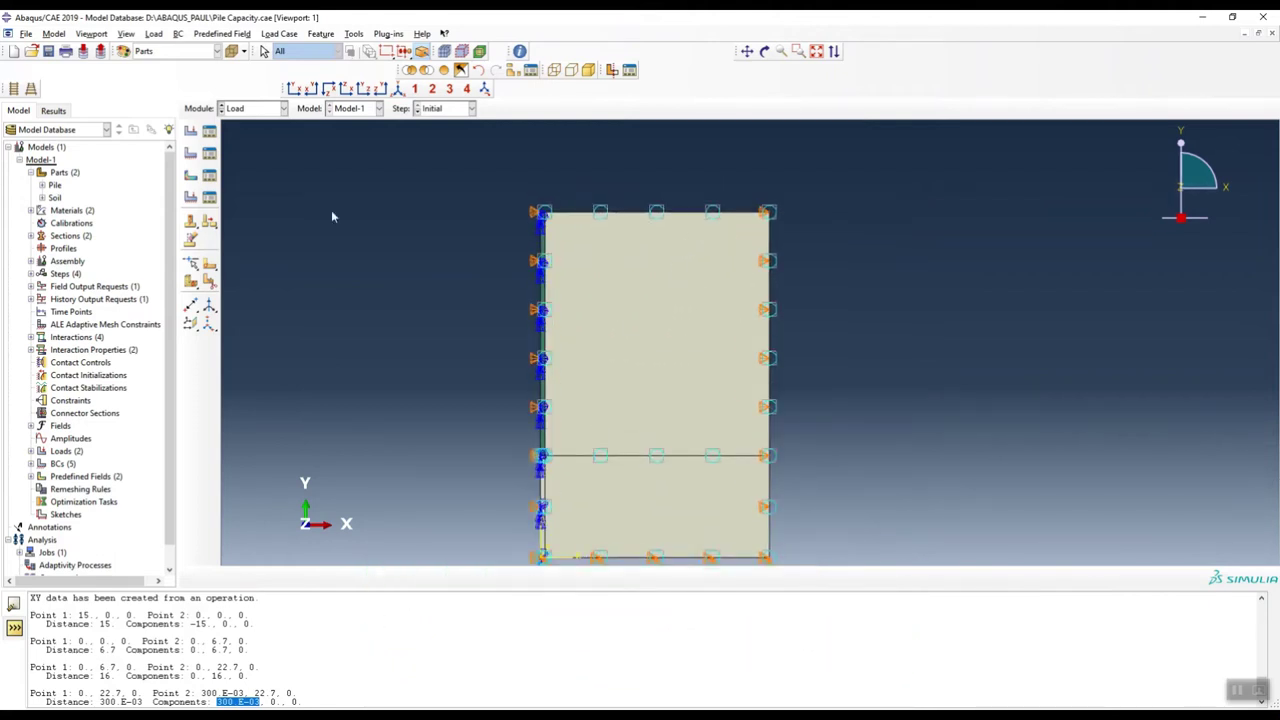
click(209, 133)
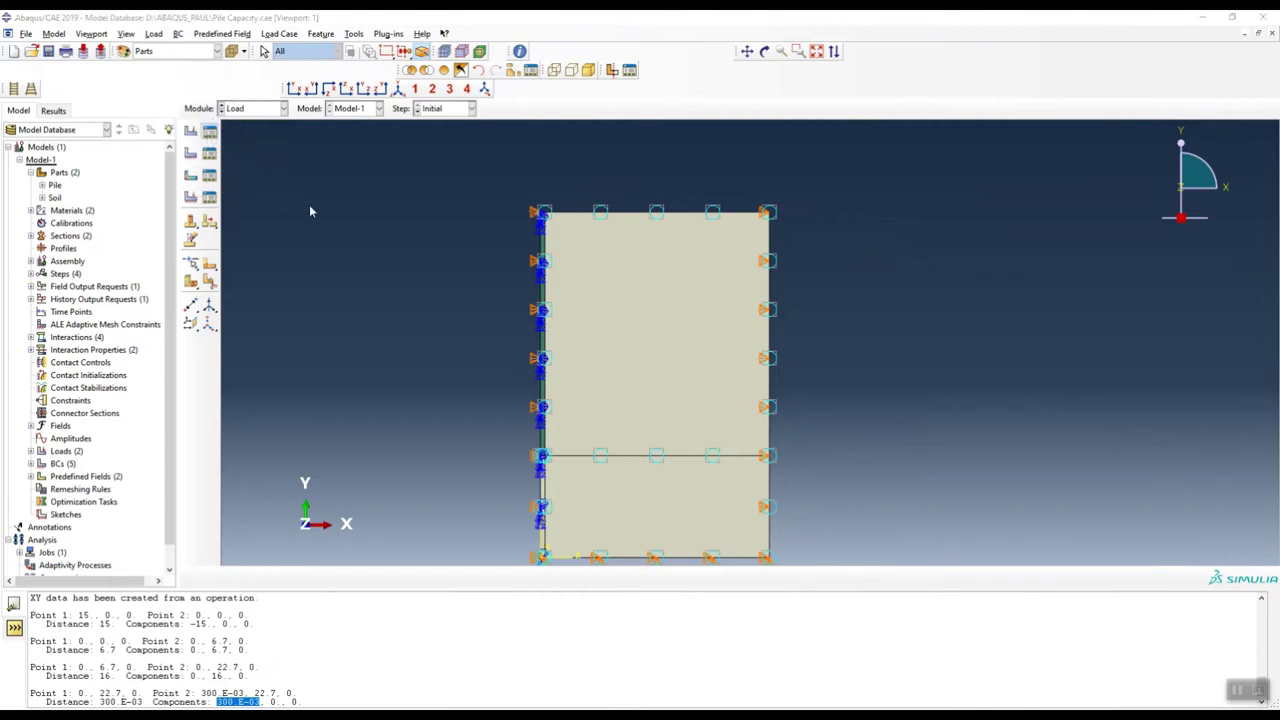
drag(490, 144, 1048, 176)
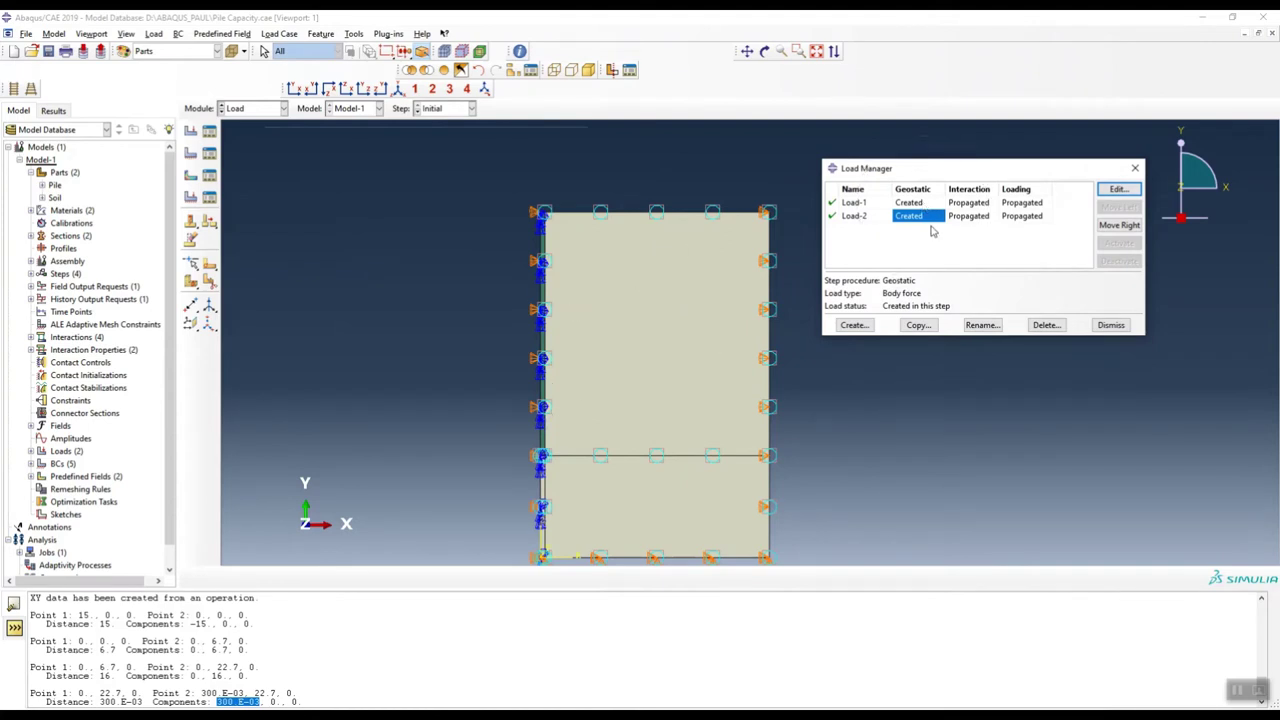
double_click(908, 202)
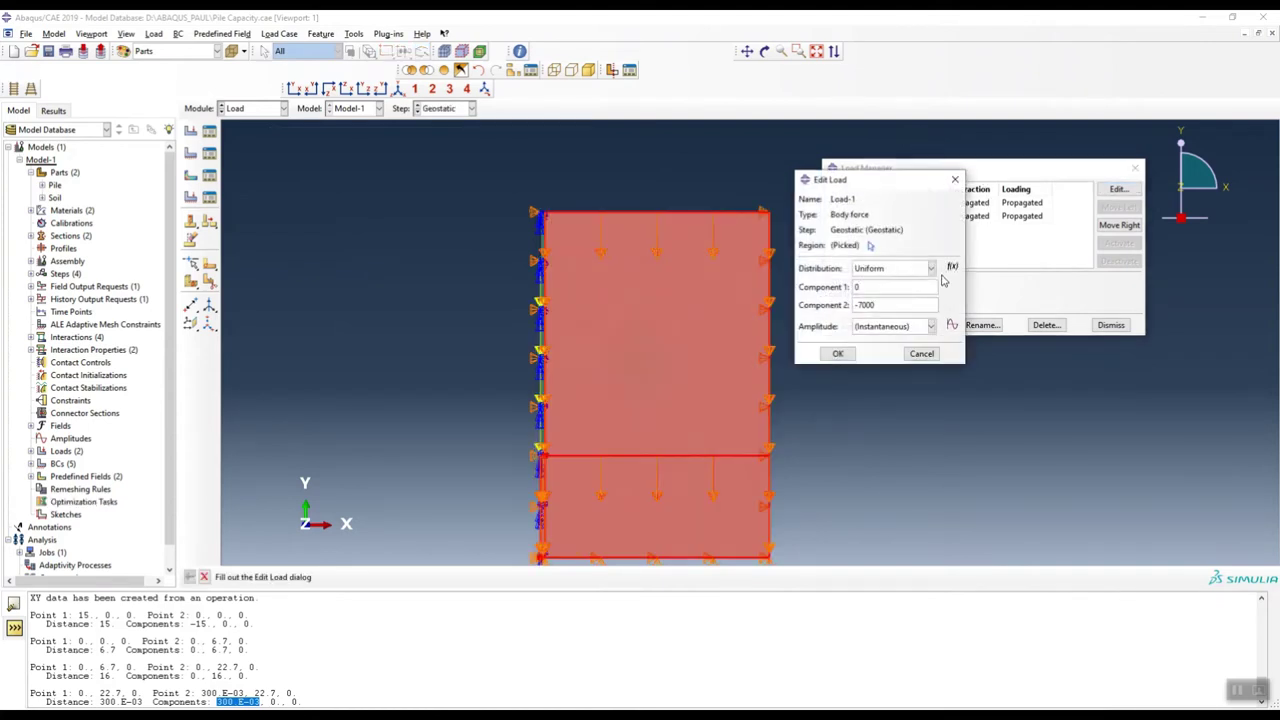
double_click(885, 305)
click(955, 179)
Examine Load-2's body force and region in the Geostatic step, then close the Load Manager and view the whole model.
double_click(915, 215)
scroll(537, 305, up, 5)
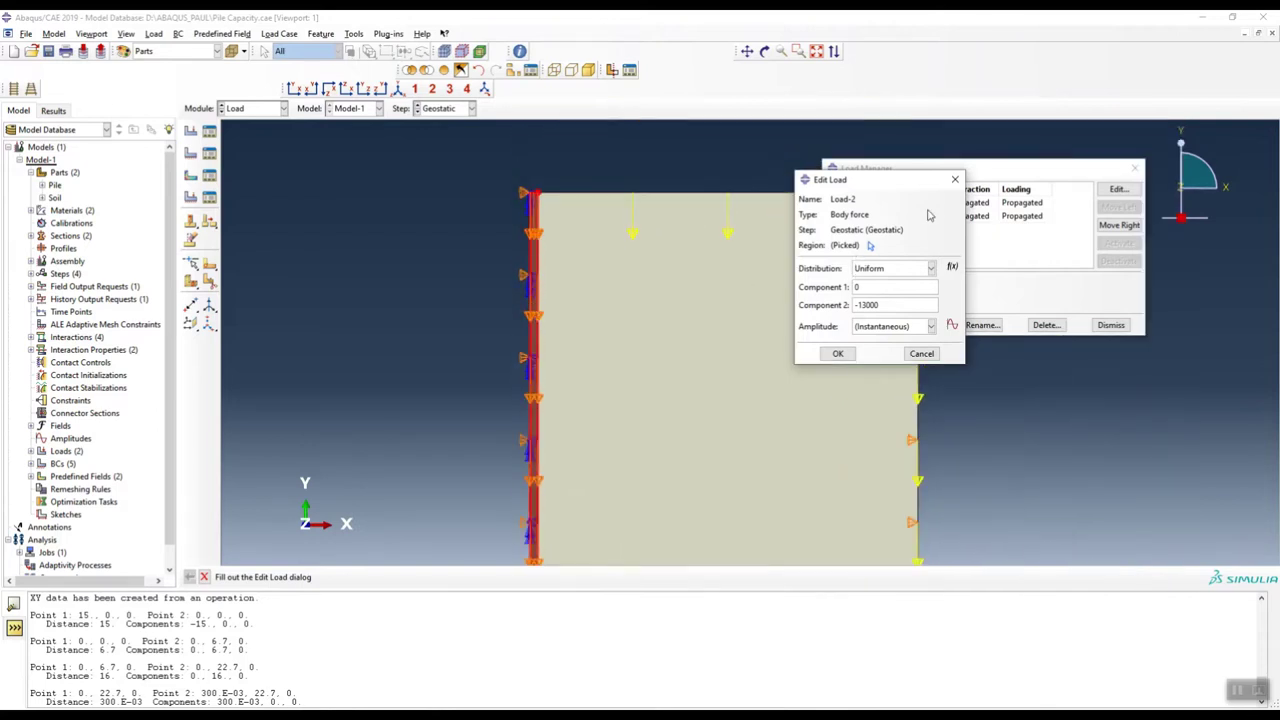
click(955, 179)
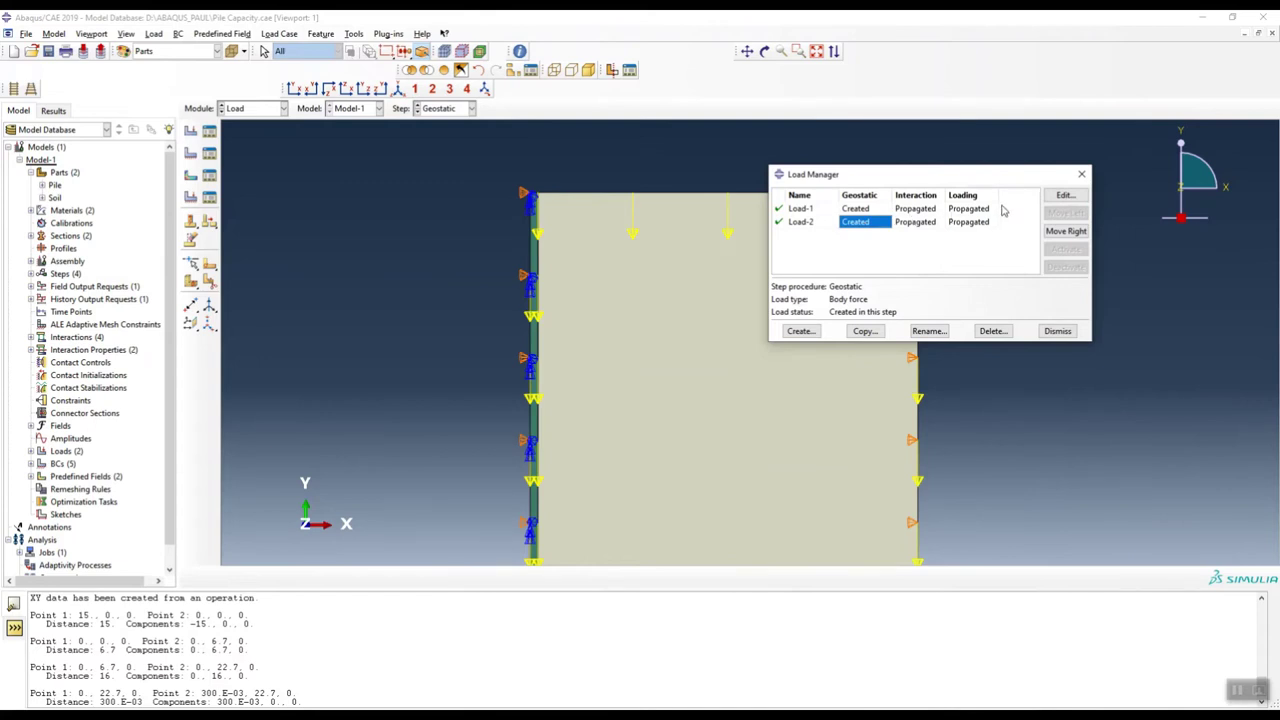
click(1081, 174)
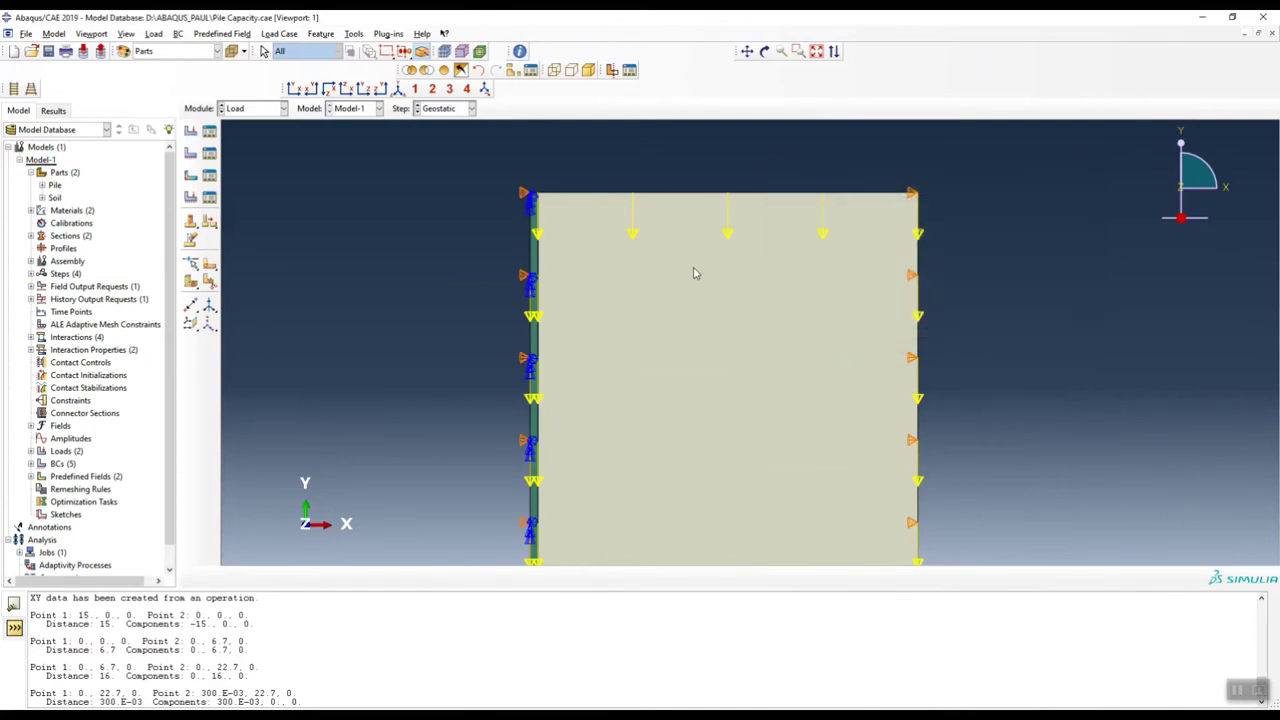
scroll(694, 268, down, 3)
scroll(697, 268, down, 2)
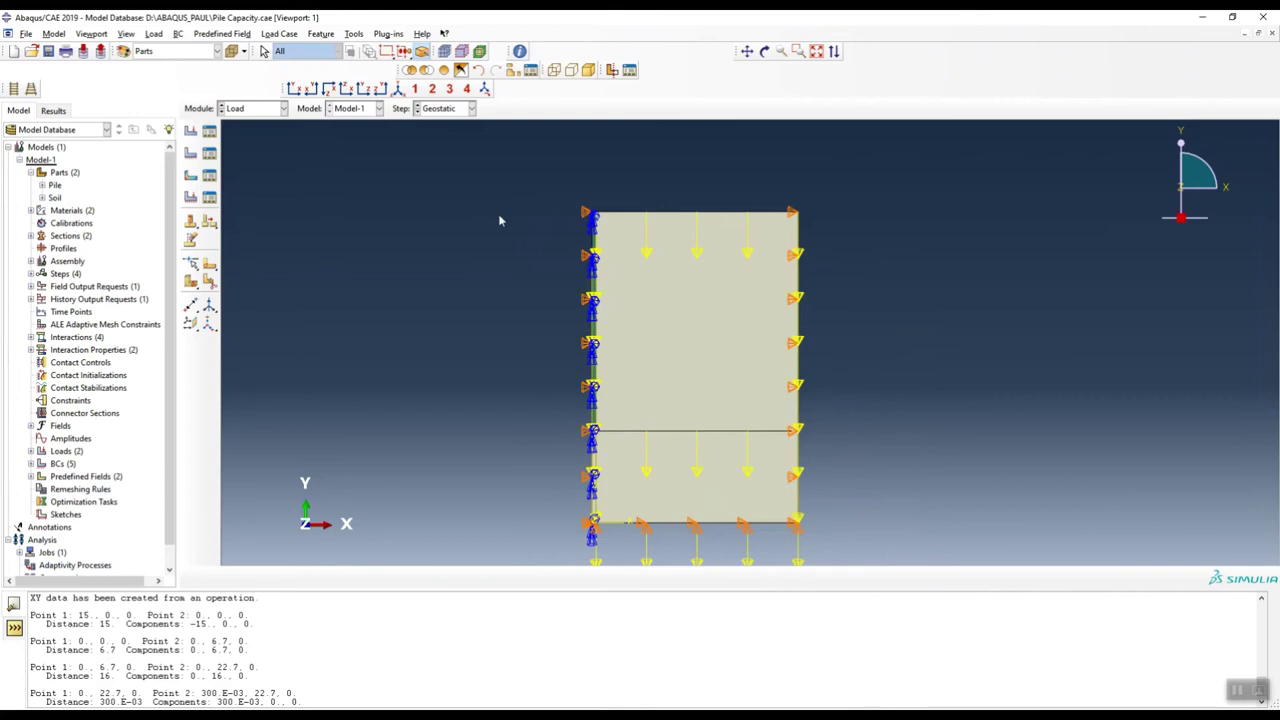
Reopen Load-2 to recheck its body force on the pile, then close its settings and the Load Manager.
scroll(714, 260, up, 2)
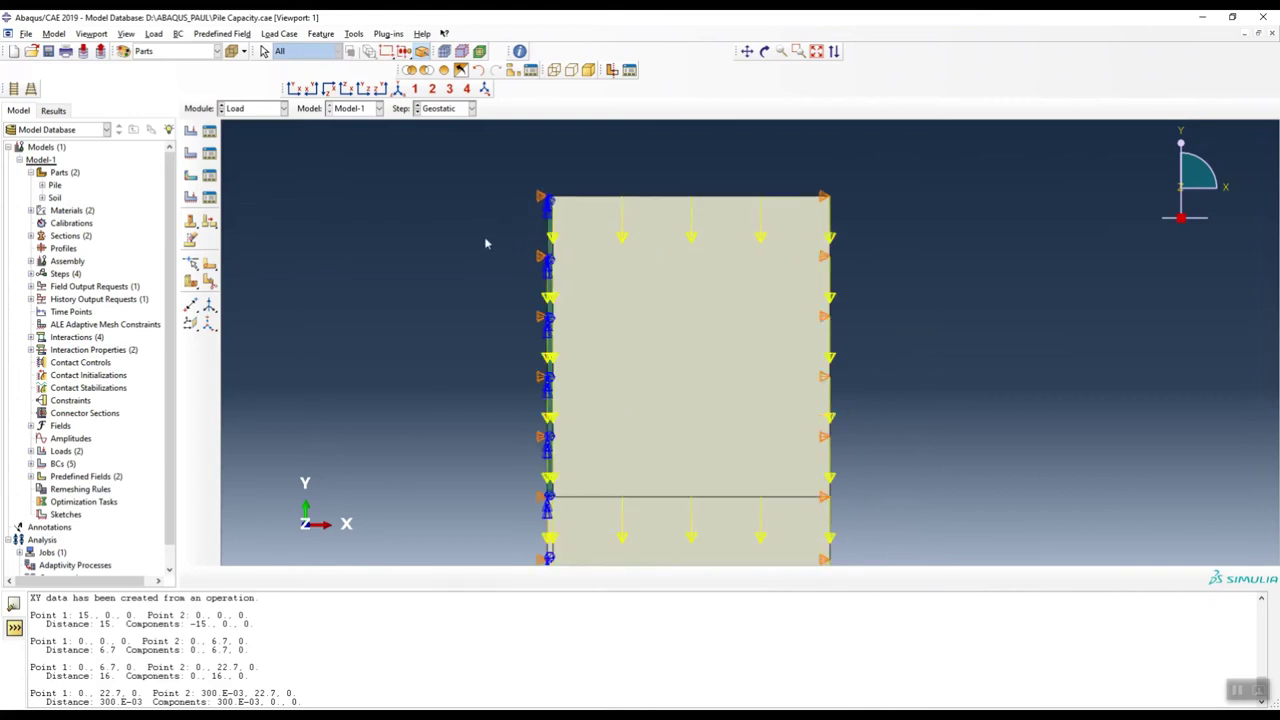
scroll(486, 243, down, 2)
click(209, 133)
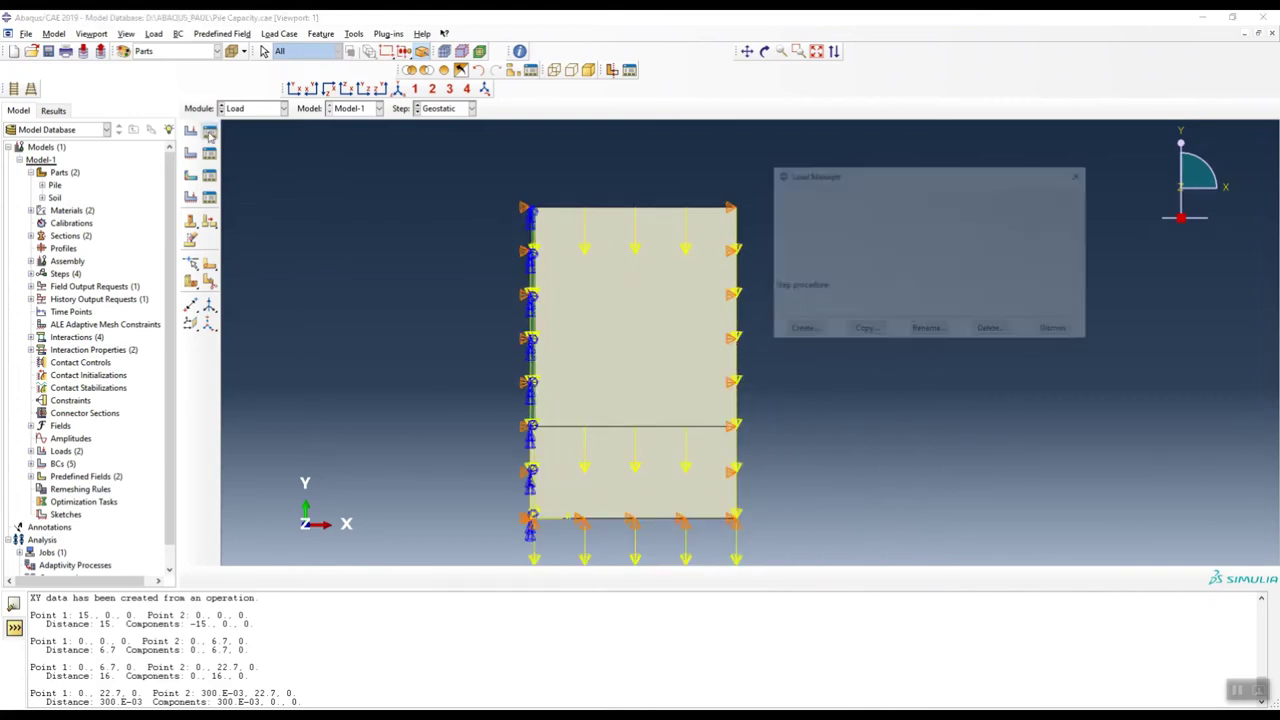
double_click(825, 222)
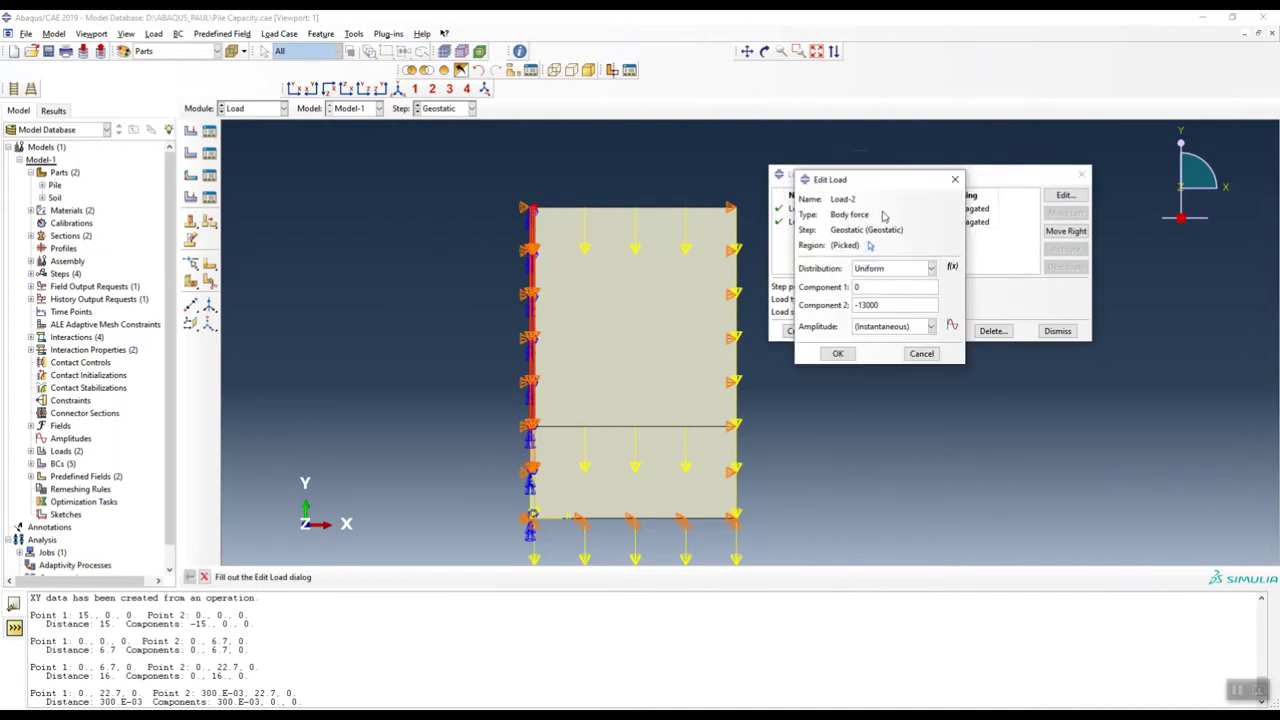
click(955, 179)
click(1081, 176)
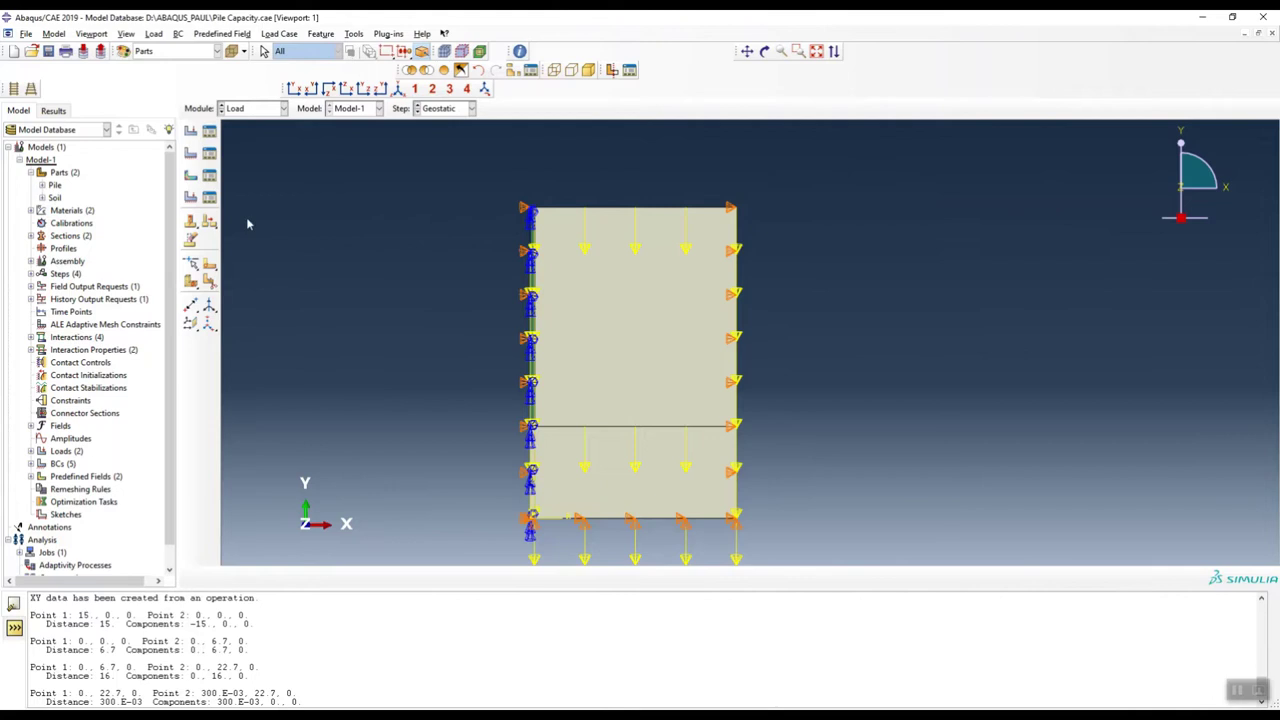
Open the Boundary Condition Manager and examine BC-1's symmetry type and region along the pile axis in the Initial step.
click(209, 153)
drag(370, 145, 886, 162)
scroll(492, 354, down, 2)
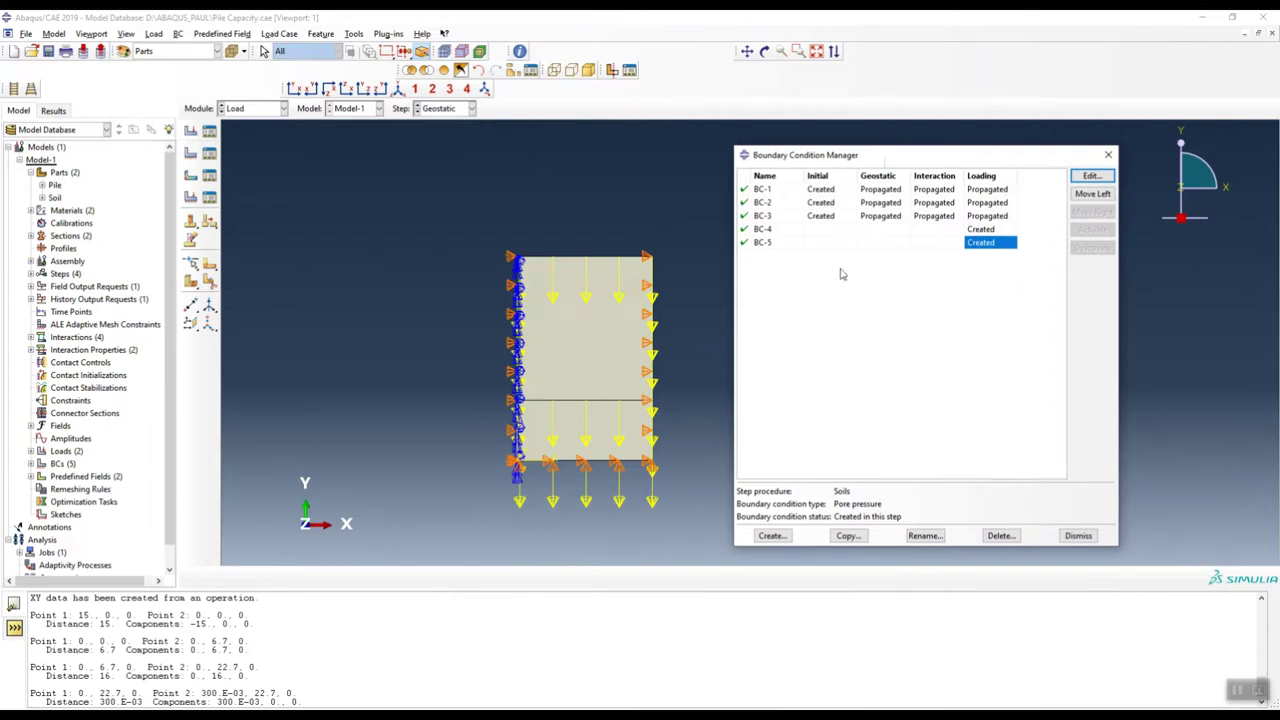
double_click(823, 190)
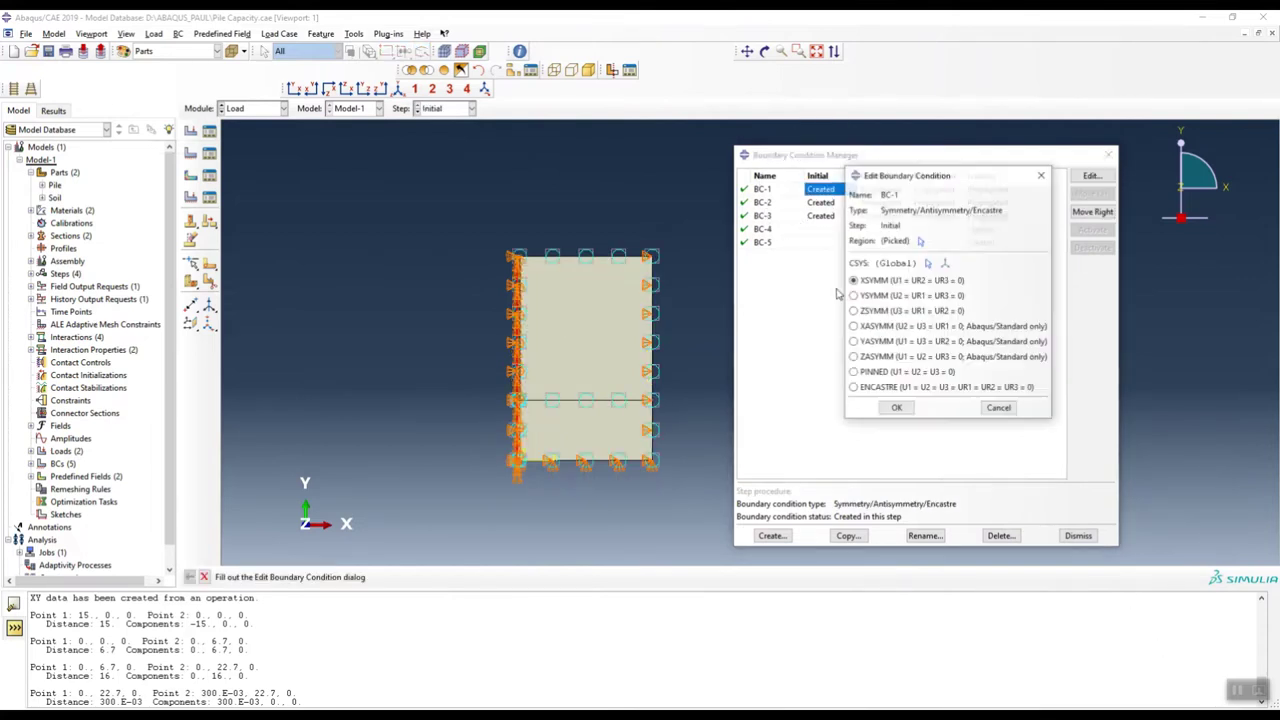
scroll(497, 338, up, 5)
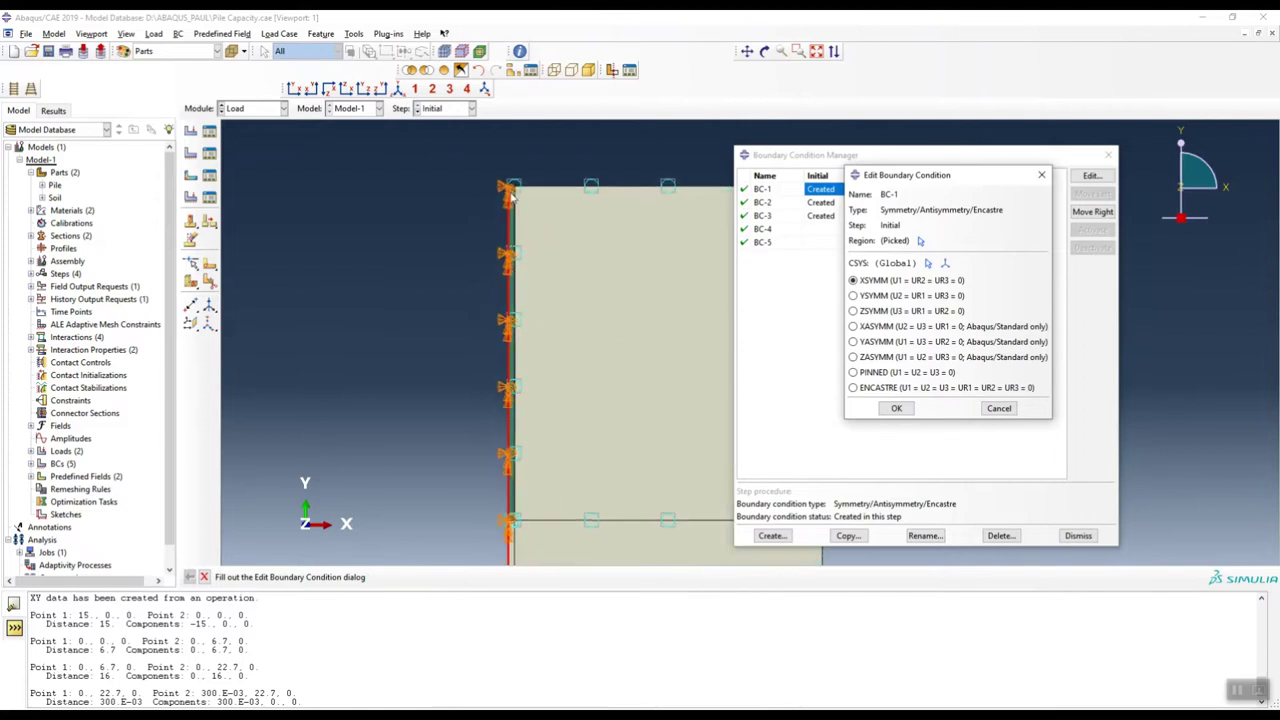
scroll(503, 345, down, 3)
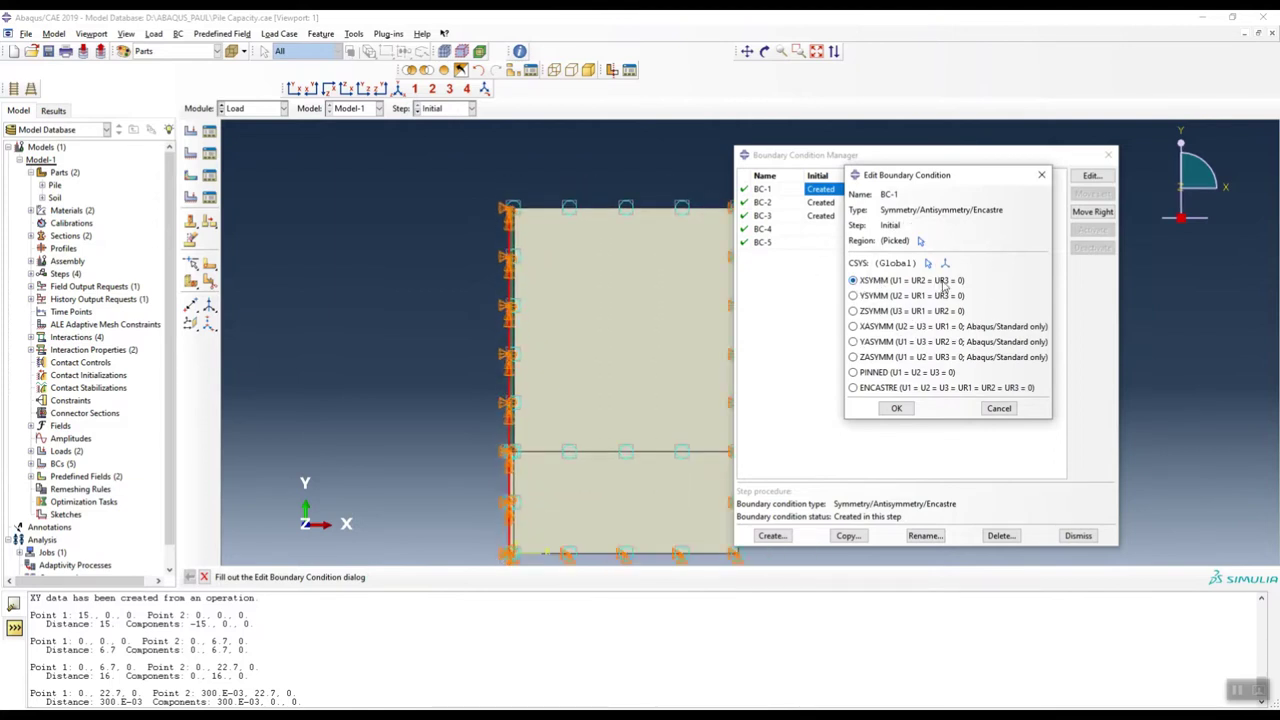
click(1233, 700)
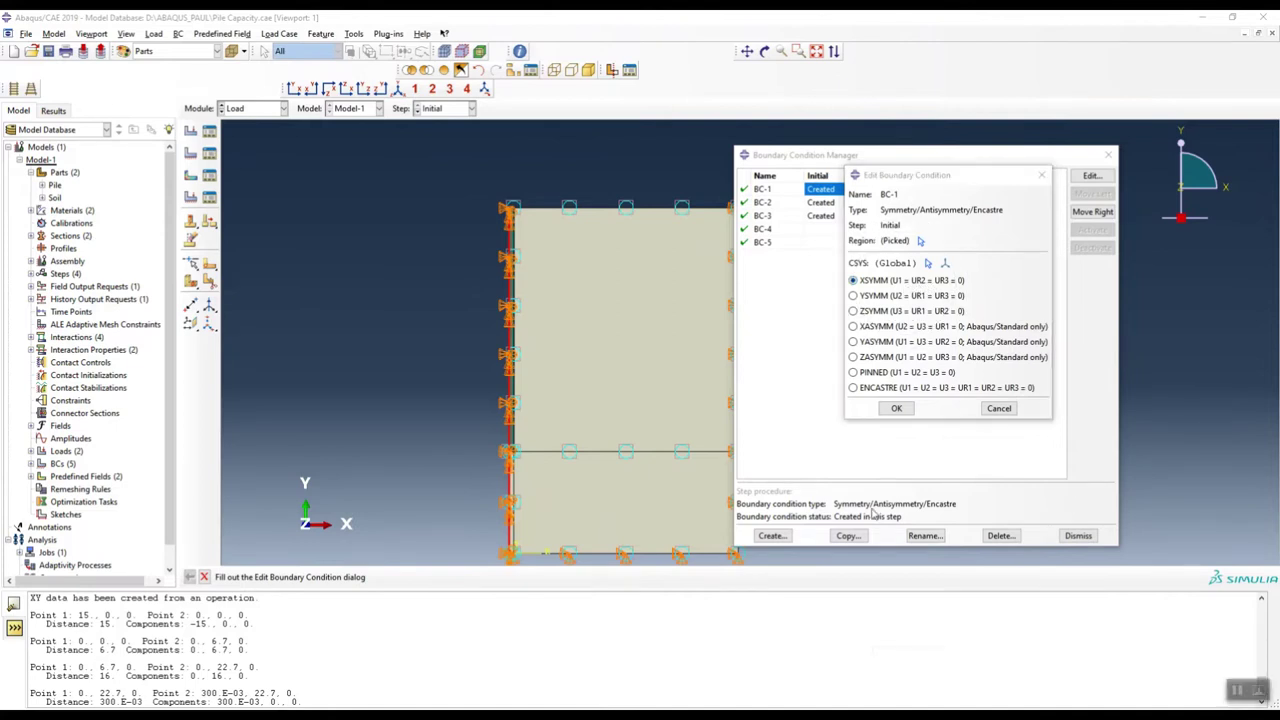
click(1043, 174)
Open BC-2 in the Initial step and examine its constrained directions and the soil edge it applies to.
double_click(821, 203)
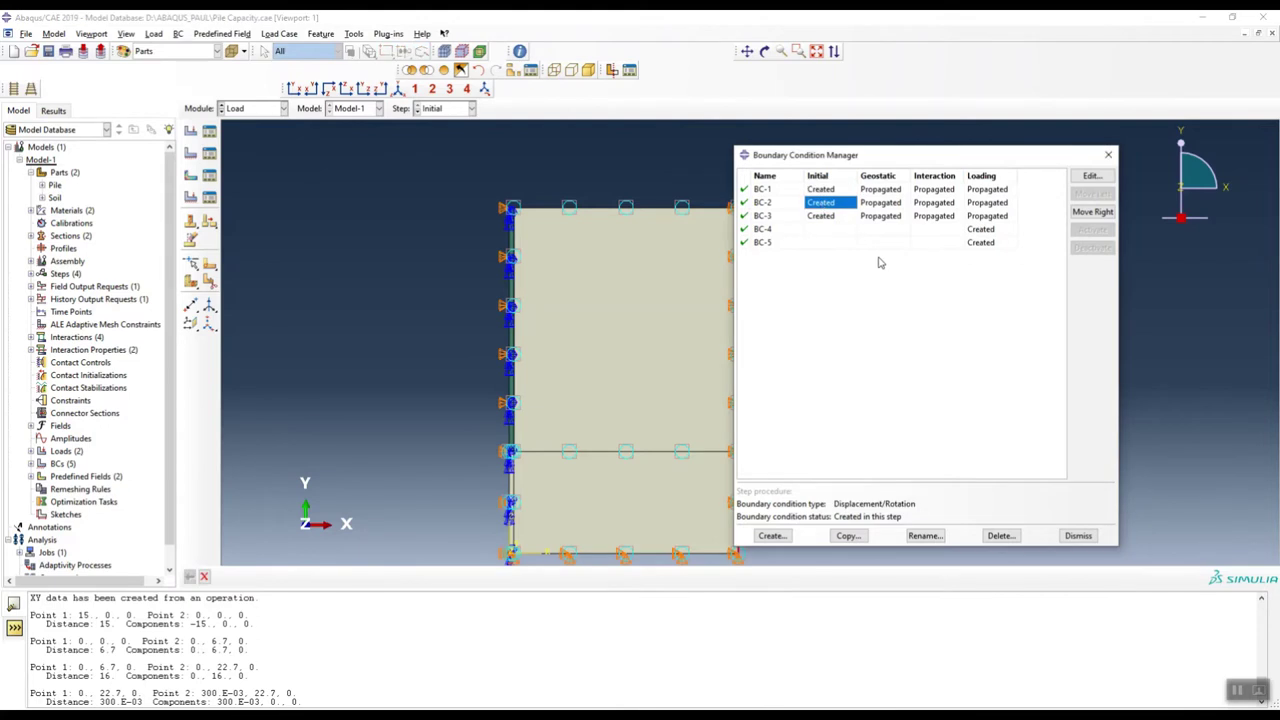
scroll(657, 302, down, 3)
scroll(657, 302, up, 3)
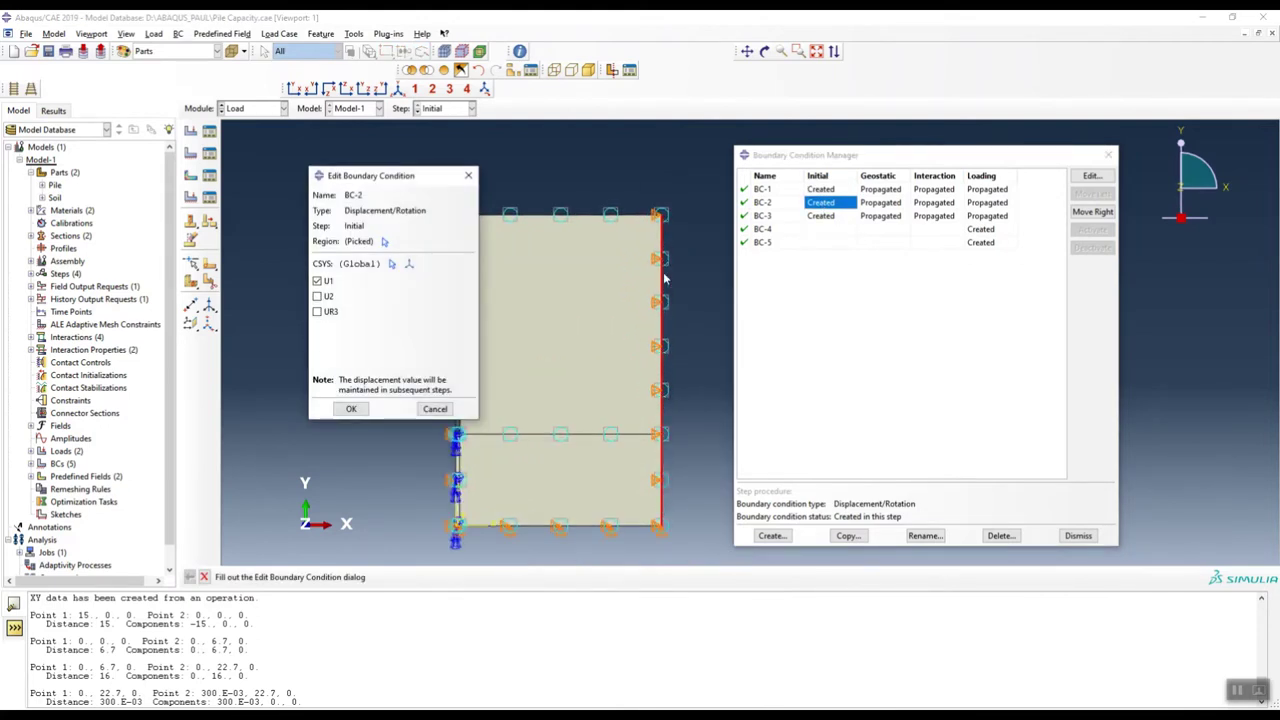
Switch to the soil mechanics textbook in Acrobat Reader and examine the supports in the mesh figure on page 295, then return to Abaqus/CAE.
mouse_move(278, 704)
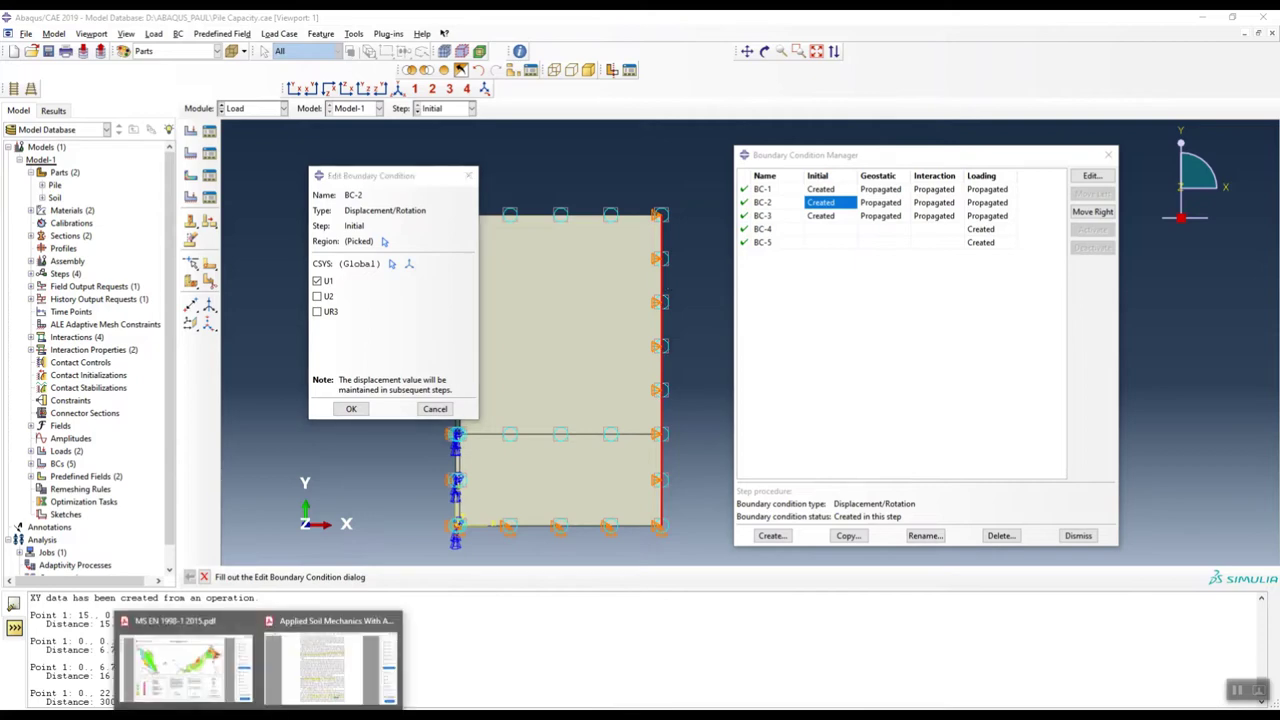
click(329, 661)
ctrl+scroll(690, 418, down, 3)
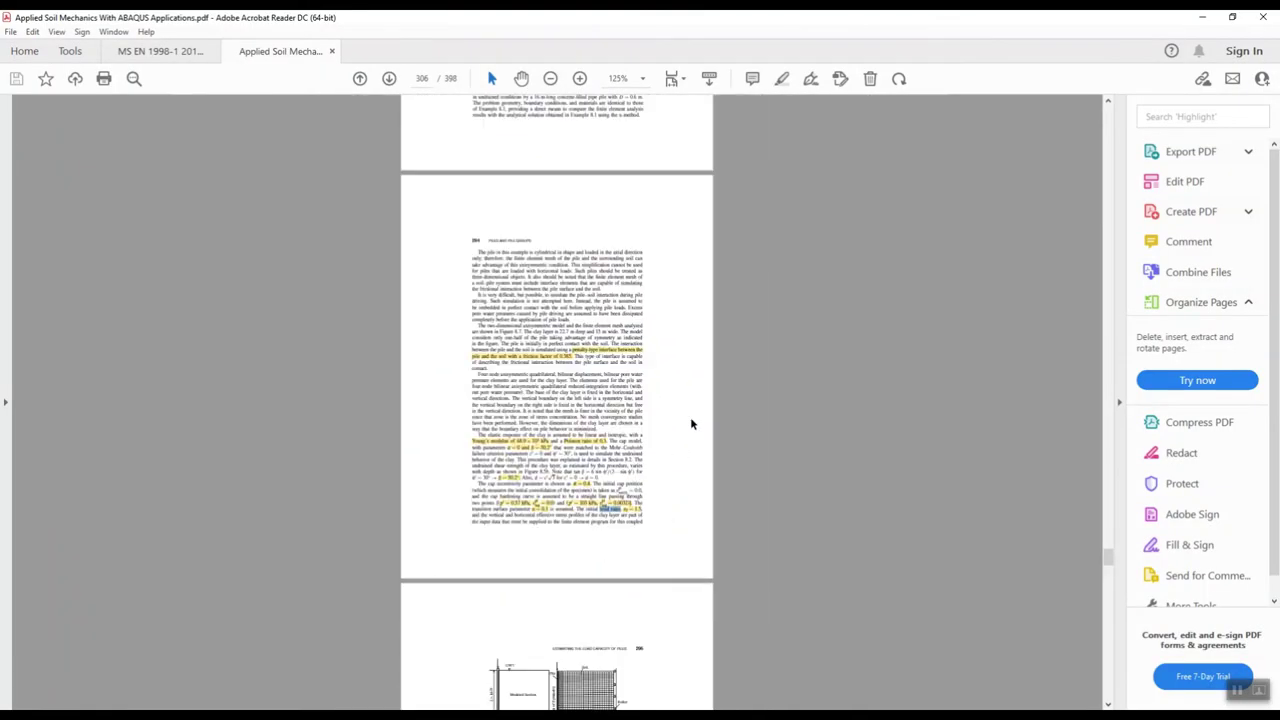
scroll(655, 440, down, 5)
ctrl+scroll(607, 523, up, 8)
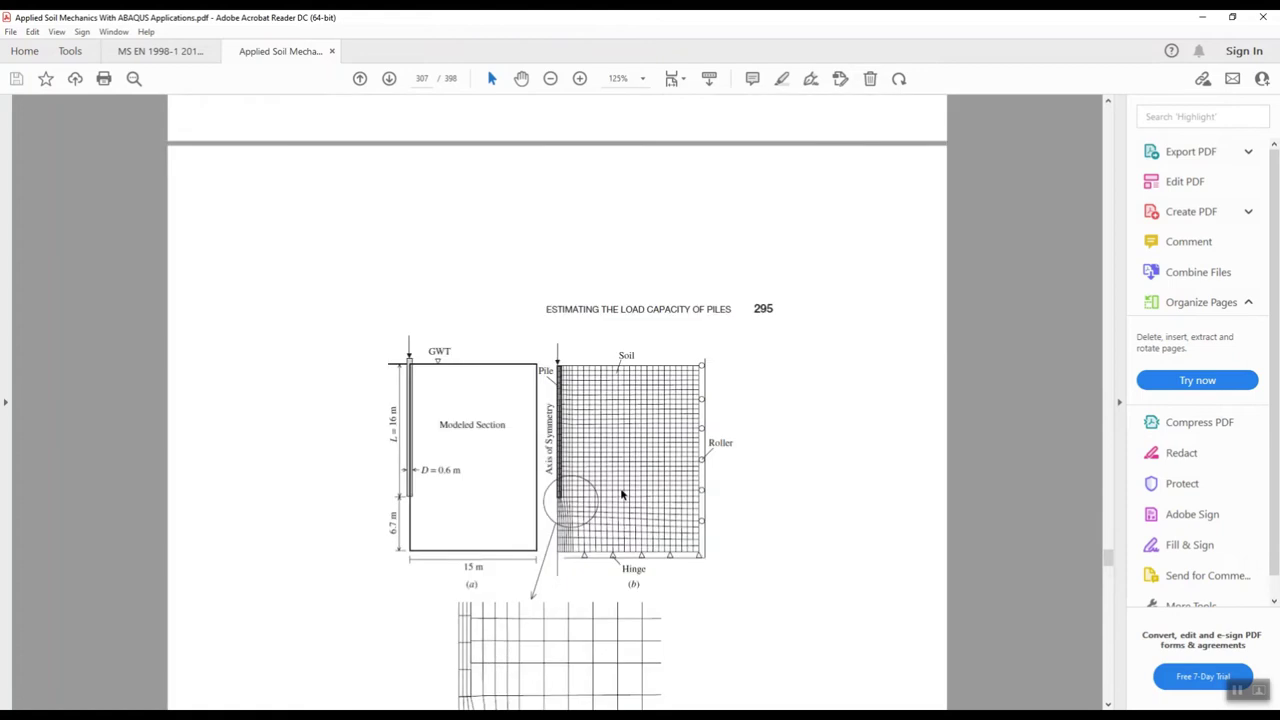
ctrl+scroll(783, 370, down, 7)
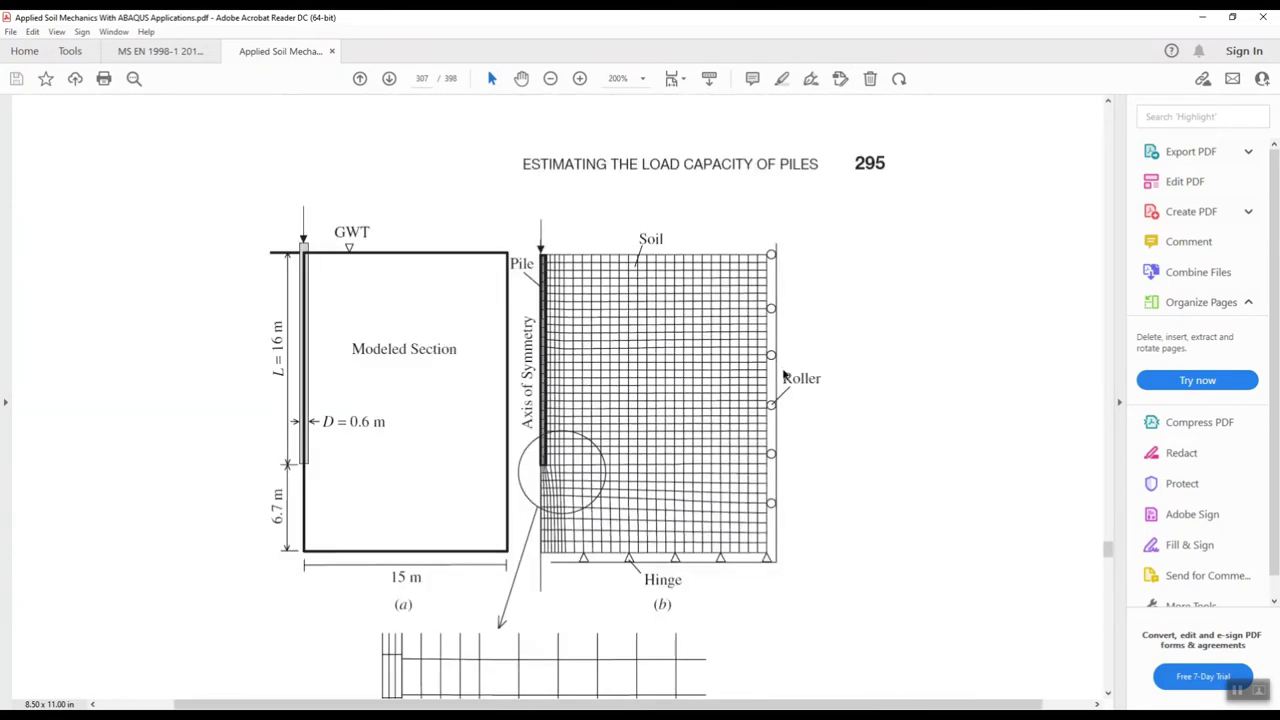
ctrl+scroll(668, 516, up, 5)
ctrl+scroll(617, 537, up, 1)
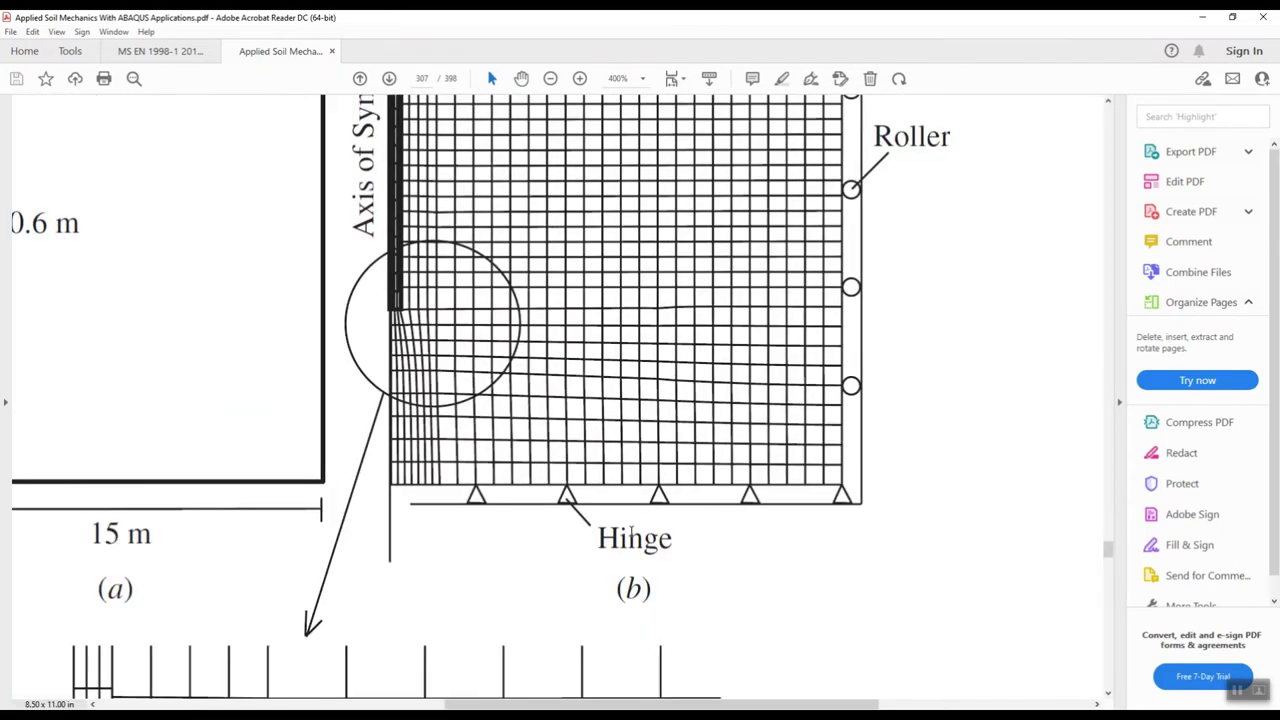
click(1202, 17)
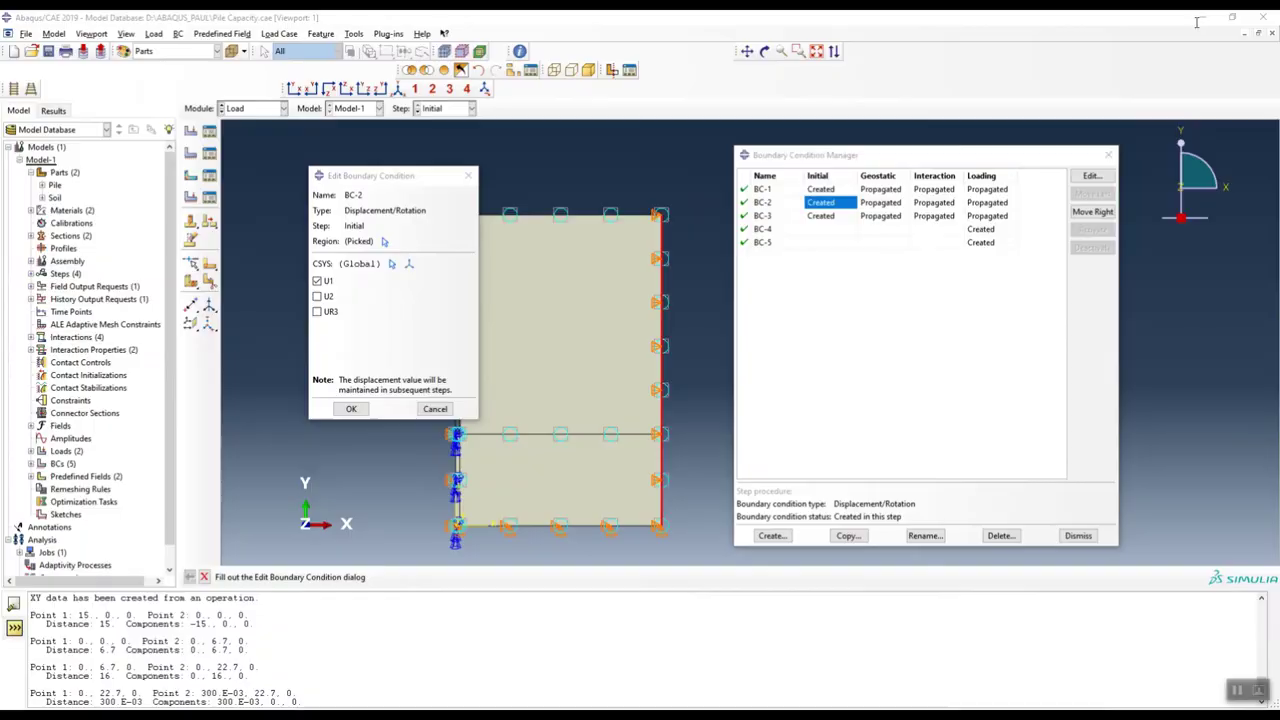
Open BC-3 in the Initial step, examine its constrained directions and region at the soil base, and close it.
double_click(818, 217)
scroll(565, 542, up, 3)
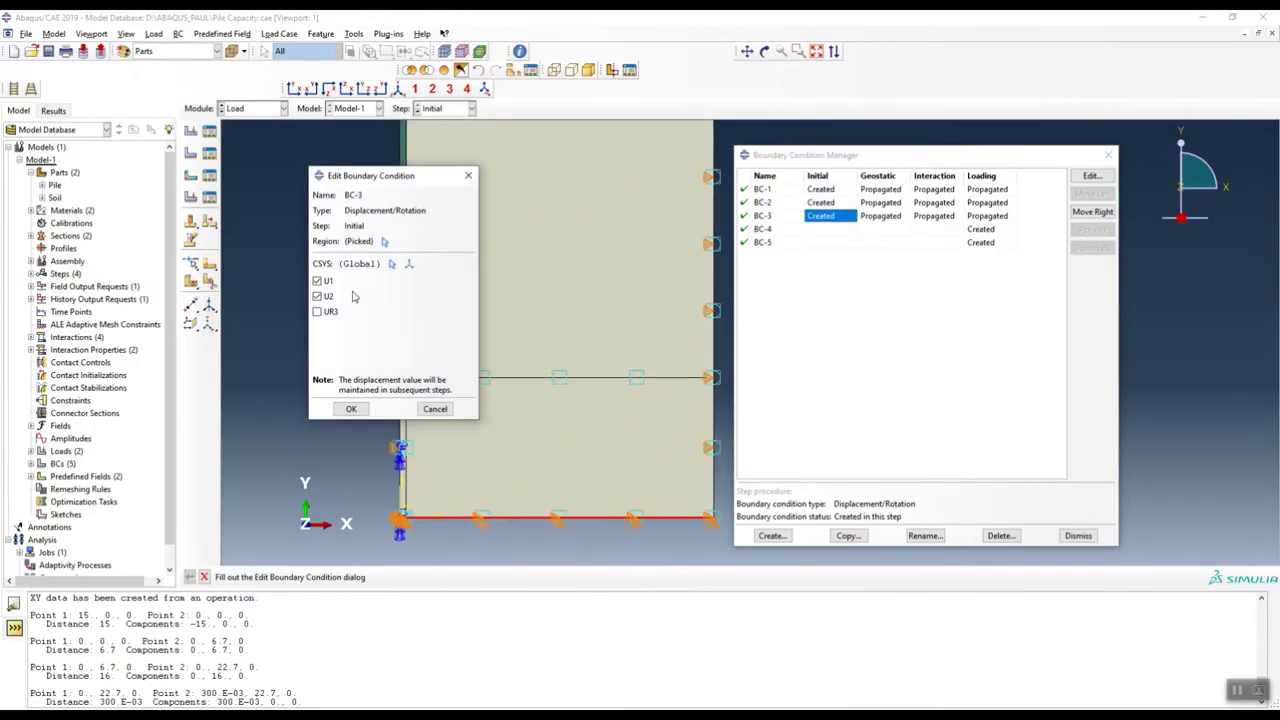
click(468, 175)
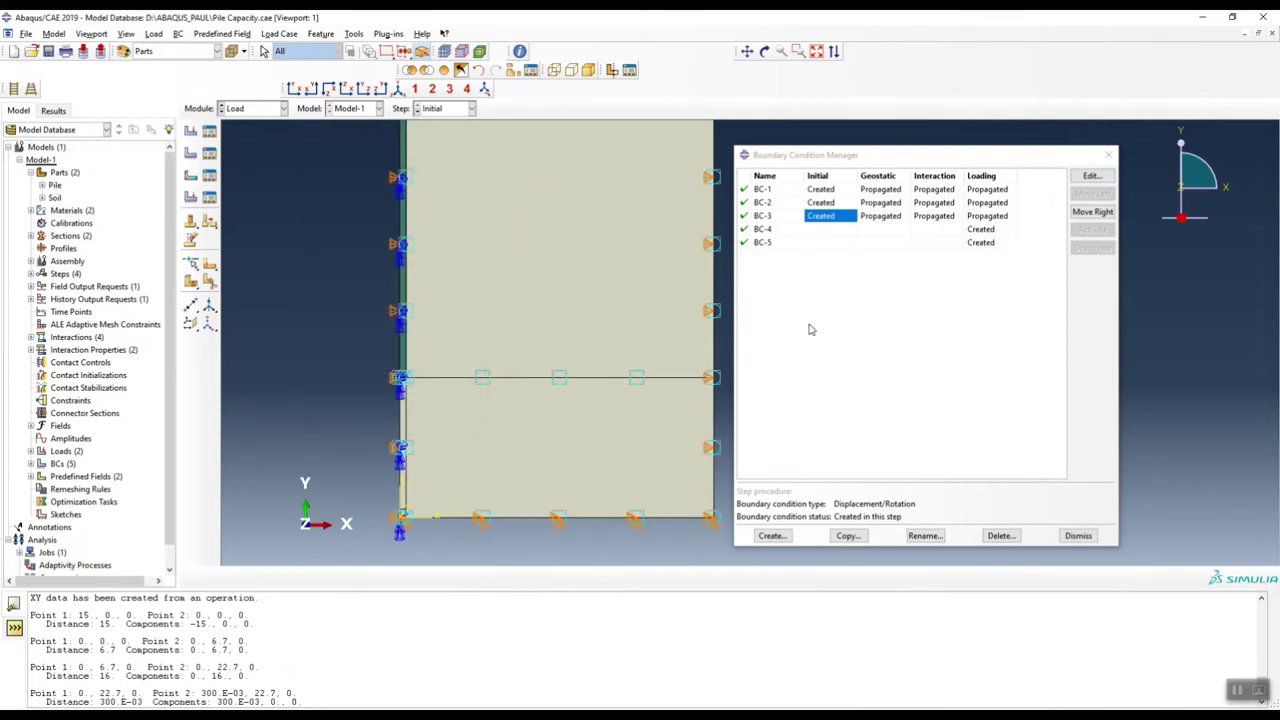
Open BC-4 in the Loading step and examine its prescribed vertical displacement and its region on the pile head.
scroll(560, 378, down, 4)
double_click(981, 230)
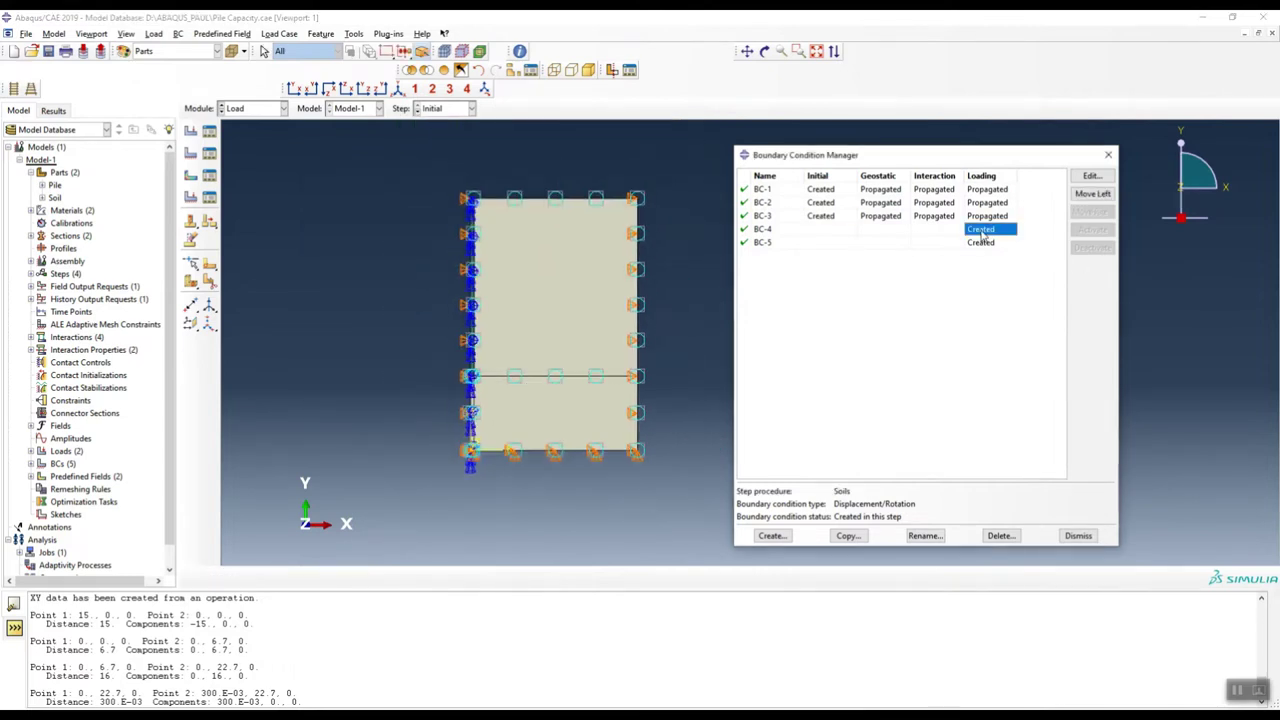
drag(400, 176, 257, 176)
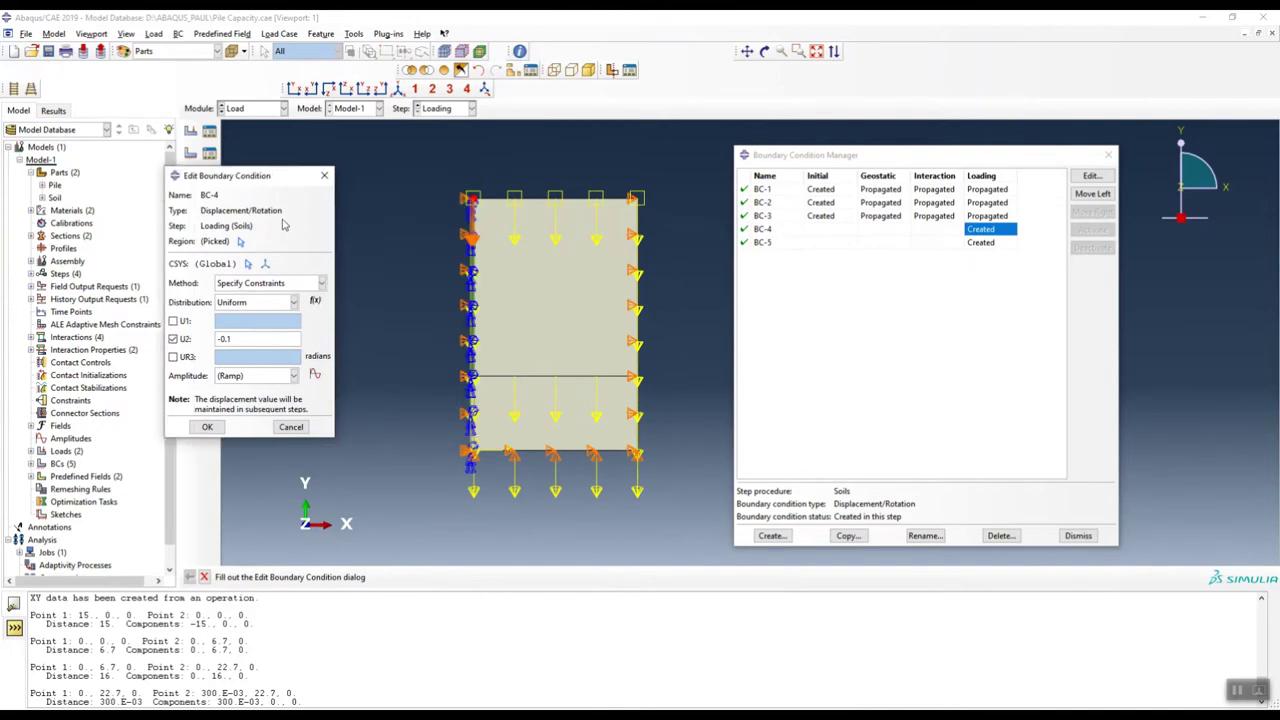
click(230, 339)
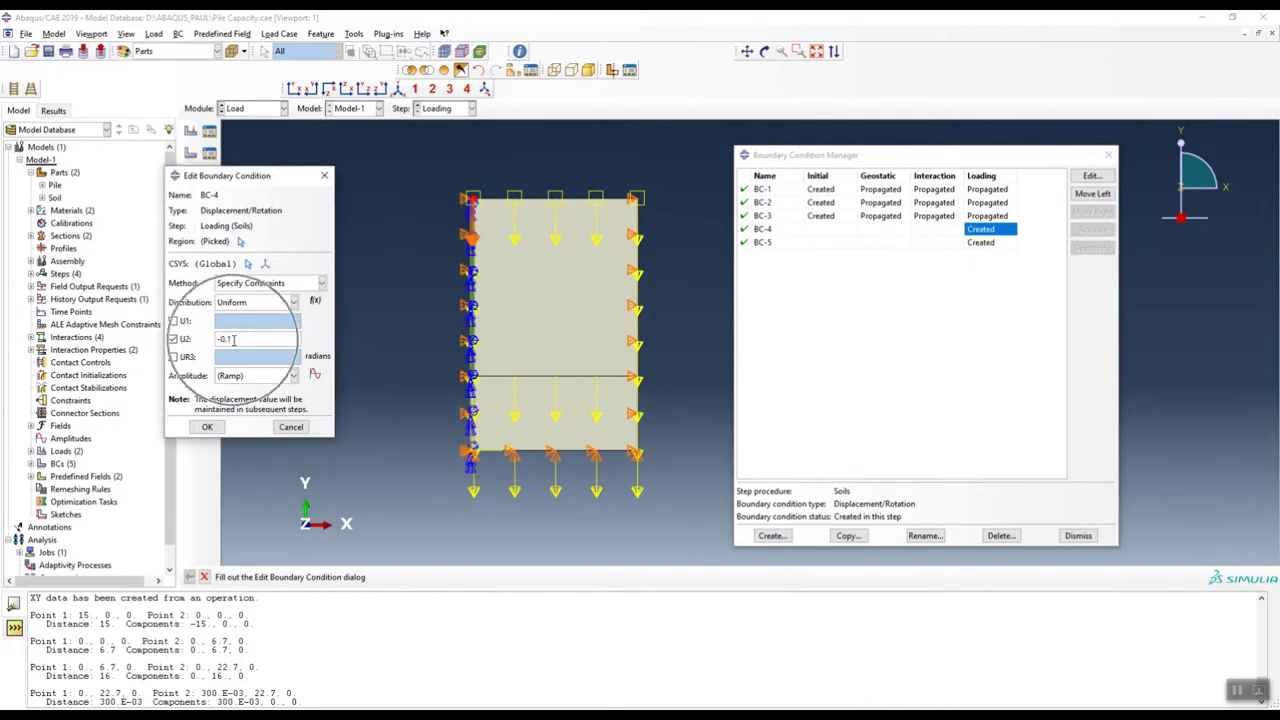
scroll(477, 217, up, 3)
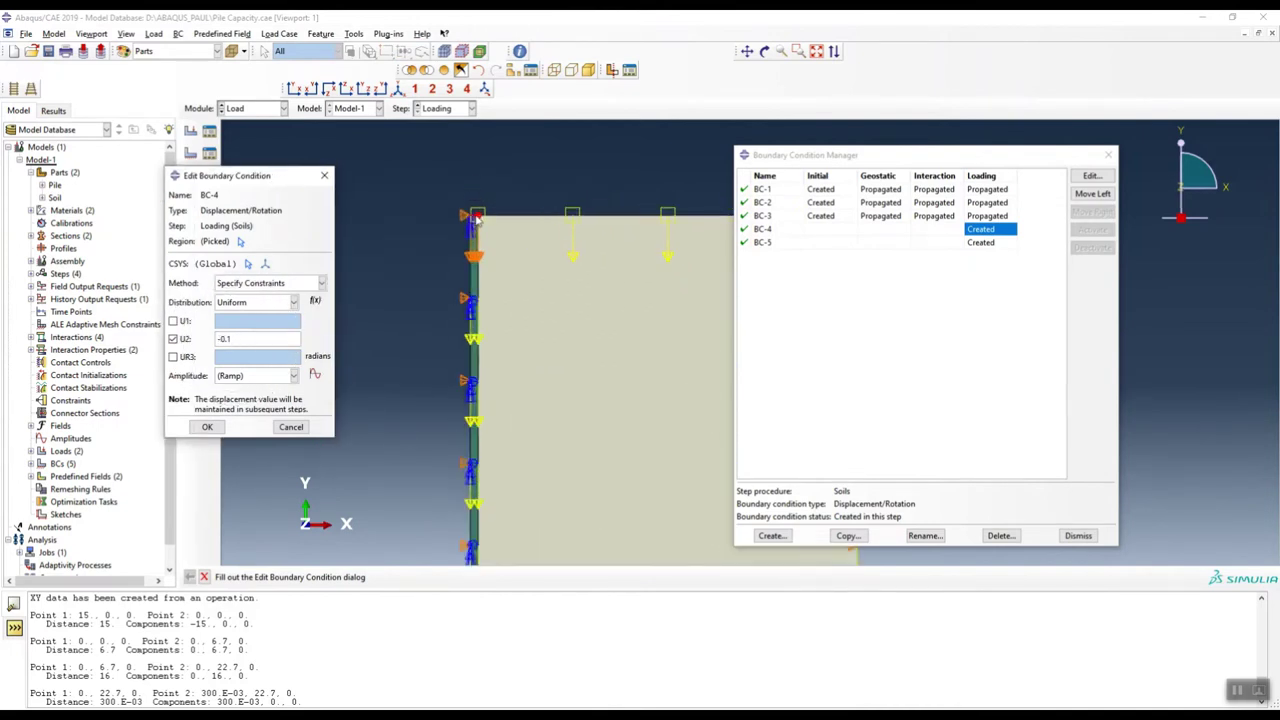
scroll(477, 217, up, 2)
click(454, 217)
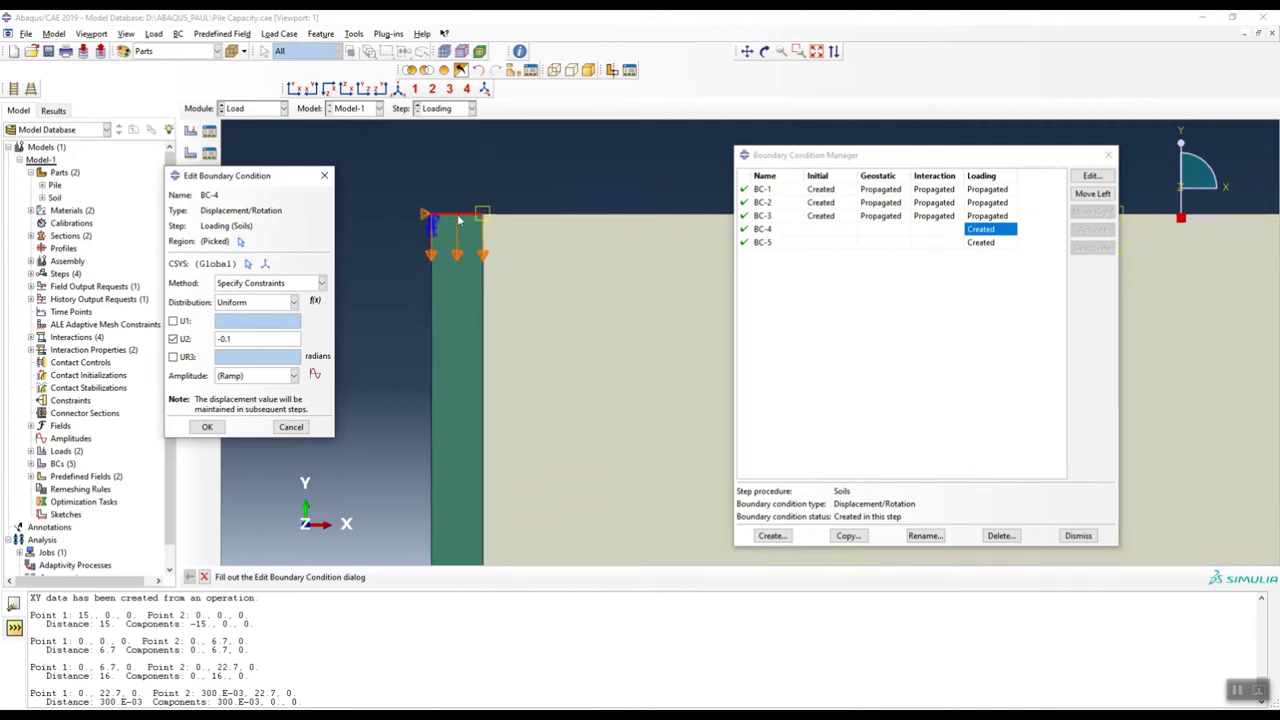
Switch to the soil mechanics textbook in Acrobat Reader and examine the pile load versus settlement curve in Figure 8.13, then return to Abaqus/CAE.
click(310, 712)
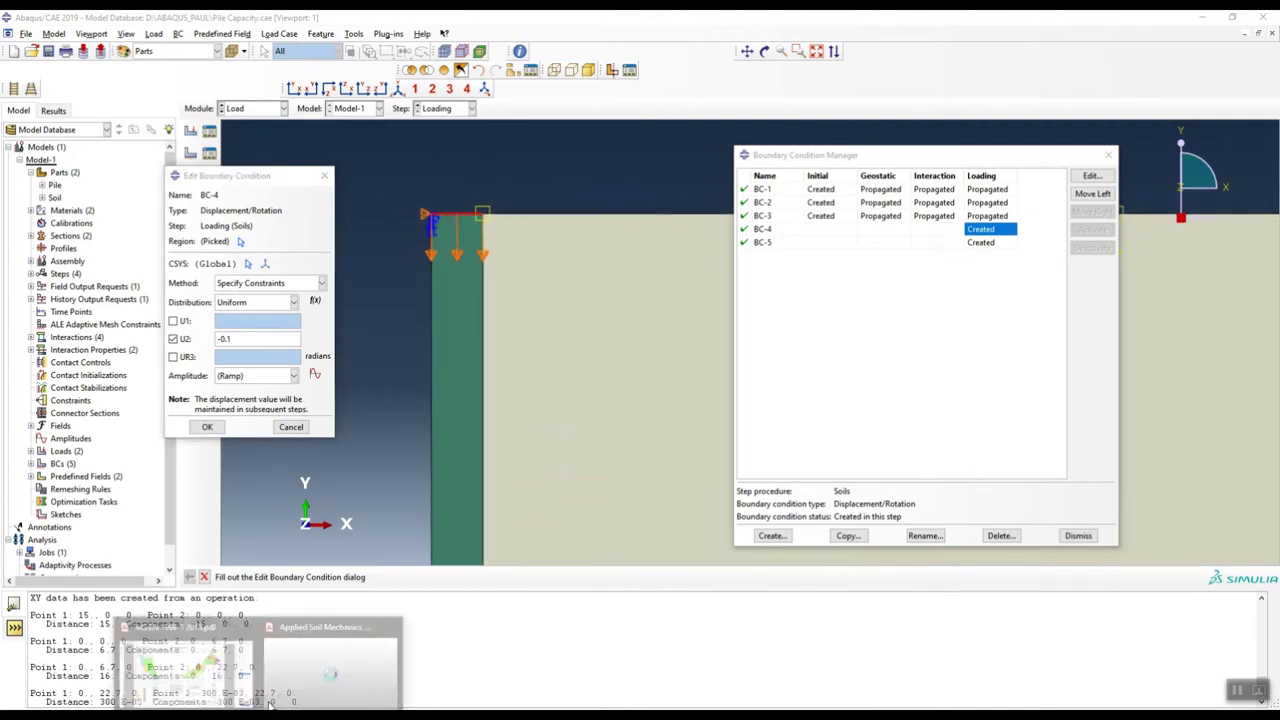
click(312, 672)
ctrl+scroll(590, 335, down, 5)
scroll(629, 352, down, 3)
scroll(629, 352, down, 15)
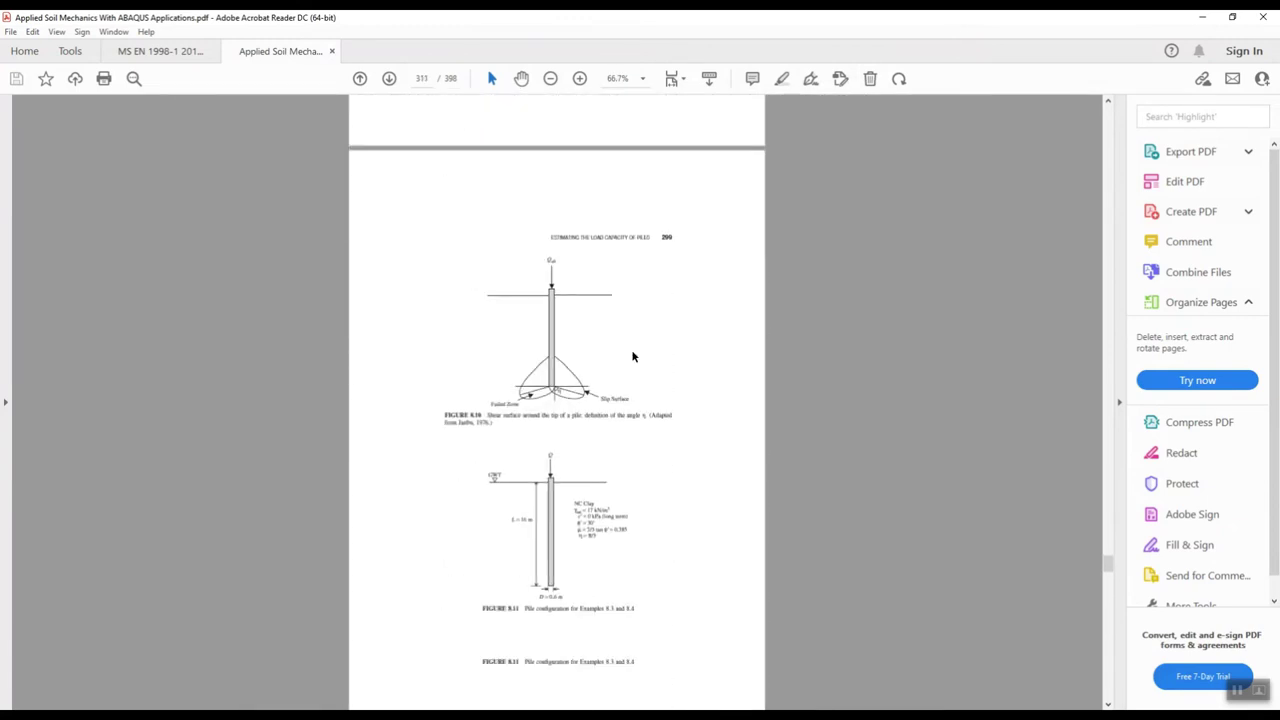
scroll(631, 351, down, 10)
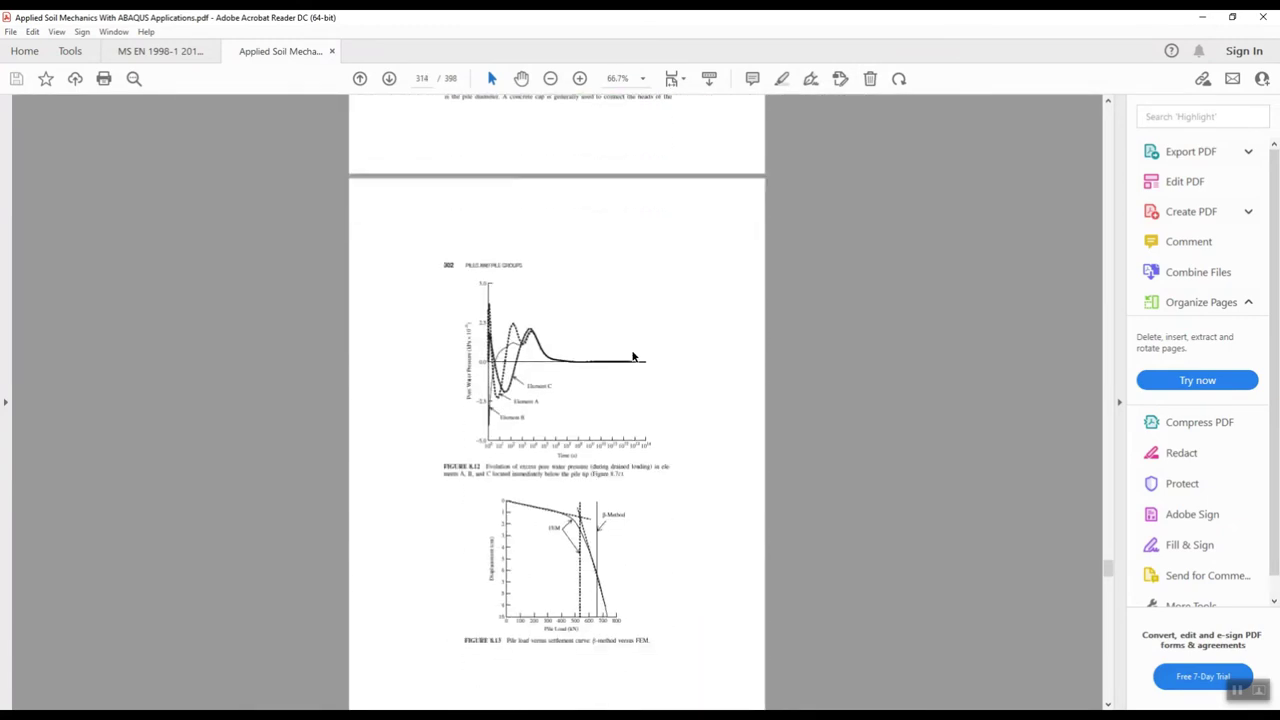
ctrl+scroll(525, 391, up, 4)
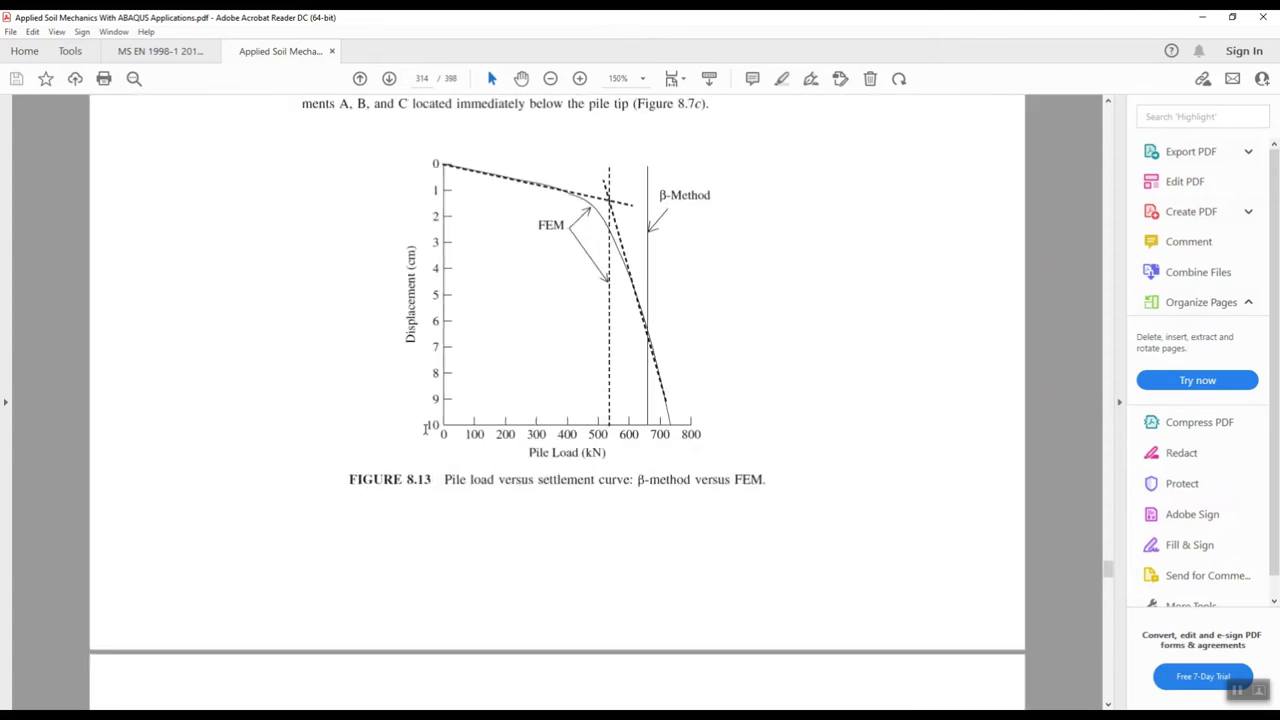
mouse_move(428, 425)
mouse_down()
mouse_move(445, 440)
mouse_move(432, 419)
mouse_up()
ctrl+scroll(432, 419, down, 2)
click(1202, 17)
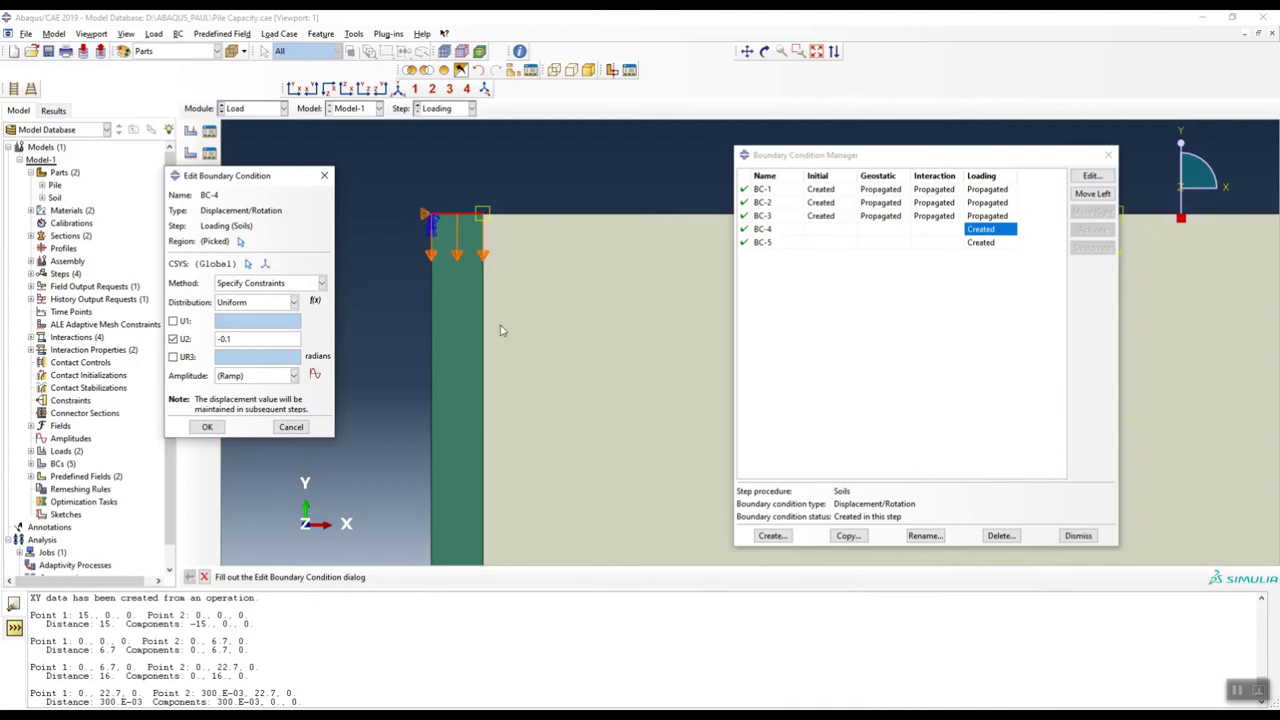
Close BC-4, open BC-5 in the Loading step, examine its pore pressure magnitude and region on the soil surface, and close it.
click(324, 177)
double_click(980, 242)
drag(938, 165, 866, 257)
drag(463, 149, 351, 153)
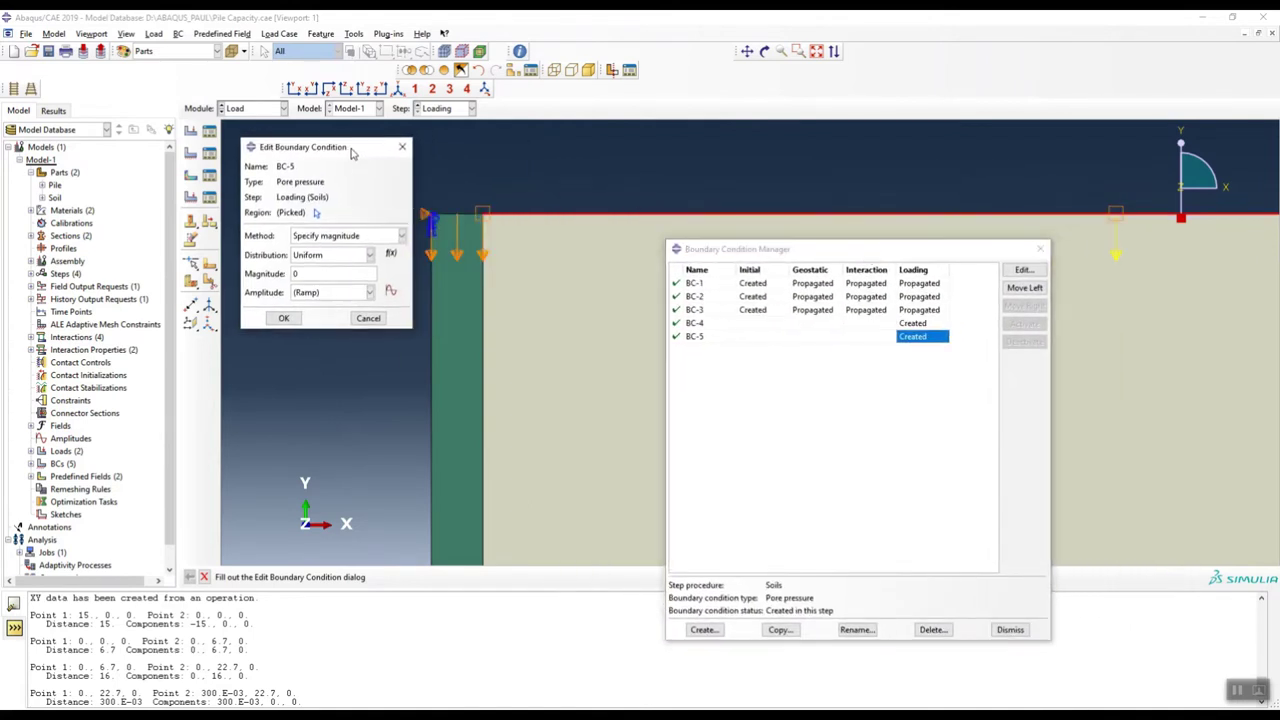
drag(845, 254, 742, 145)
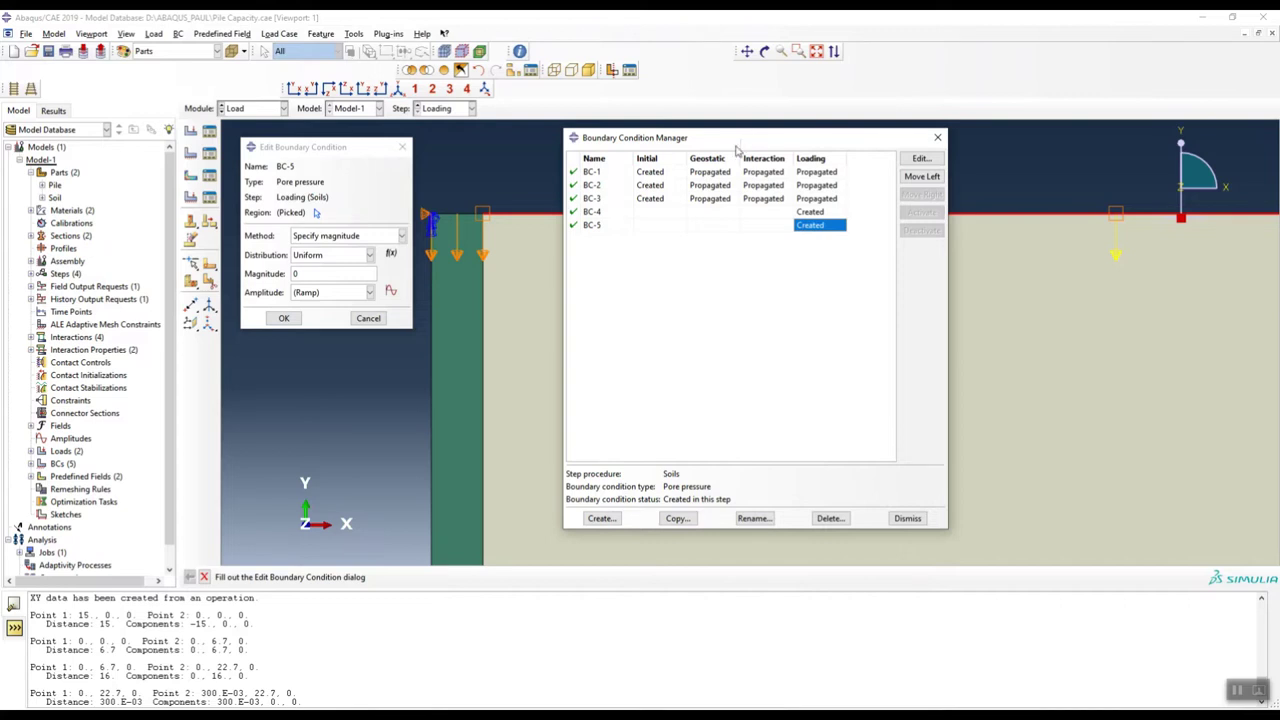
drag(902, 141, 294, 146)
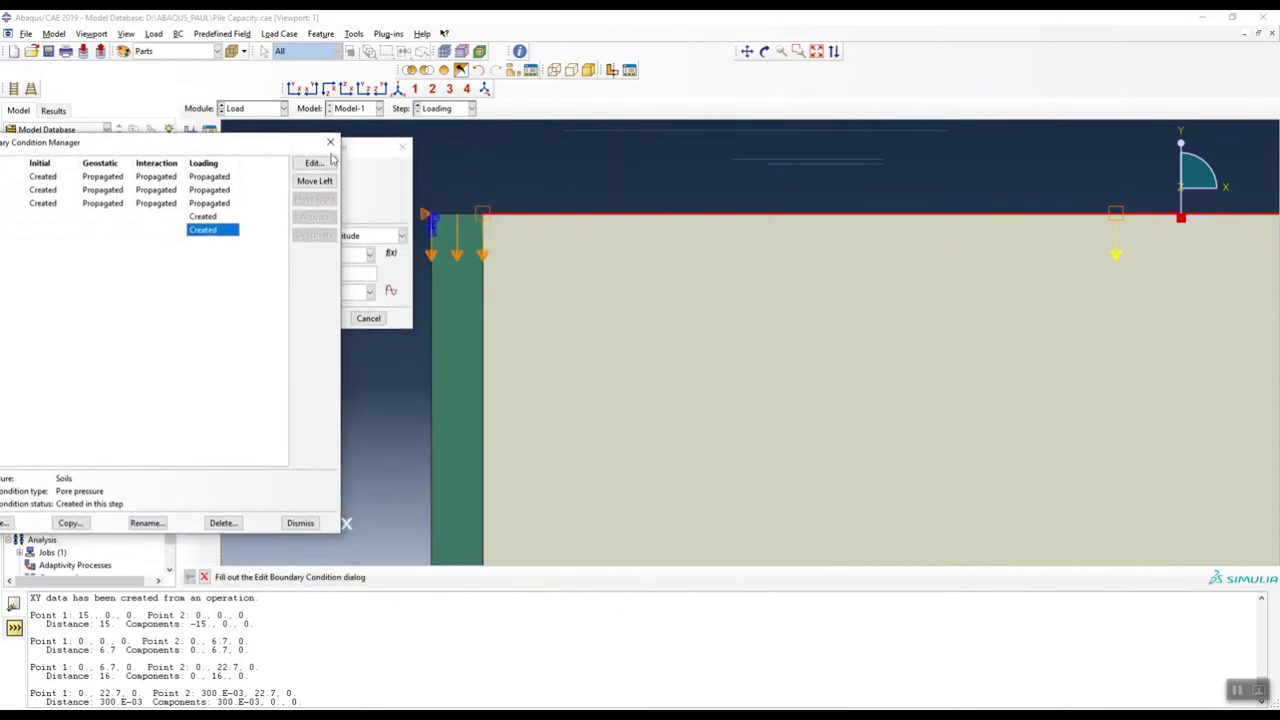
scroll(866, 223, down, 1)
scroll(855, 259, up, 3)
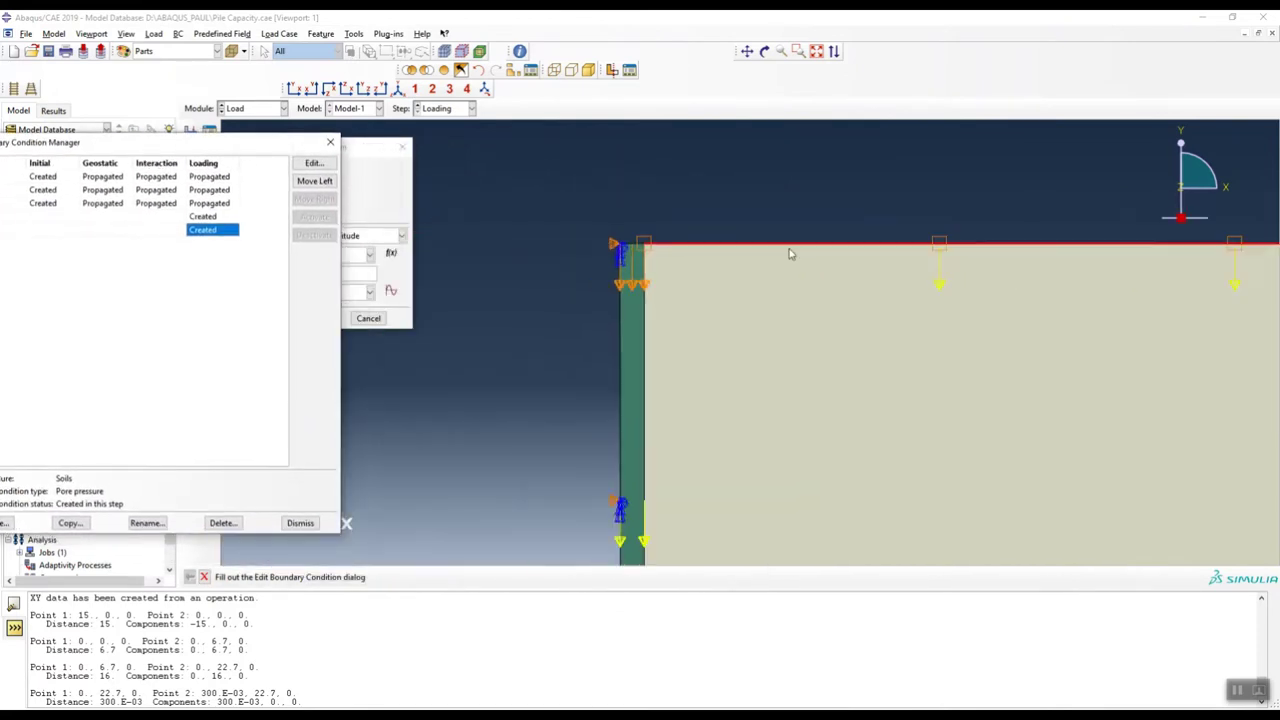
click(329, 145)
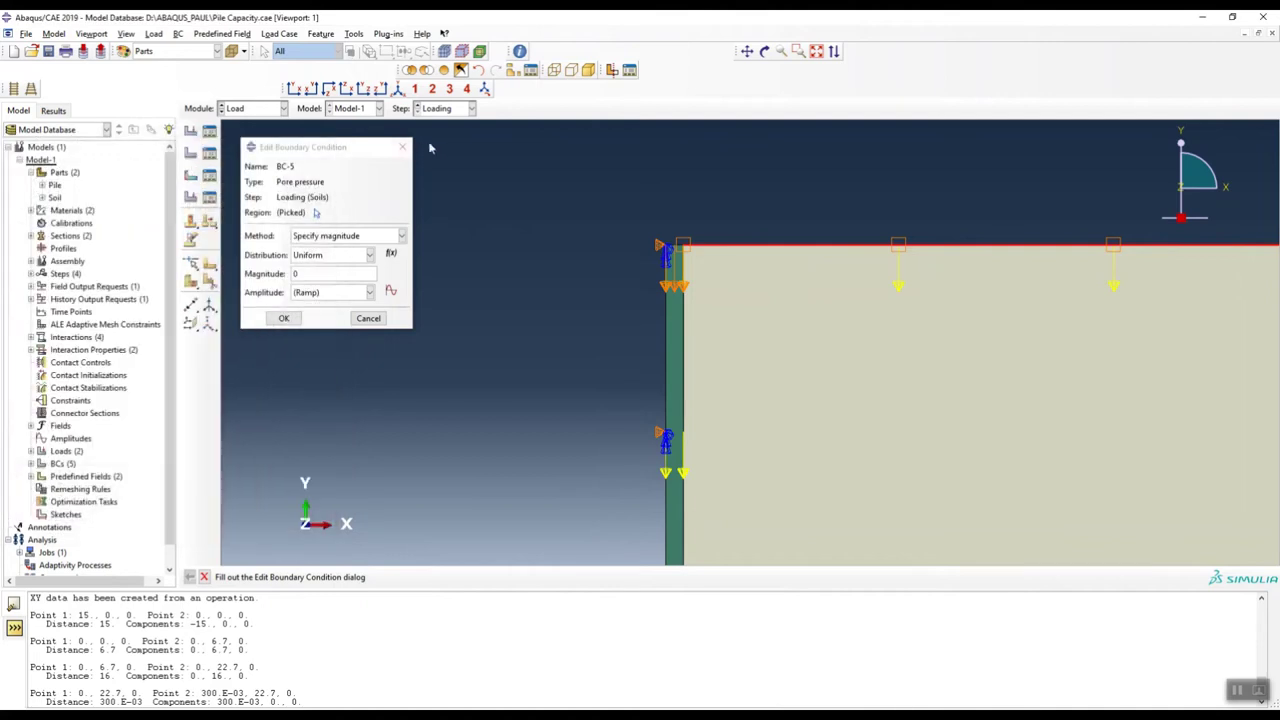
click(403, 147)
Examine the whole axisymmetric model, comparing the boundary symbols along the soil's upper surface and its base.
scroll(502, 285, up, 2)
scroll(502, 285, up, 2)
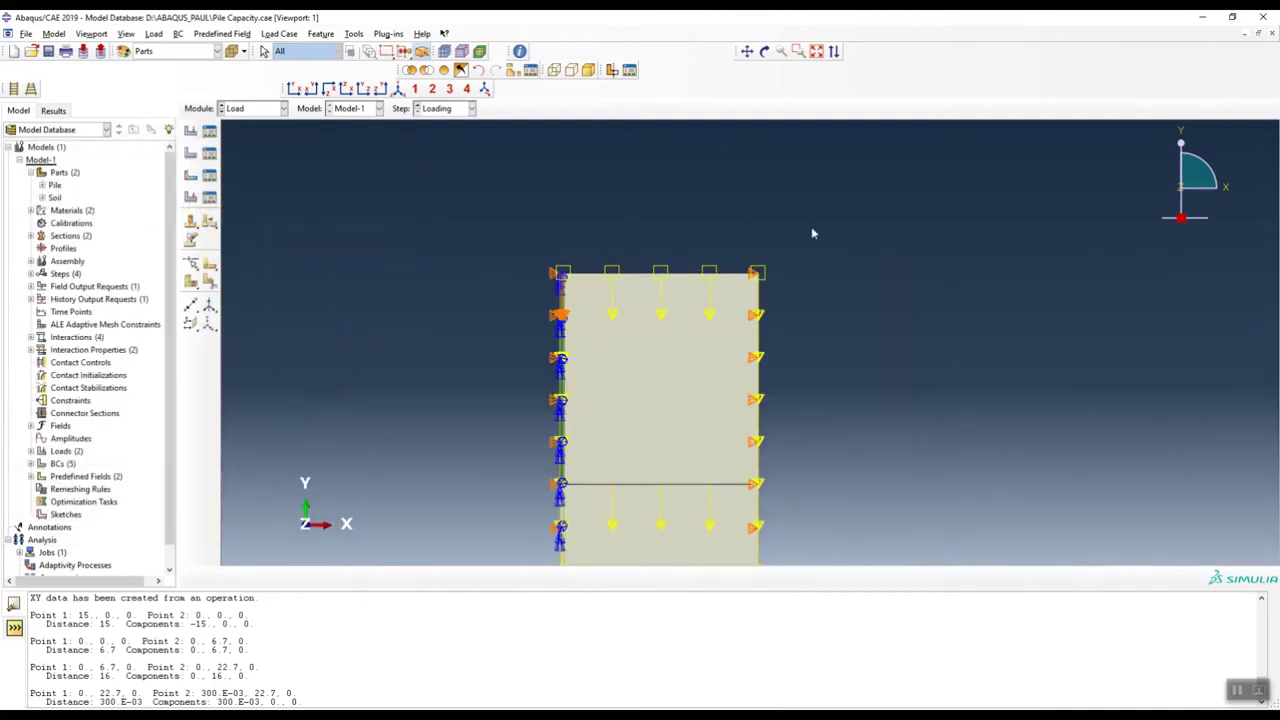
scroll(723, 295, up, 1)
scroll(750, 305, down, 1)
scroll(735, 290, up, 1)
scroll(731, 287, down, 2)
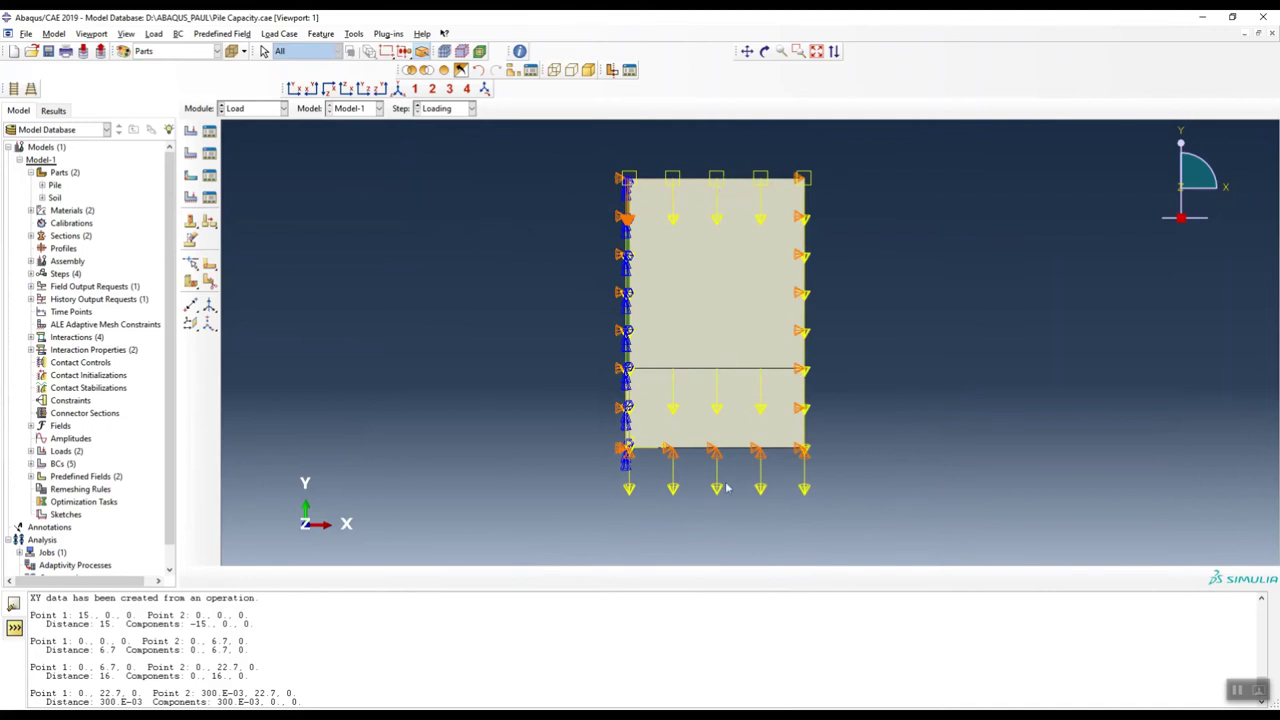
click(716, 183)
click(728, 186)
click(700, 455)
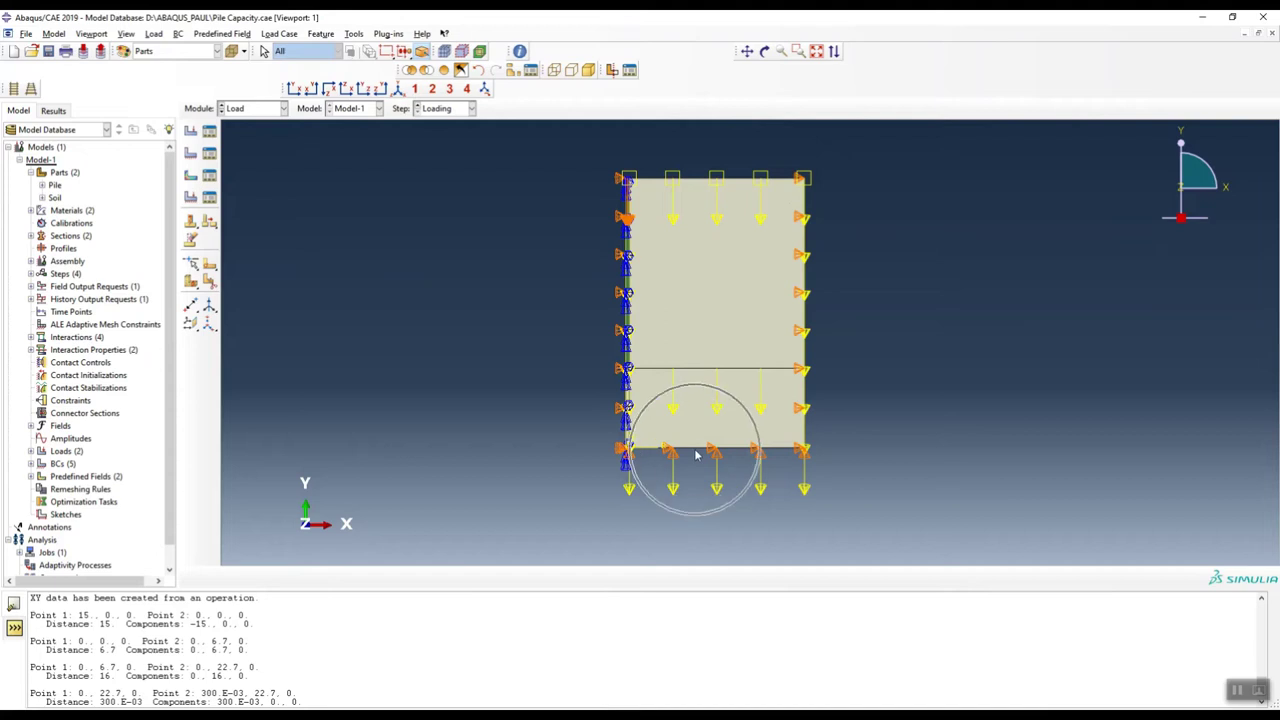
click(701, 456)
click(692, 451)
Open the void ratio predefined field in the Initial step and examine its region, distribution and value.
click(211, 177)
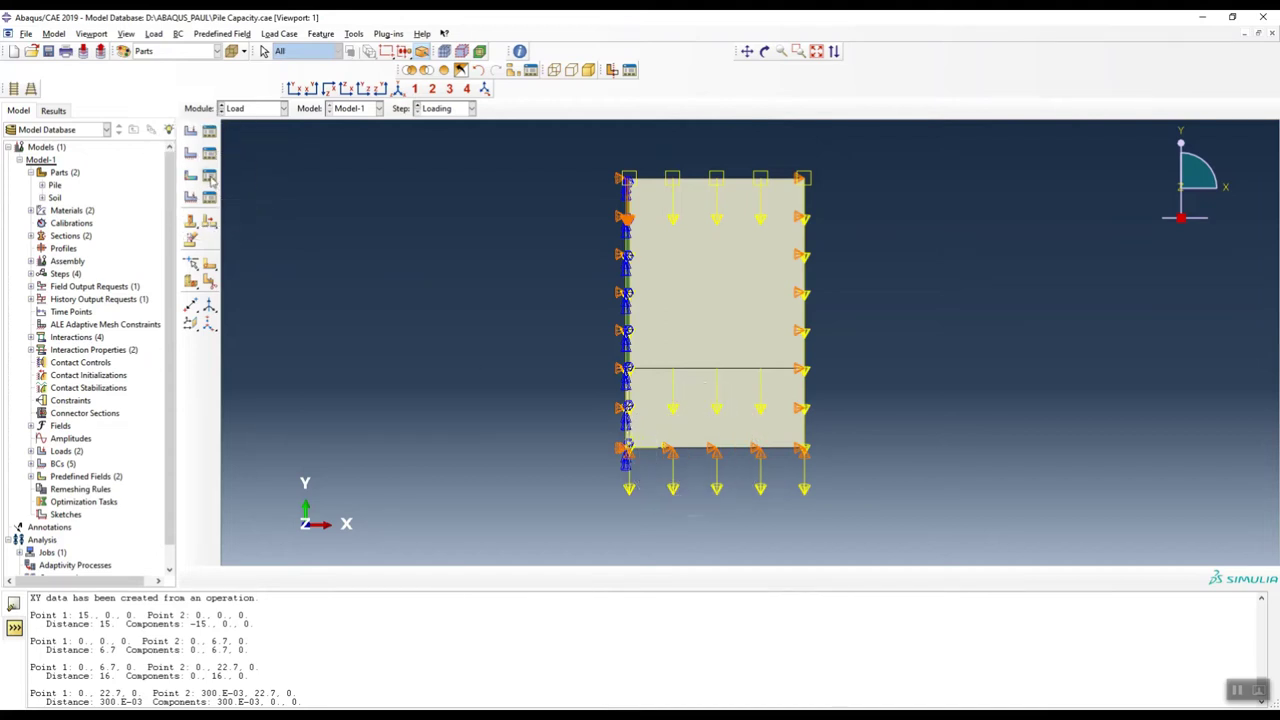
click(211, 177)
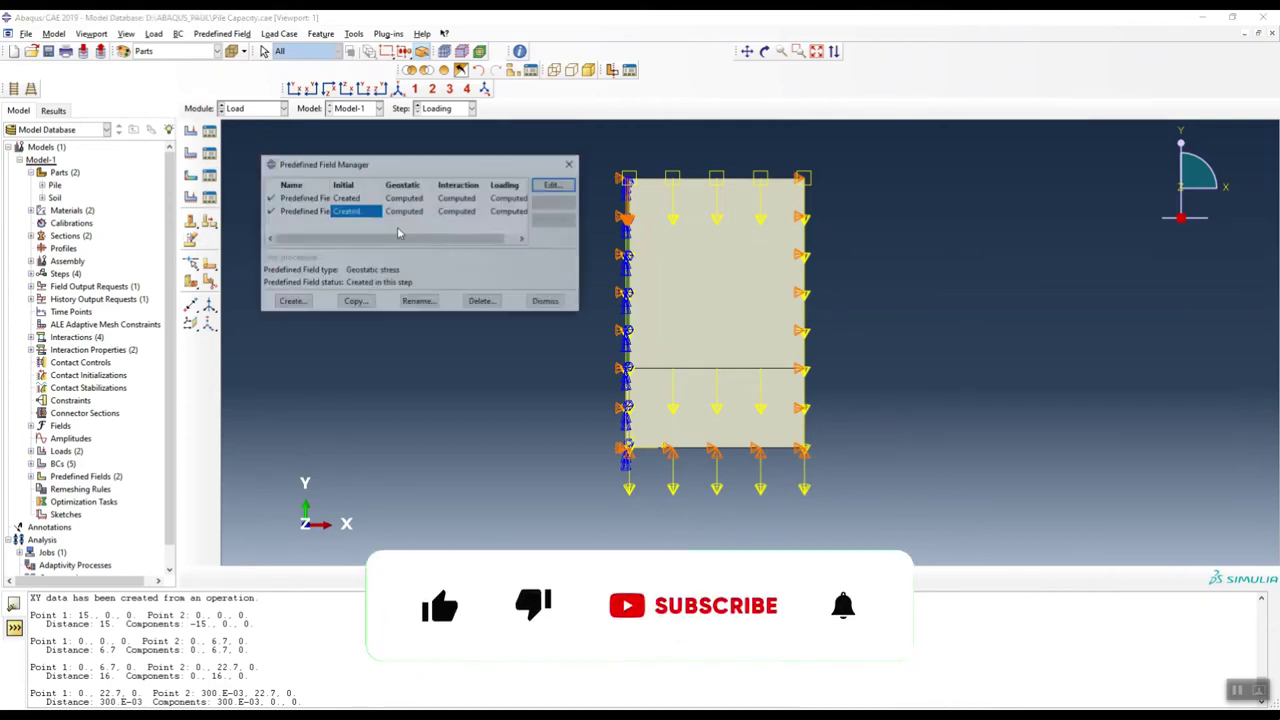
drag(470, 177, 1002, 207)
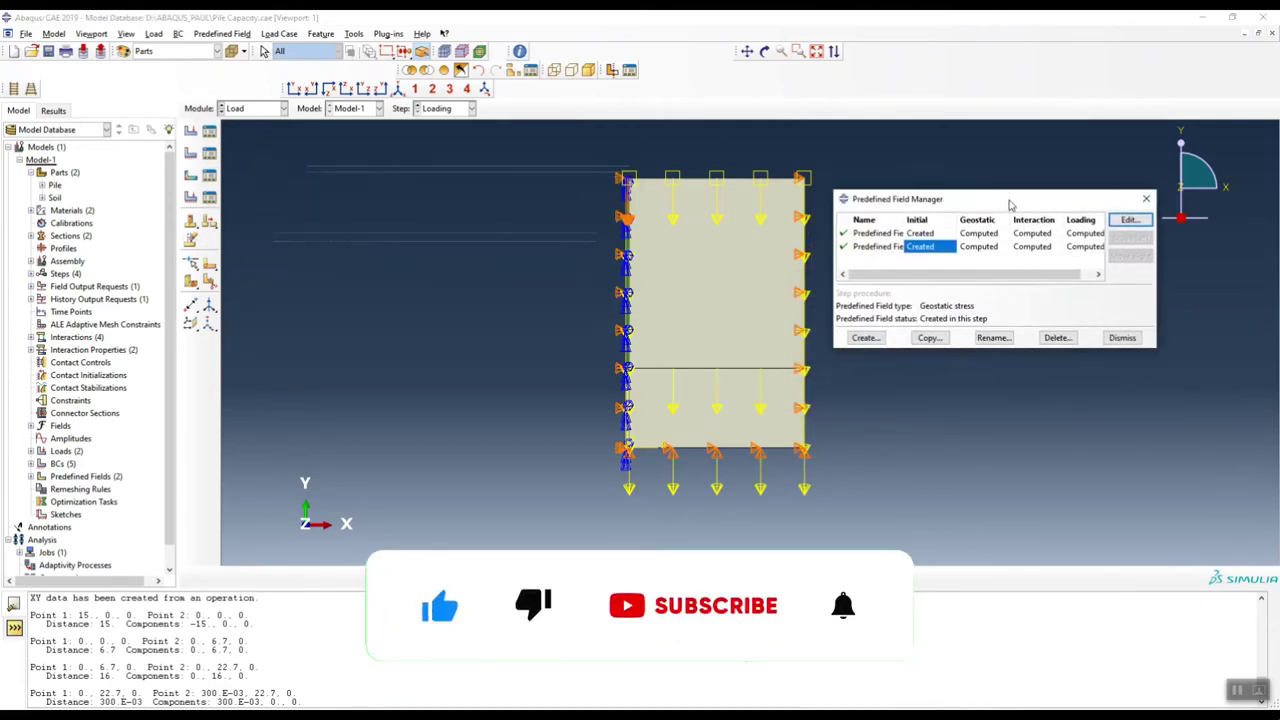
double_click(920, 233)
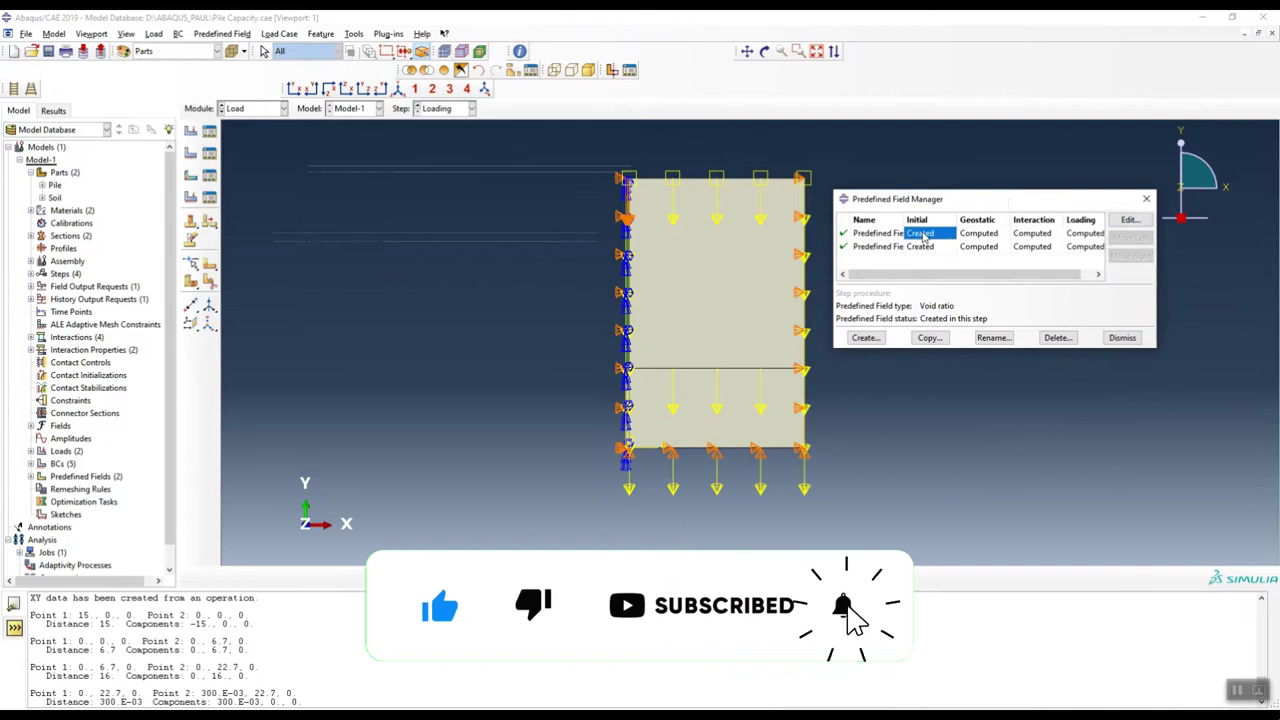
drag(499, 220, 401, 198)
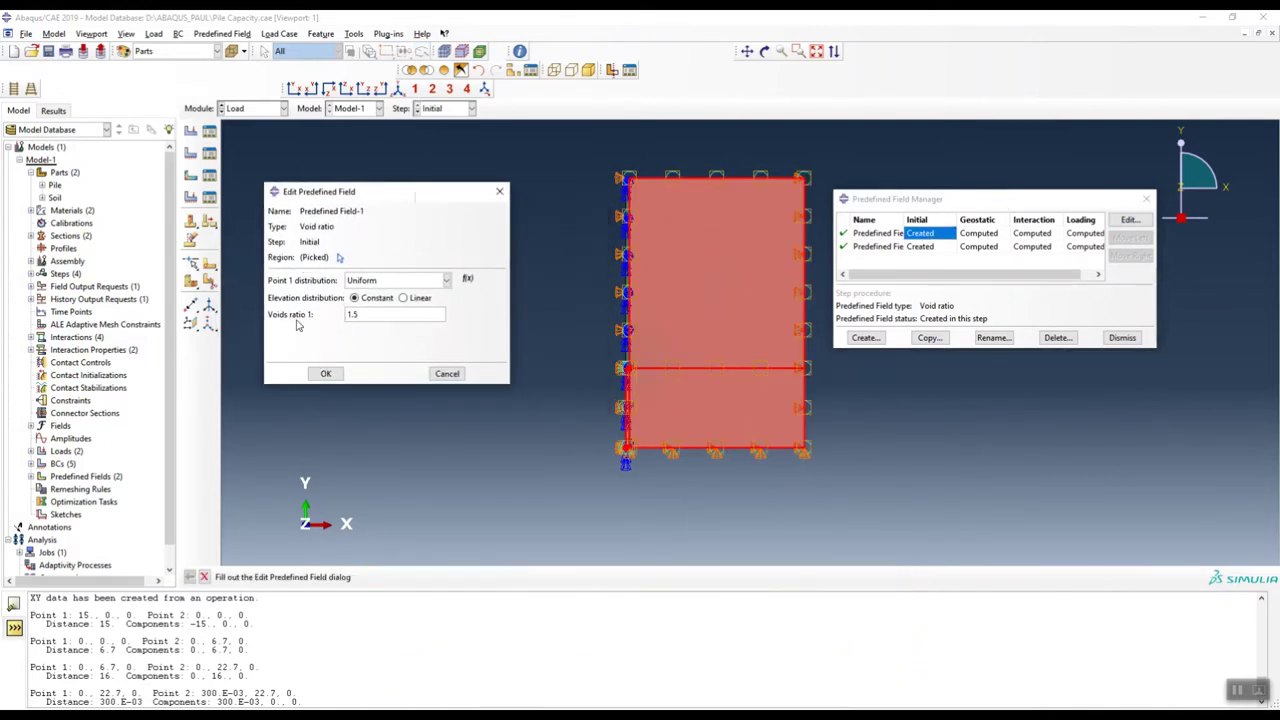
double_click(377, 315)
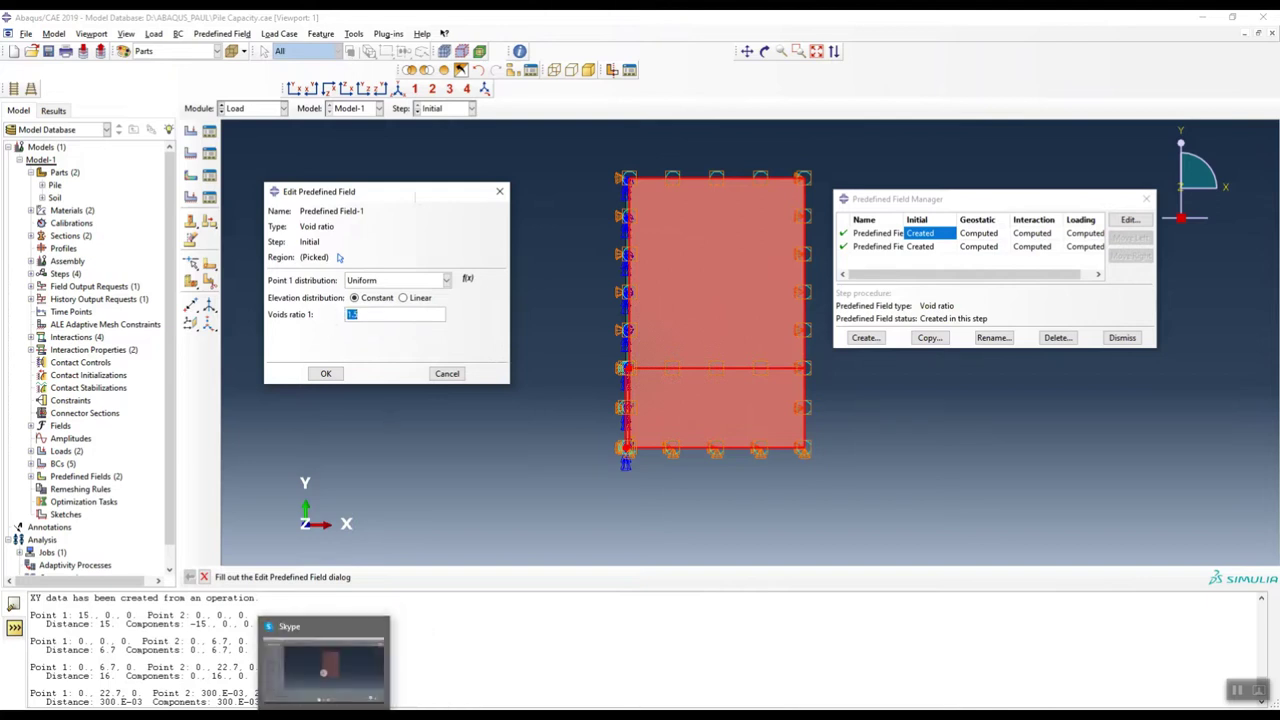
Check the clay's initial void ratio in the textbook's example text, then return to Abaqus/CAE and close the void ratio field without changes.
mouse_move(262, 716)
click(330, 660)
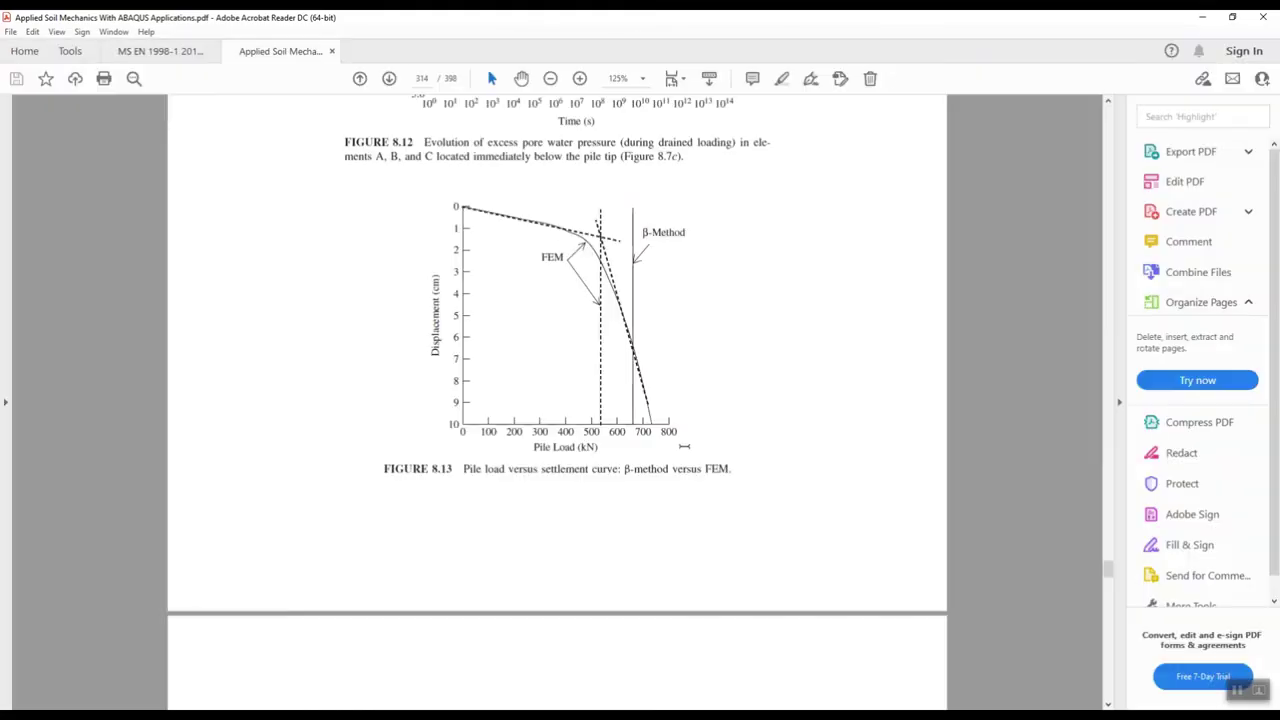
ctrl+scroll(650, 440, down, 4)
scroll(611, 364, up, 5)
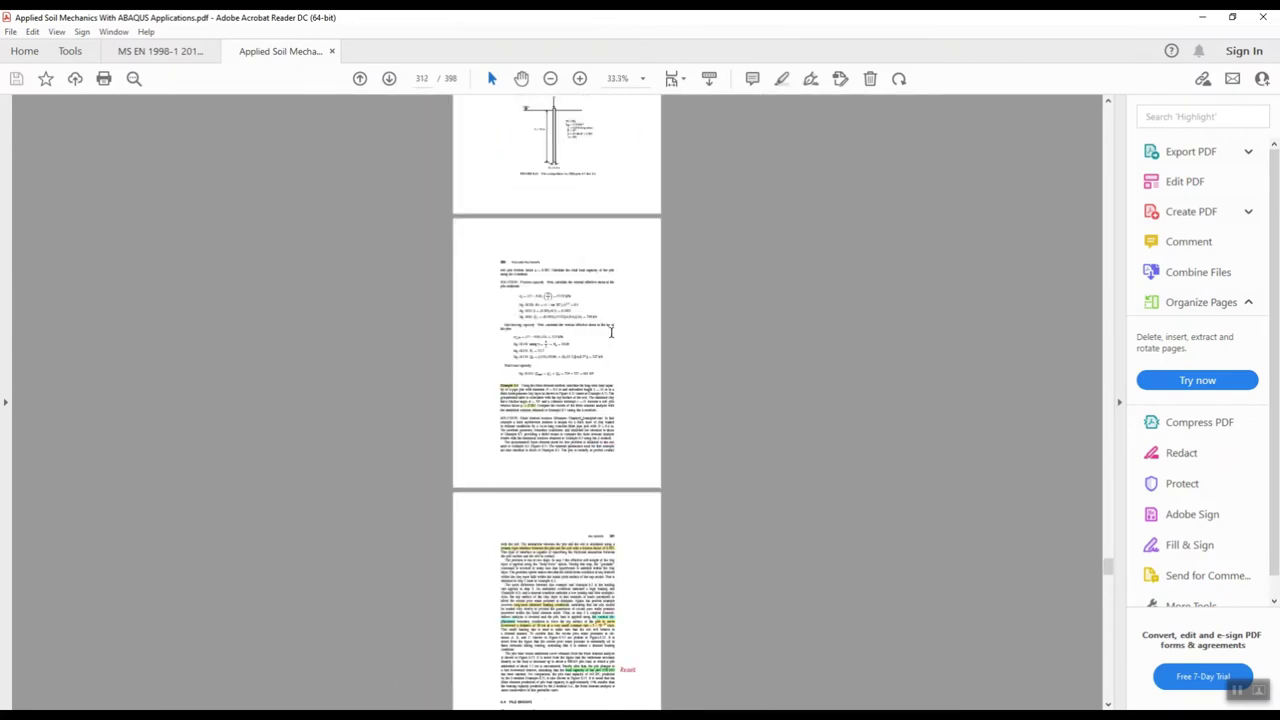
scroll(613, 390, up, 10)
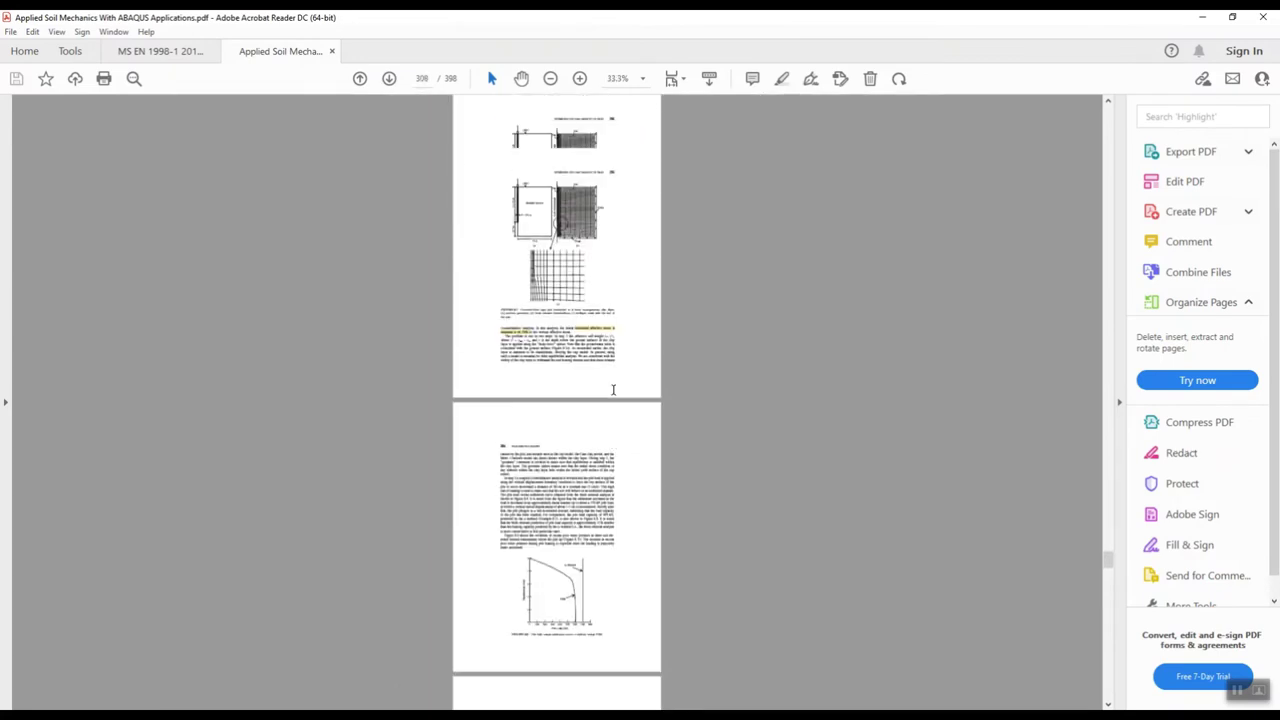
ctrl+scroll(613, 393, up, 7)
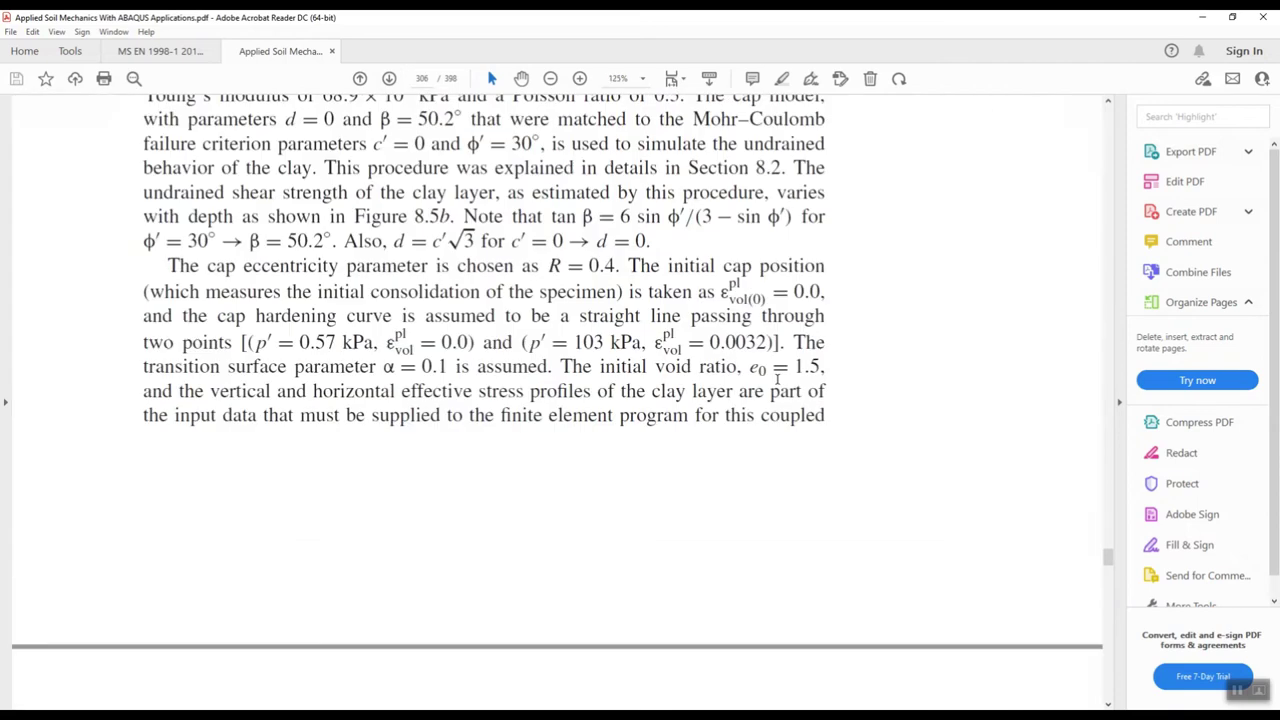
drag(656, 367, 738, 367)
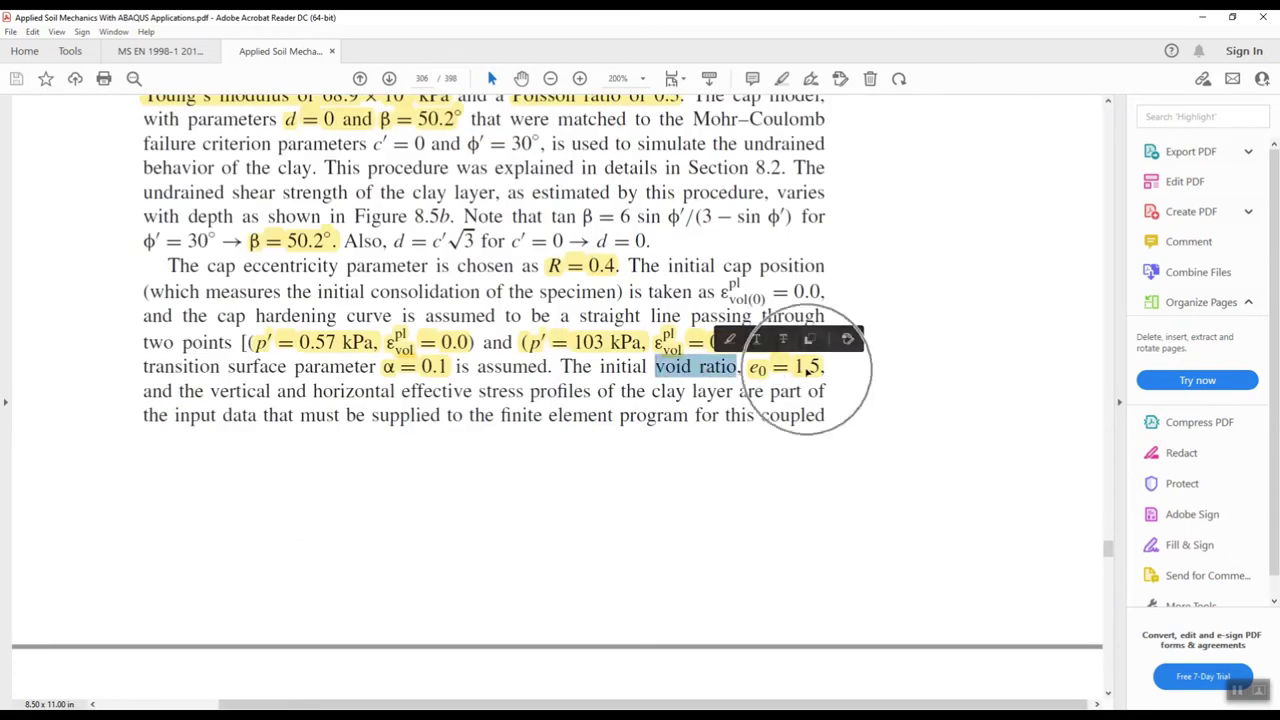
click(1202, 17)
text(1.5)
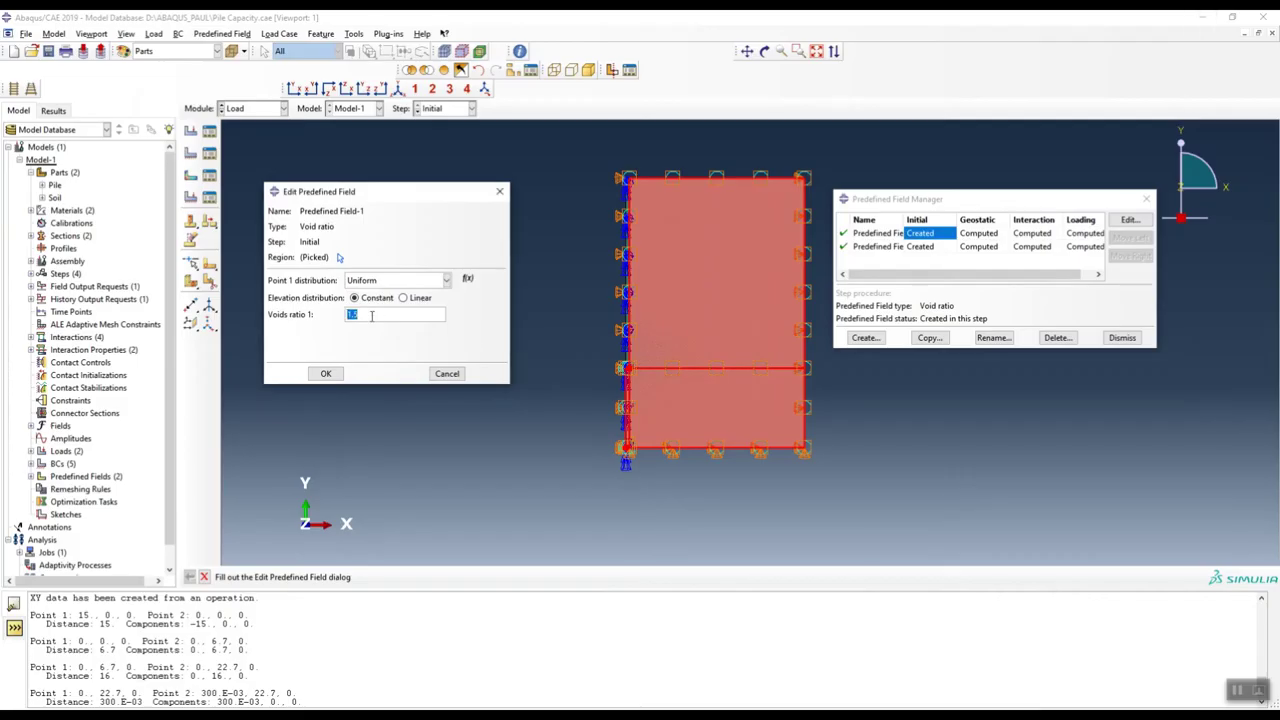
click(447, 374)
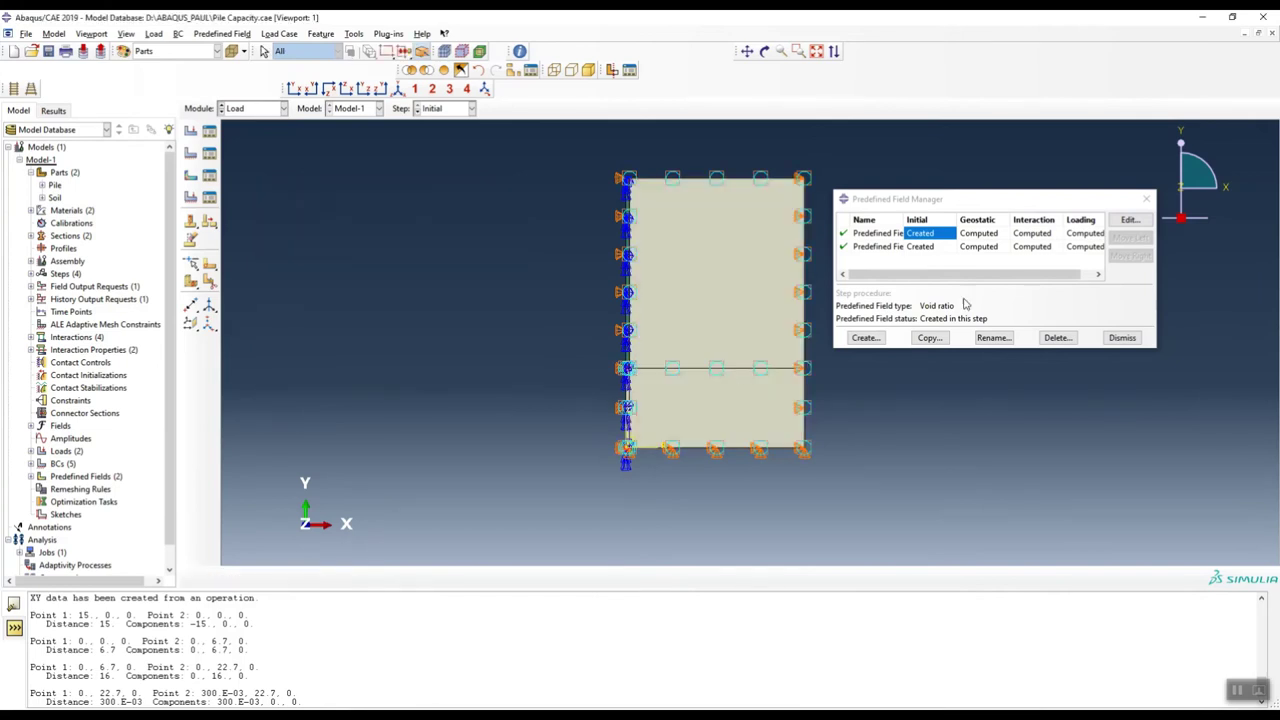
Open the geostatic stress field in the Initial step and relate its first stress magnitude and vertical coordinate to the soil surface with on-screen marks.
double_click(922, 248)
drag(1000, 220, 400, 198)
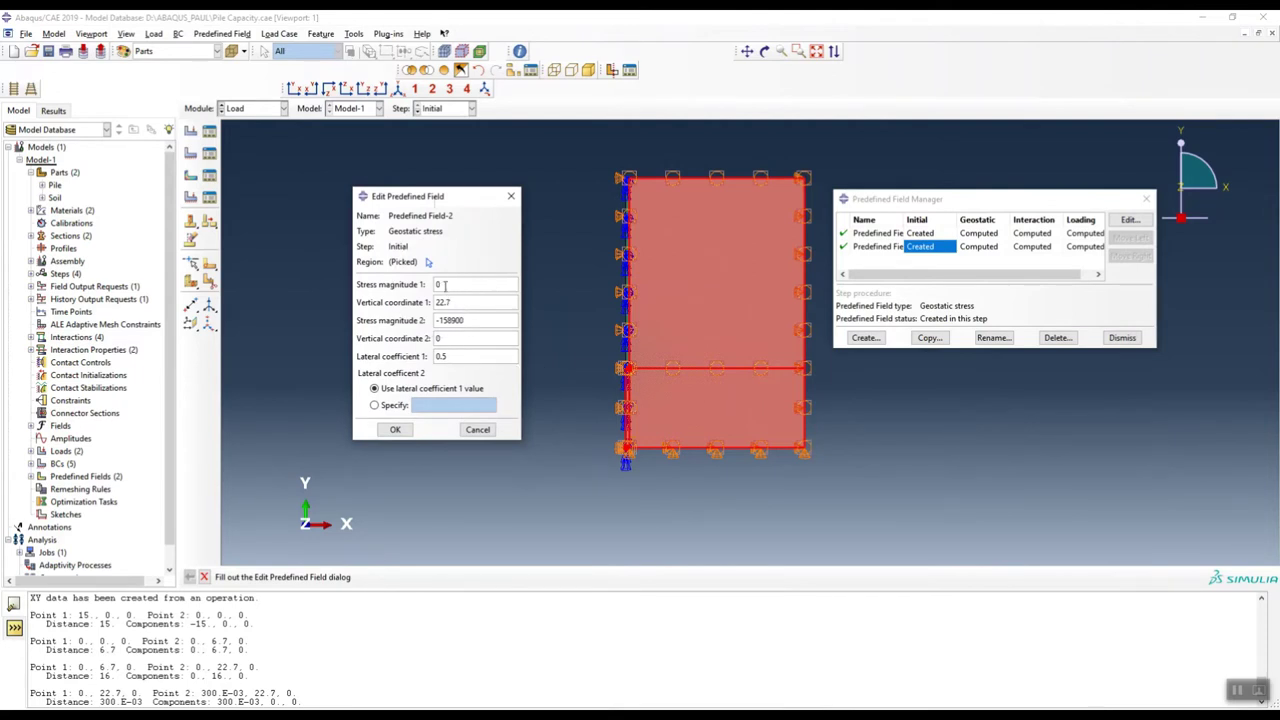
double_click(455, 302)
double_click(450, 285)
drag(603, 368, 607, 208)
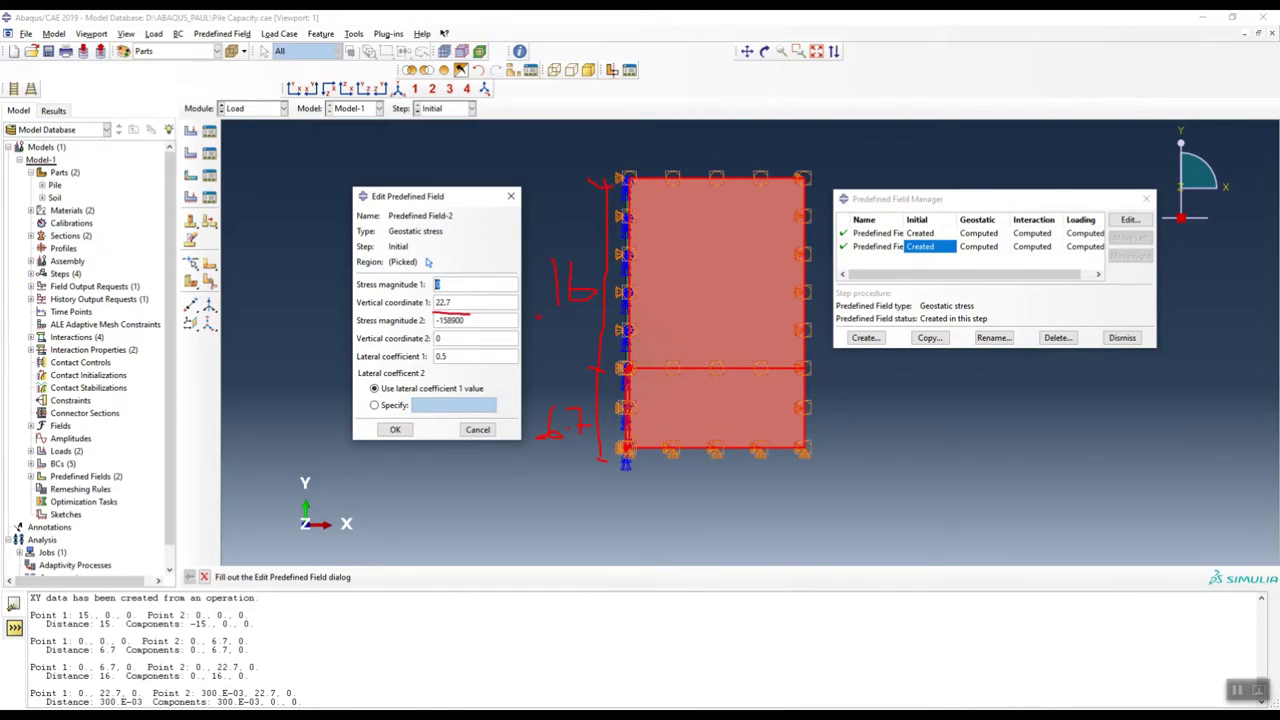
mouse_move(640, 181)
mouse_down()
mouse_move(804, 181)
mouse_move(756, 166)
mouse_up()
mouse_move(438, 284)
mouse_down()
mouse_move(582, 187)
mouse_move(668, 155)
mouse_move(735, 148)
mouse_up()
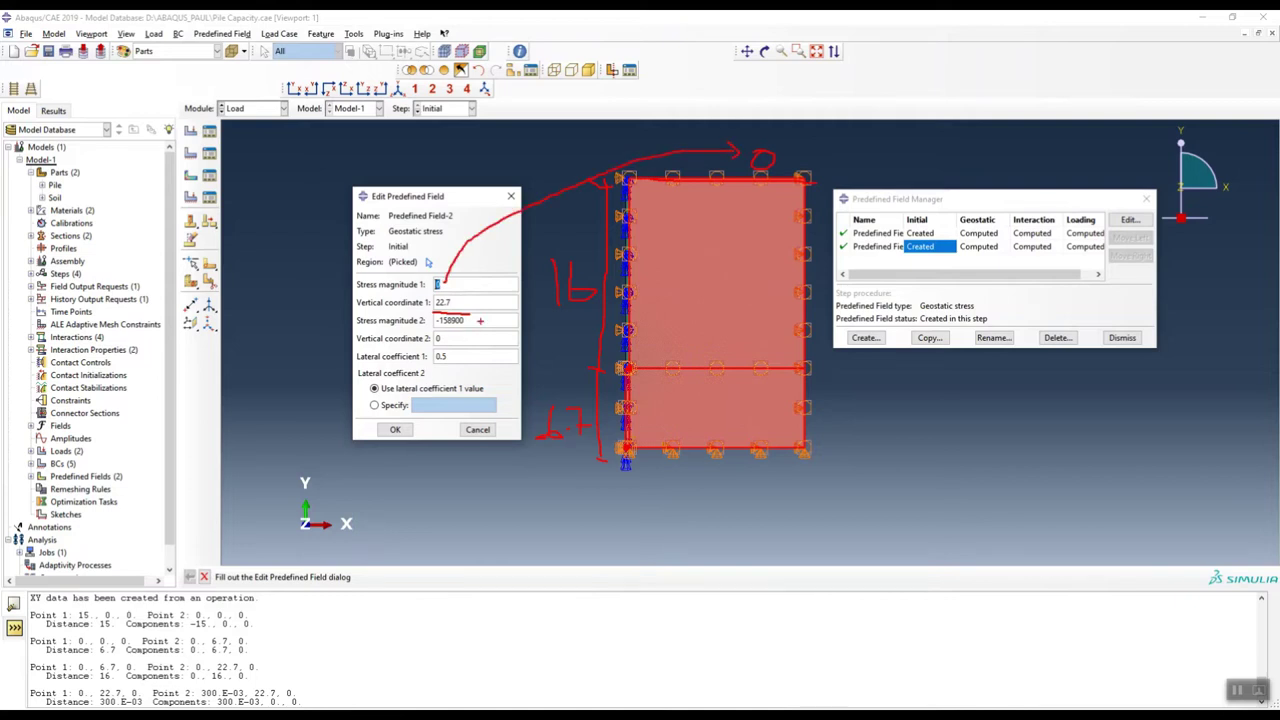
Annotate the second stress magnitude with its density times gravity calculation, correct the handwritten term, and clear the on-screen marks.
drag(477, 314, 477, 333)
drag(497, 375, 510, 388)
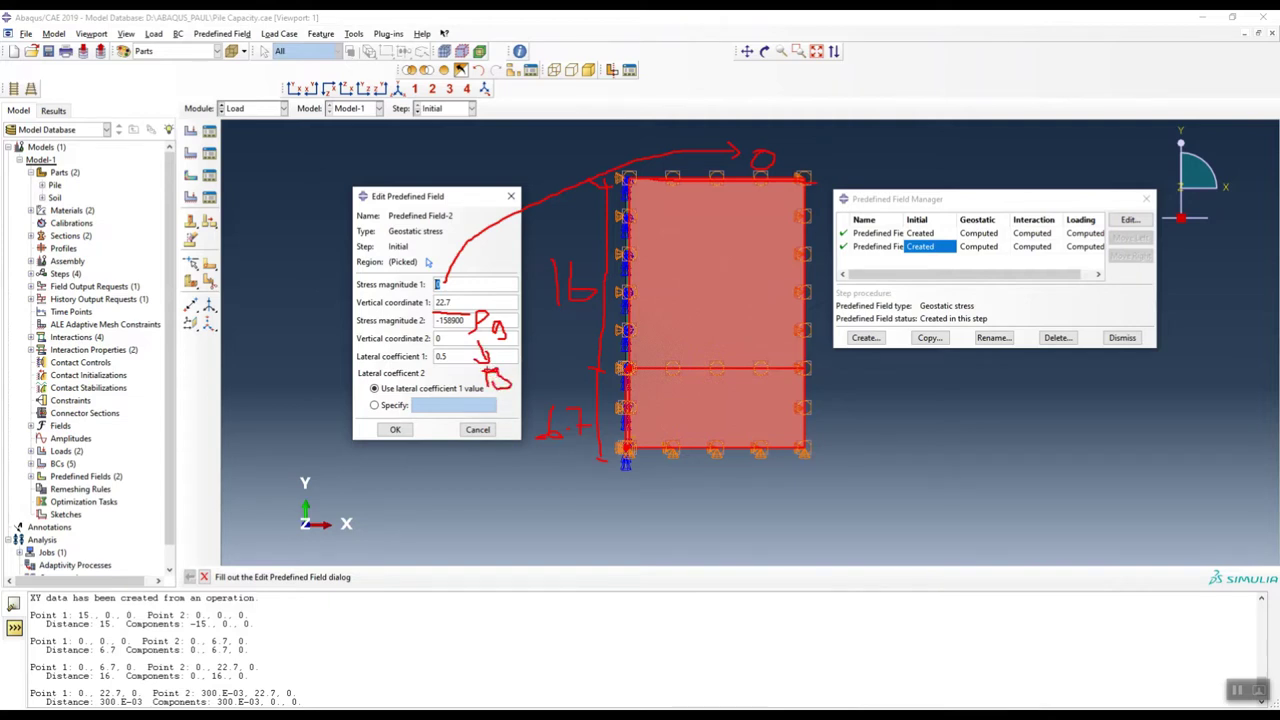
key(ctrl+z)
drag(486, 372, 482, 388)
key(ctrl+z)
drag(508, 366, 505, 376)
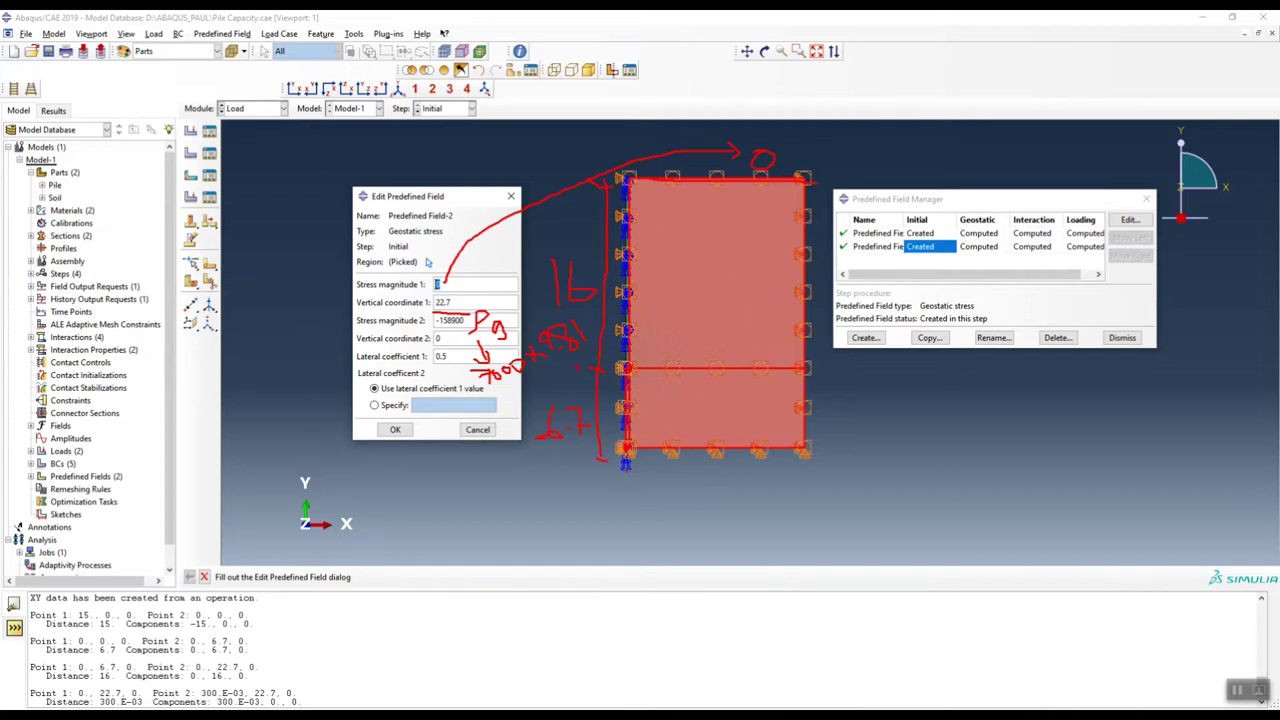
key(Escape)
Examine the geostatic field's second stress magnitude and vertical coordinate against the soil base.
drag(468, 320, 438, 321)
double_click(449, 341)
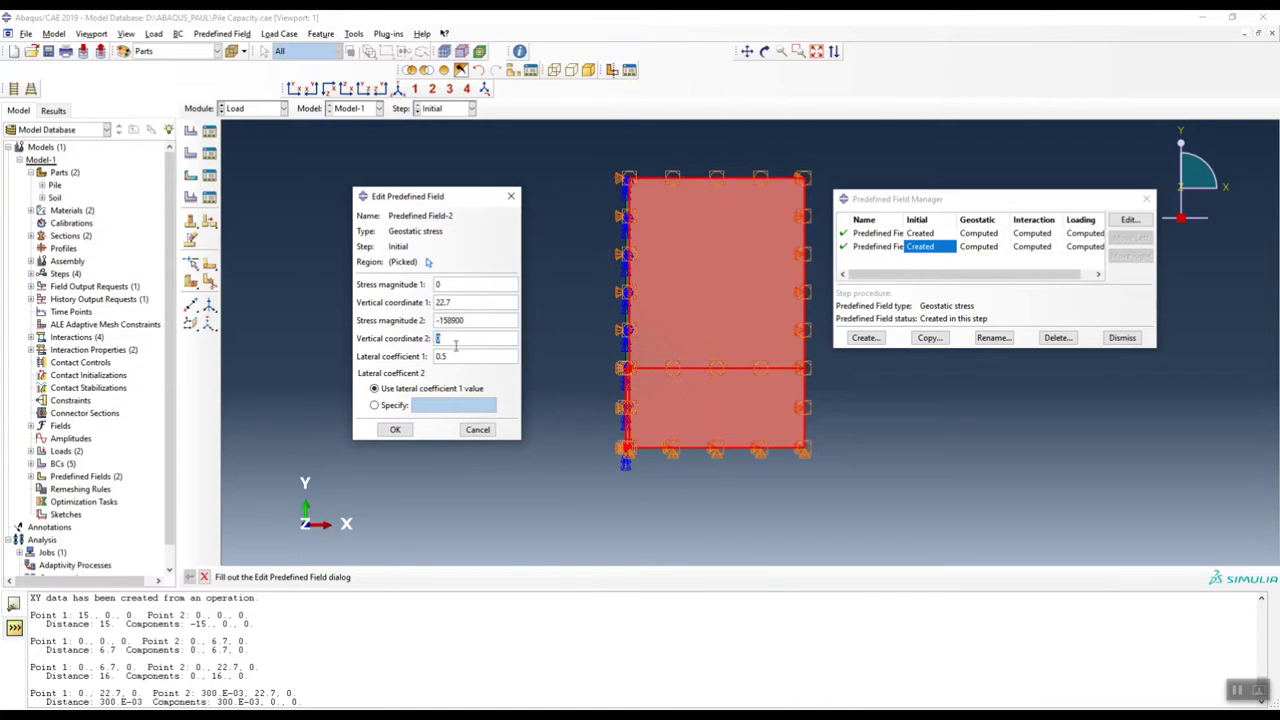
click(664, 454)
Switch to the textbook PDF and check the initial horizontal effective stress assumption below Figure 8.7, then return to Abaqus/CAE.
mouse_move(345, 718)
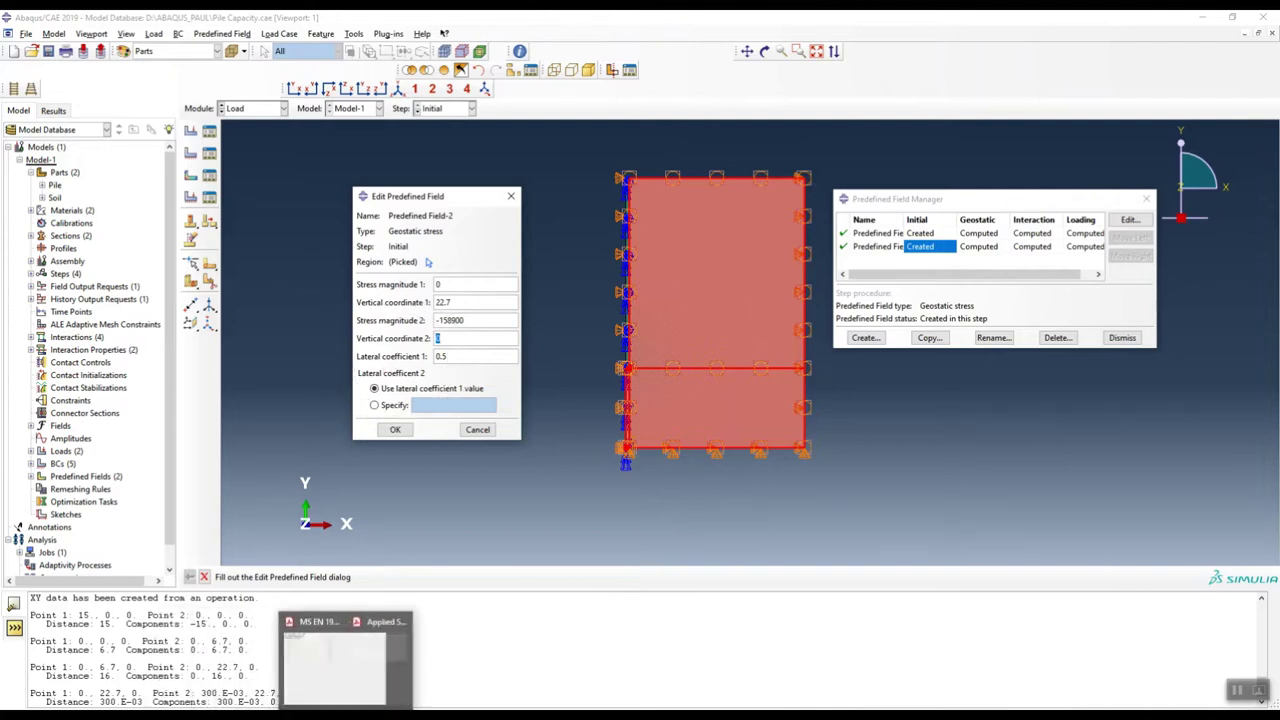
click(330, 662)
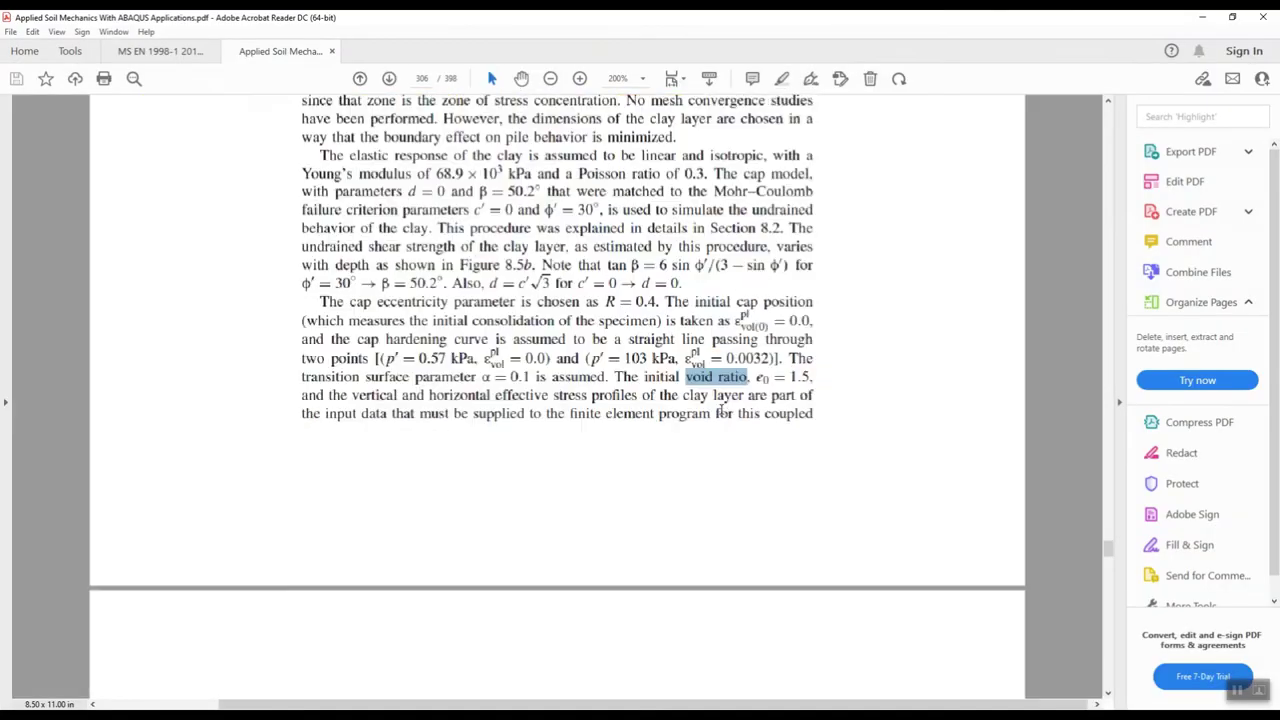
ctrl+scroll(715, 405, down, 3)
scroll(702, 402, down, 4)
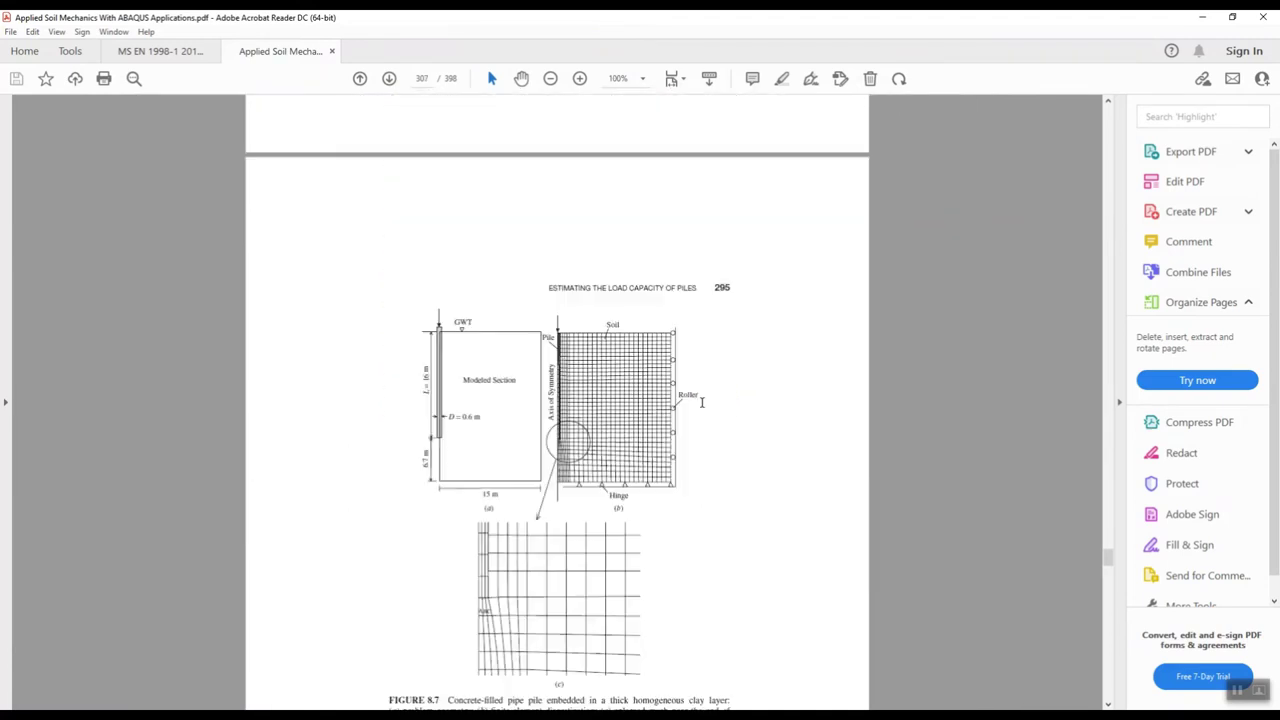
scroll(702, 402, down, 3)
ctrl+scroll(662, 499, up, 3)
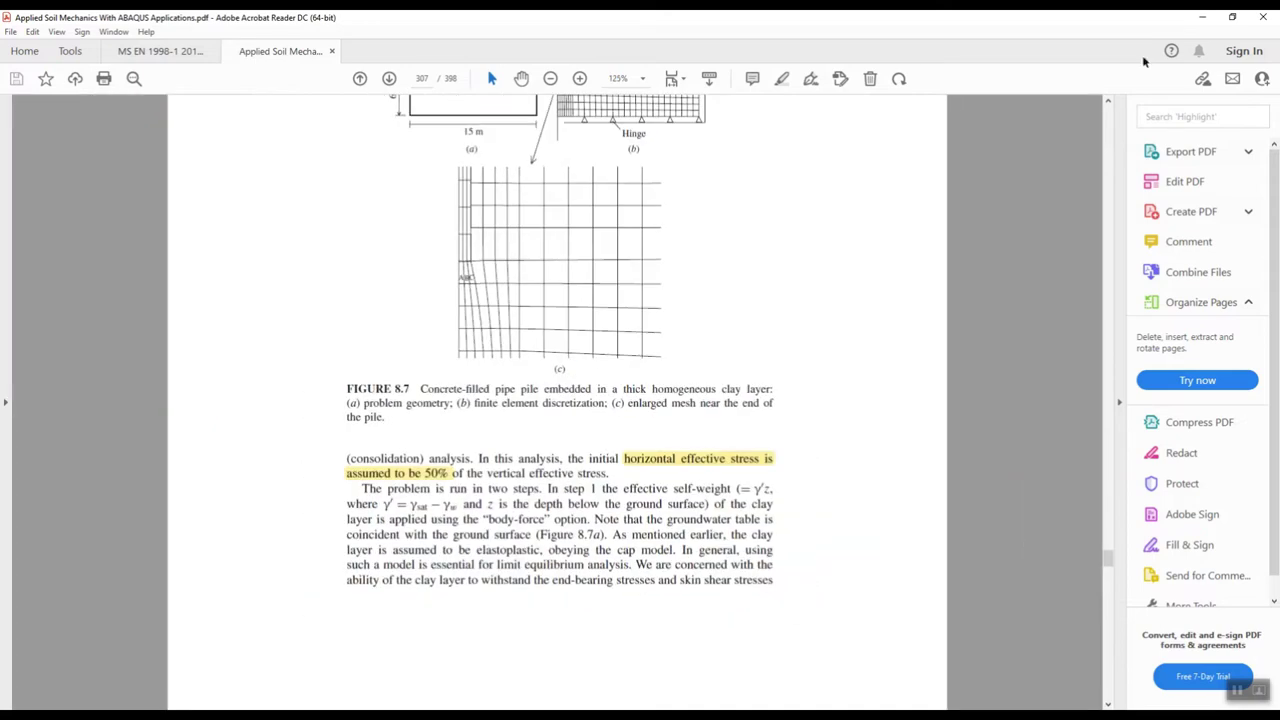
click(1202, 17)
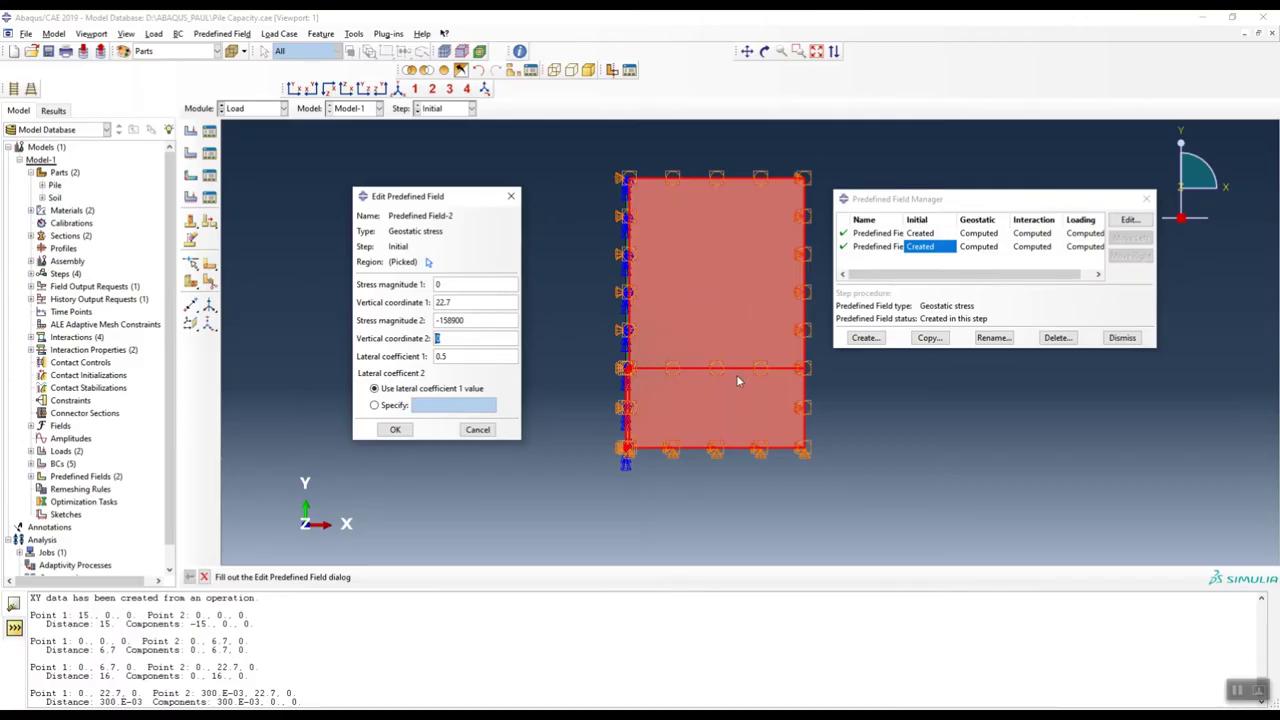
Check lateral coefficient 1 of the geostatic stress field, then close the field editor and the Predefined Field Manager without changes.
click(452, 356)
double_click(440, 358)
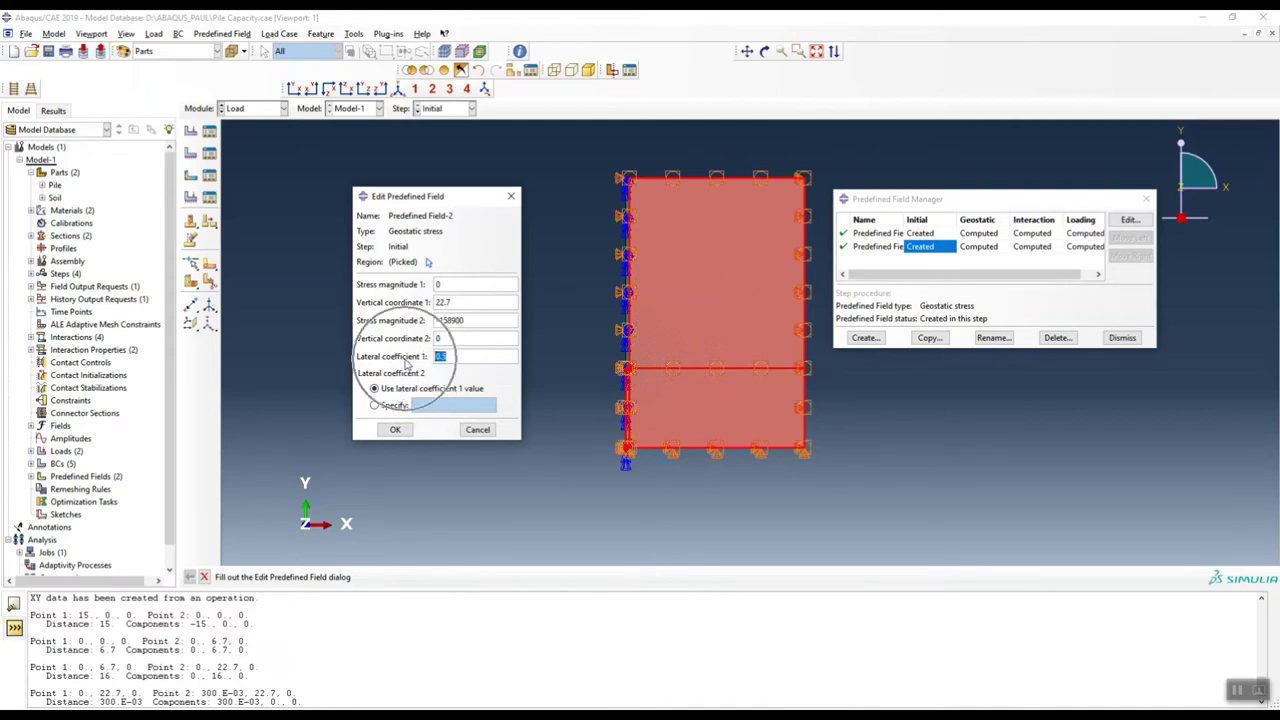
click(511, 196)
click(1146, 200)
scroll(486, 358, up, 2)
scroll(486, 356, down, 3)
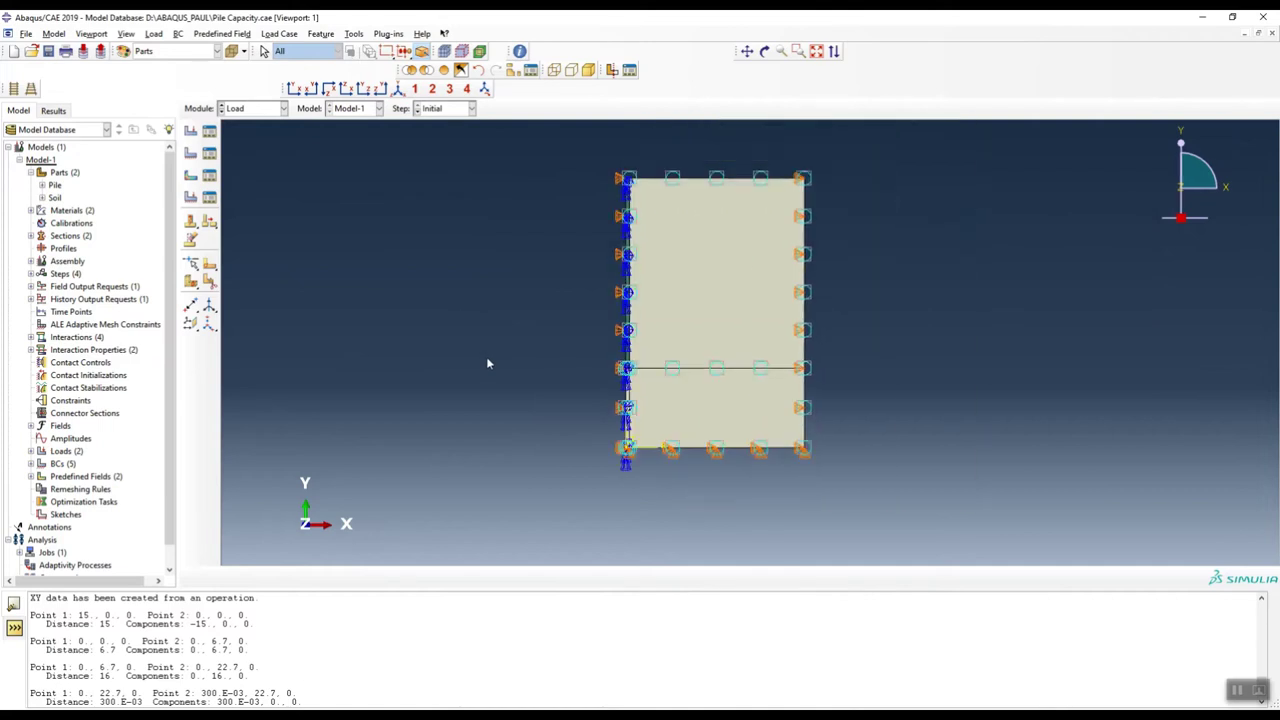
Switch to the Mesh module and examine the assembly's element widths across the soil up to its outer edge.
click(283, 108)
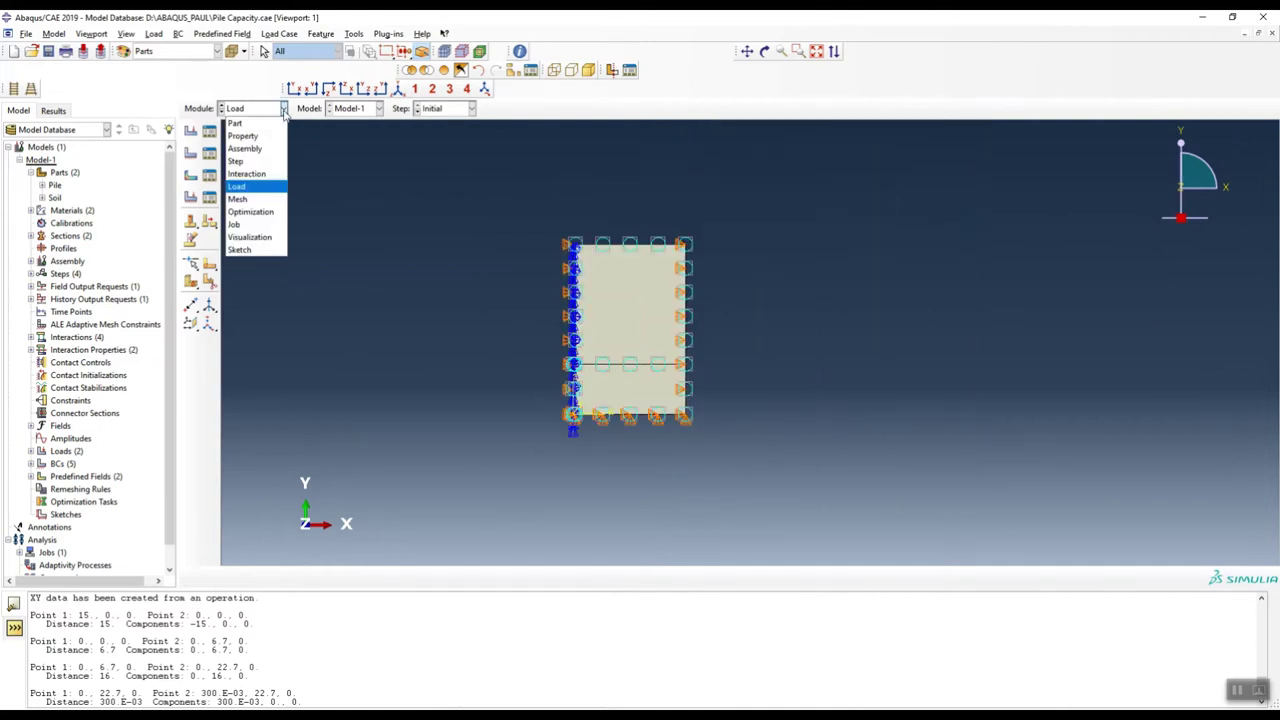
click(252, 198)
scroll(625, 248, up, 5)
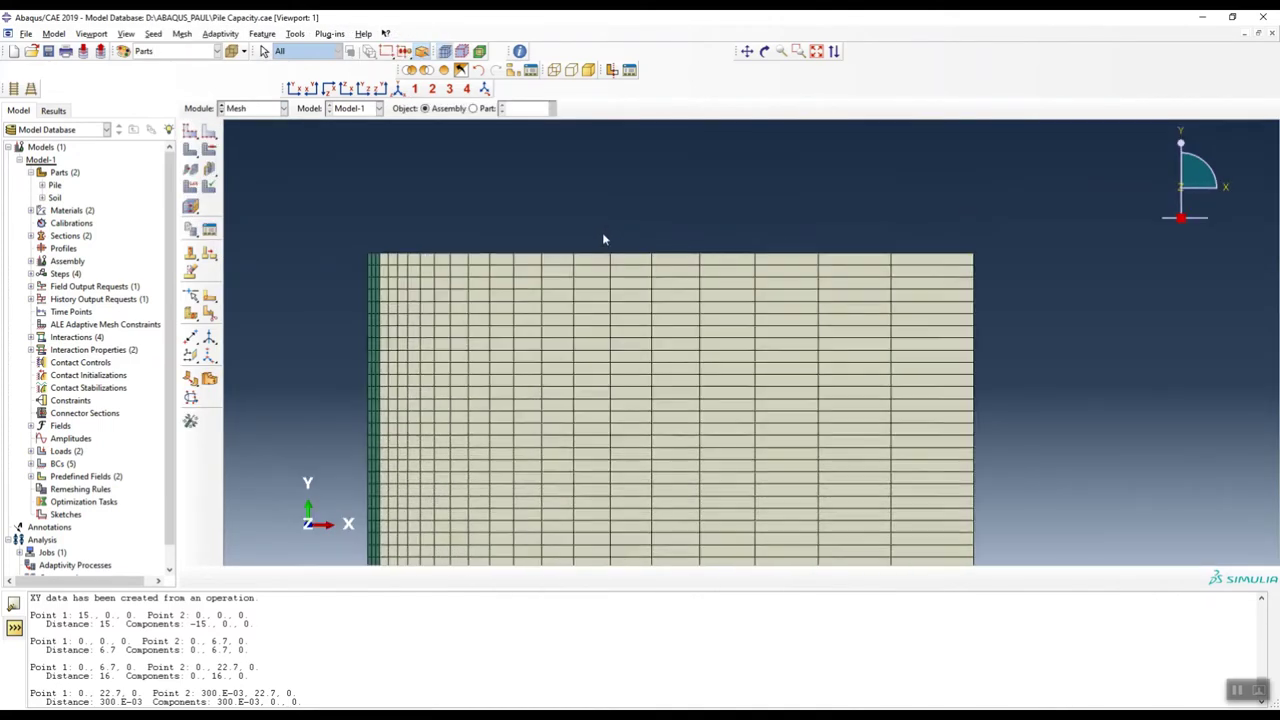
scroll(751, 271, up, 2)
scroll(926, 246, down, 2)
scroll(623, 257, up, 1)
scroll(533, 265, down, 1)
scroll(1083, 257, down, 1)
scroll(980, 263, up, 2)
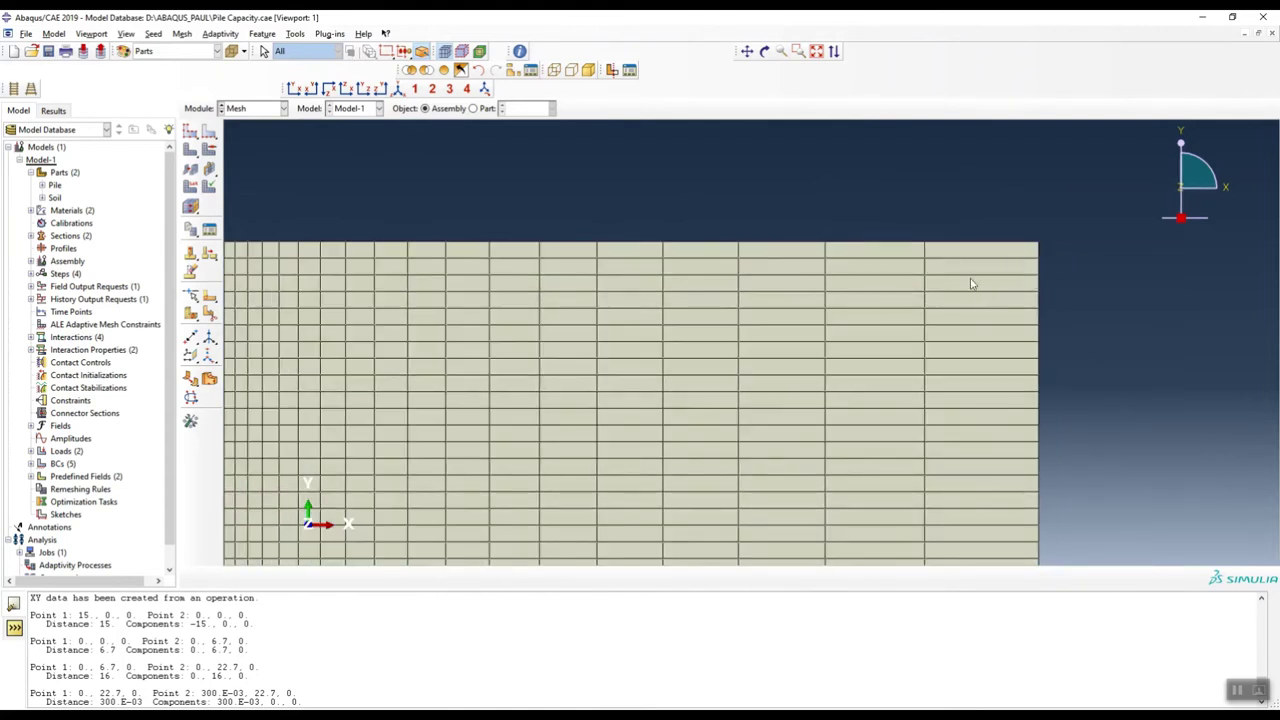
scroll(1018, 266, down, 1)
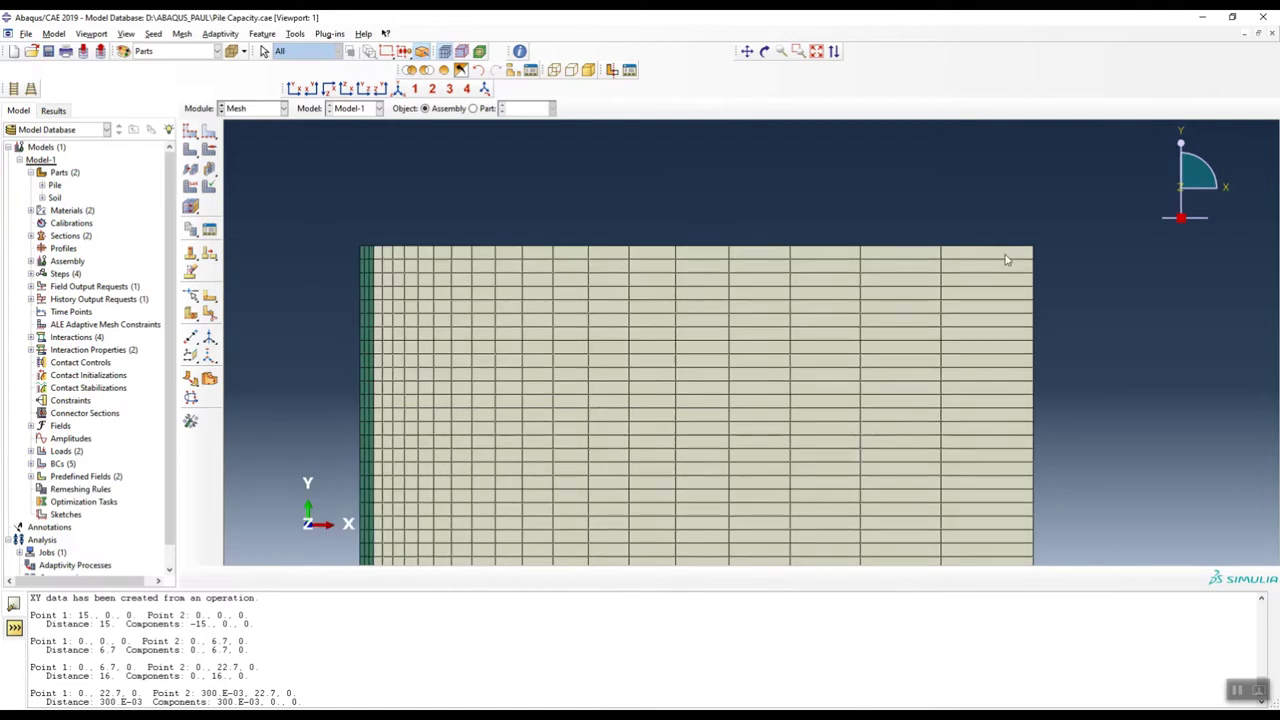
Examine the mesh refinement in the pile and the adjacent soil, including the overall element layout along the pile's depth.
scroll(375, 258, up, 3)
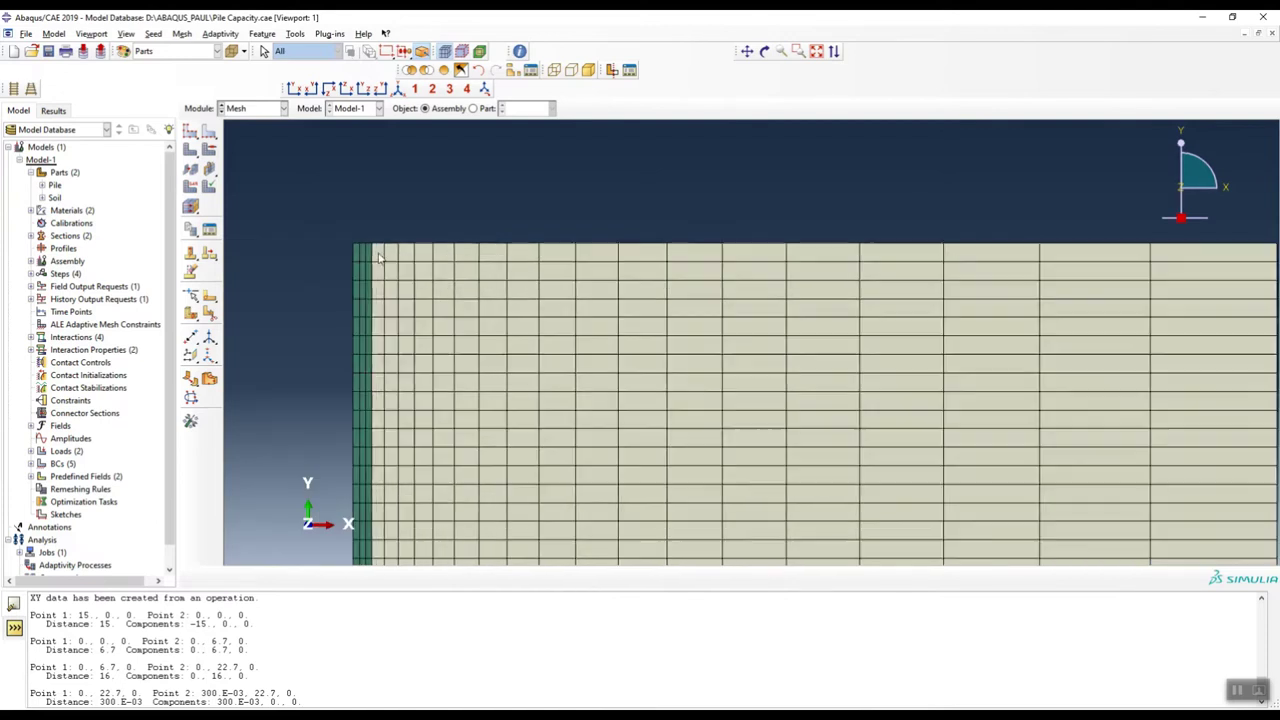
scroll(835, 255, down, 1)
scroll(580, 257, up, 2)
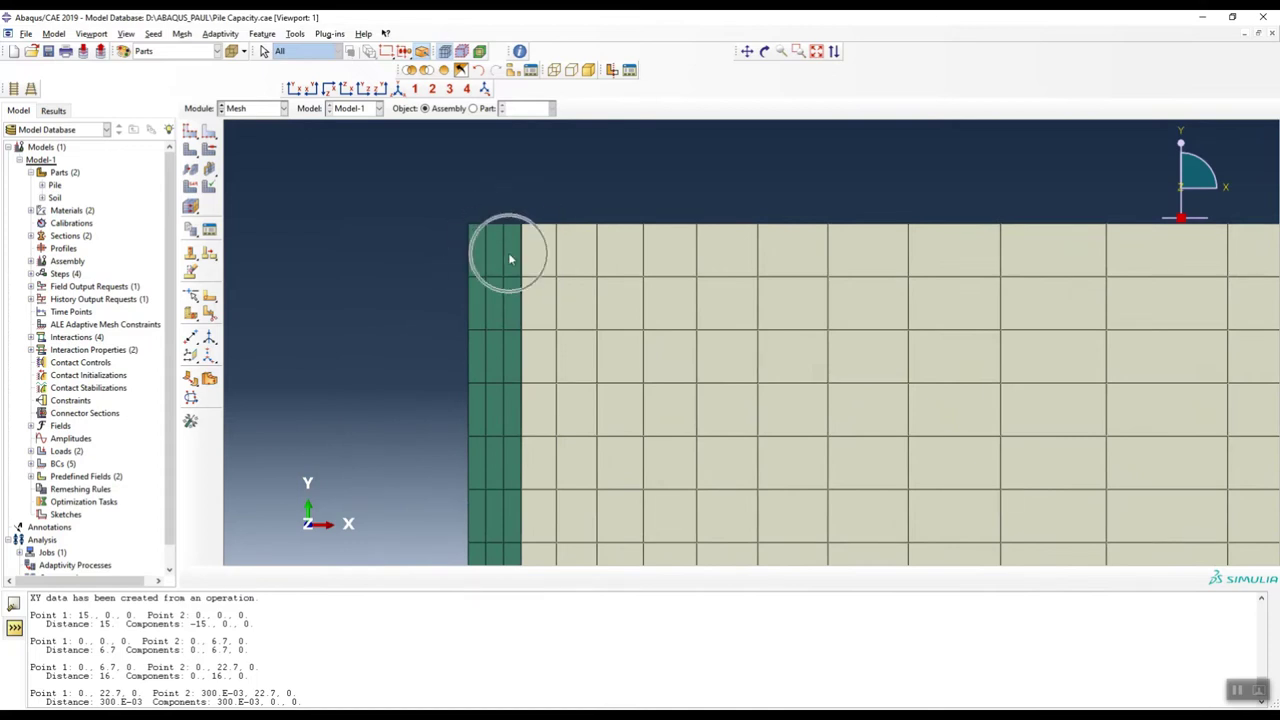
scroll(500, 272, down, 1)
scroll(500, 272, down, 2)
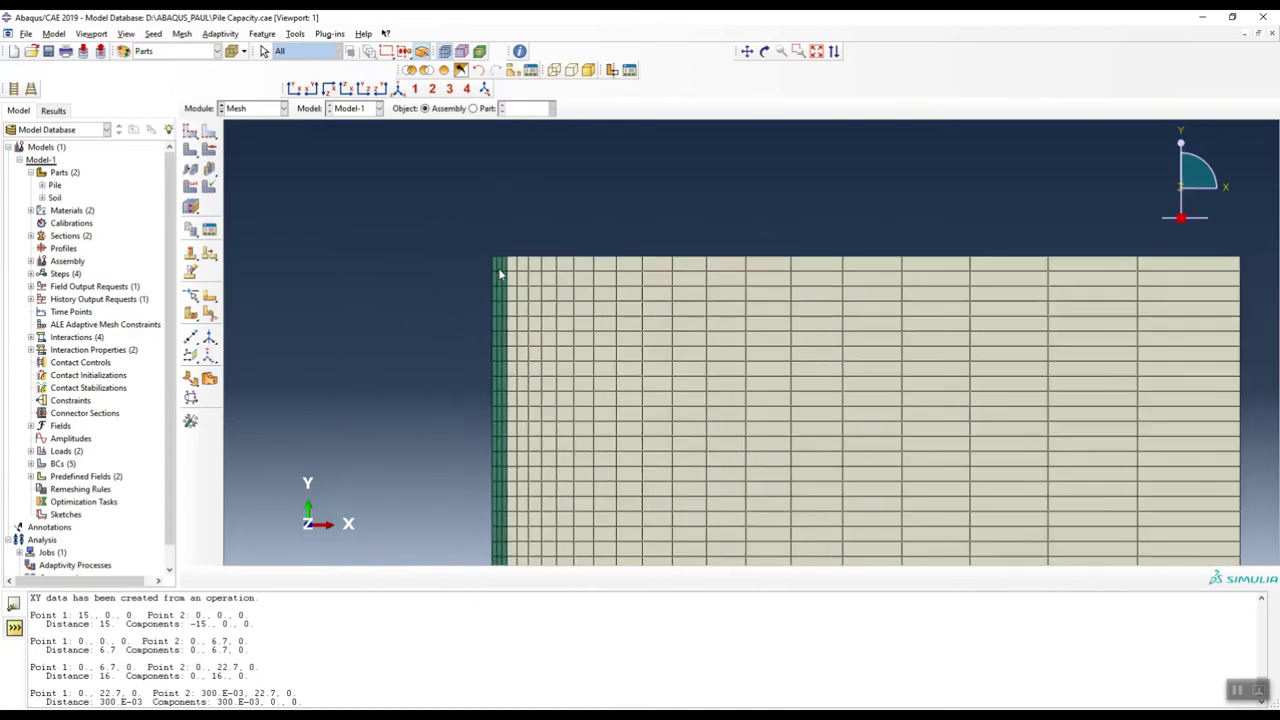
scroll(500, 272, down, 3)
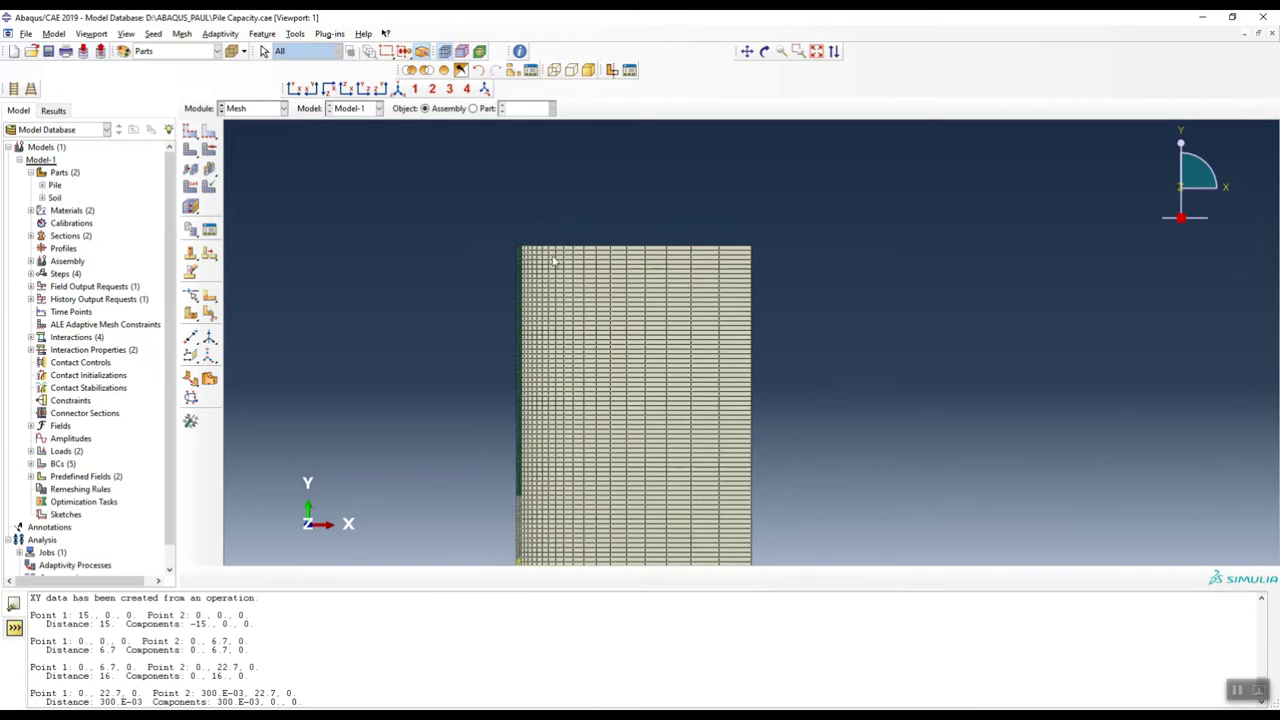
scroll(560, 264, down, 1)
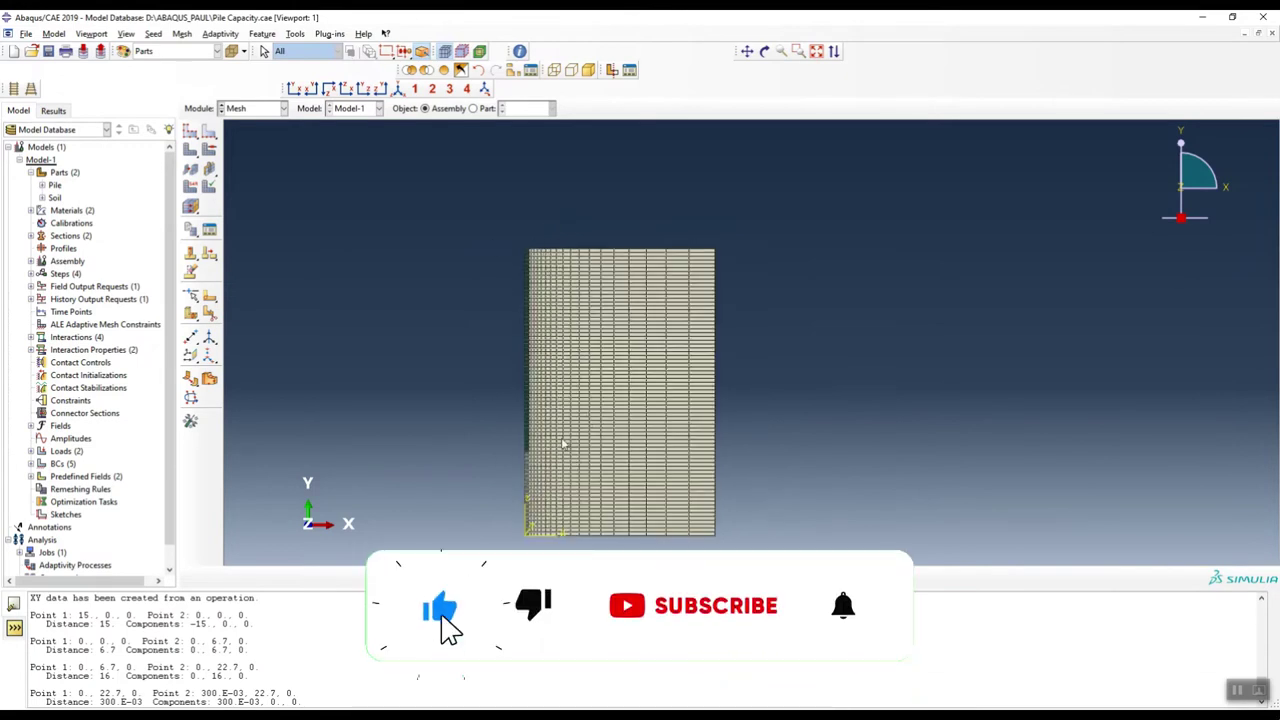
scroll(530, 300, up, 2)
scroll(534, 277, down, 1)
scroll(526, 238, up, 2)
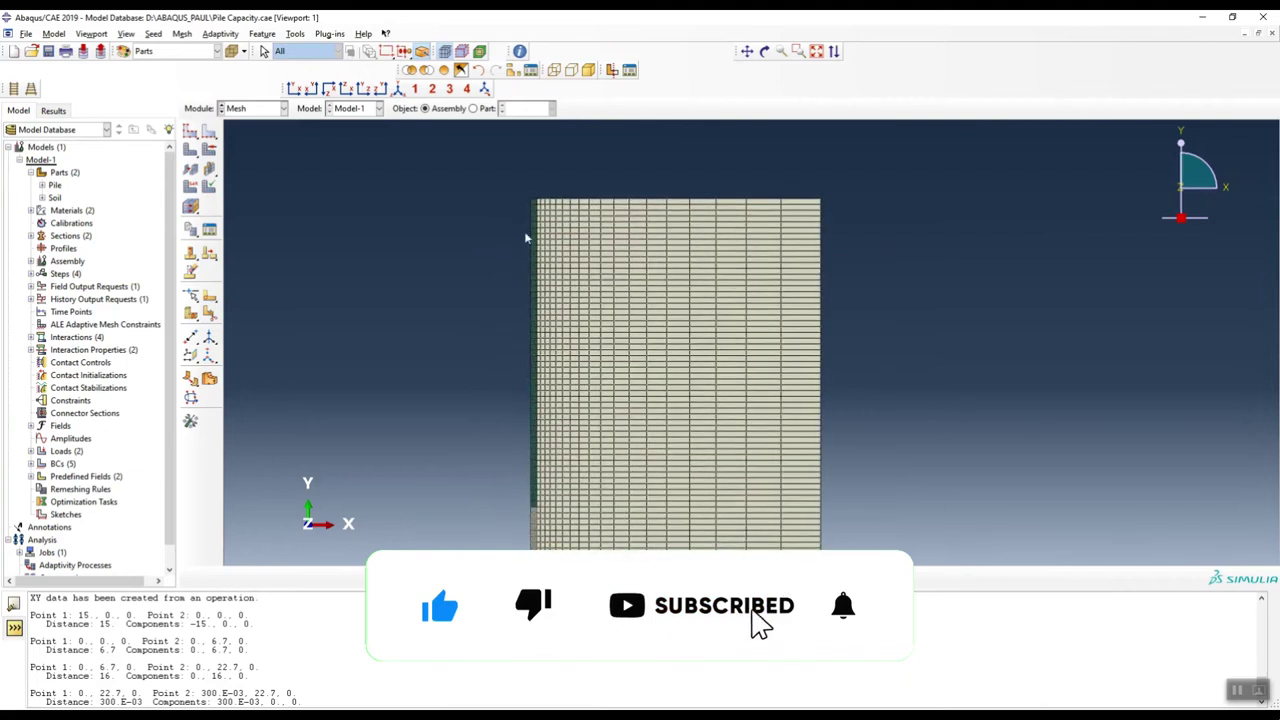
Switch to the textbook PDF and enlarge the finite element mesh in Figure 8.7(b) to inspect its element spacing.
mouse_move(275, 715)
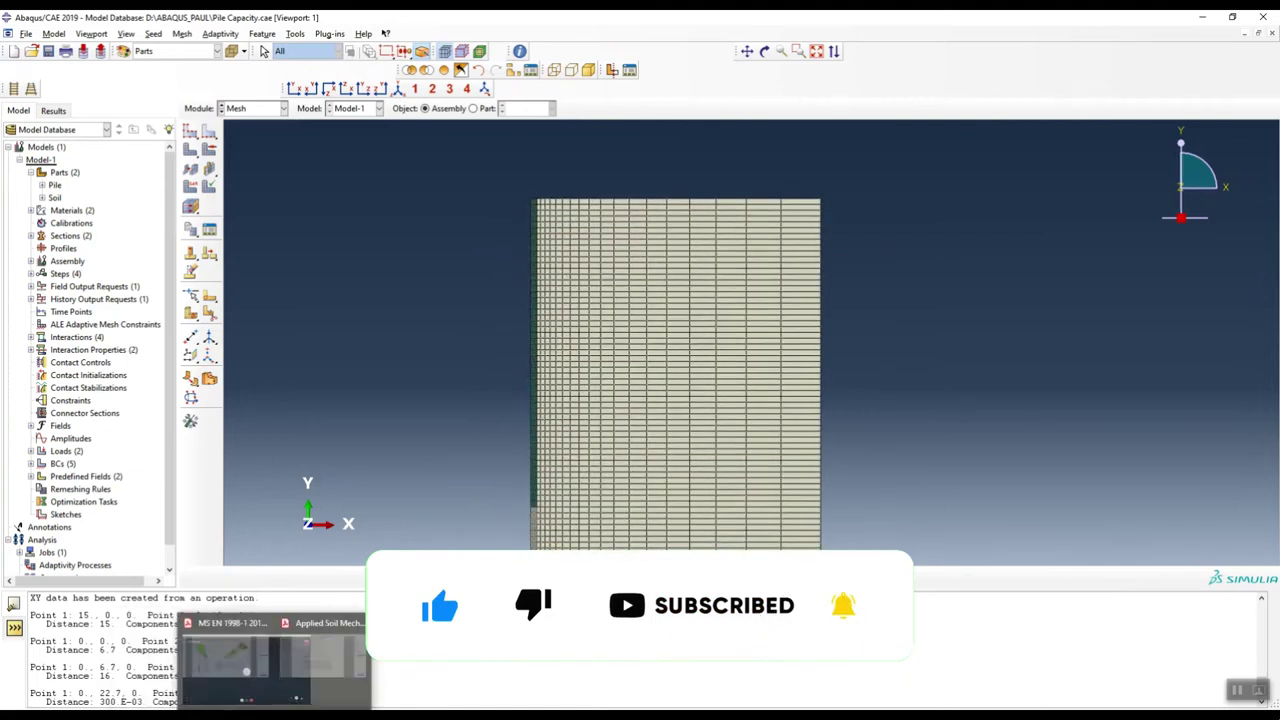
click(322, 660)
ctrl+scroll(590, 300, down, 3)
ctrl+scroll(586, 297, up, 7)
ctrl+scroll(596, 248, down, 2)
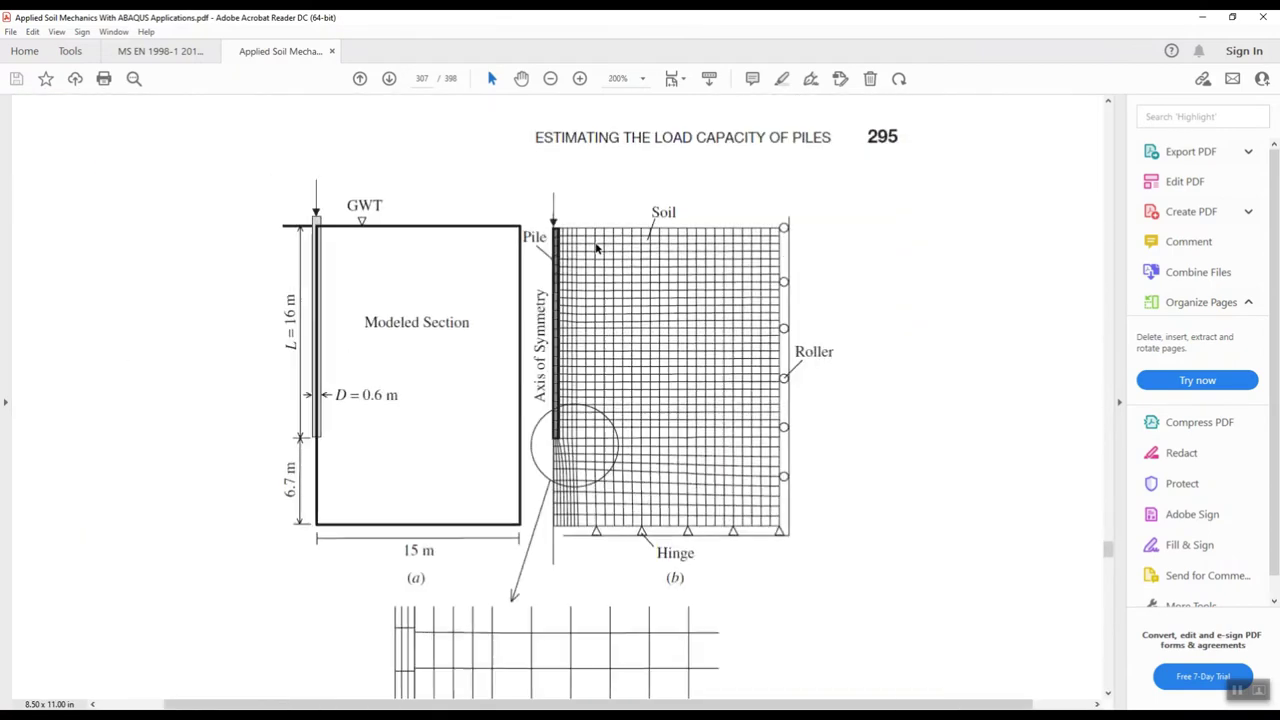
ctrl+scroll(596, 248, up, 3)
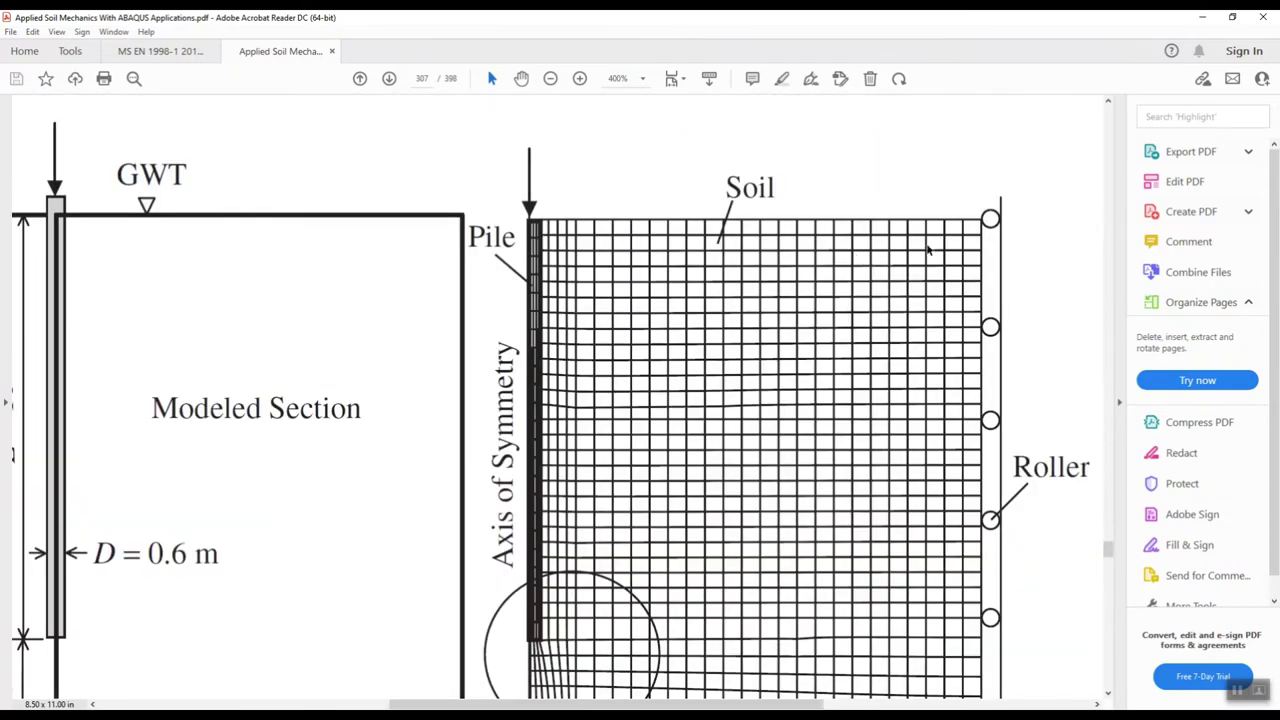
ctrl+scroll(966, 240, up, 1)
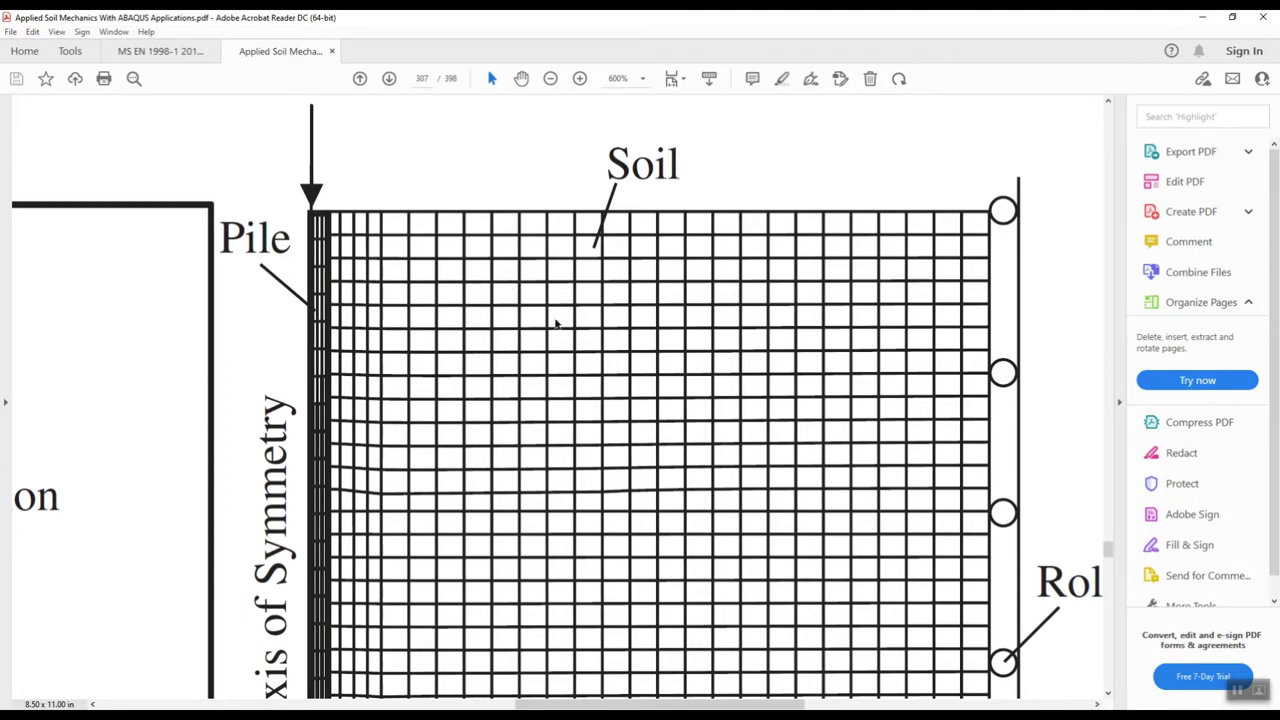
Mark the outer soil, near-pile soil and pile mesh zones above Figure 8.7(b) and number them 1, 2 and 3.
click(327, 229)
click(987, 178)
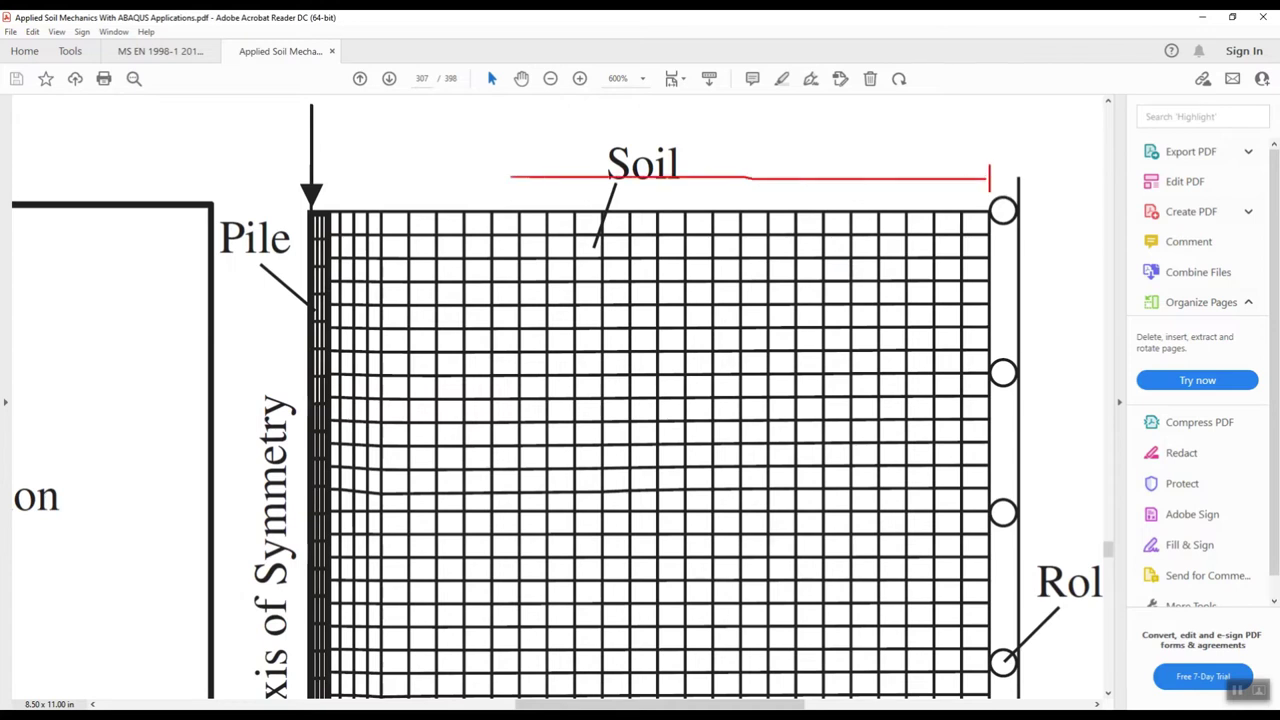
click(381, 176)
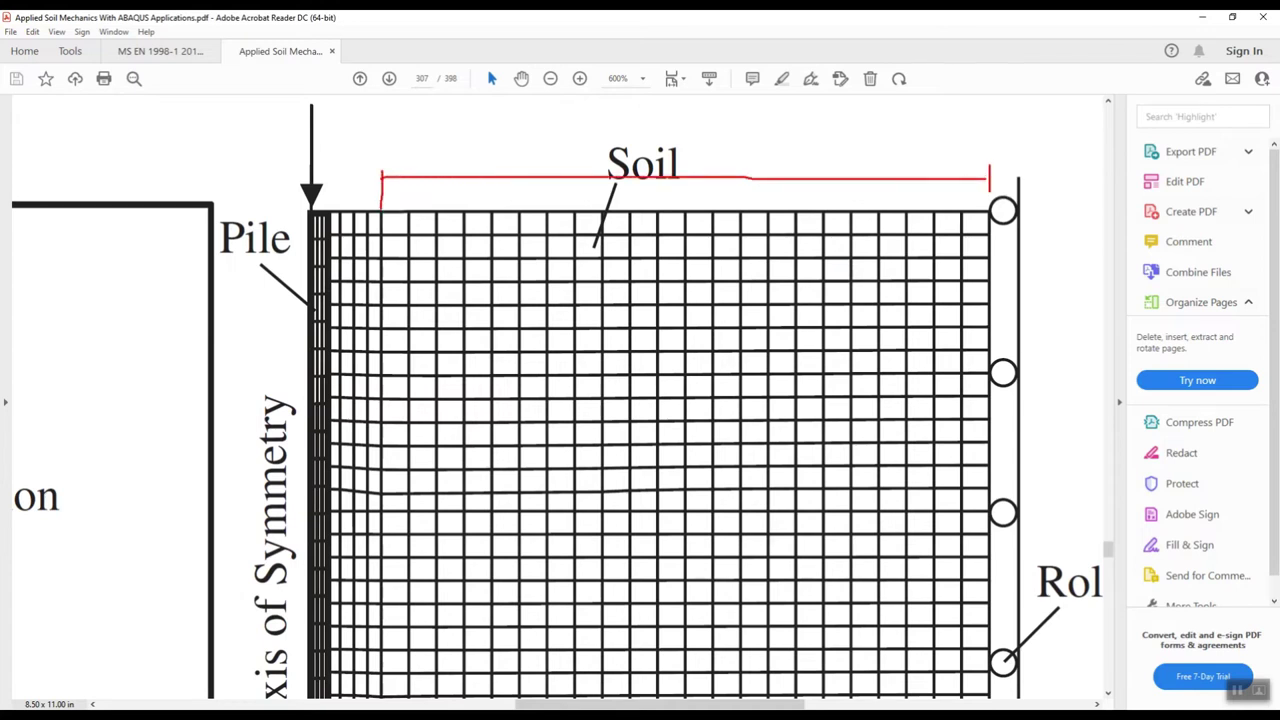
click(330, 175)
click(291, 187)
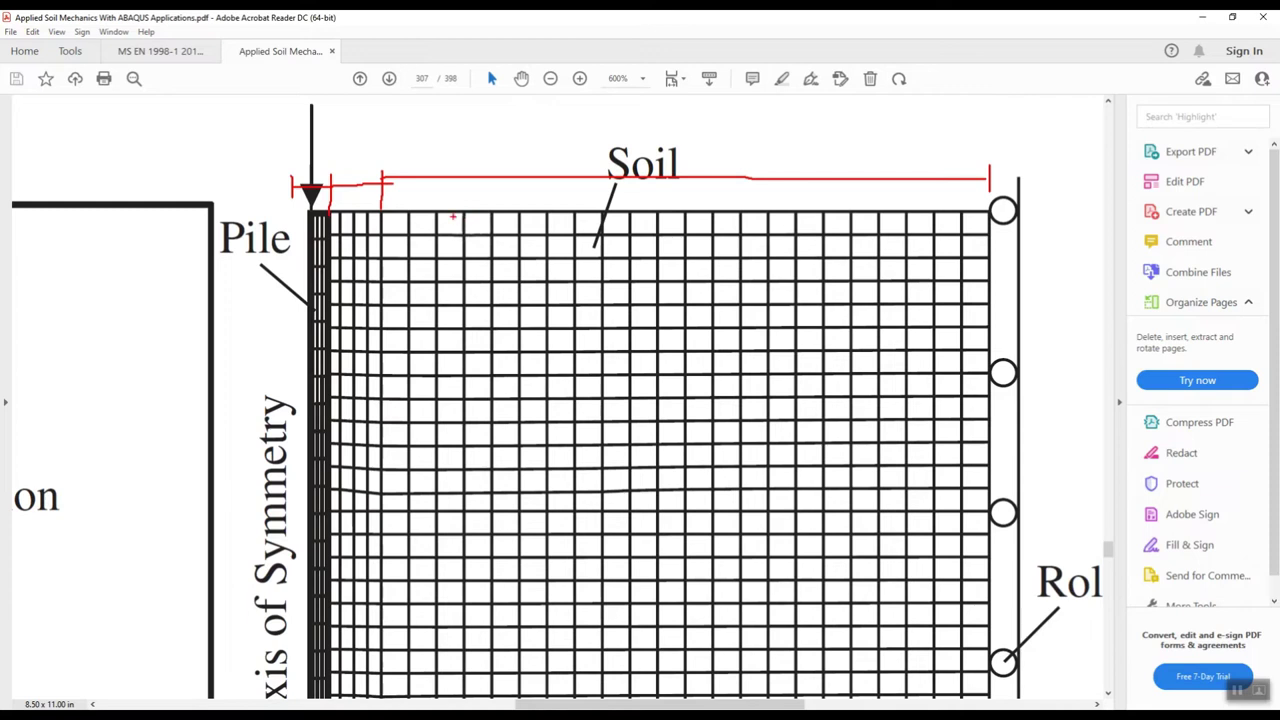
drag(733, 136, 736, 158)
mouse_move(757, 152)
mouse_down()
mouse_move(716, 154)
mouse_move(734, 128)
mouse_move(757, 150)
mouse_up()
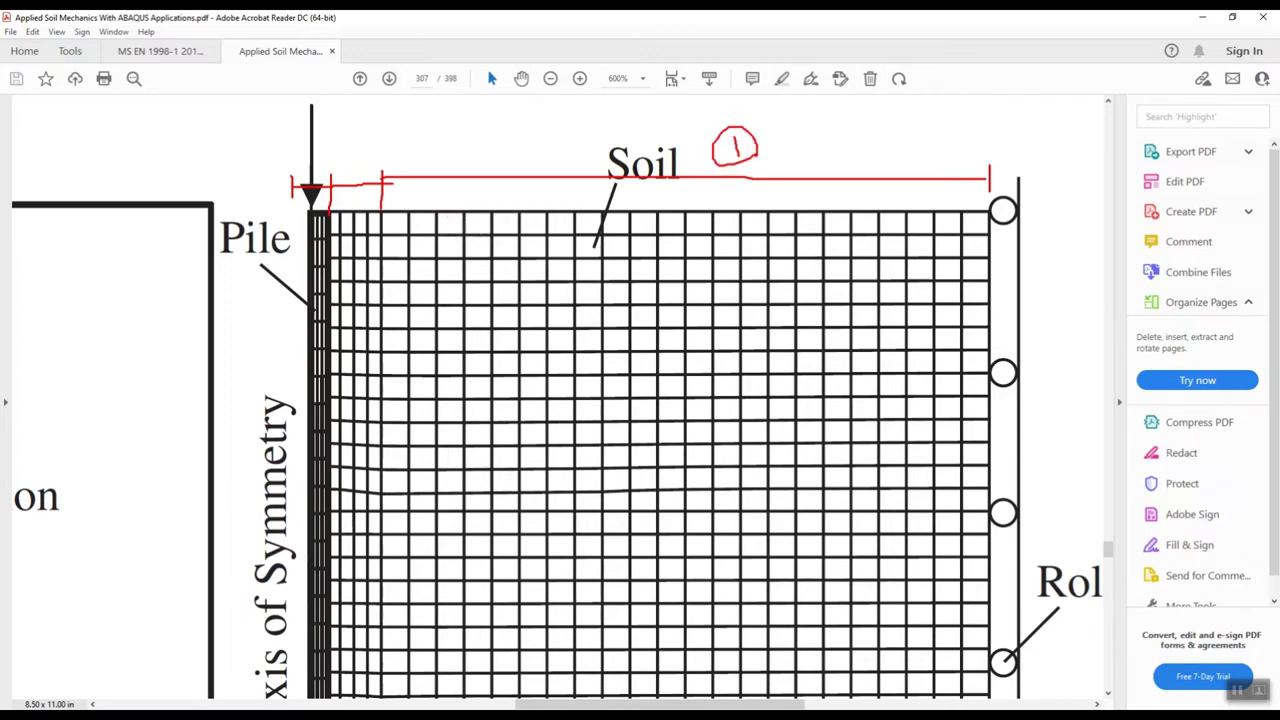
mouse_move(374, 157)
mouse_down()
mouse_move(297, 153)
mouse_move(295, 165)
mouse_move(312, 194)
mouse_up()
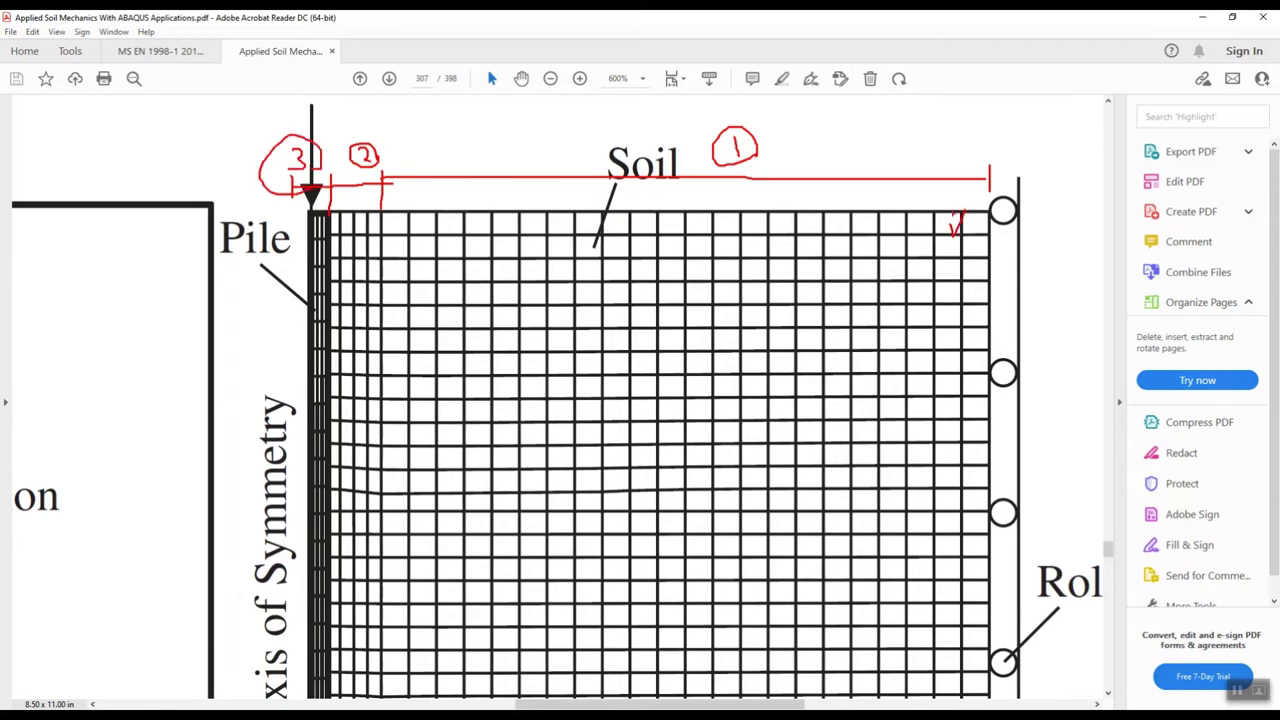
Tick individual element columns in the three marked zones, then clear the on-screen marks and return to Abaqus/CAE.
mouse_move(919, 221)
mouse_down()
mouse_move(864, 228)
mouse_move(864, 196)
mouse_up()
mouse_move(370, 218)
mouse_down()
mouse_move(378, 208)
mouse_move(357, 193)
mouse_up()
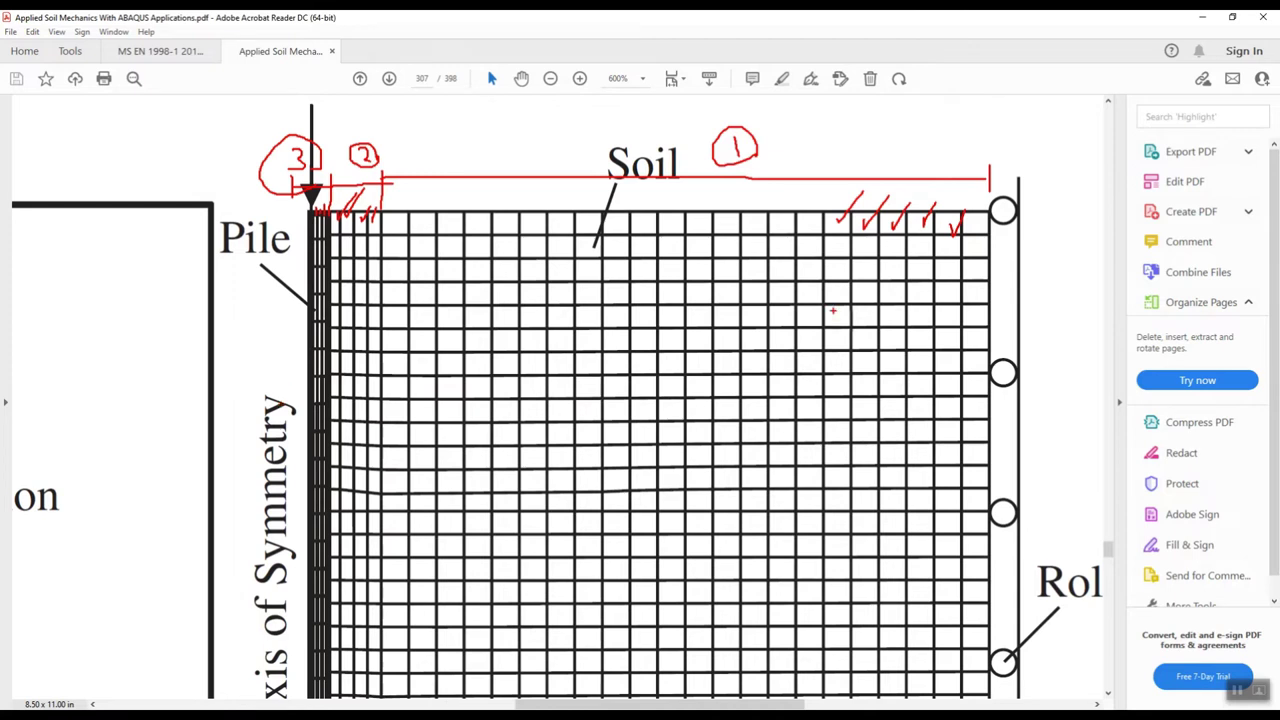
key(Escape)
ctrl+scroll(754, 294, down, 3)
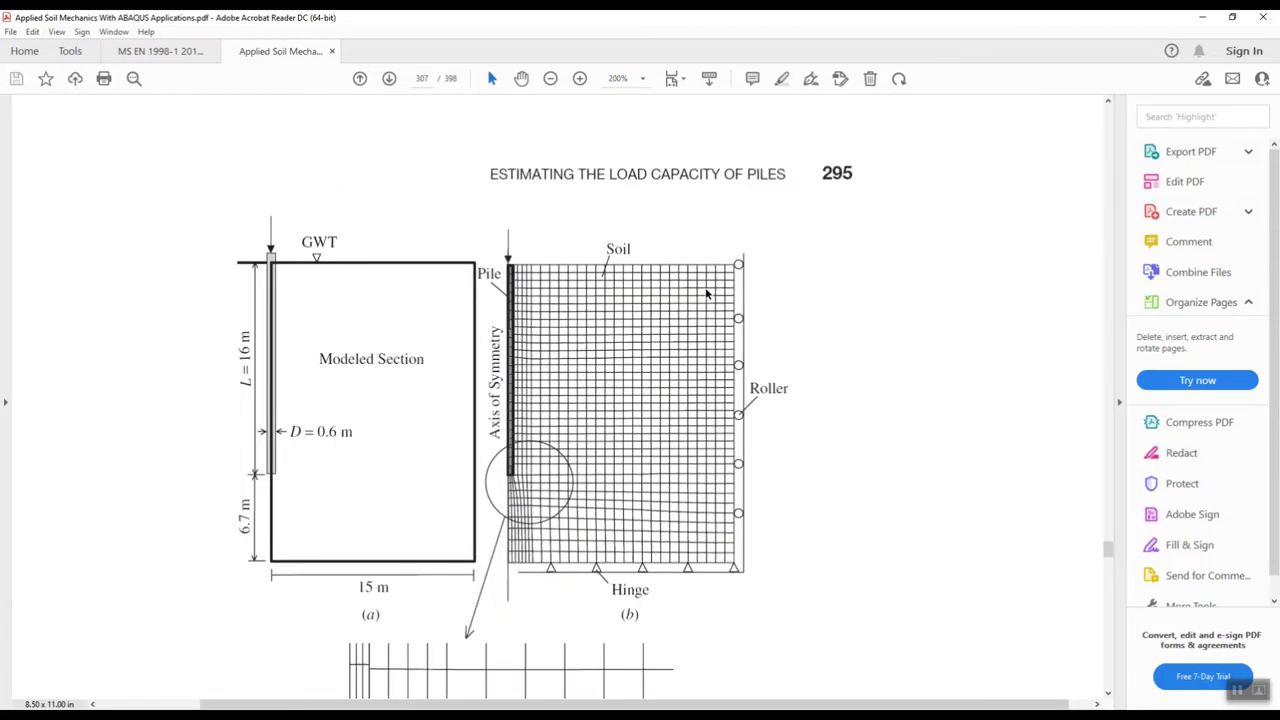
ctrl+scroll(706, 293, down, 1)
click(1202, 17)
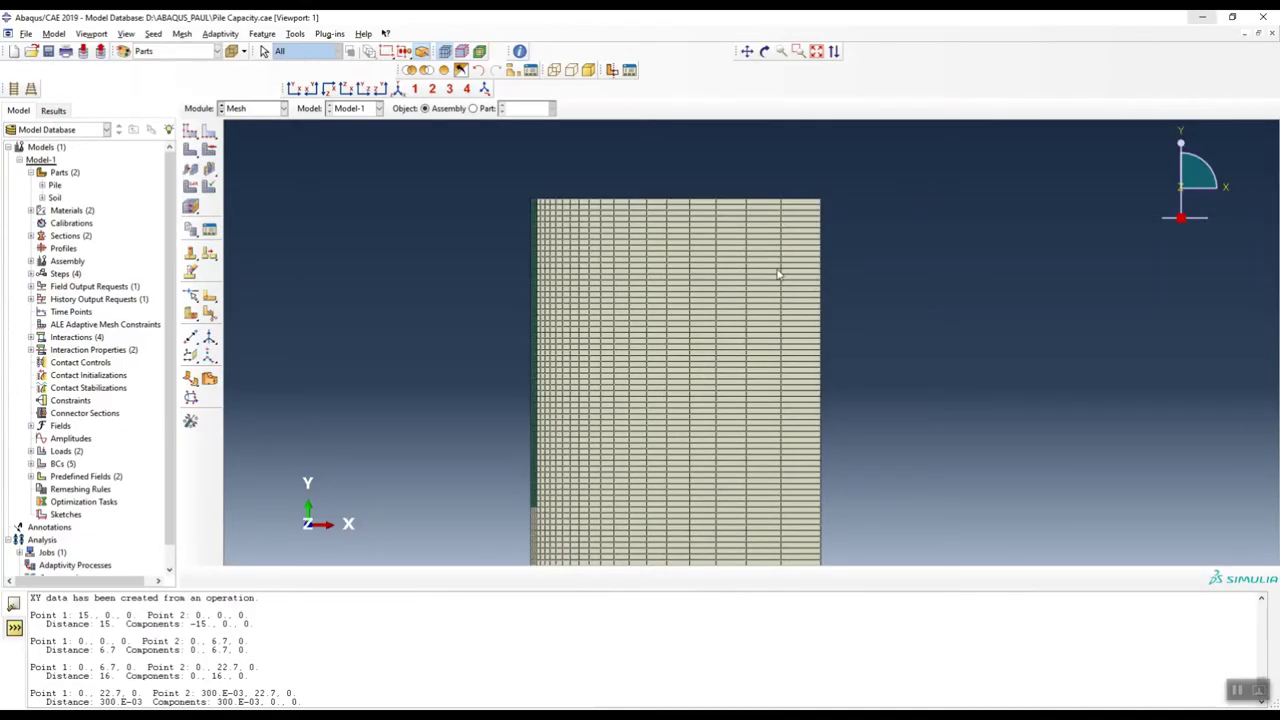
Annotate the soil mesh with 2 m at the outer edge, 0.1 m beside the pile, and an arrow pointing toward the pile.
scroll(772, 260, down, 3)
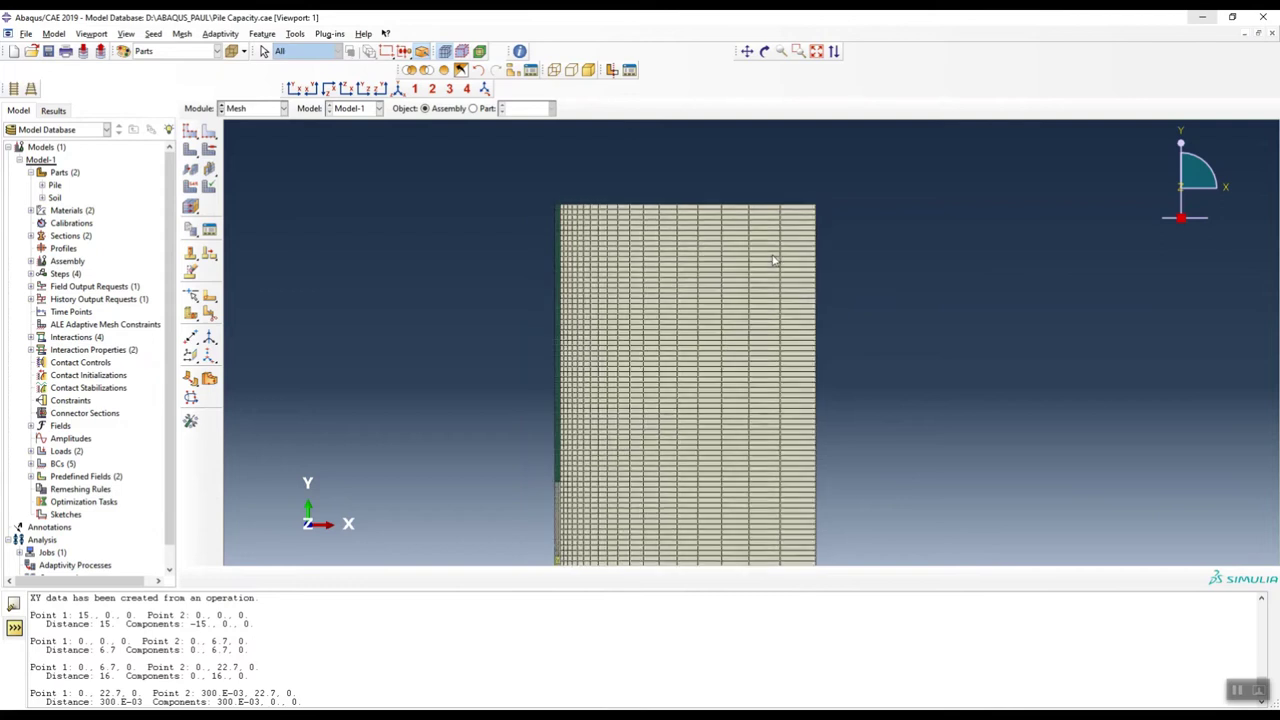
scroll(808, 195, down, 3)
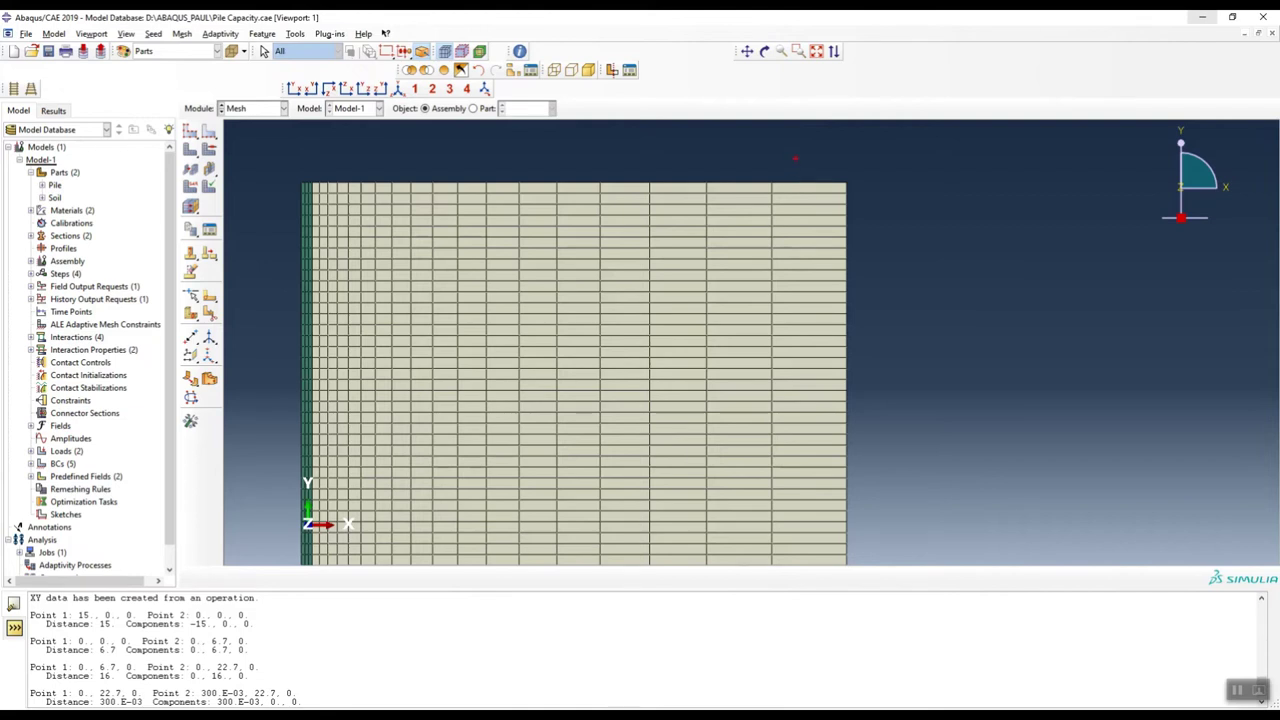
drag(819, 168, 840, 166)
drag(320, 157, 320, 168)
mouse_move(780, 165)
mouse_down()
mouse_move(353, 170)
mouse_move(388, 184)
mouse_up()
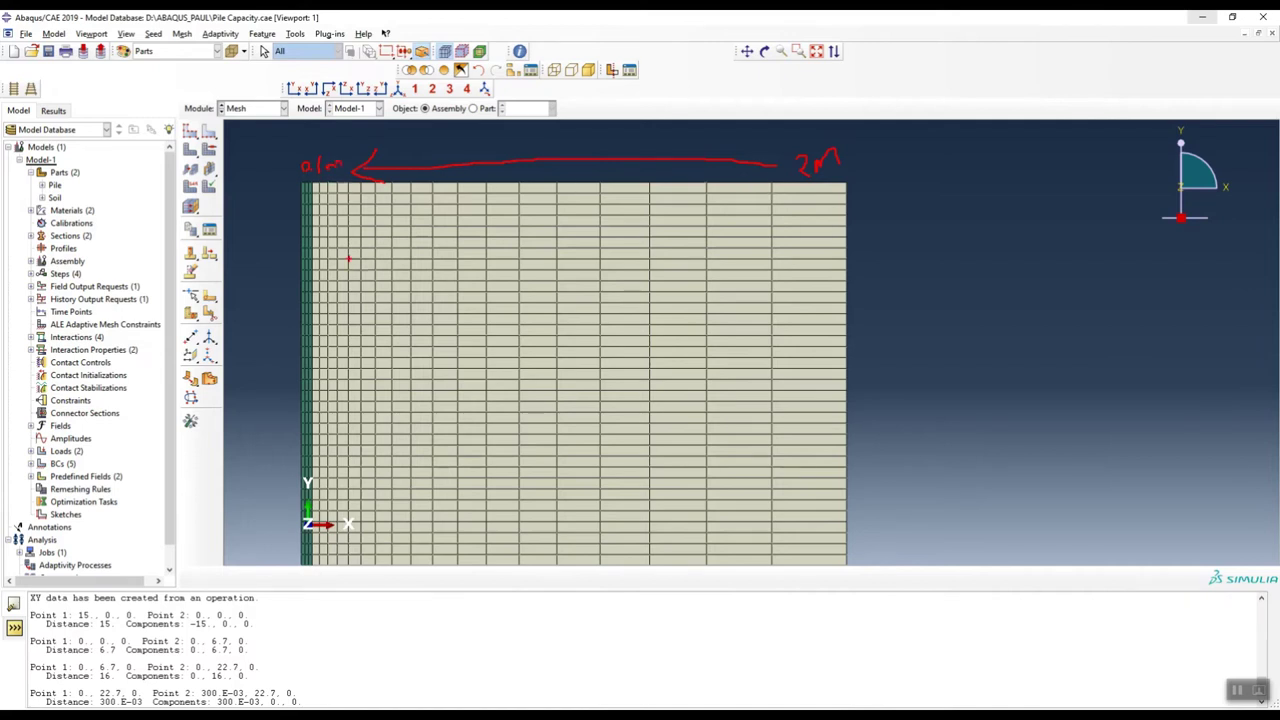
Clear the on-screen marks, review the graded assembly mesh, and display the mesh of the Soil part instead of the assembly.
scroll(680, 260, down, 2)
scroll(683, 255, up, 4)
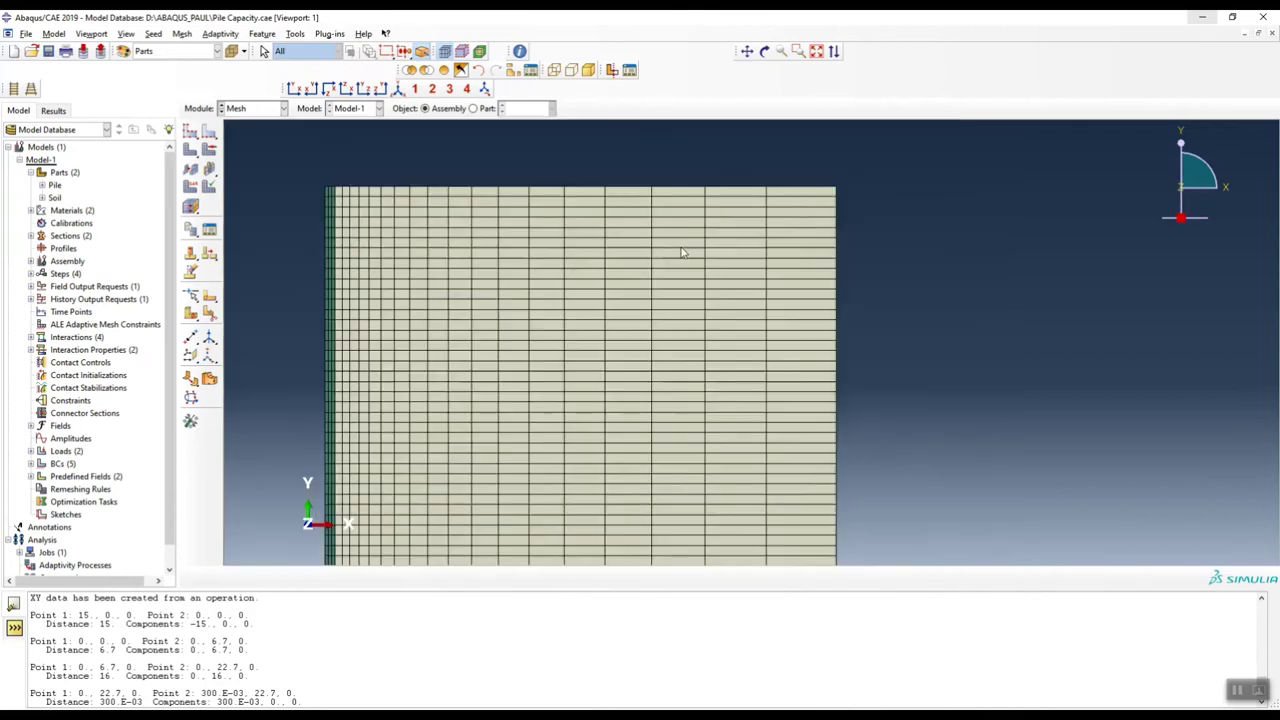
scroll(688, 248, up, 1)
scroll(580, 330, down, 2)
scroll(580, 385, up, 3)
scroll(645, 255, down, 2)
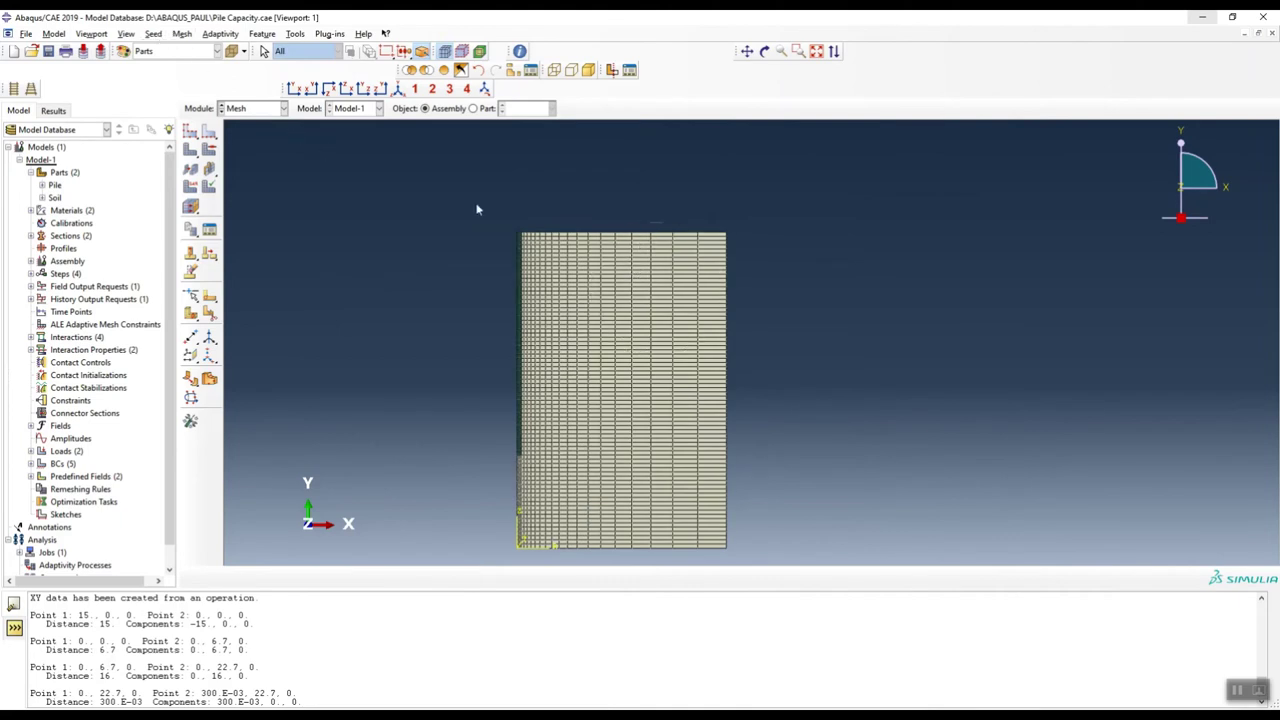
click(473, 108)
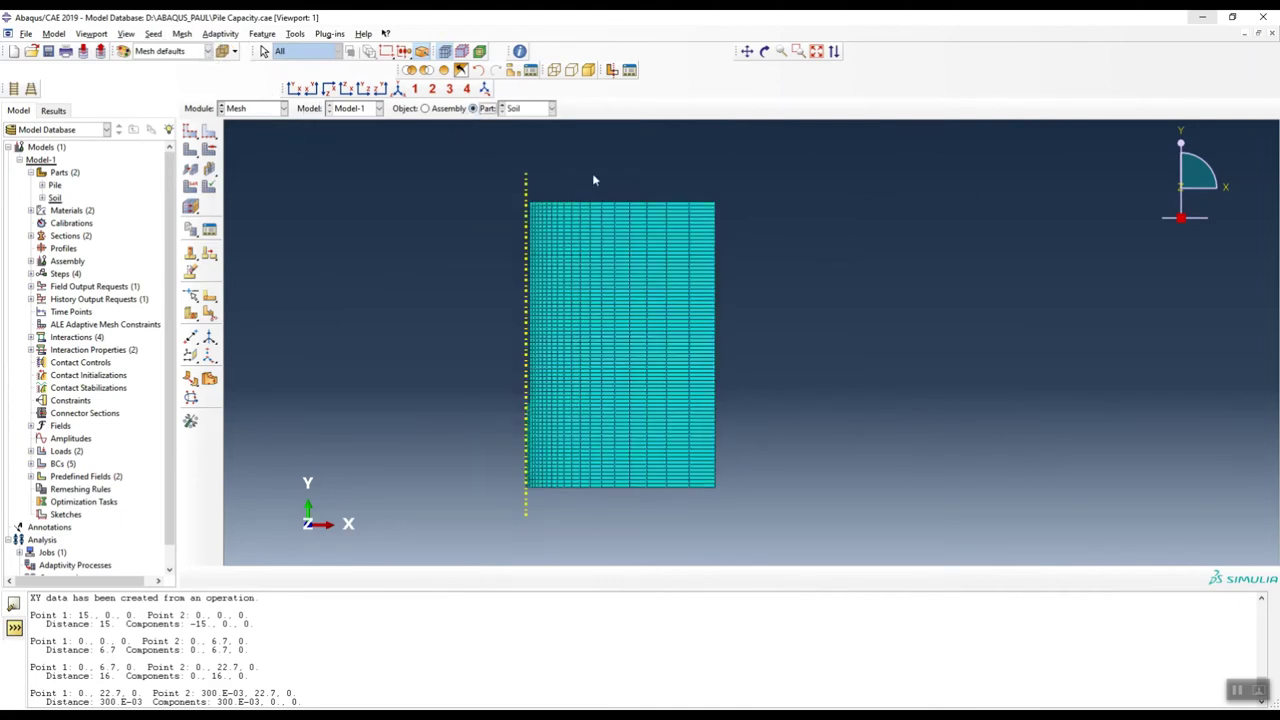
Check the element type assigned to all regions of the Soil part, then close the settings without changing them.
click(182, 34)
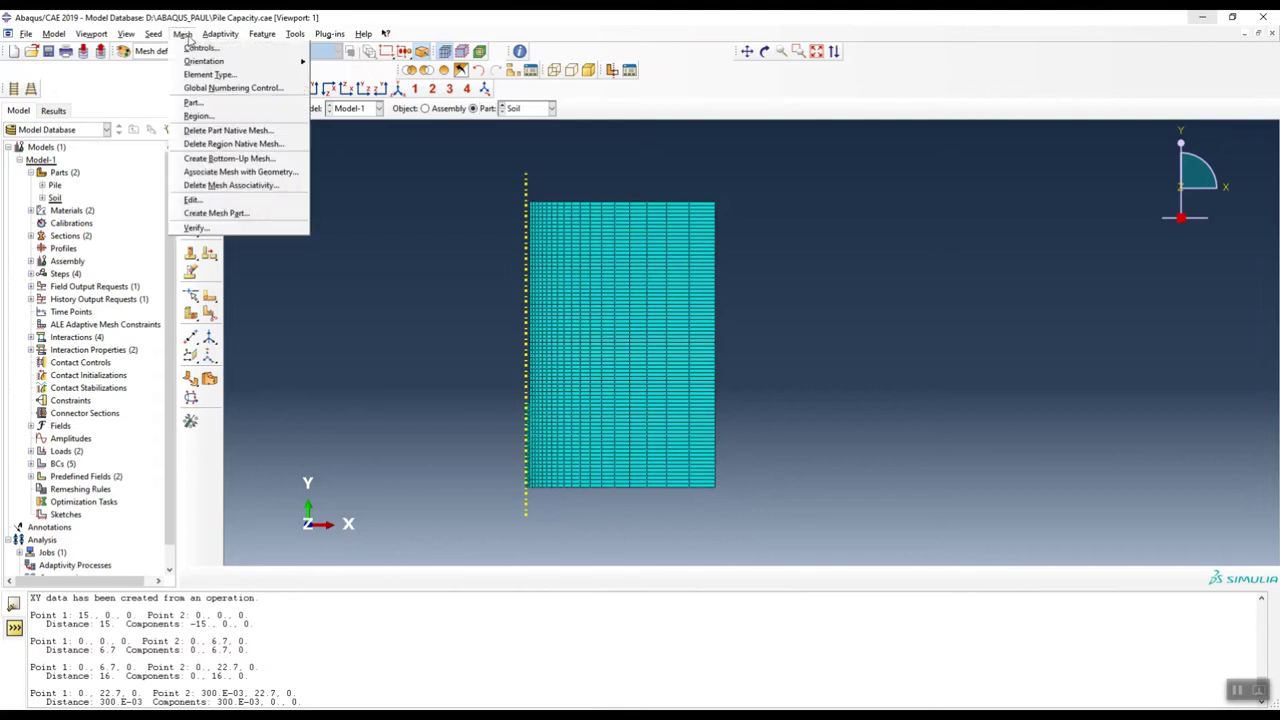
click(198, 48)
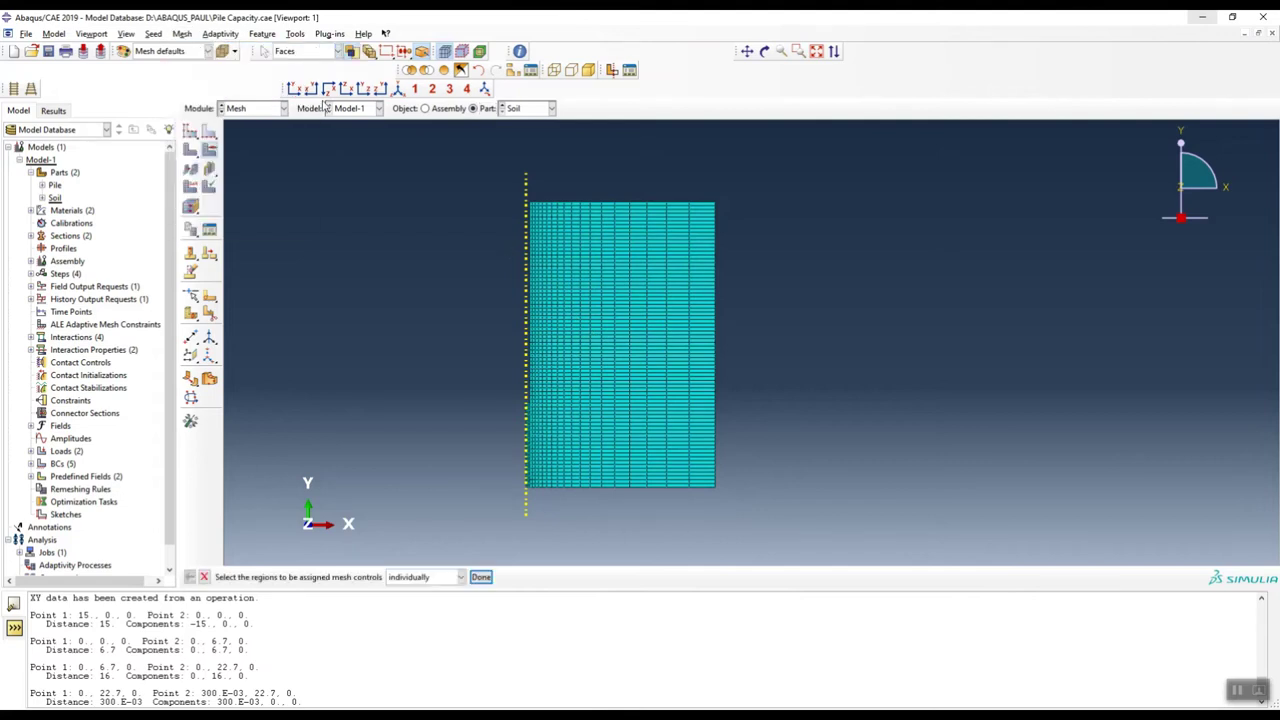
click(182, 34)
click(200, 63)
click(640, 302)
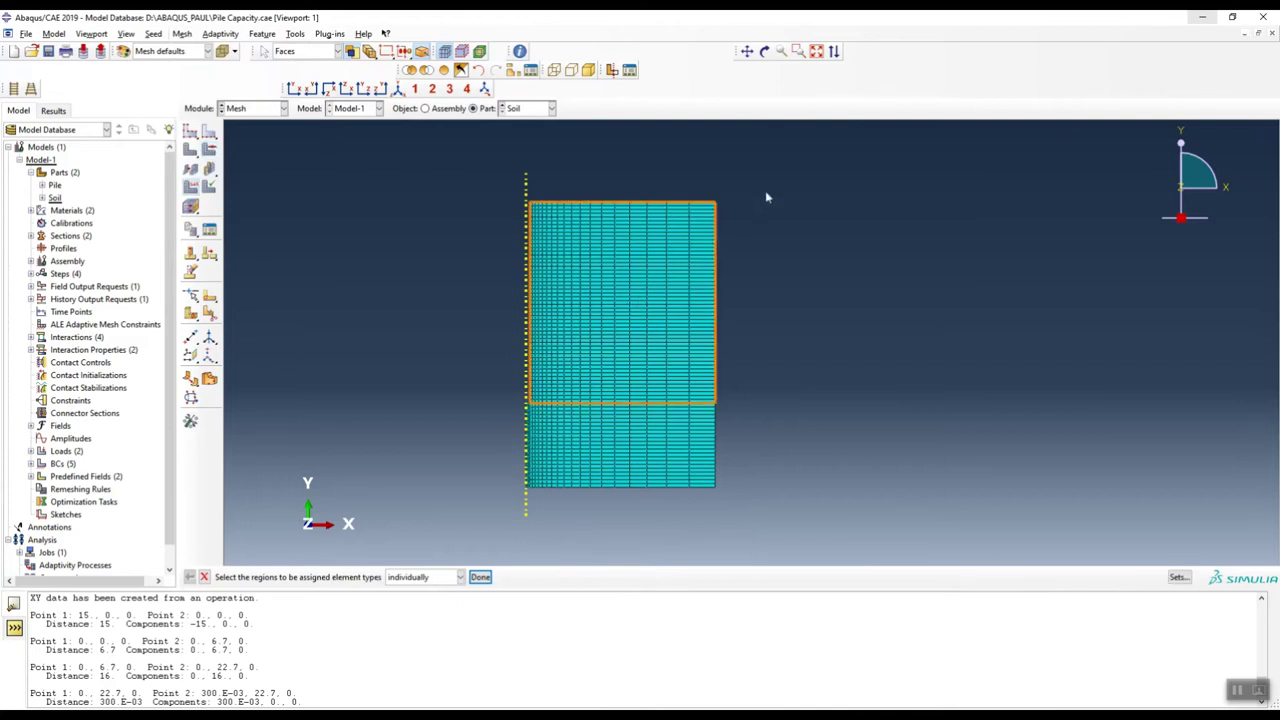
click(682, 291)
drag(421, 175, 752, 497)
click(480, 577)
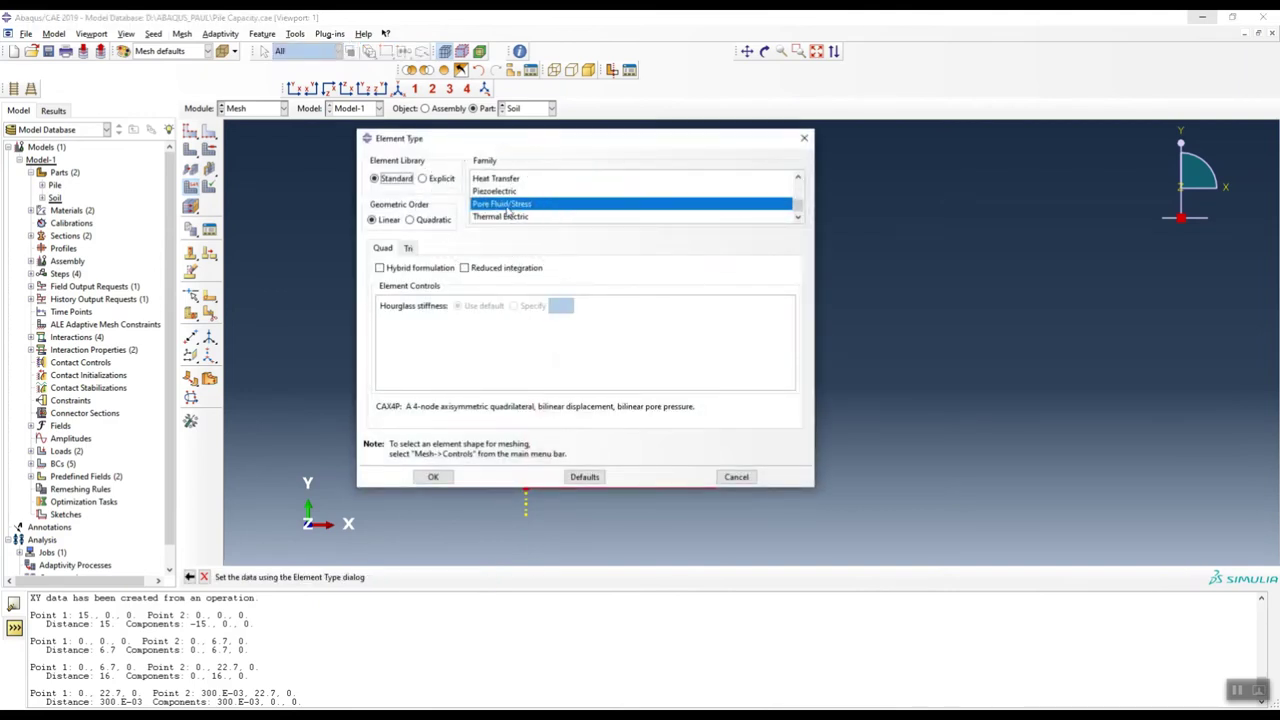
click(516, 209)
click(804, 138)
scroll(578, 331, down, 2)
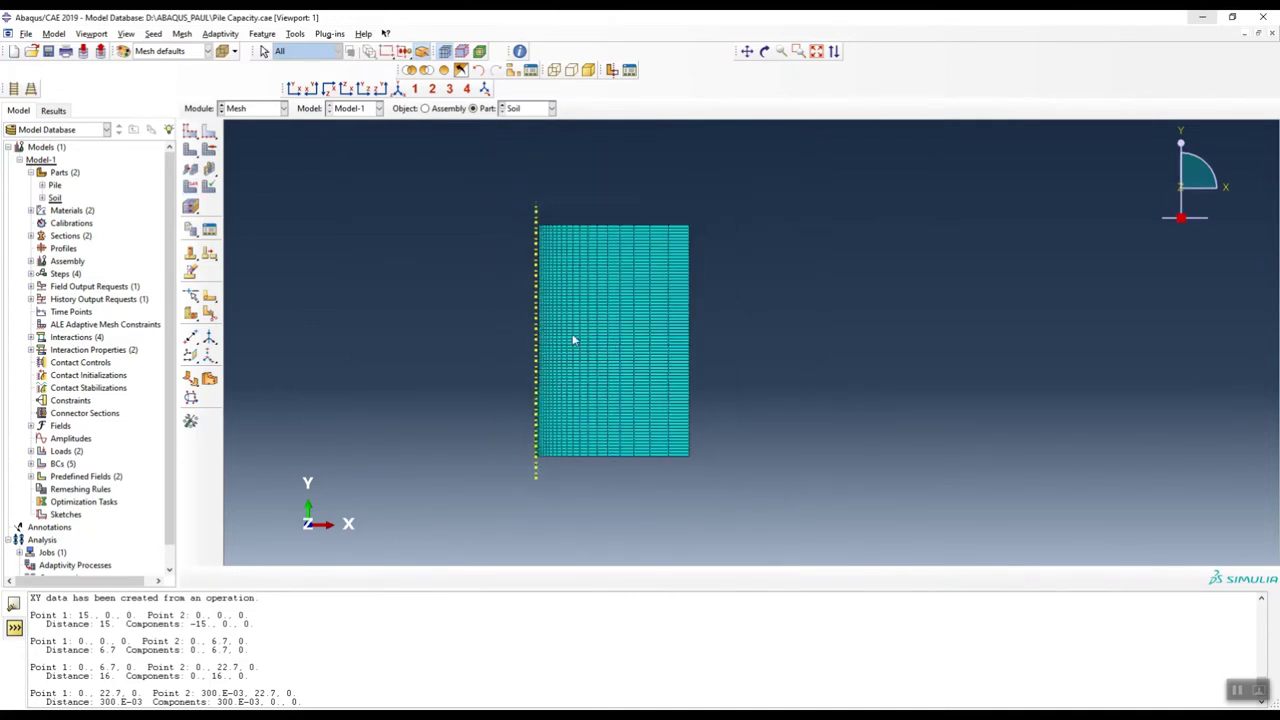
Switch to the Job module and check the Beta job in the Job Manager.
click(284, 110)
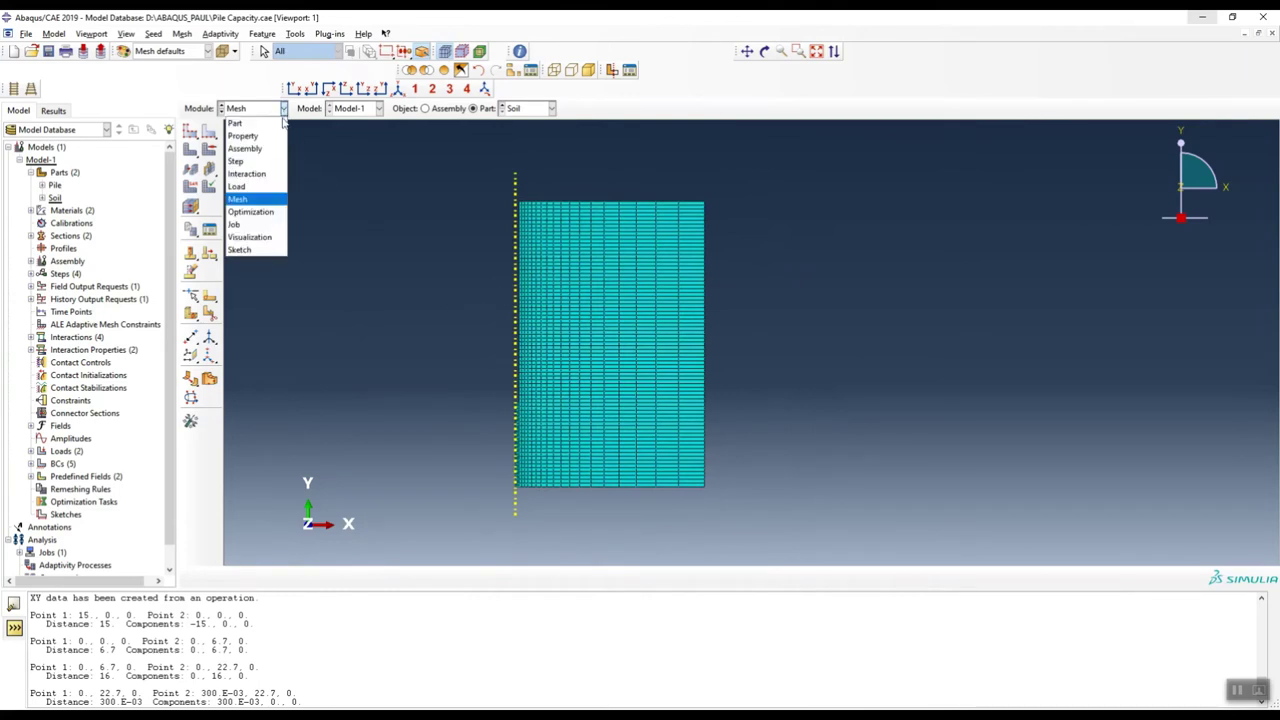
click(242, 227)
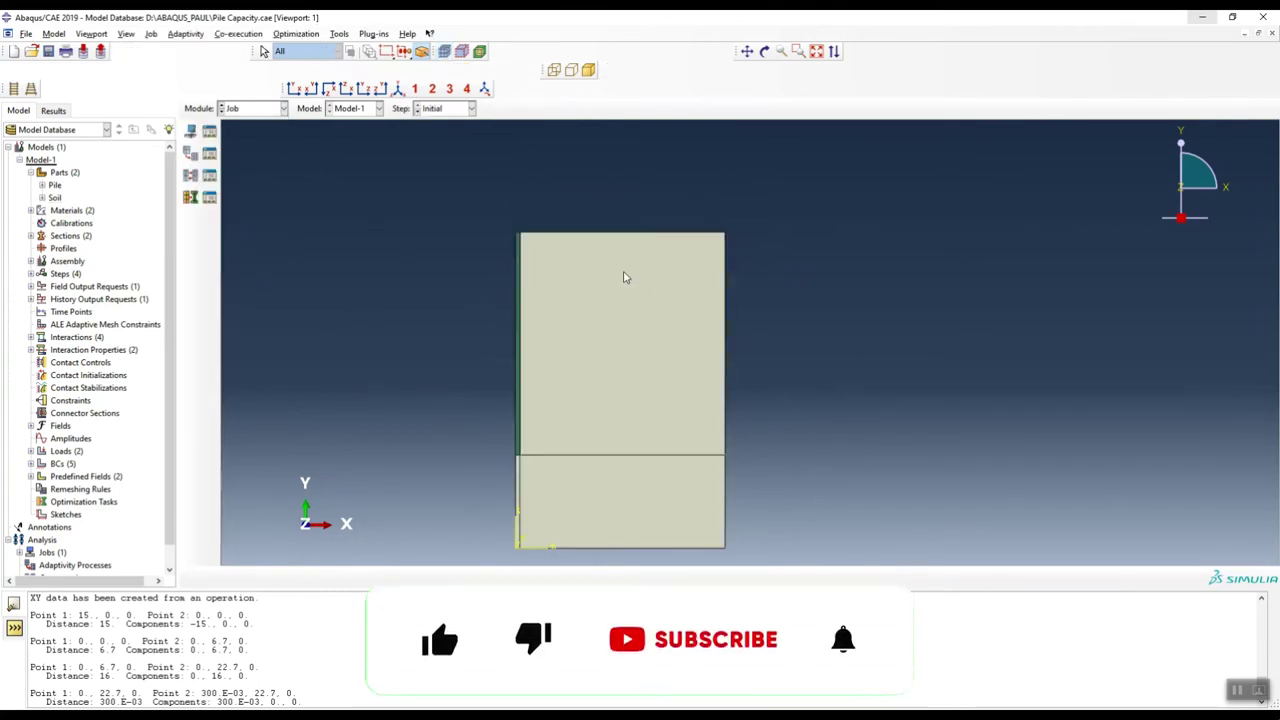
click(209, 130)
click(549, 176)
click(723, 138)
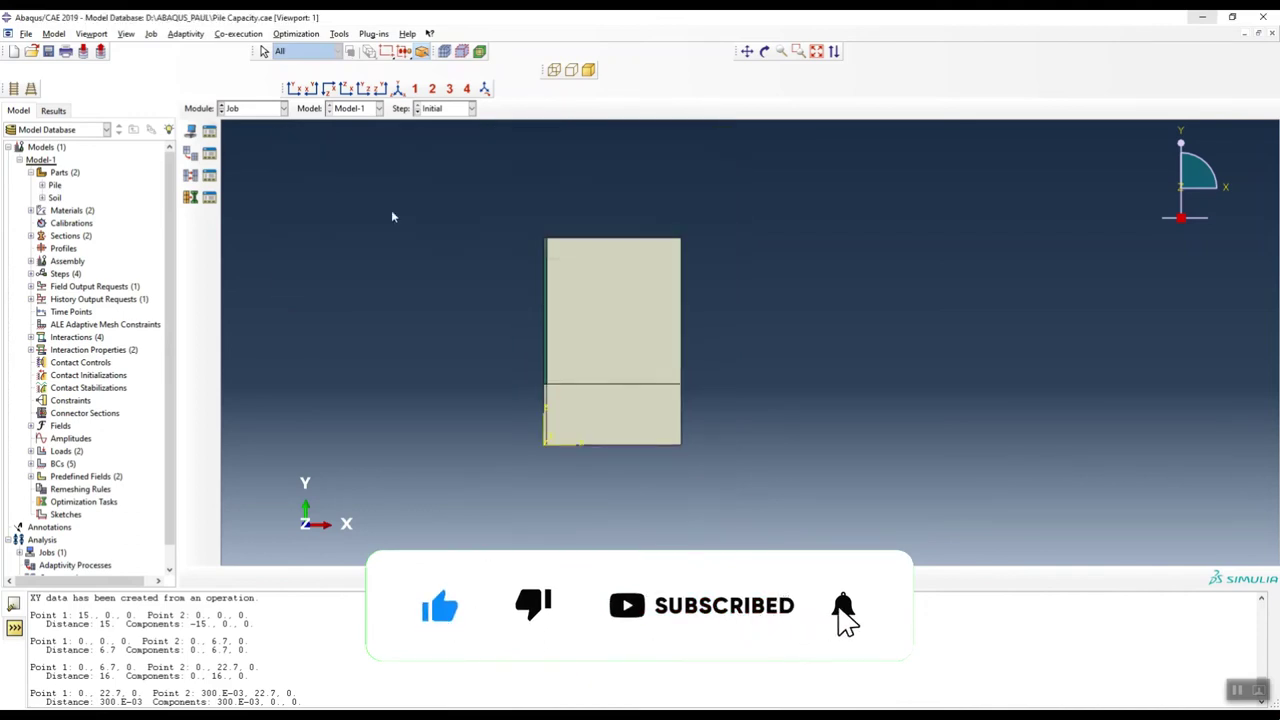
Open the results of the Beta job from the Job Manager in the Visualization module.
click(284, 109)
click(249, 237)
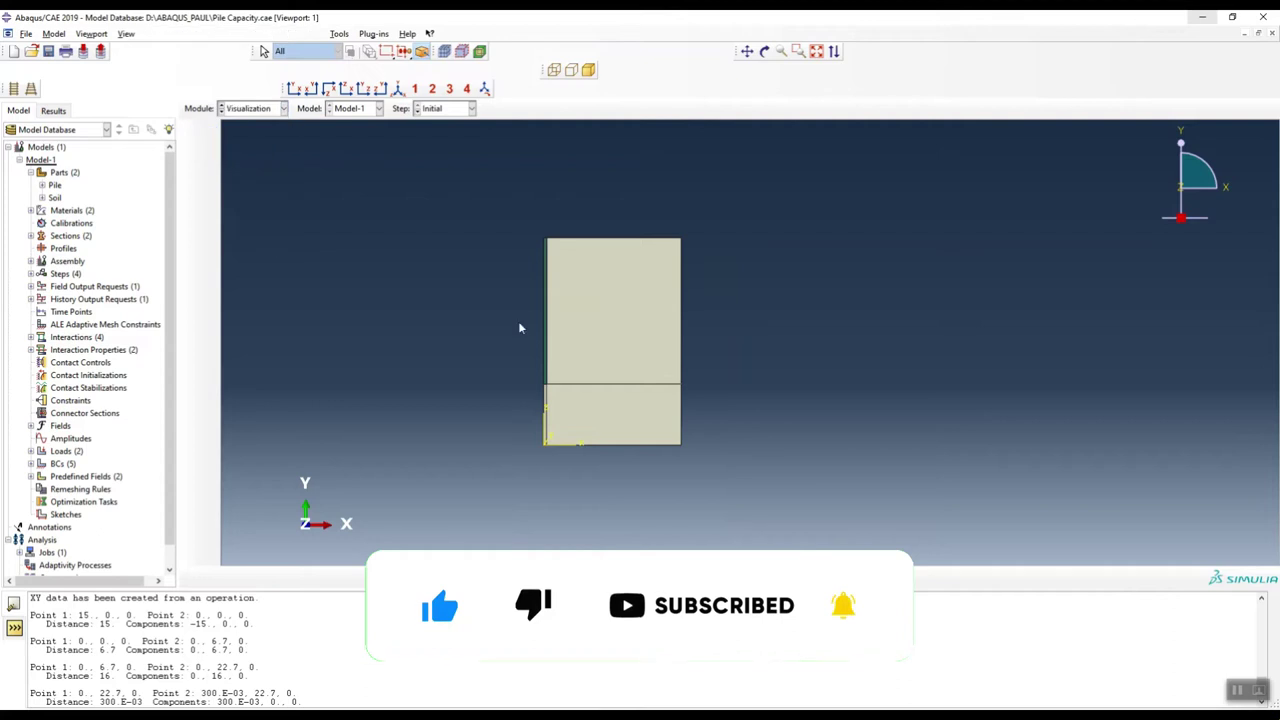
click(284, 108)
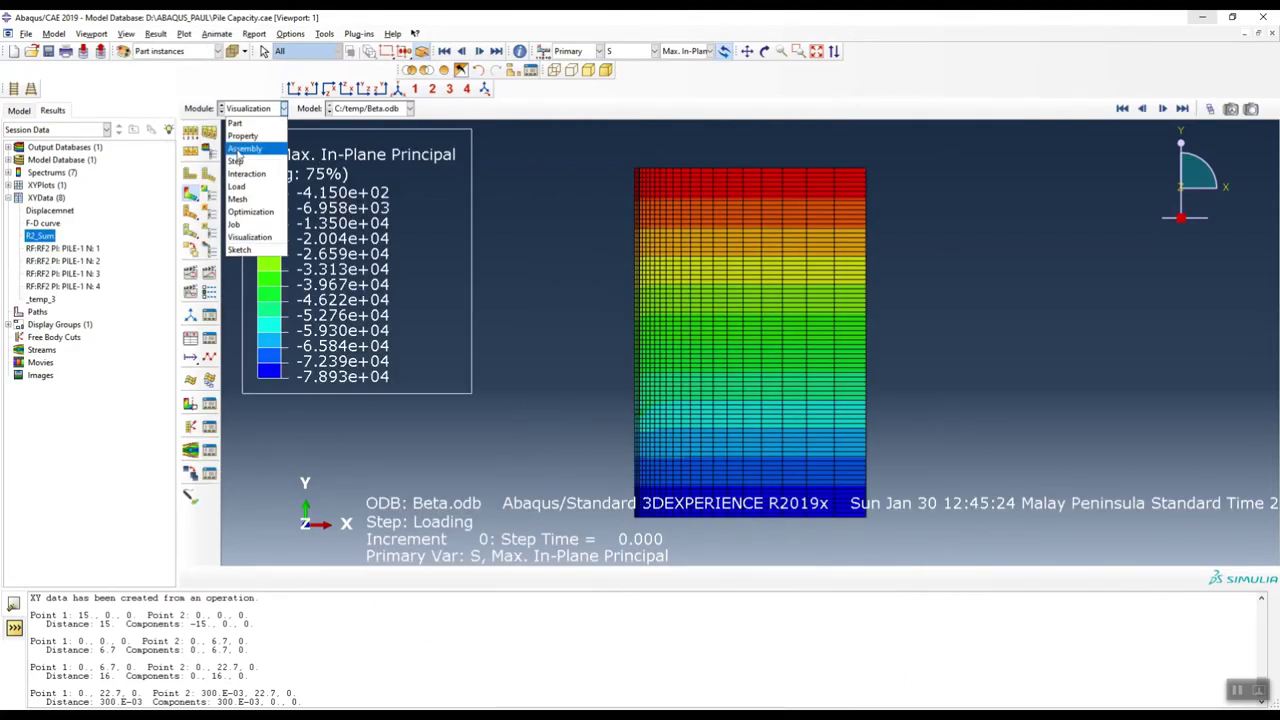
click(238, 224)
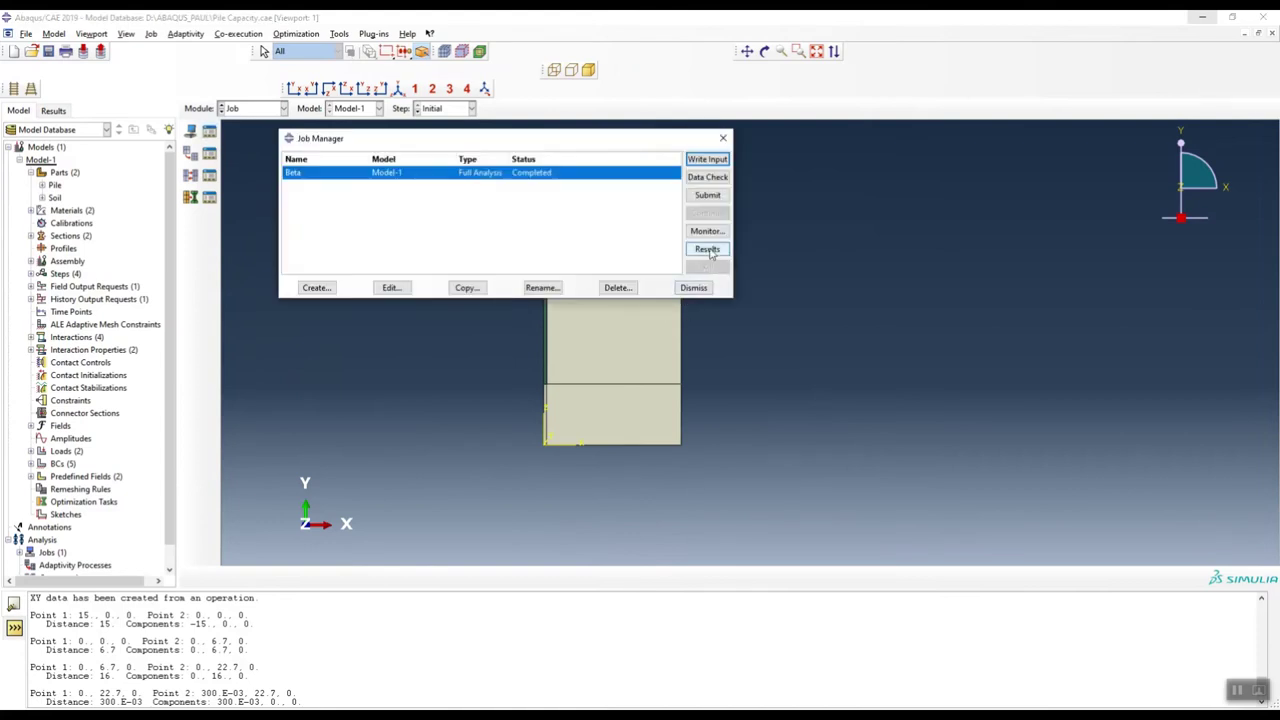
click(708, 250)
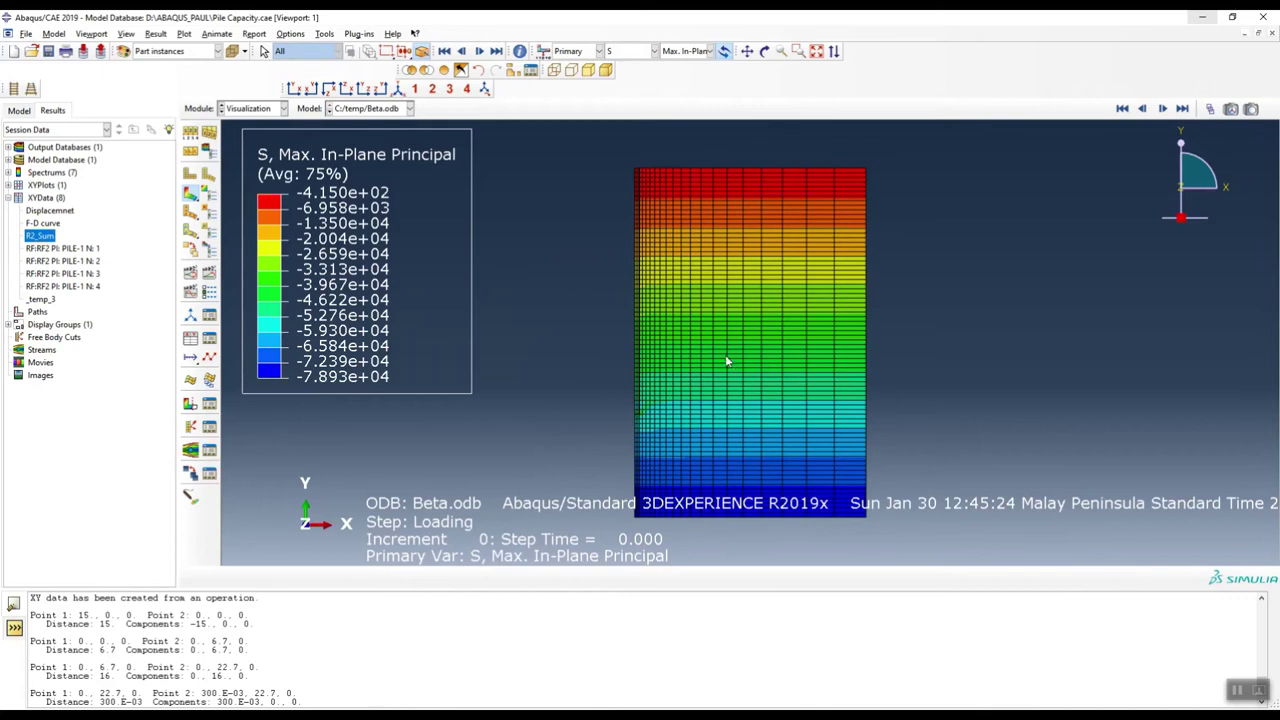
Plot the undeformed shape of the Beta results and enlarge the pile head at the soil surface.
scroll(730, 288, down, 2)
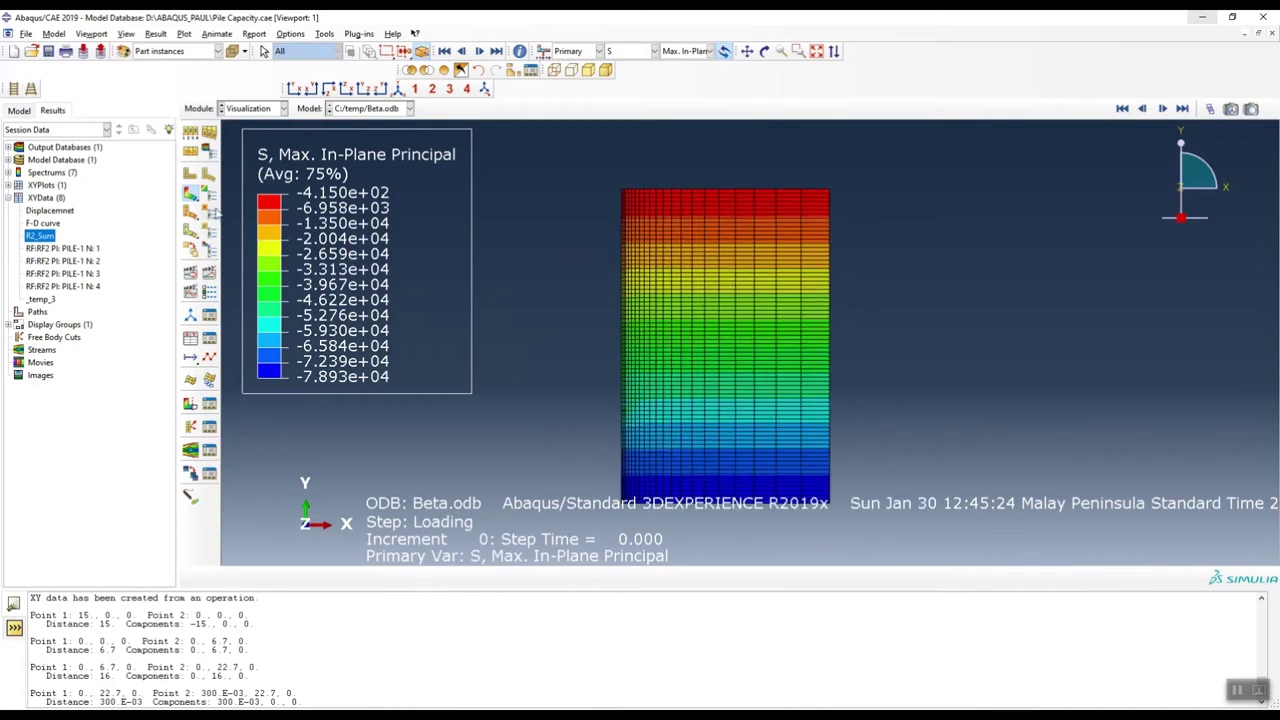
click(191, 175)
scroll(625, 193, up, 5)
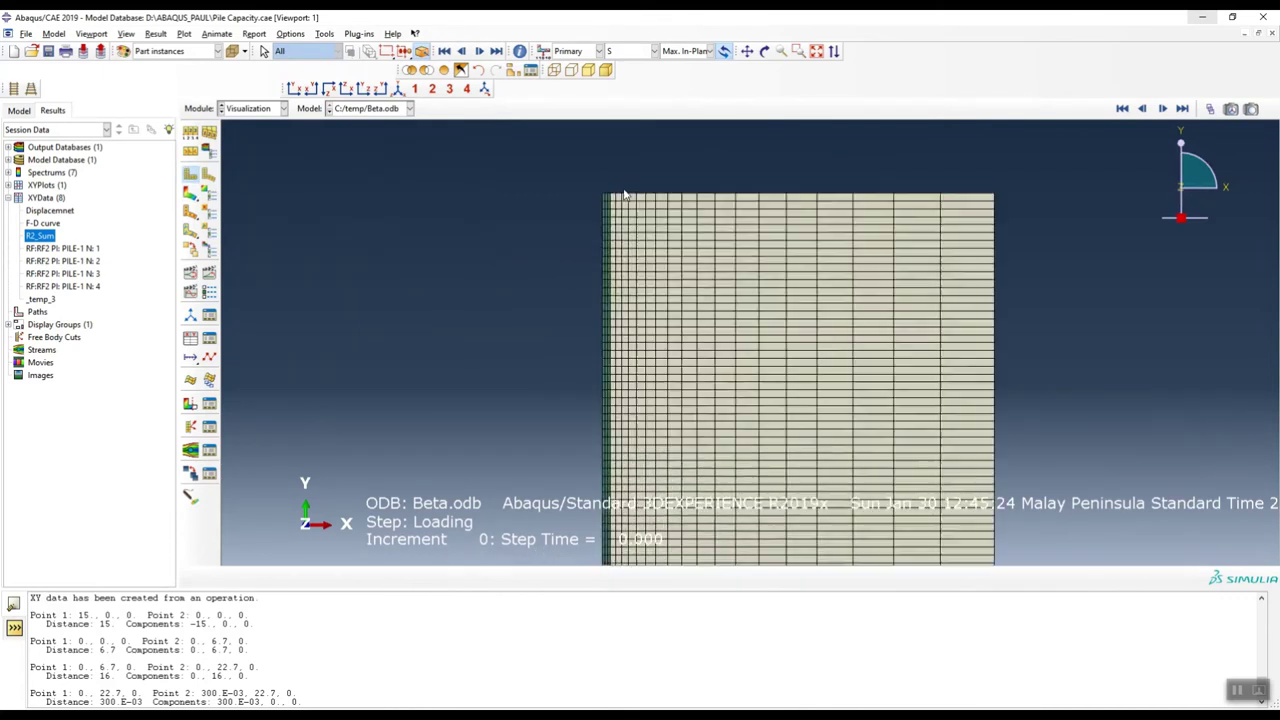
scroll(625, 193, up, 6)
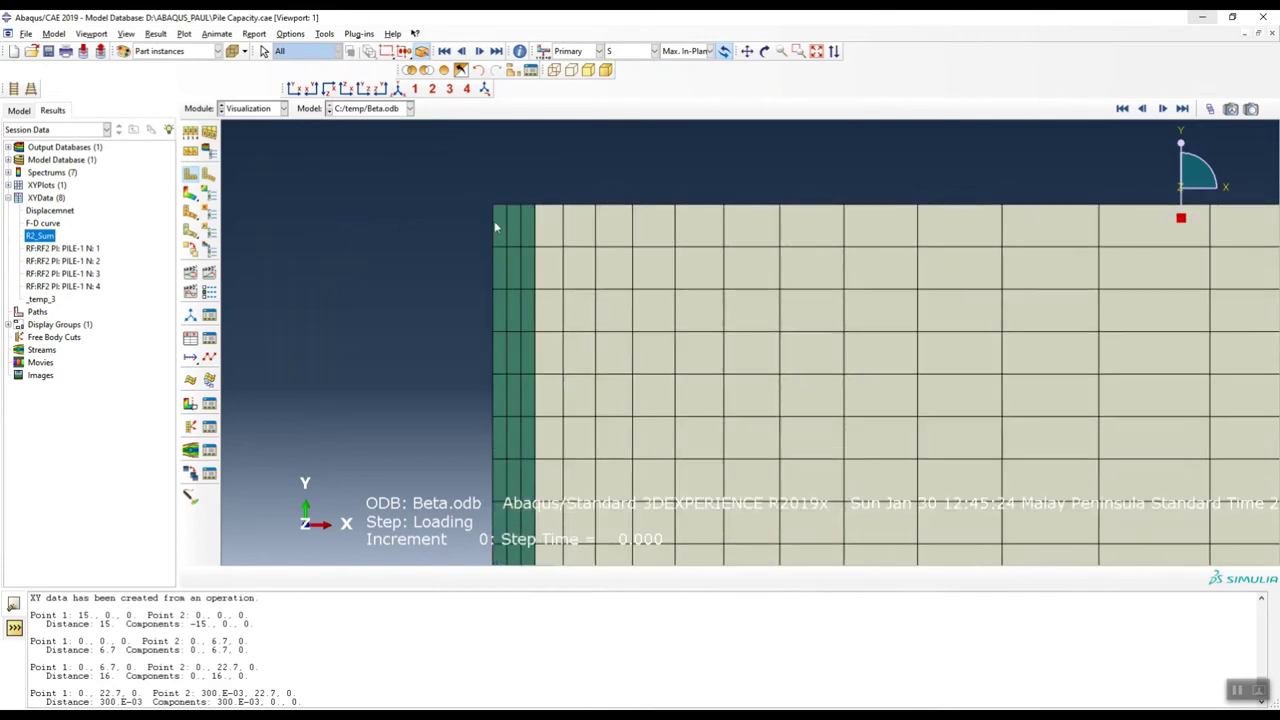
scroll(530, 216, up, 3)
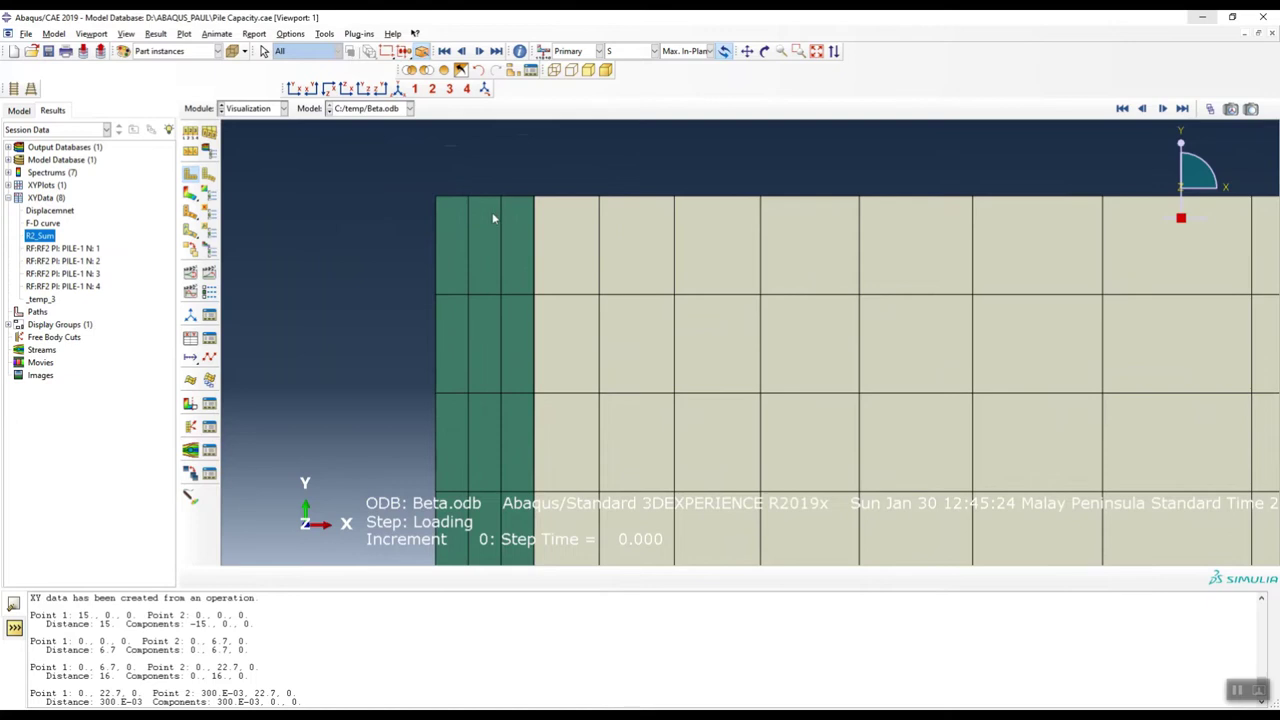
scroll(519, 206, up, 2)
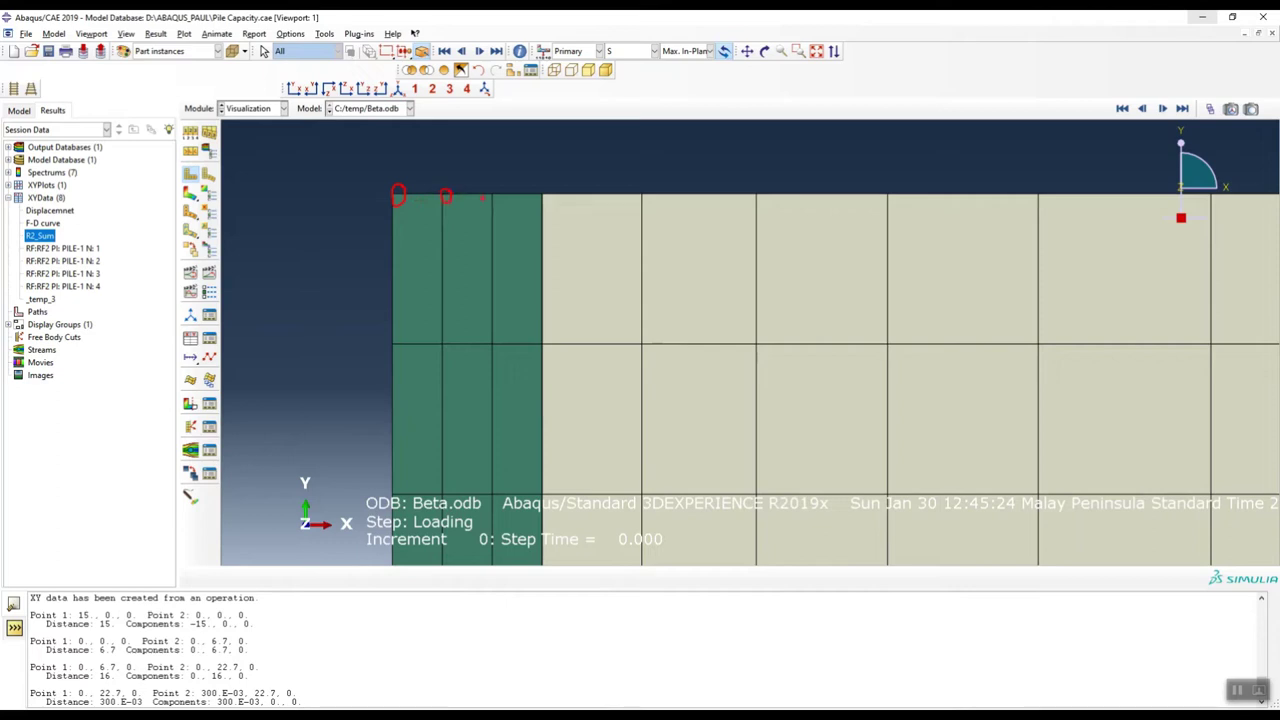
Mark the four nodes along the pile head, number them 1 to 4, and clear the on-screen marks.
drag(543, 196, 552, 200)
drag(439, 166, 446, 176)
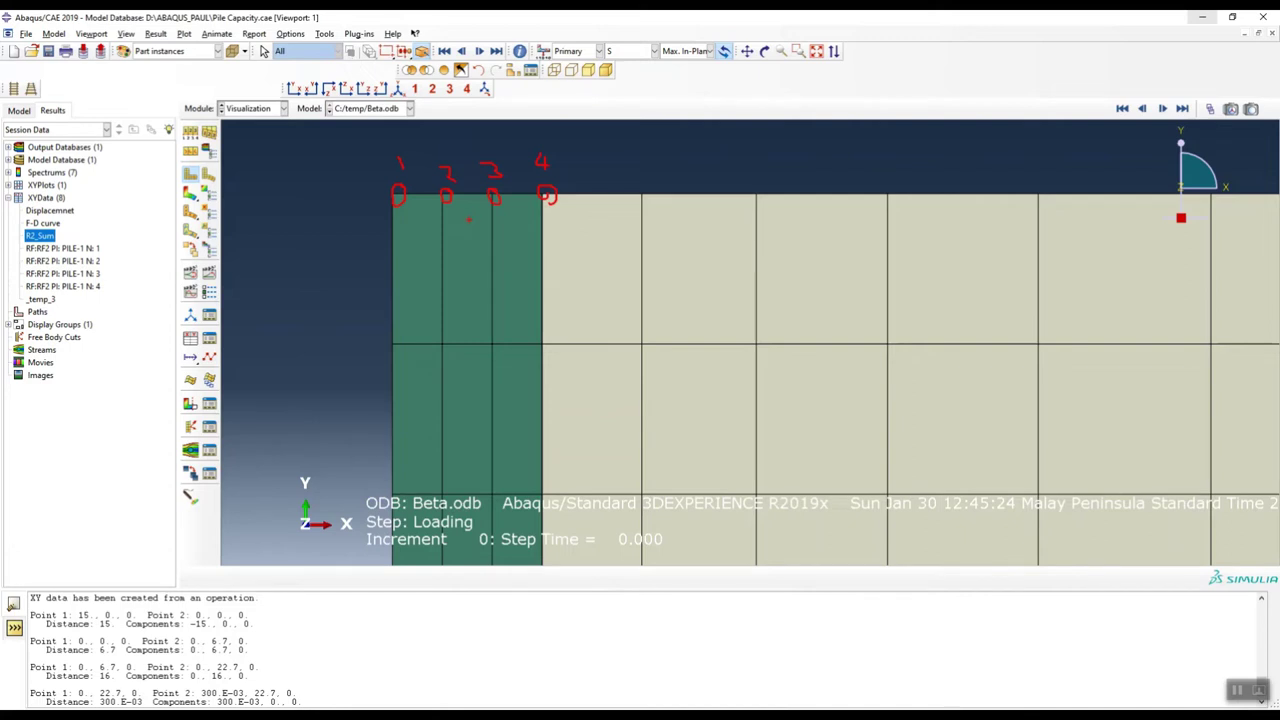
key(Escape)
Switch to the textbook PDF in Acrobat Reader and examine the pile load versus settlement curve in Figure 8.13.
click(333, 662)
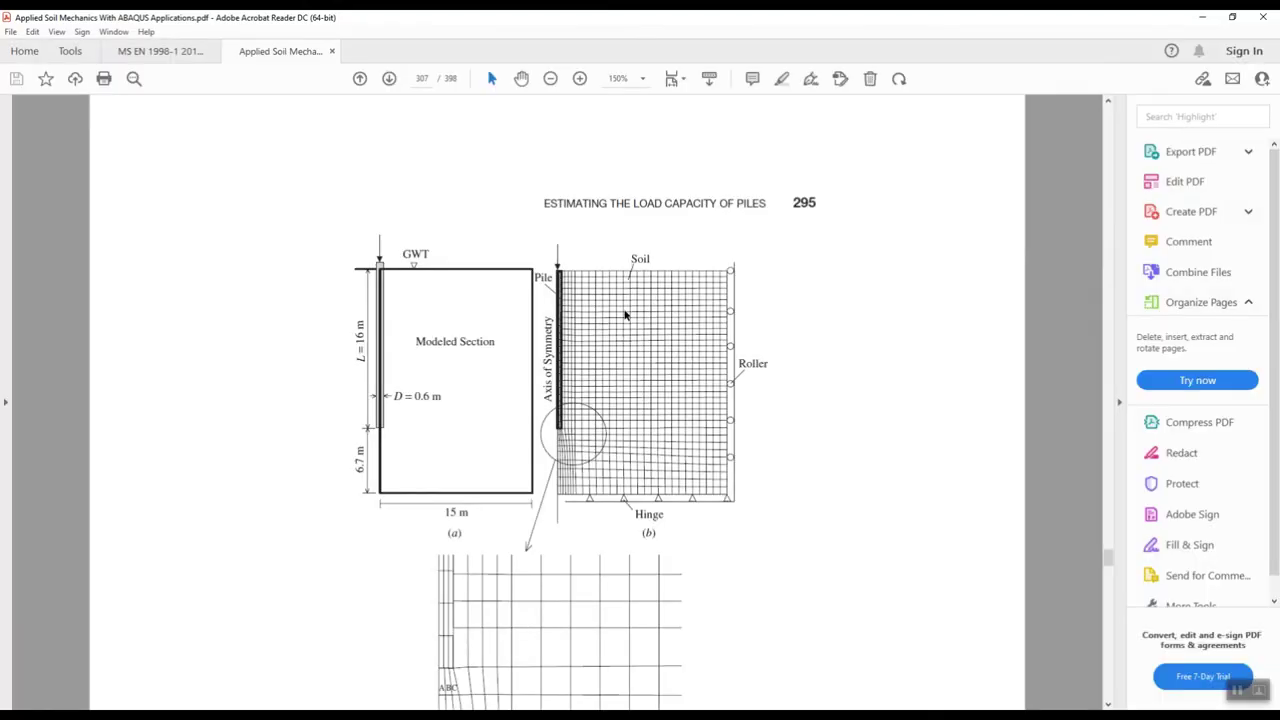
ctrl+scroll(625, 315, down, 3)
scroll(627, 322, down, 10)
scroll(628, 325, down, 15)
scroll(628, 323, down, 10)
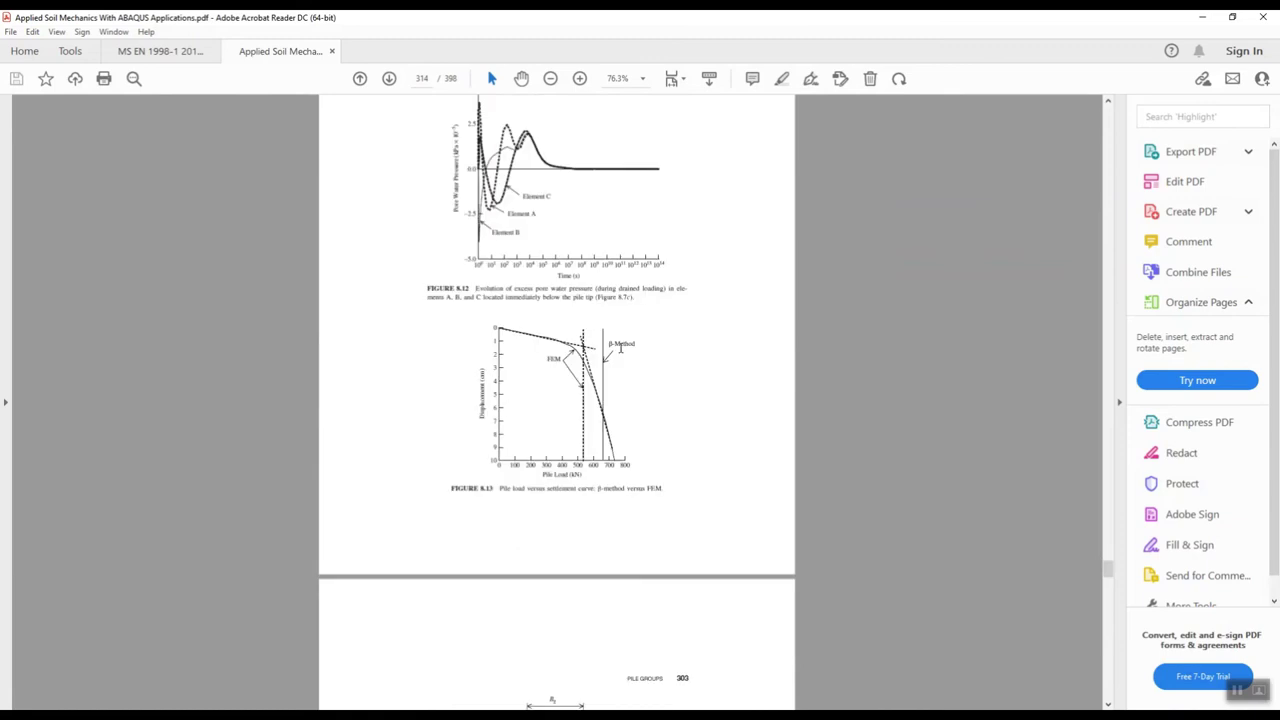
ctrl+scroll(584, 400, up, 4)
ctrl+scroll(630, 476, down, 2)
ctrl+scroll(630, 477, up, 1)
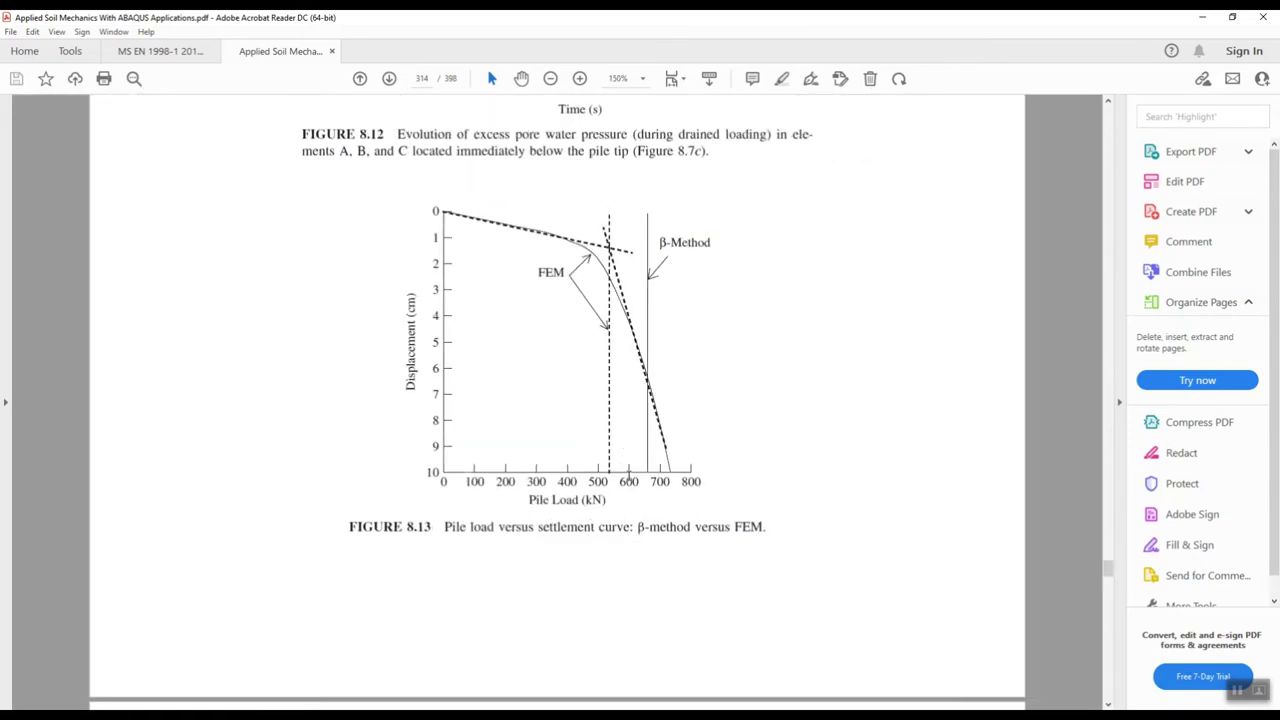
ctrl+scroll(617, 355, up, 1)
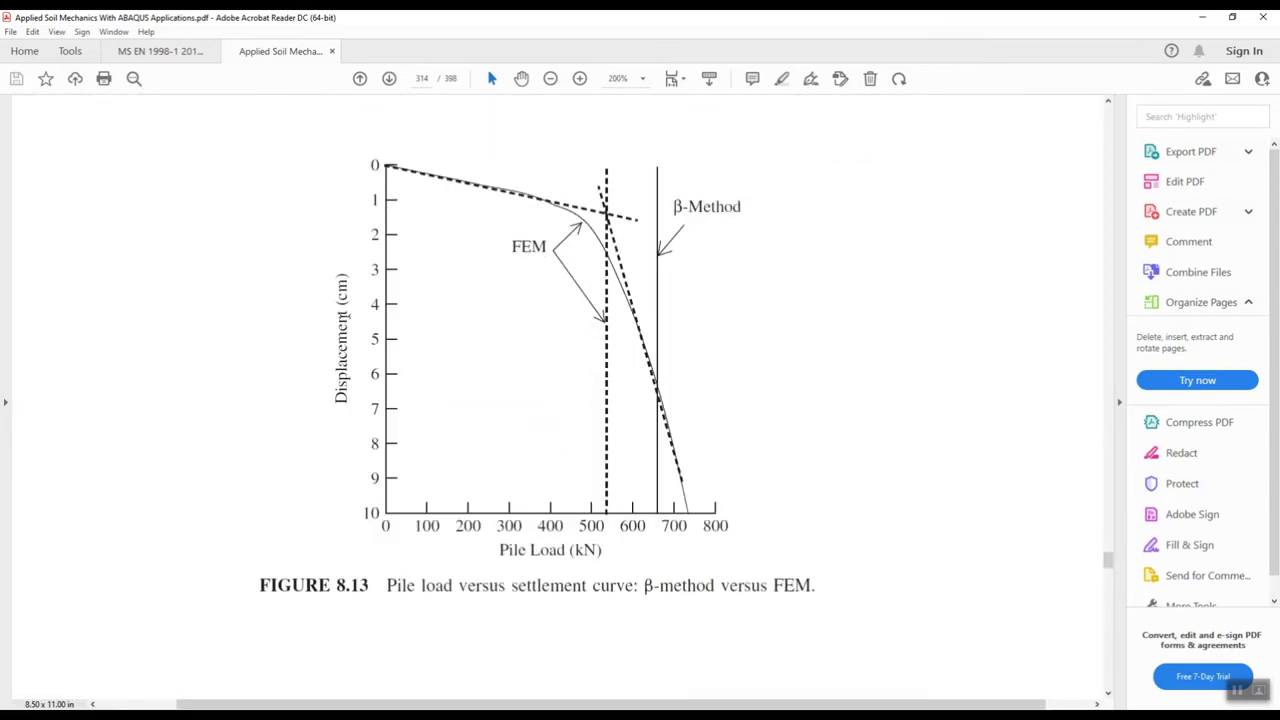
Highlight the Displacement (cm) and Pile Load (kN) axis titles of Figure 8.13, then return to Abaqus/CAE.
drag(342, 274, 341, 404)
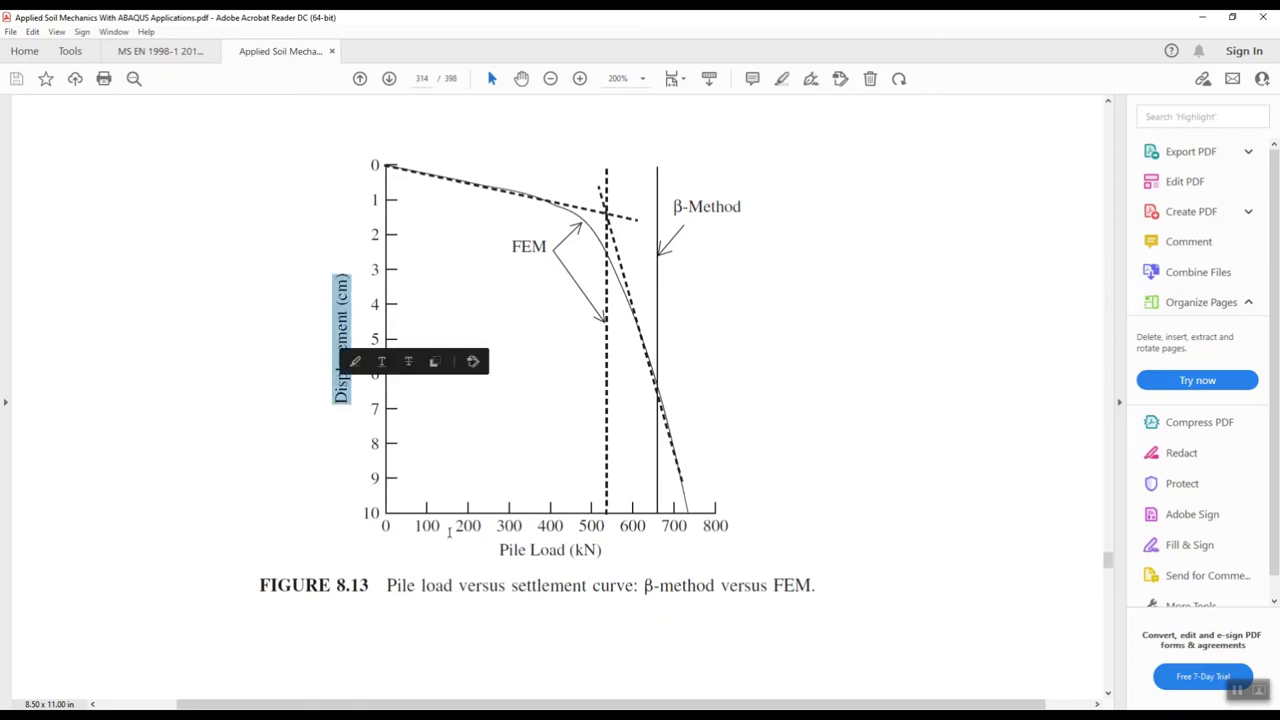
drag(500, 548, 595, 553)
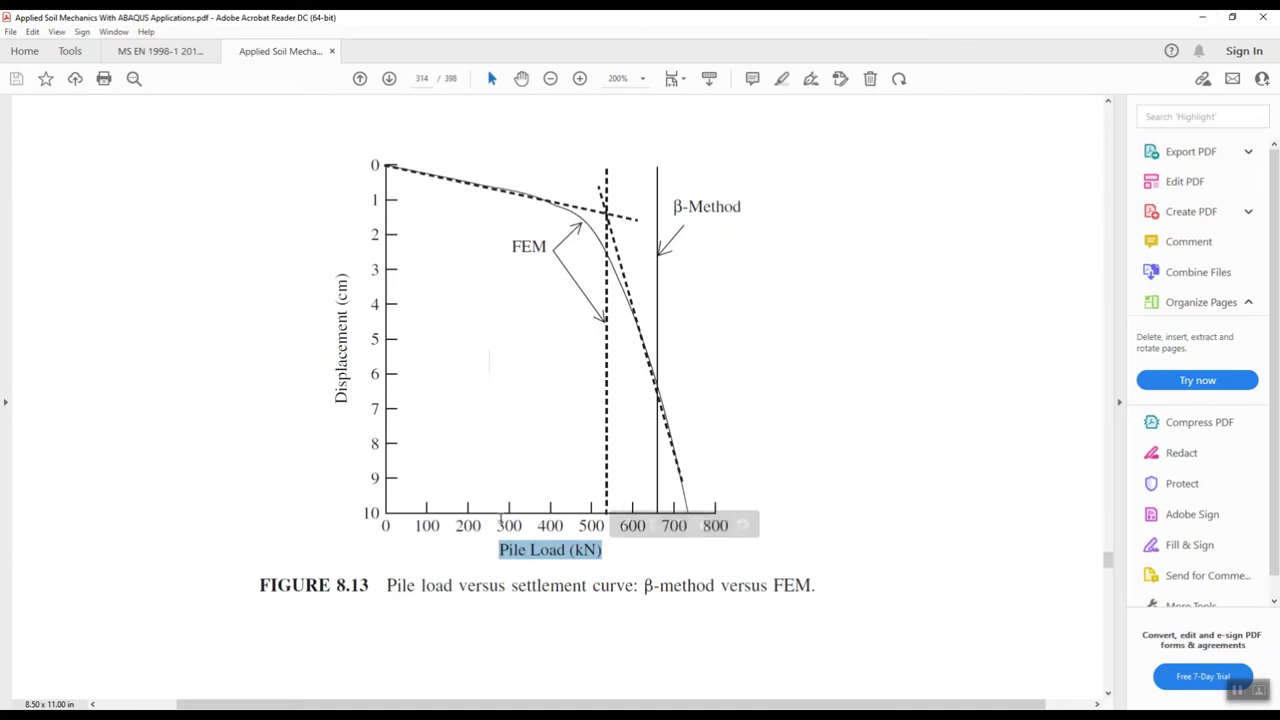
click(1205, 17)
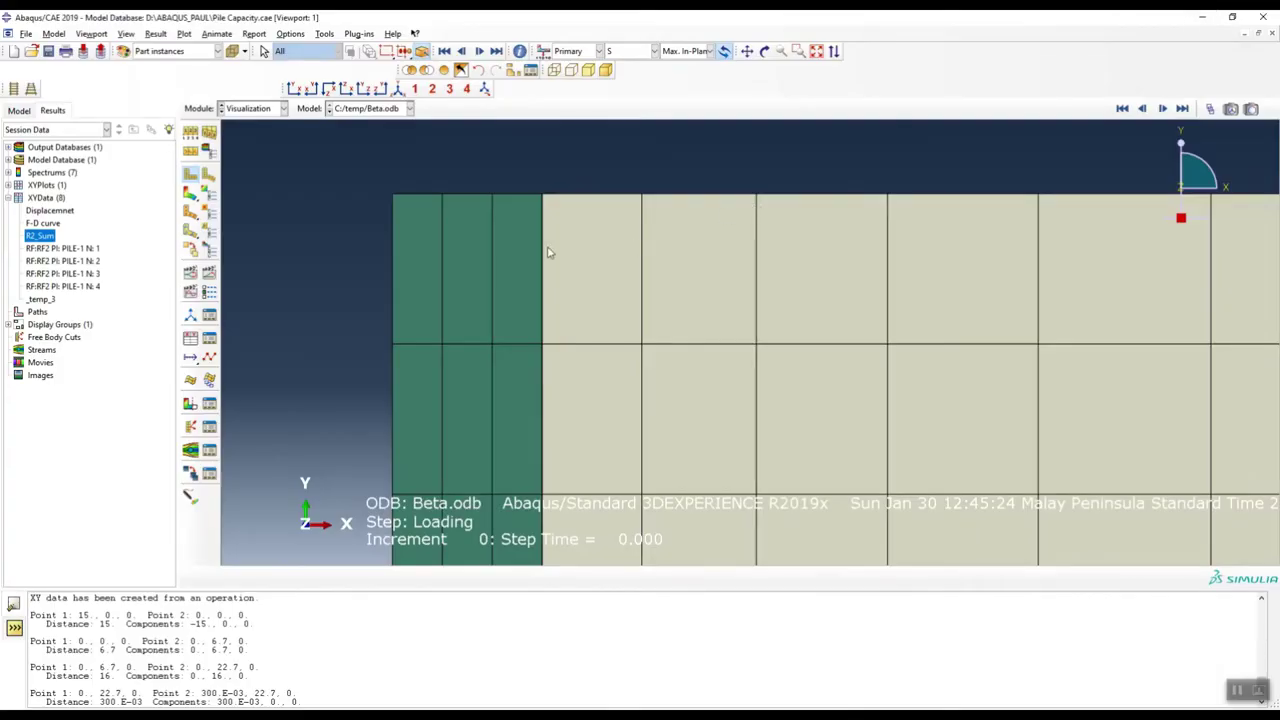
click(396, 198)
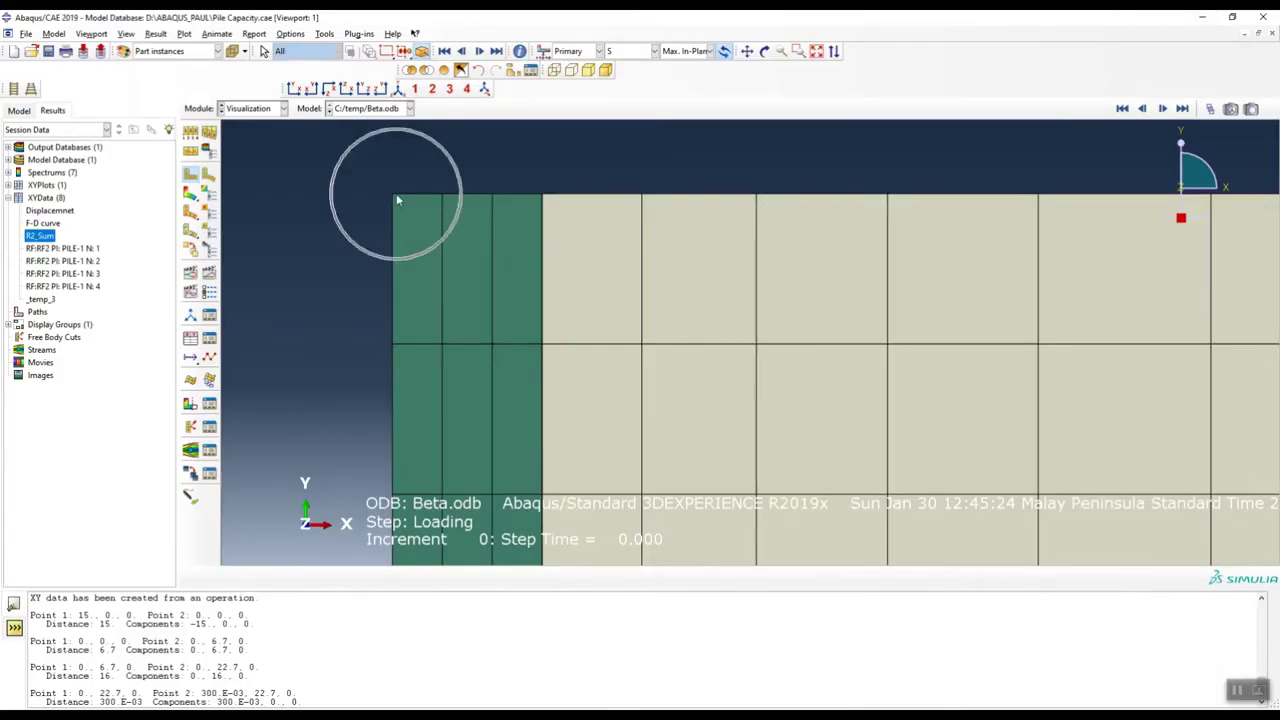
click(394, 201)
click(399, 200)
click(543, 200)
Start creating XY data with ODB field output as the source.
click(191, 340)
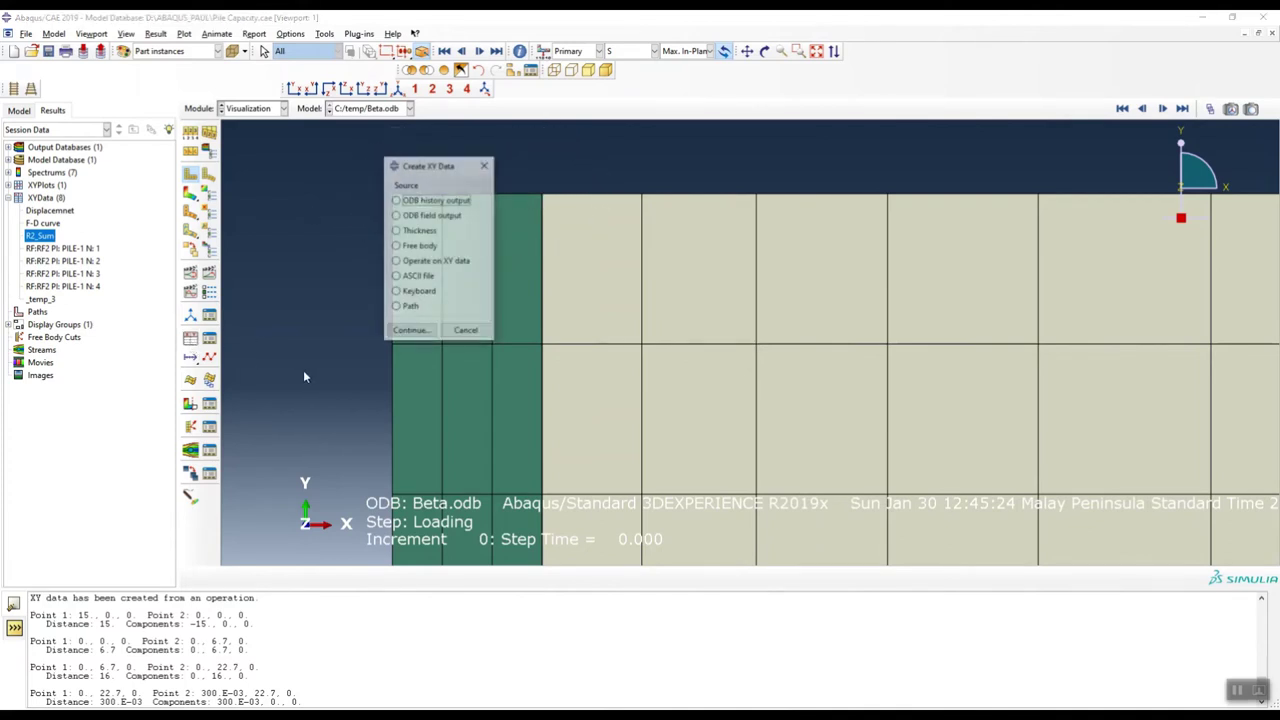
drag(445, 168, 691, 143)
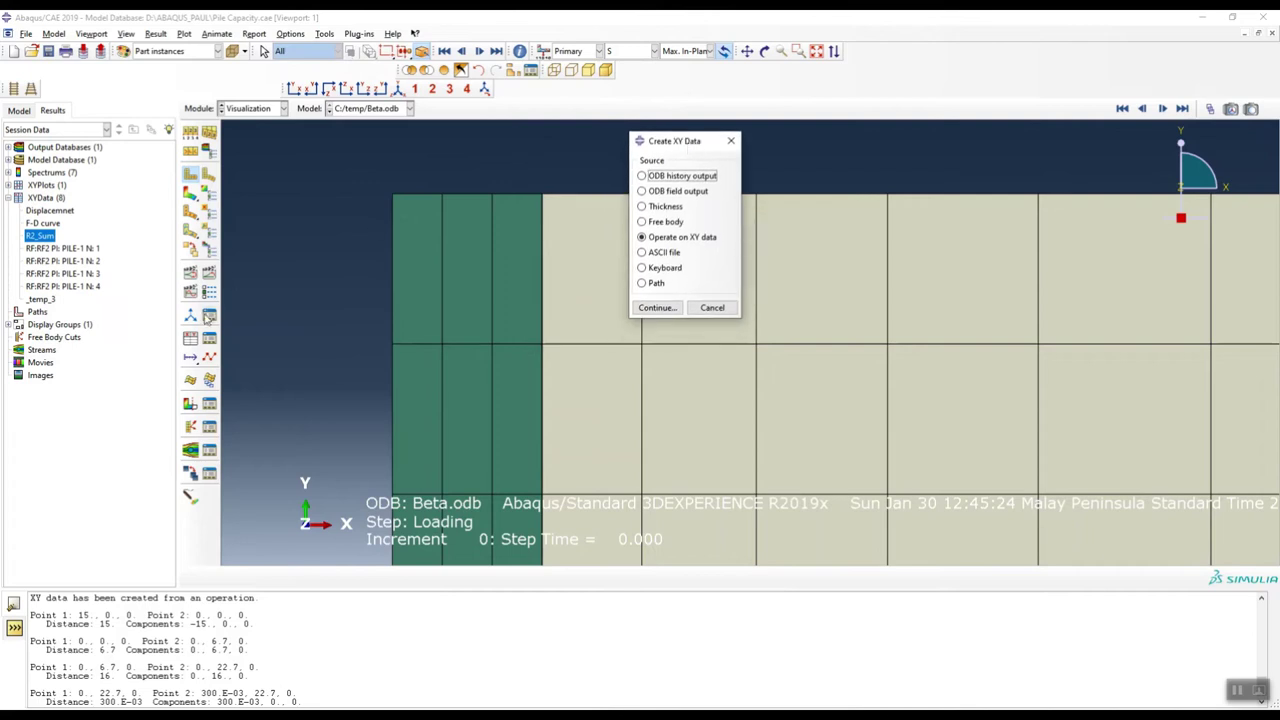
click(190, 343)
click(190, 343)
click(190, 343)
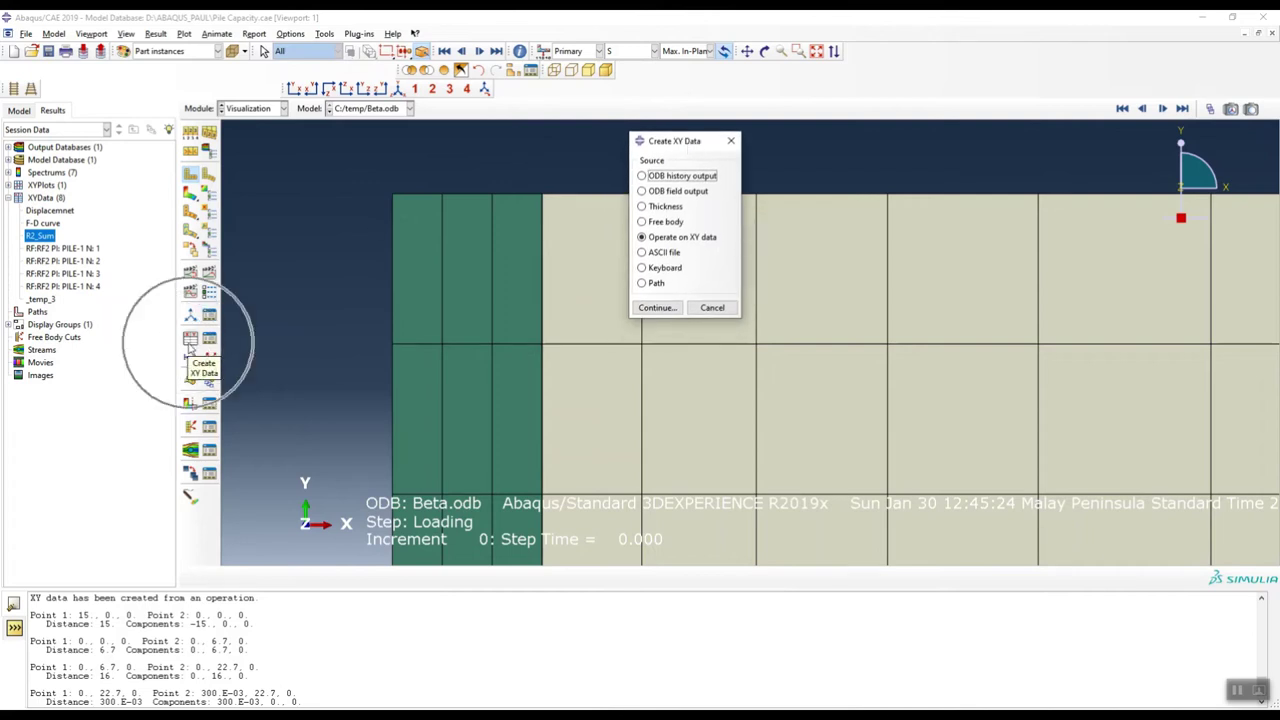
click(643, 191)
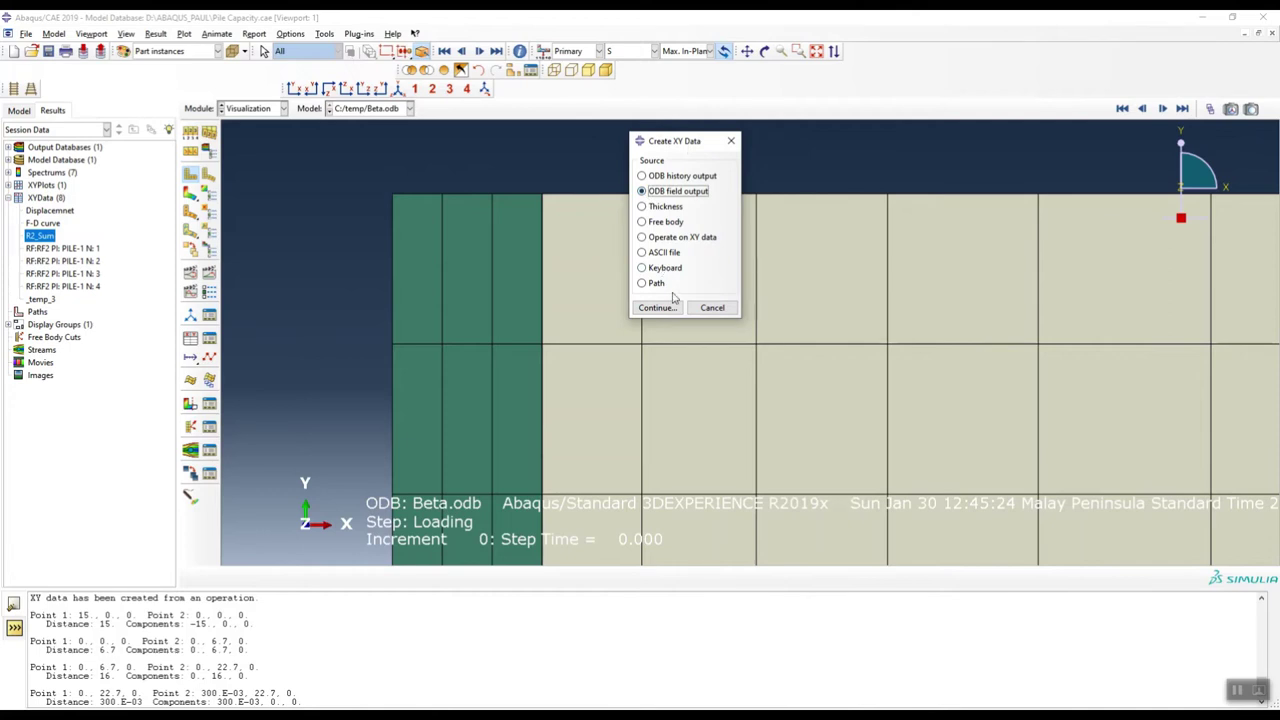
click(657, 307)
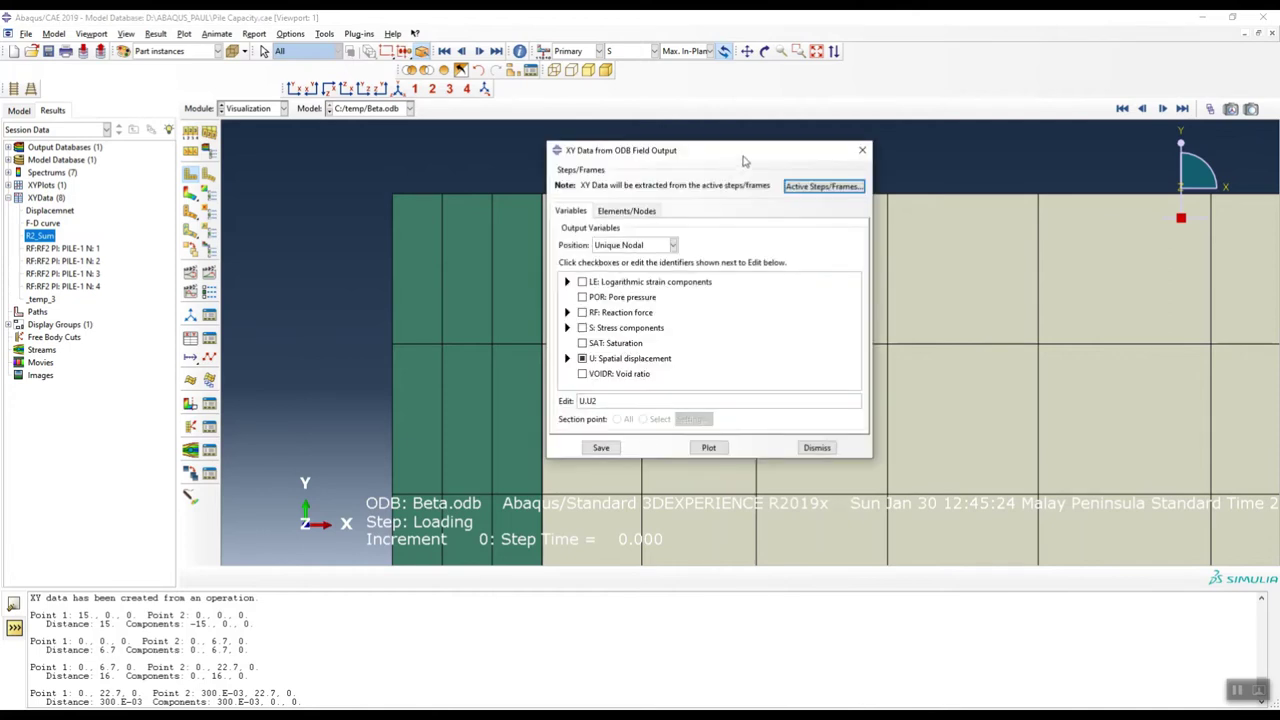
Deselect spatial displacement, choose reaction force component RF2 as the output variable, and move the dialog clear of the pile head.
drag(745, 148, 589, 137)
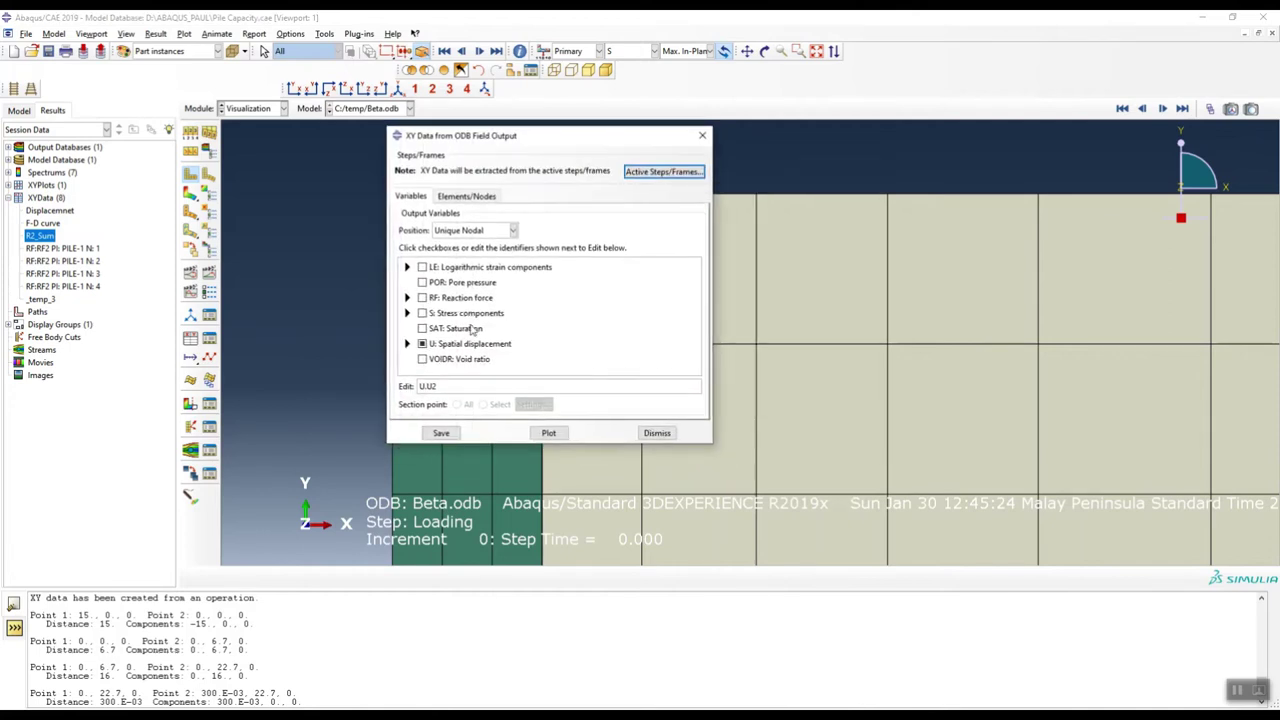
click(422, 344)
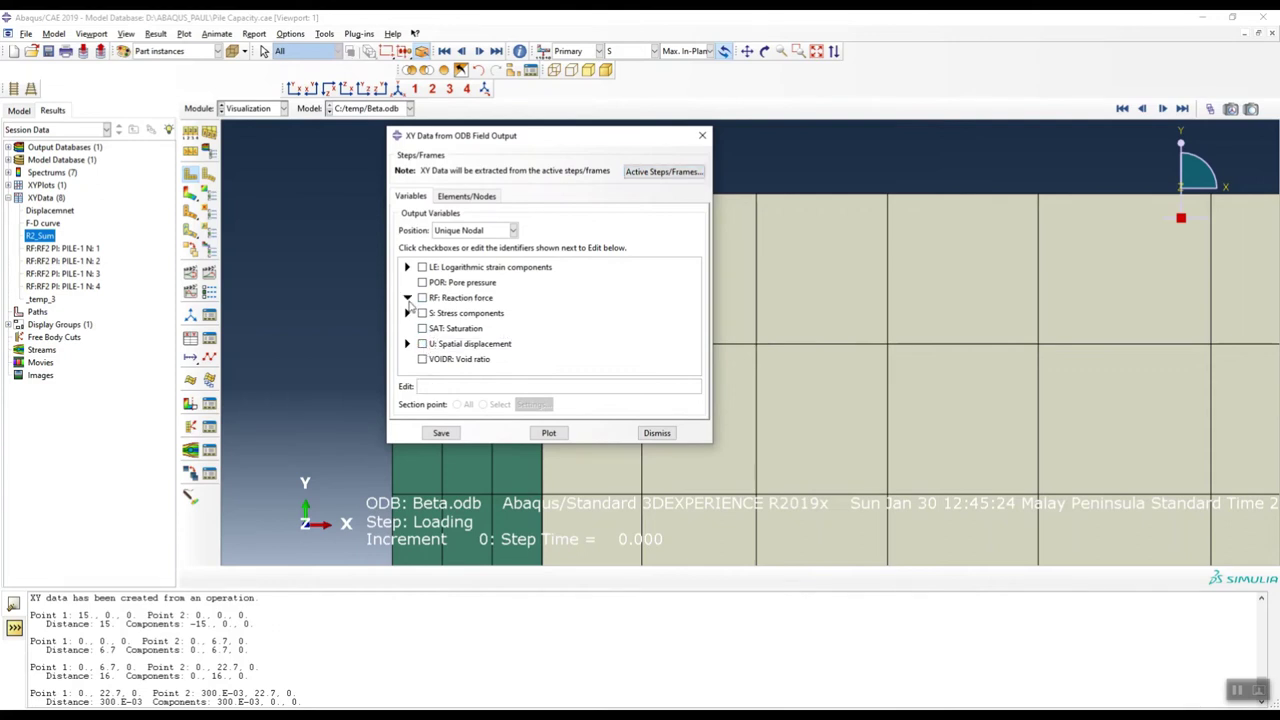
click(407, 298)
click(438, 336)
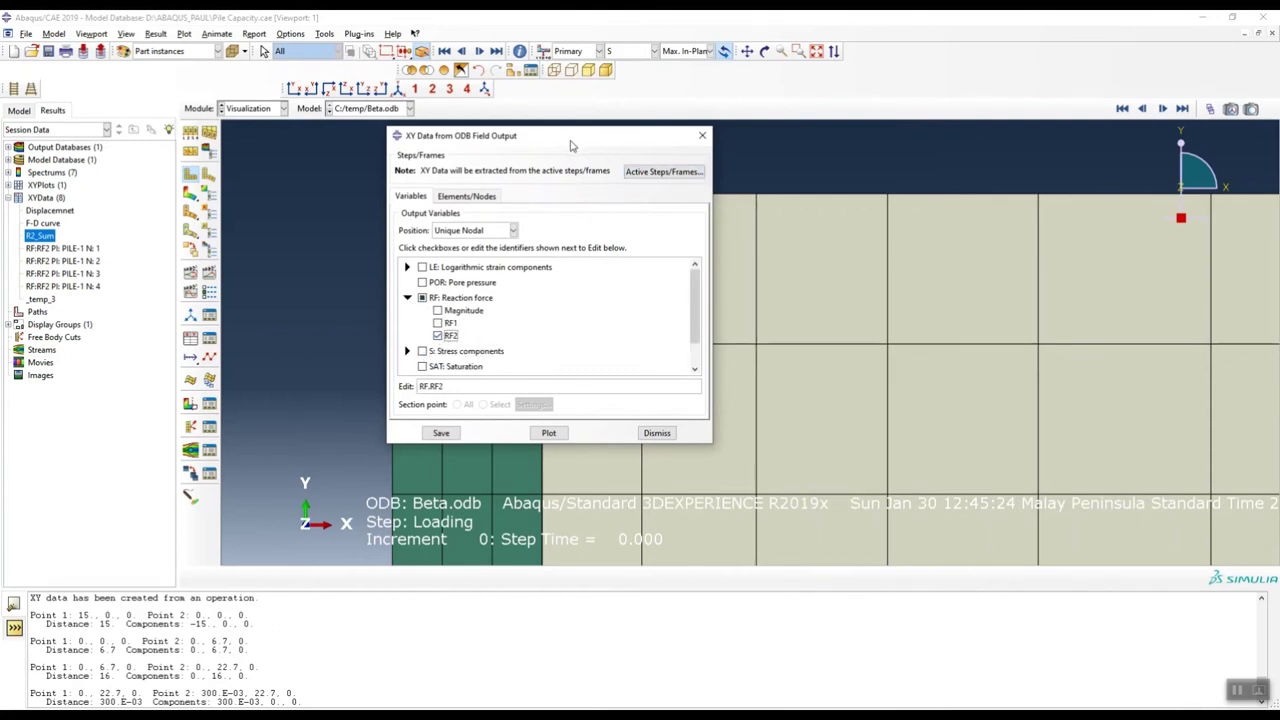
drag(573, 140, 846, 179)
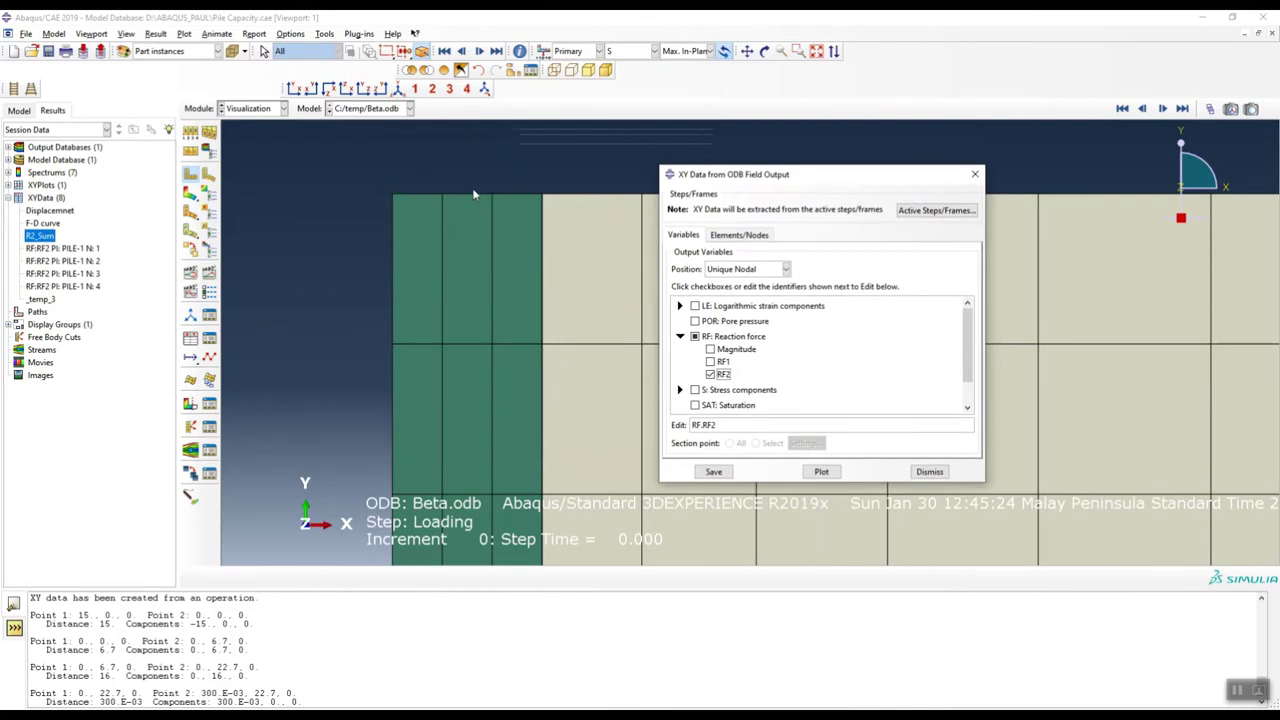
Mark up the pile head with downward load arrows and the label RF2, circle the triad's Y axis, and clear the markings.
drag(478, 151, 475, 296)
drag(545, 198, 456, 203)
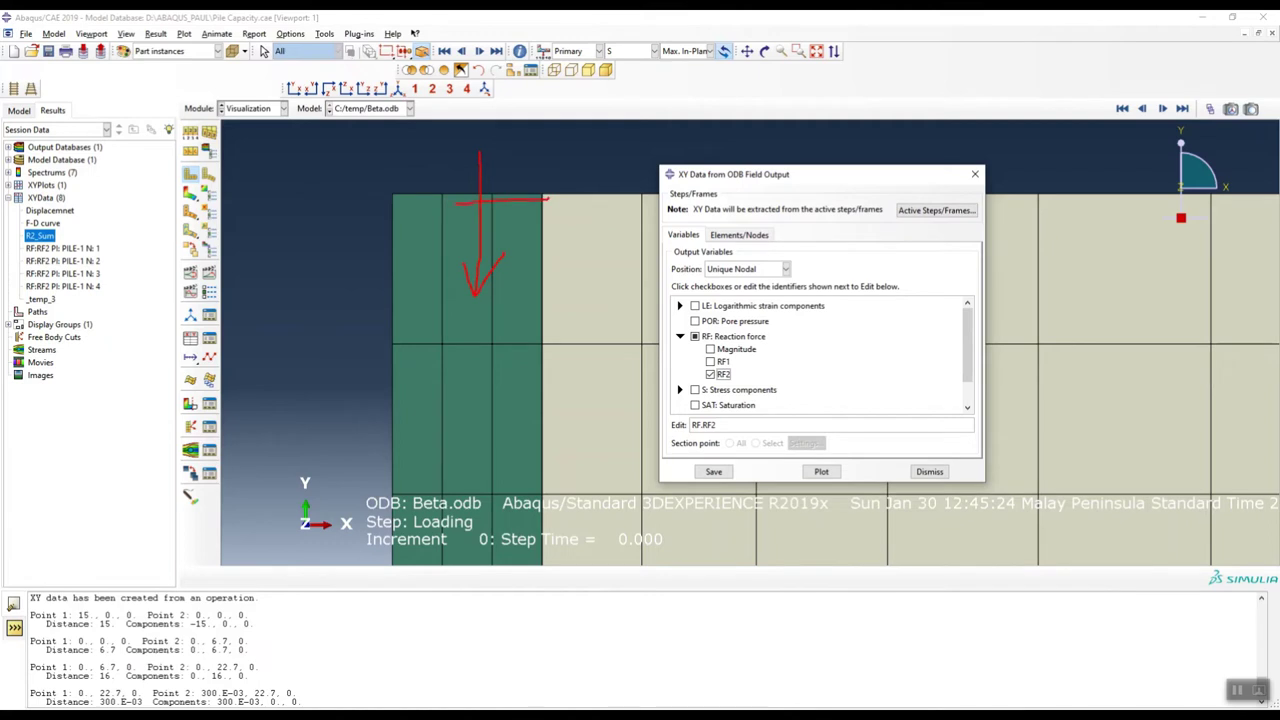
drag(522, 170, 518, 293)
mouse_move(406, 157)
mouse_down()
mouse_move(427, 300)
mouse_move(441, 285)
mouse_up()
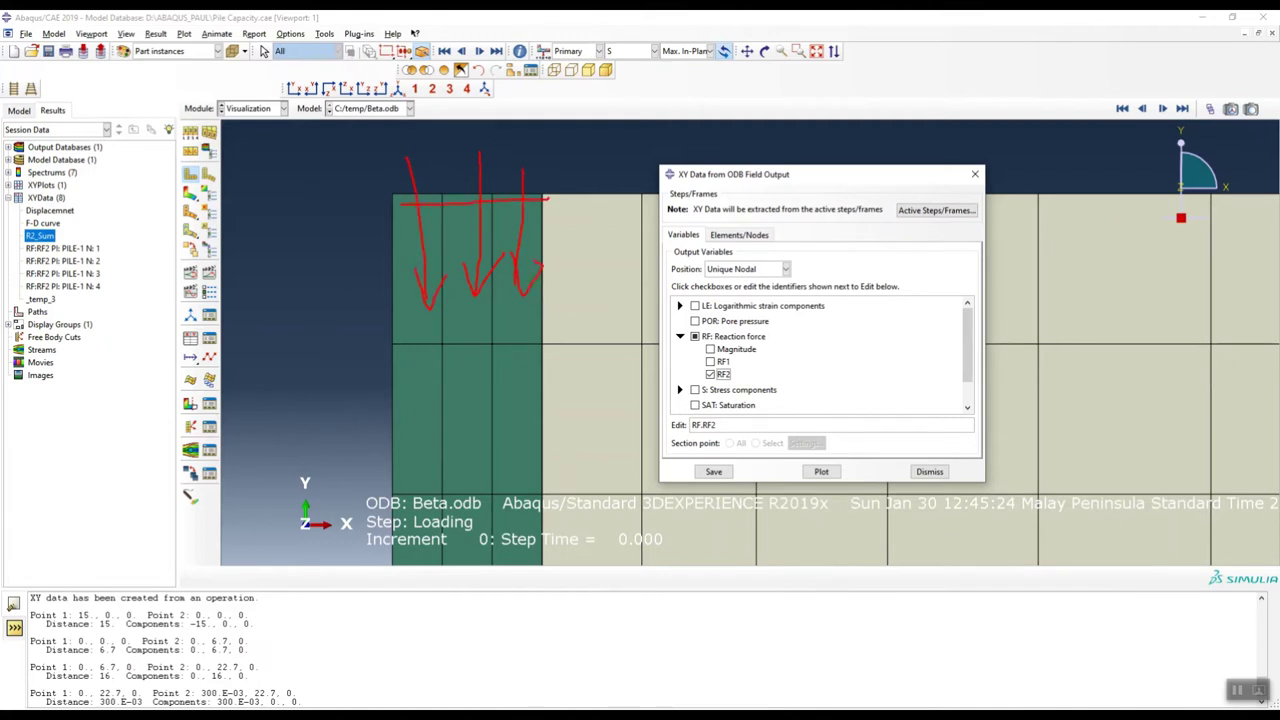
mouse_move(1204, 135)
mouse_down()
mouse_move(1158, 120)
mouse_move(1208, 112)
mouse_up()
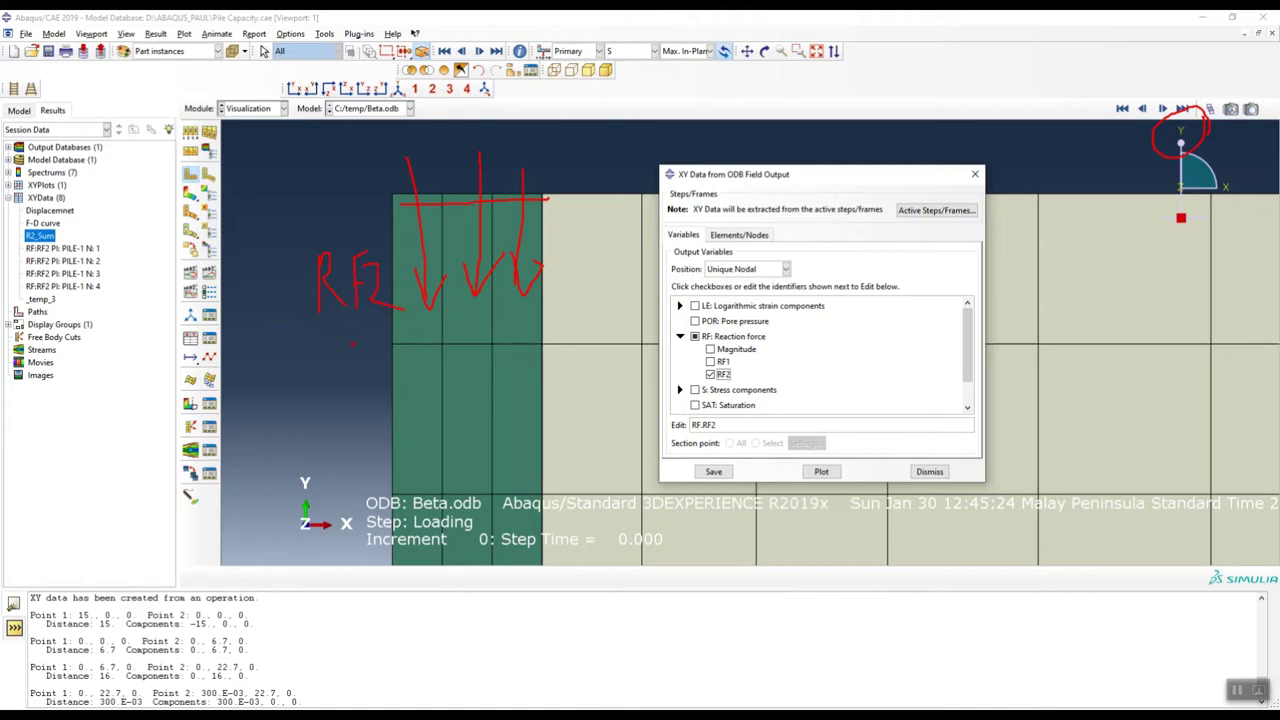
key(Escape)
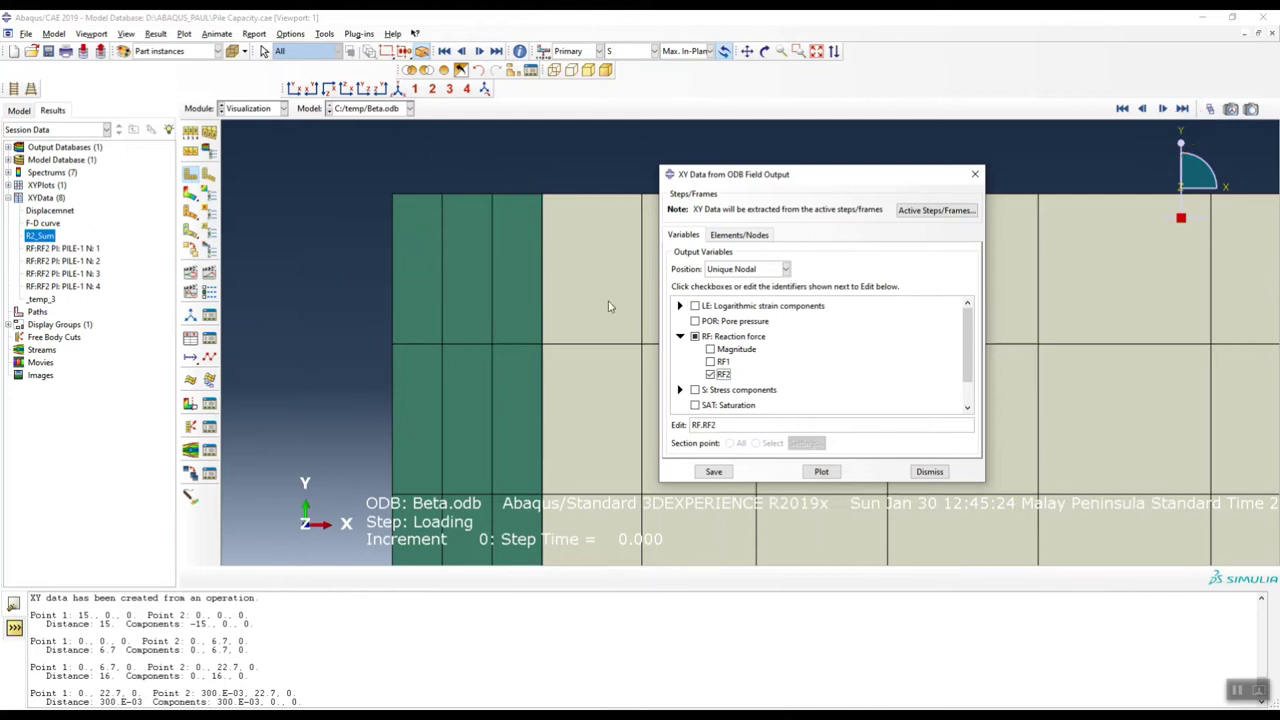
Examine the output position options and the reaction force and spatial displacement components, keeping Unique Nodal and RF2 selected.
click(755, 278)
click(755, 278)
click(755, 278)
click(754, 278)
click(755, 278)
click(755, 278)
click(755, 278)
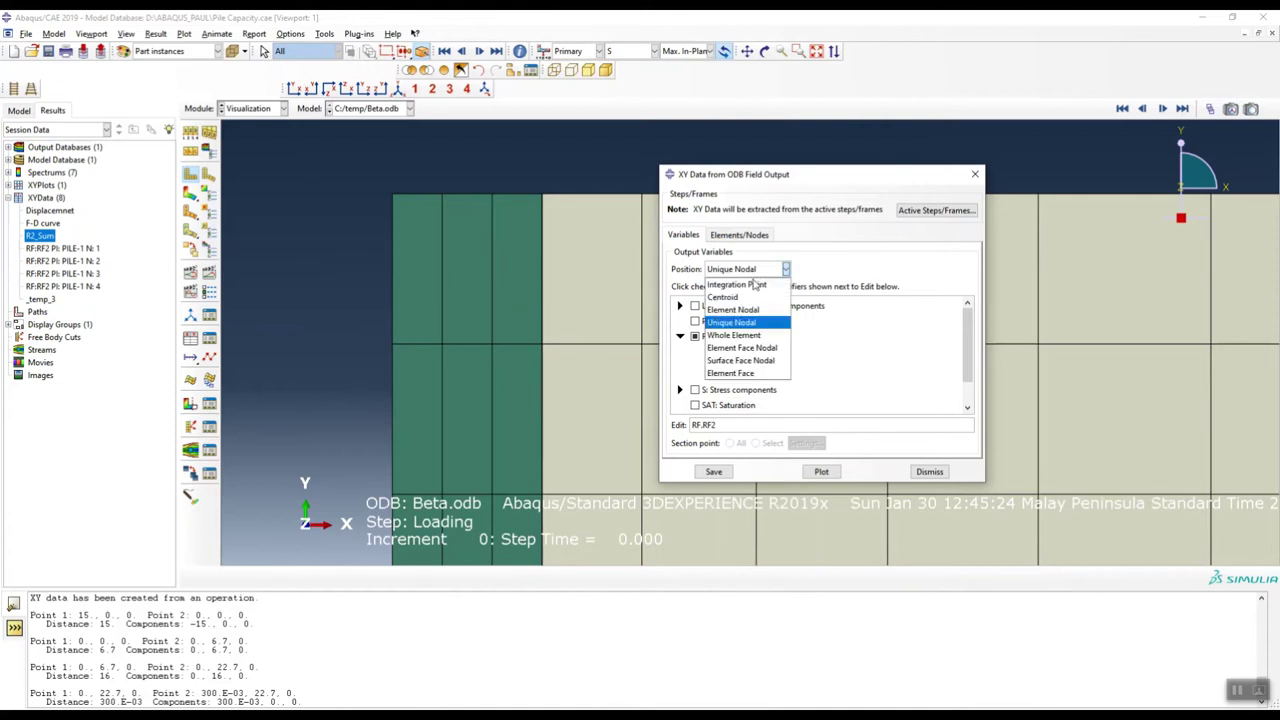
click(743, 368)
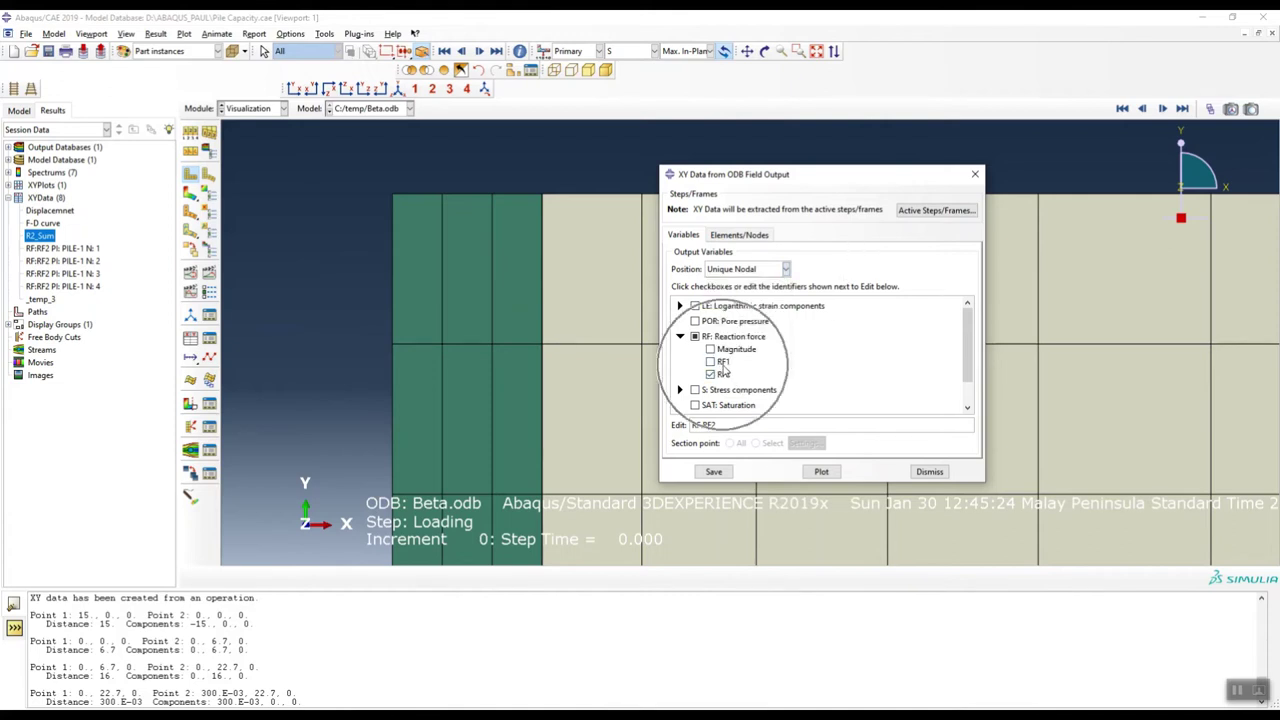
scroll(725, 386, down, 2)
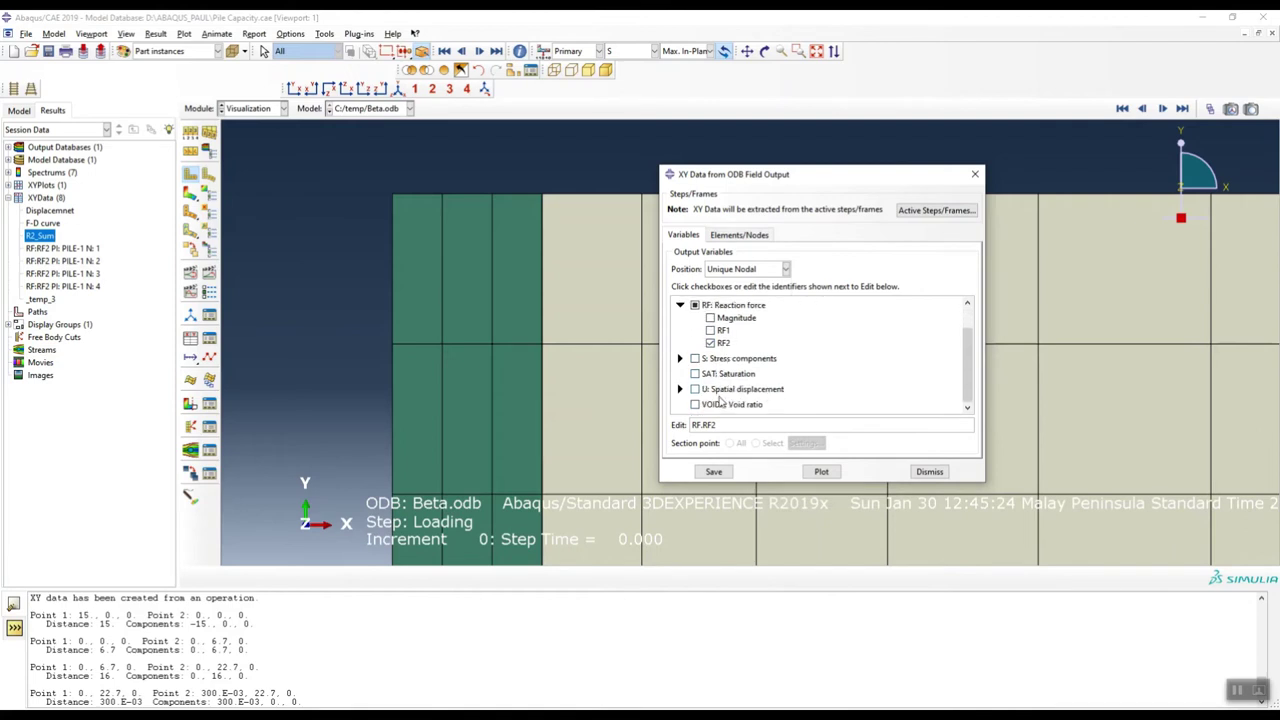
scroll(738, 377, down, 3)
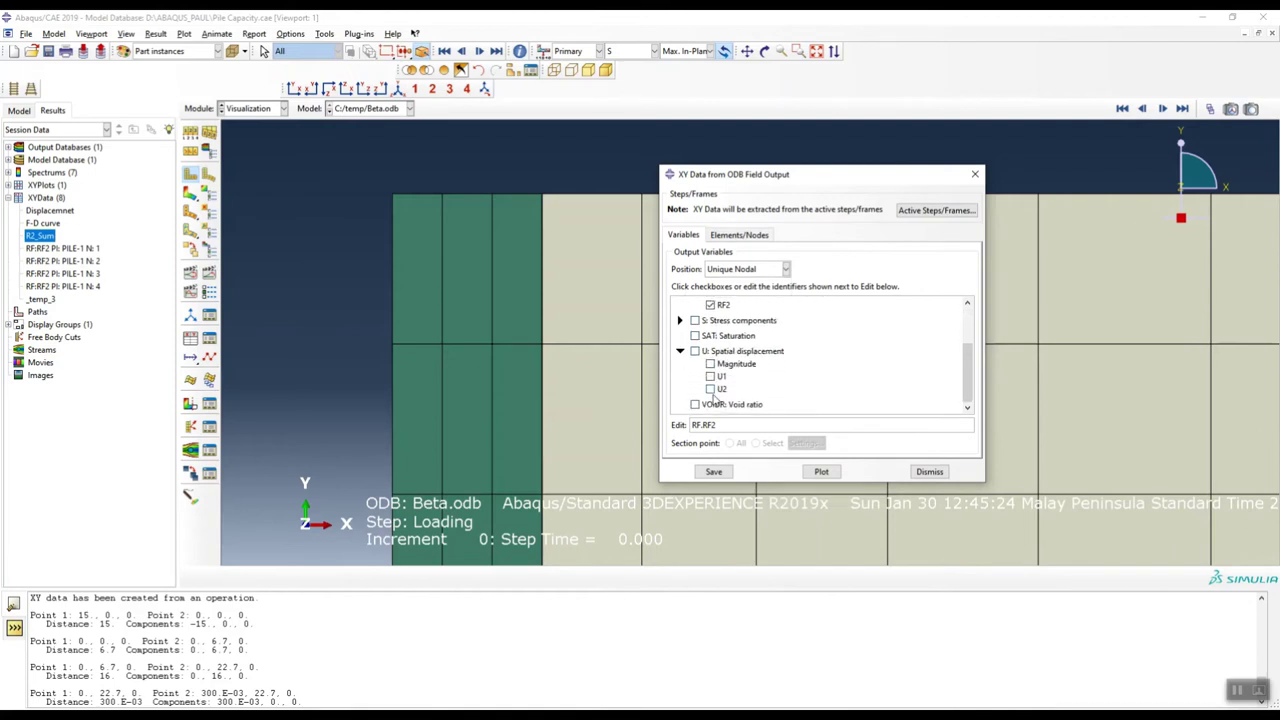
scroll(728, 378, up, 5)
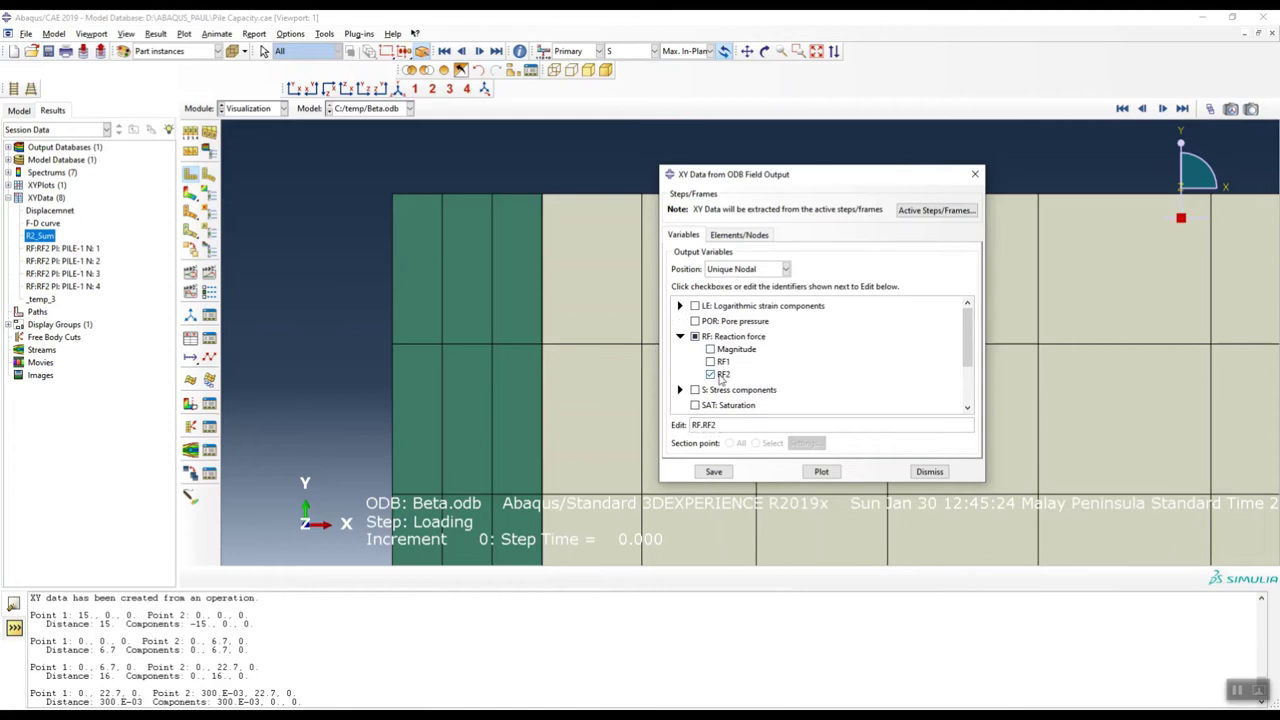
Replace the viewport selection with the four nodes along the top of the pile, and close the extraction without saving.
click(750, 237)
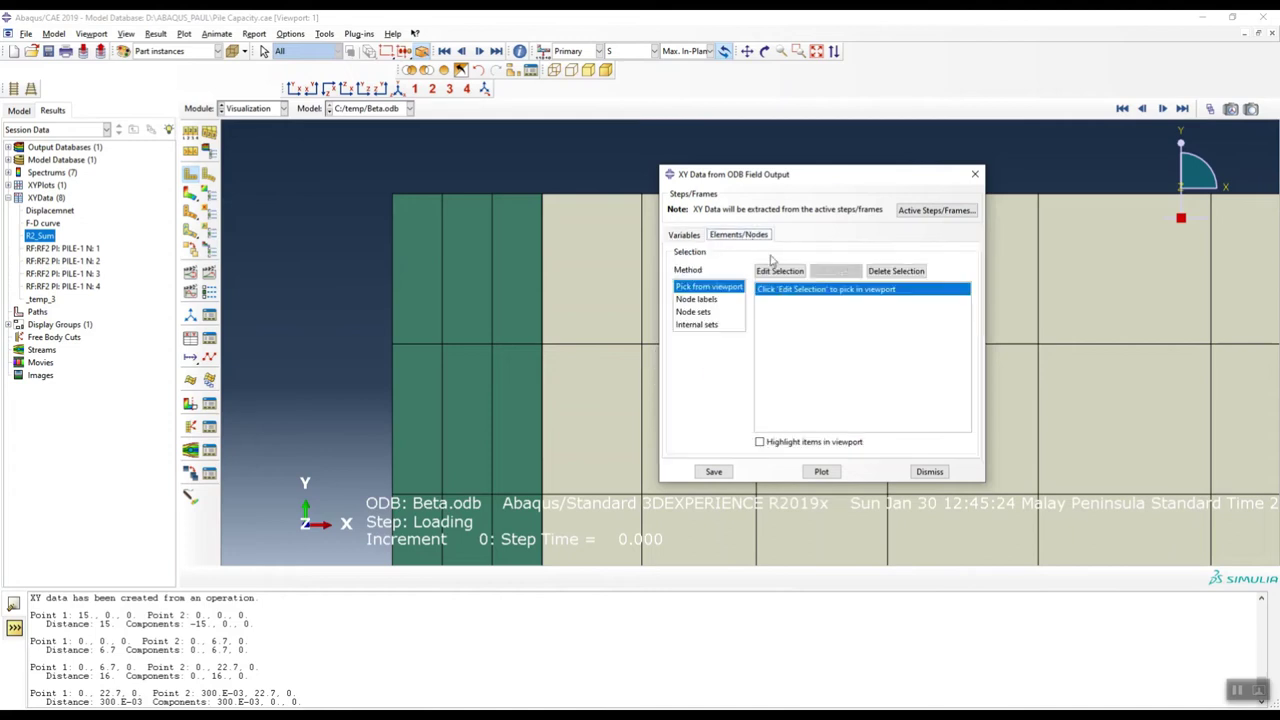
click(893, 272)
click(830, 273)
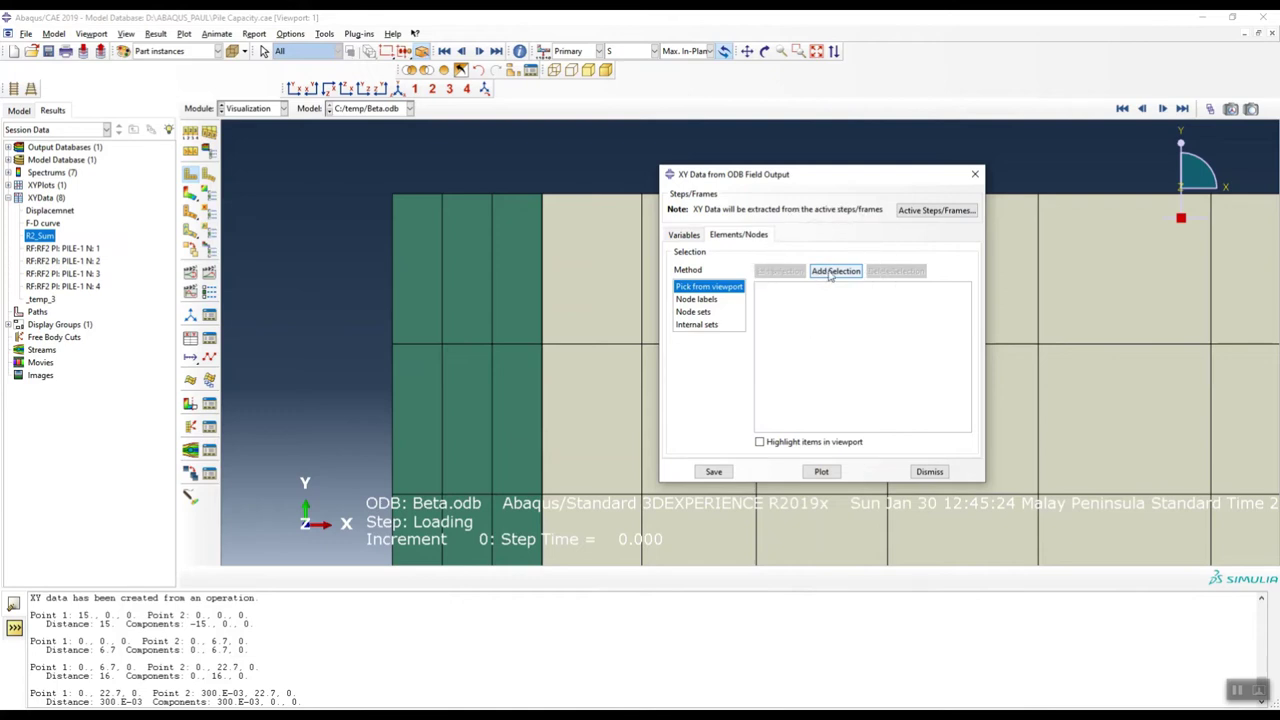
click(394, 196)
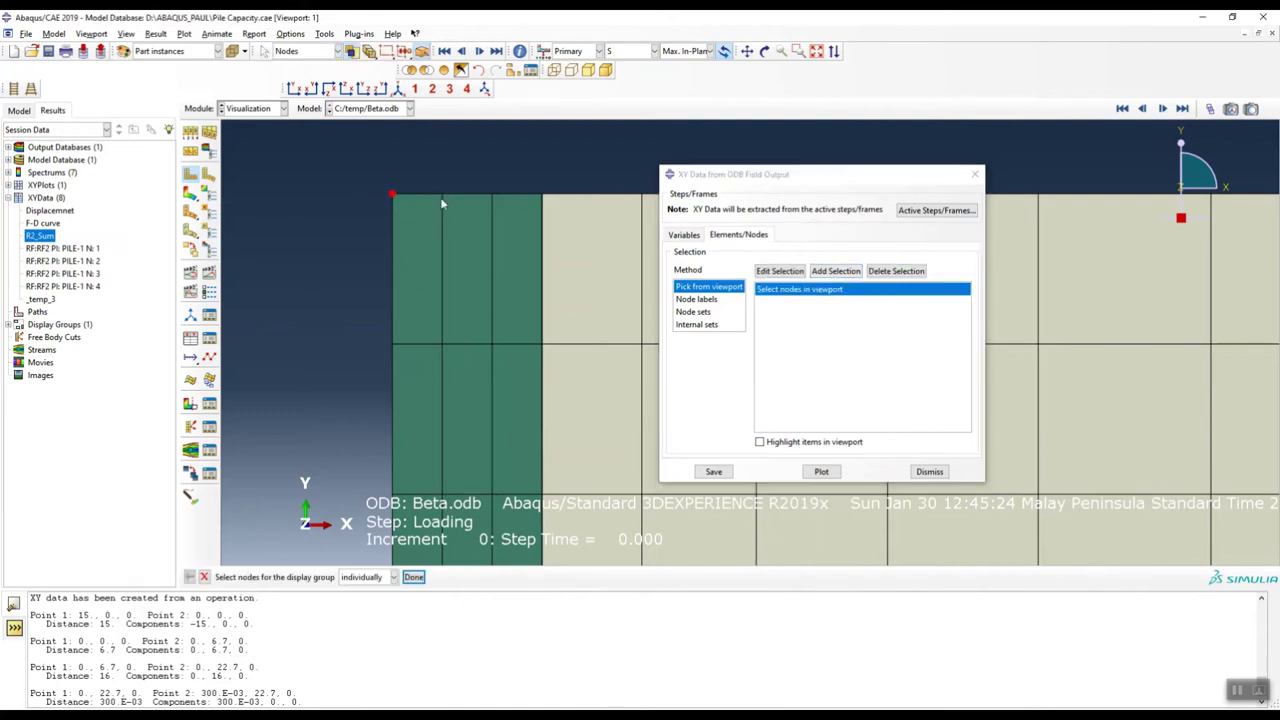
shift+drag(435, 175, 558, 212)
click(975, 174)
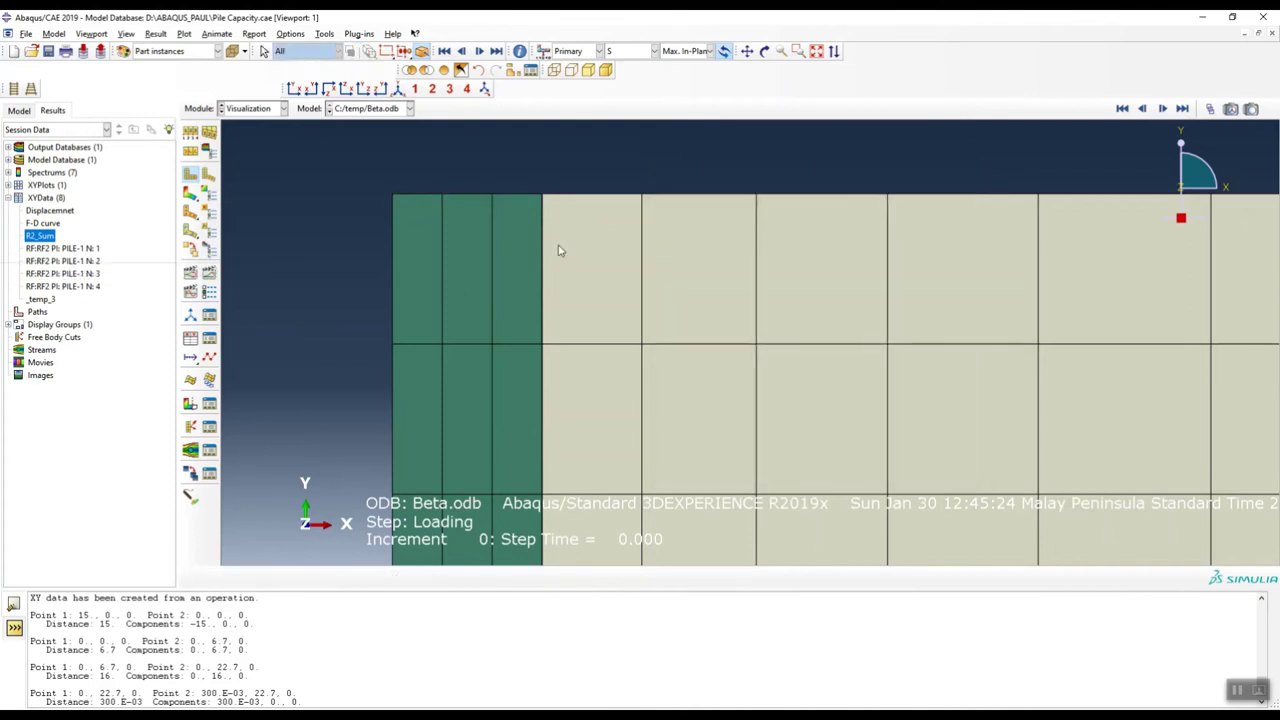
Plot the saved RF2 reaction force curves of PILE-1 nodes 1, 2, 3 and 4 one after another.
double_click(82, 249)
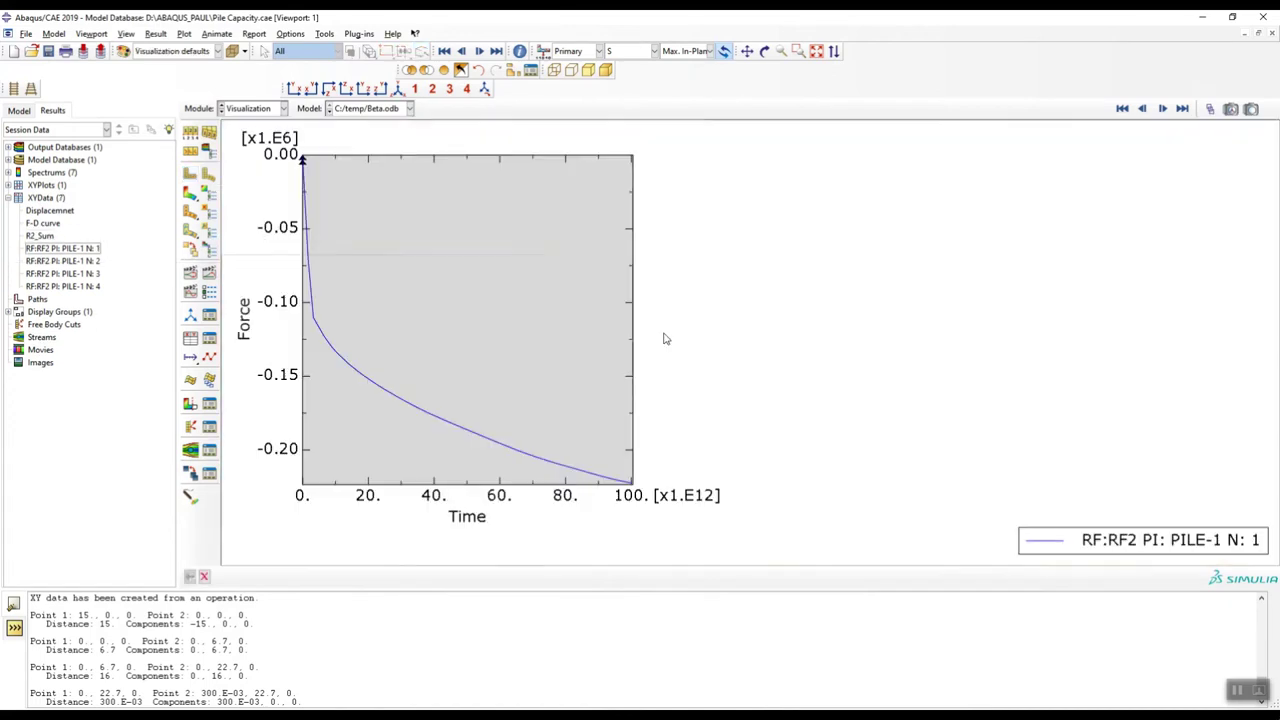
double_click(98, 261)
double_click(90, 274)
double_click(90, 286)
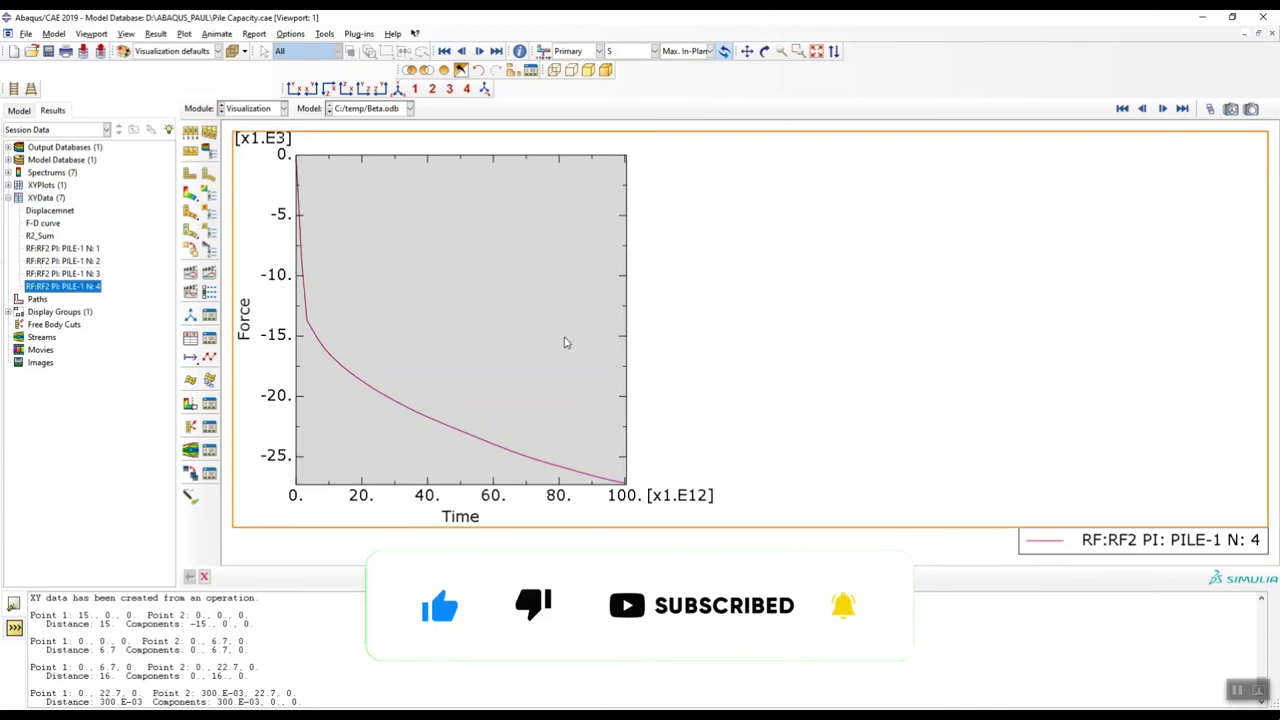
Operate on XY data with a sum expression of the RF2 data from PILE-1 nodes 1 to 4, and clear the expression.
click(190, 342)
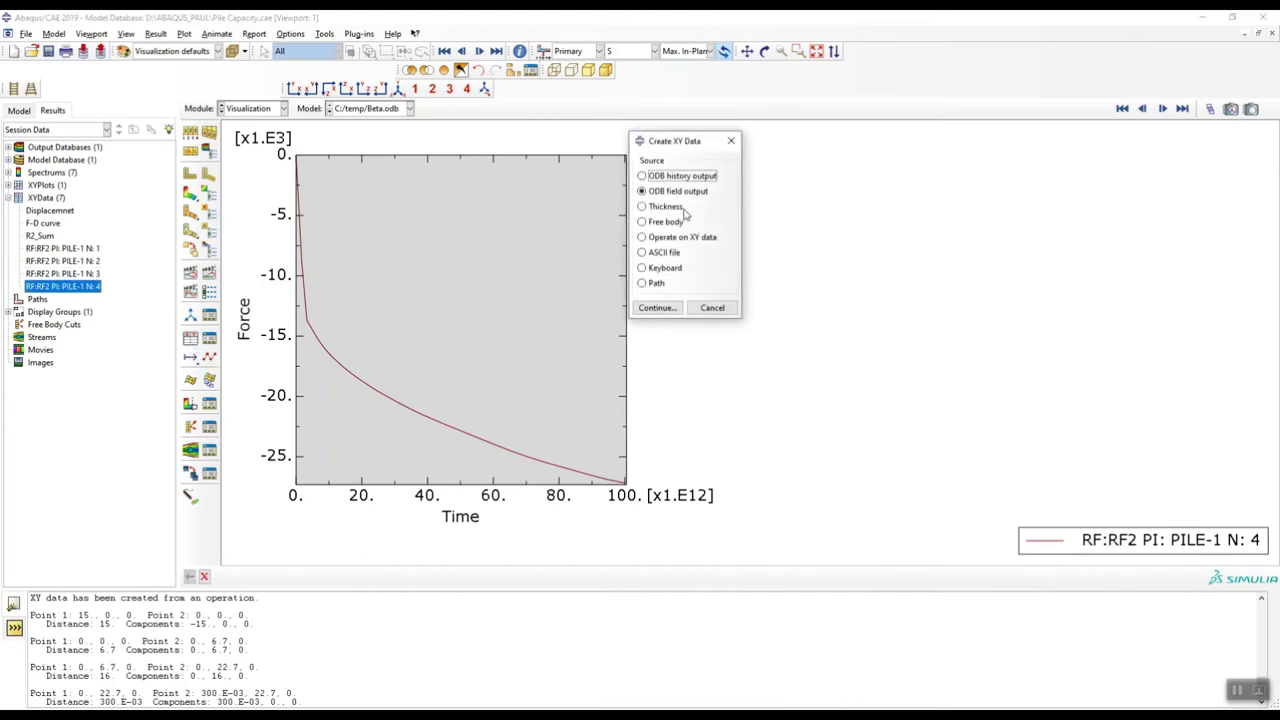
click(657, 238)
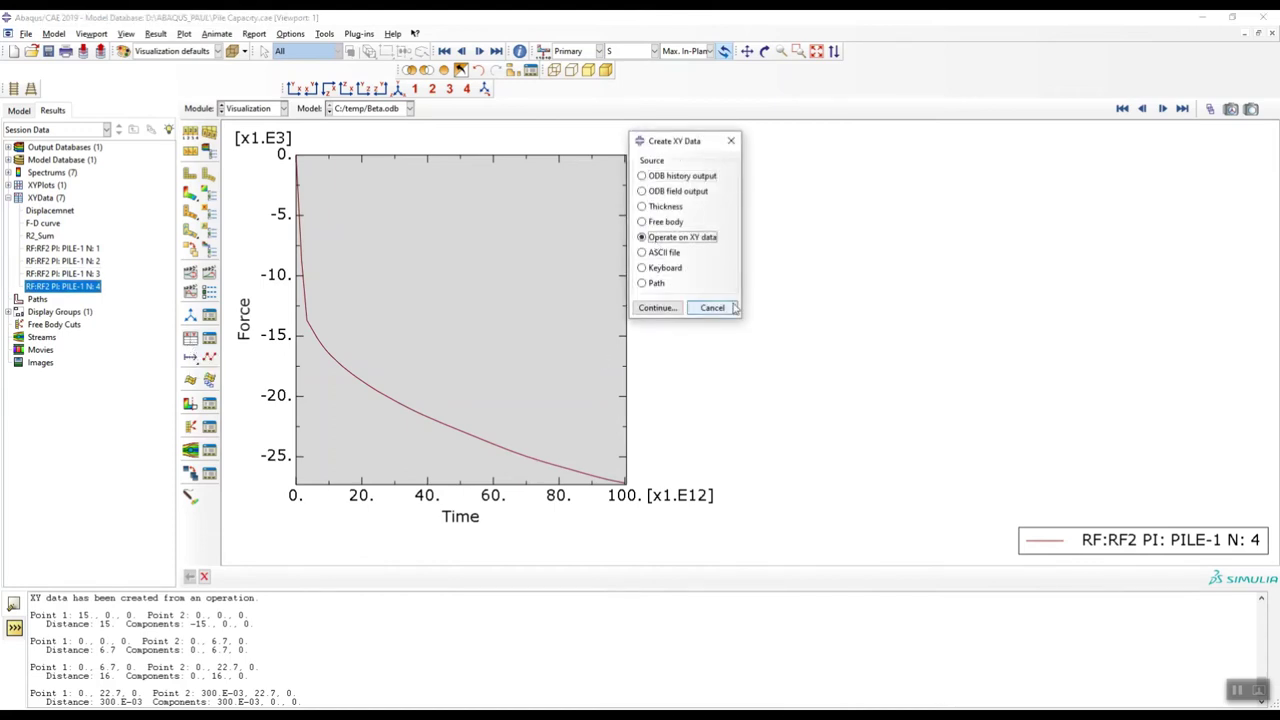
click(656, 308)
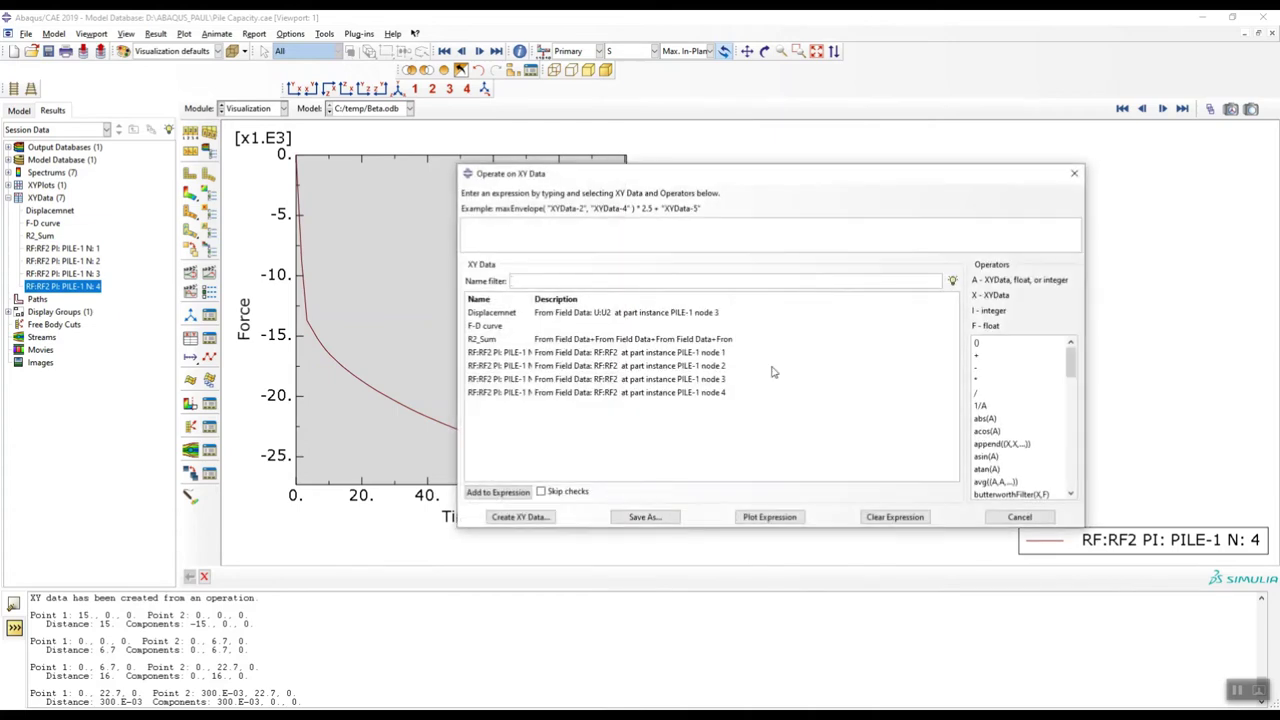
drag(580, 354, 582, 393)
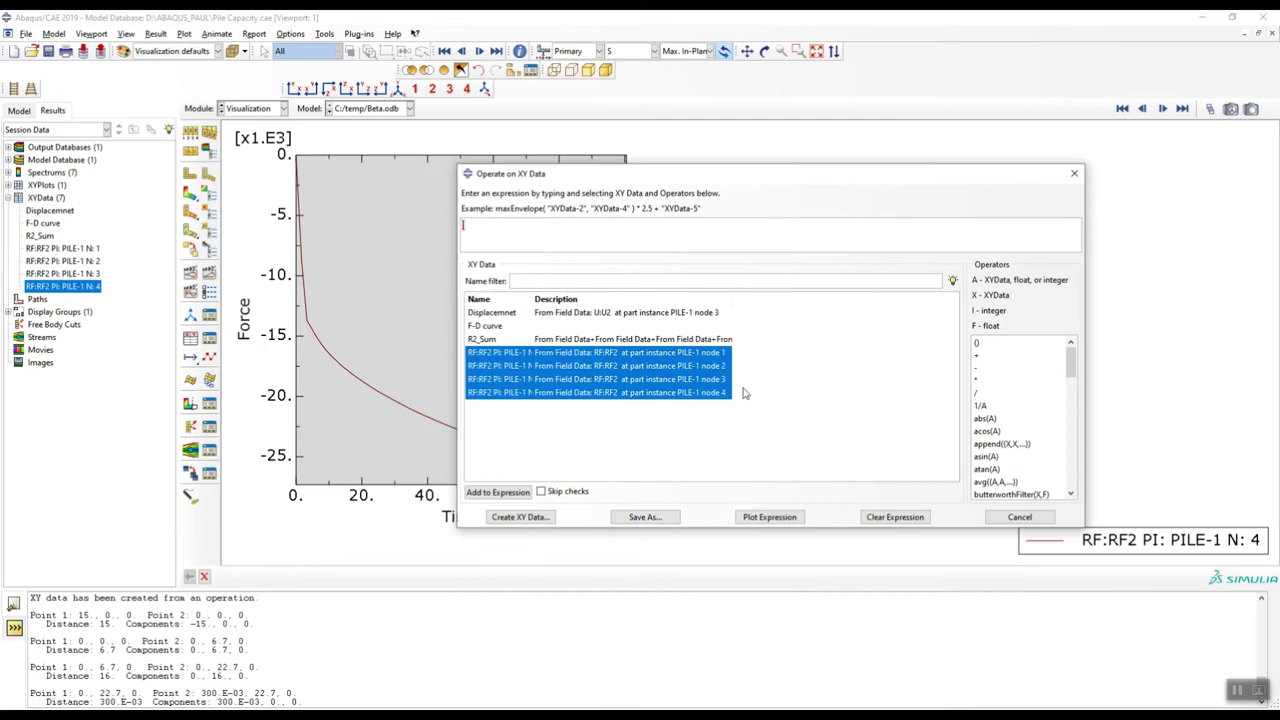
drag(1071, 362, 1064, 484)
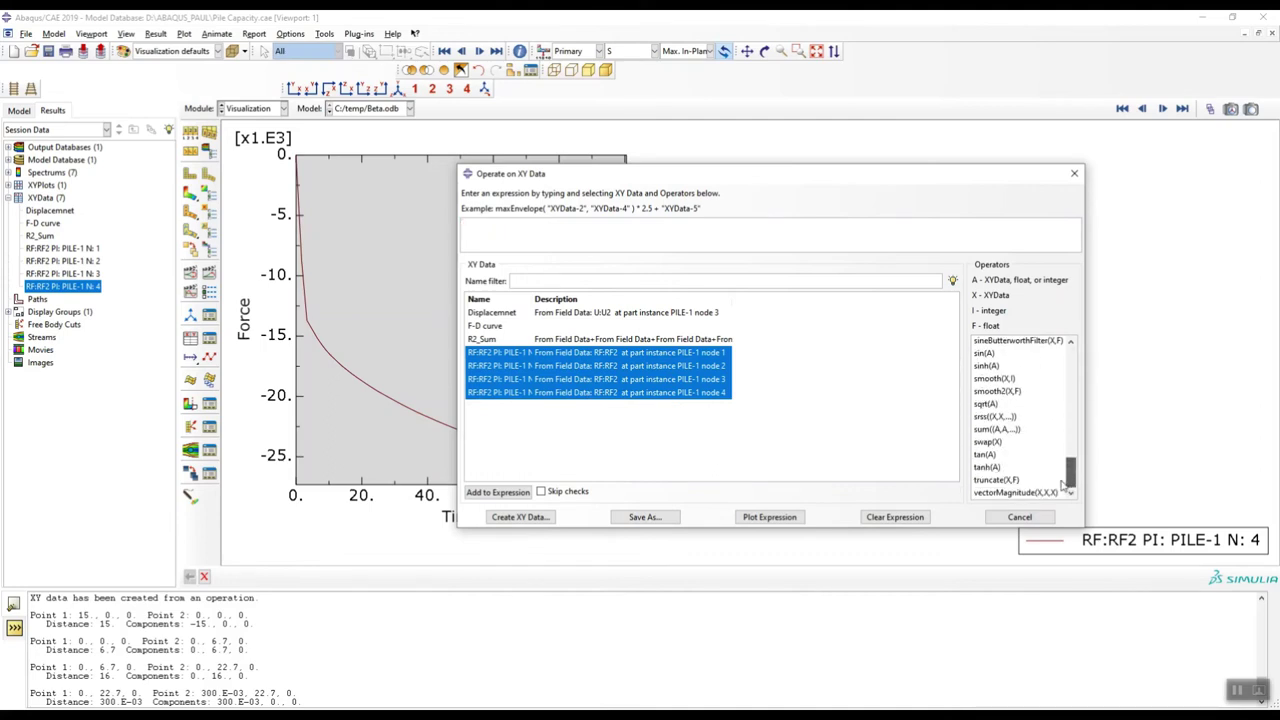
click(992, 431)
click(577, 356)
drag(577, 357, 580, 393)
click(493, 493)
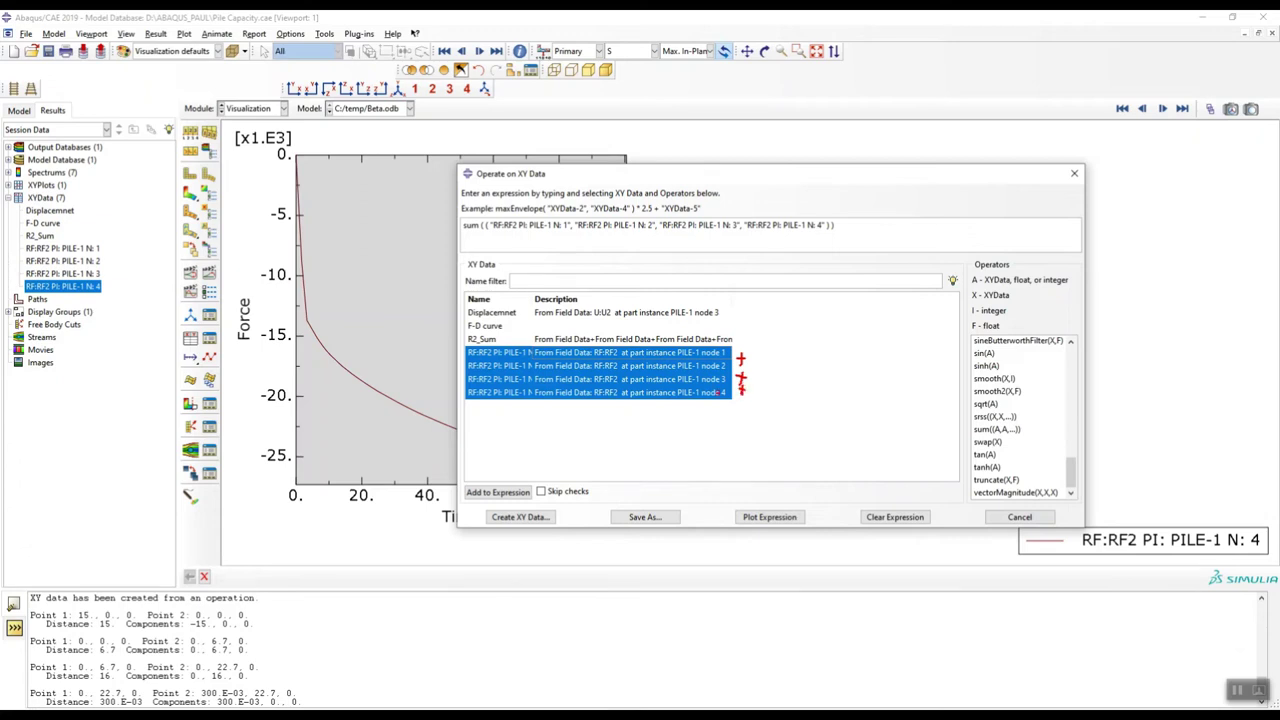
mouse_move(843, 224)
mouse_down()
mouse_move(728, 258)
mouse_move(500, 250)
mouse_move(455, 212)
mouse_move(747, 193)
mouse_move(846, 224)
mouse_up()
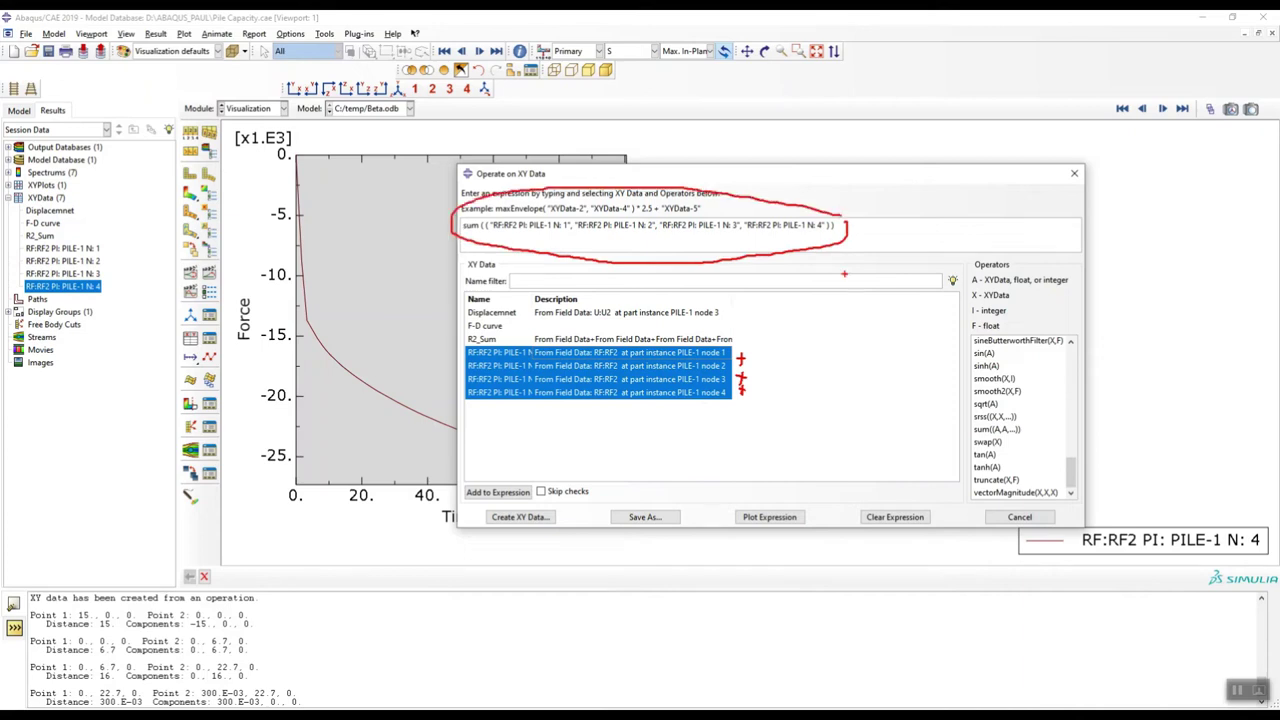
key(Escape)
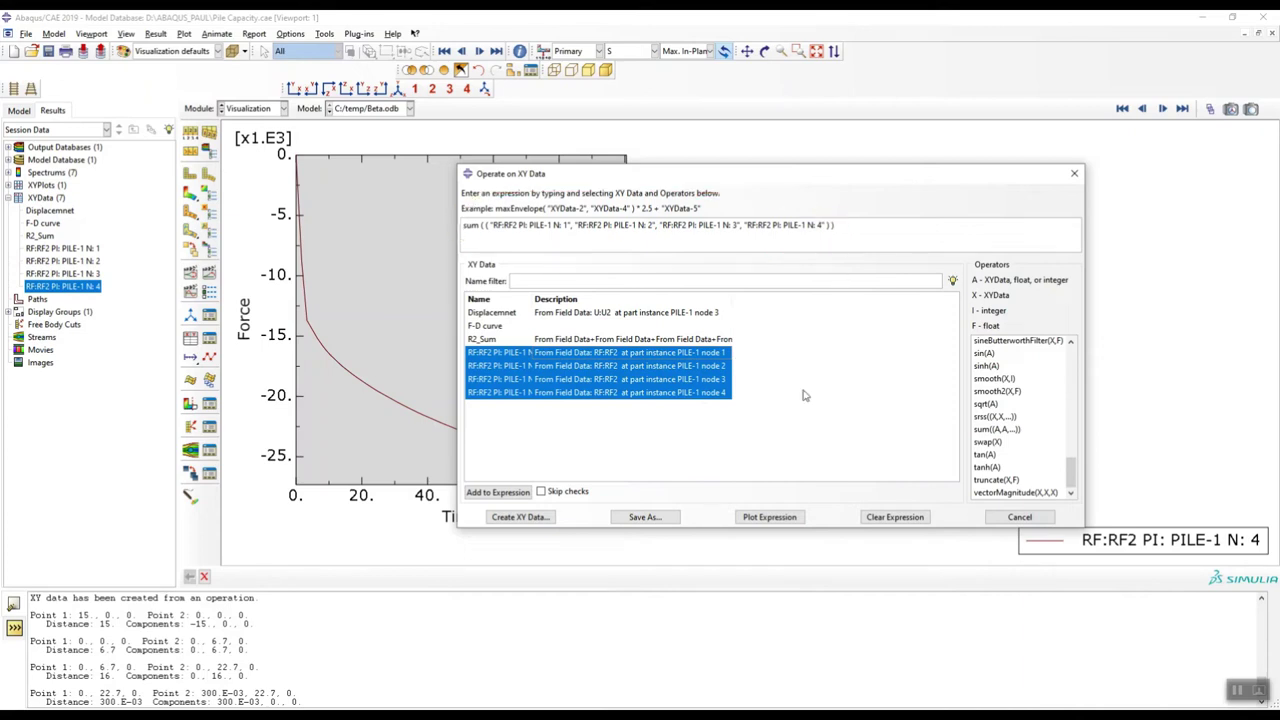
click(880, 519)
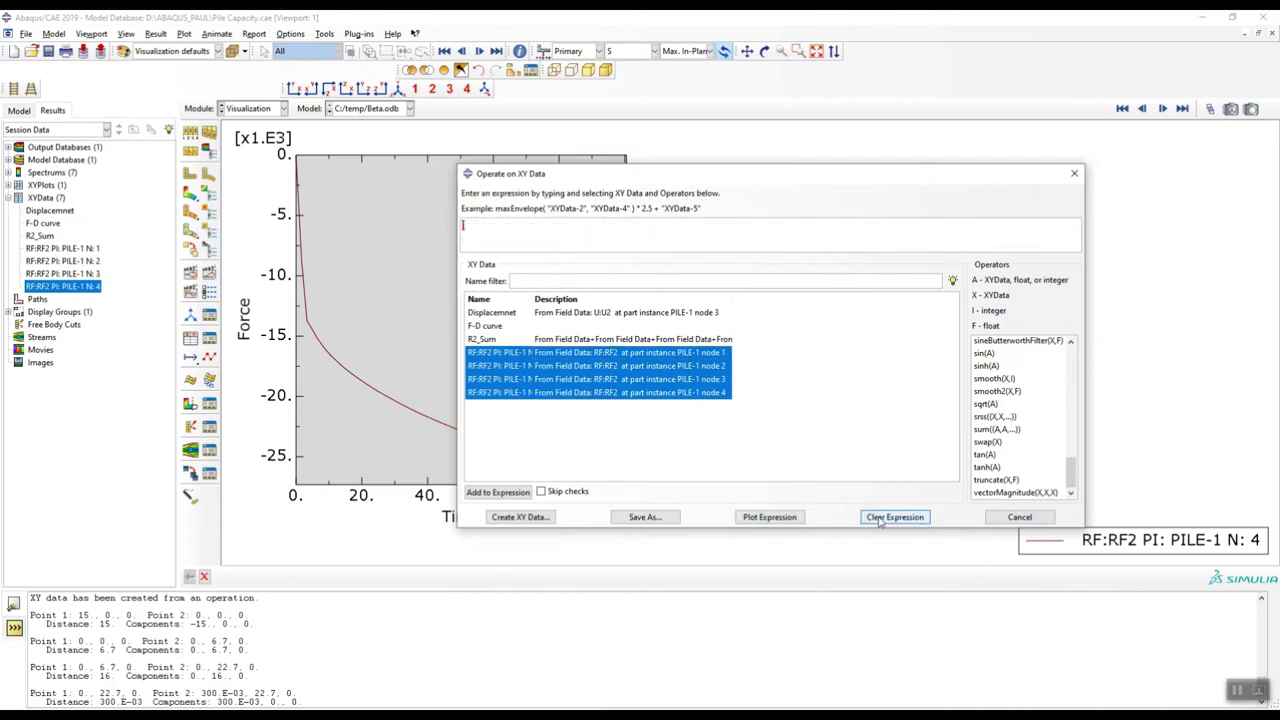
Build an expression adding the RF2 data of PILE-1 nodes 1 to 4 with plus operators, and close without creating data.
click(687, 355)
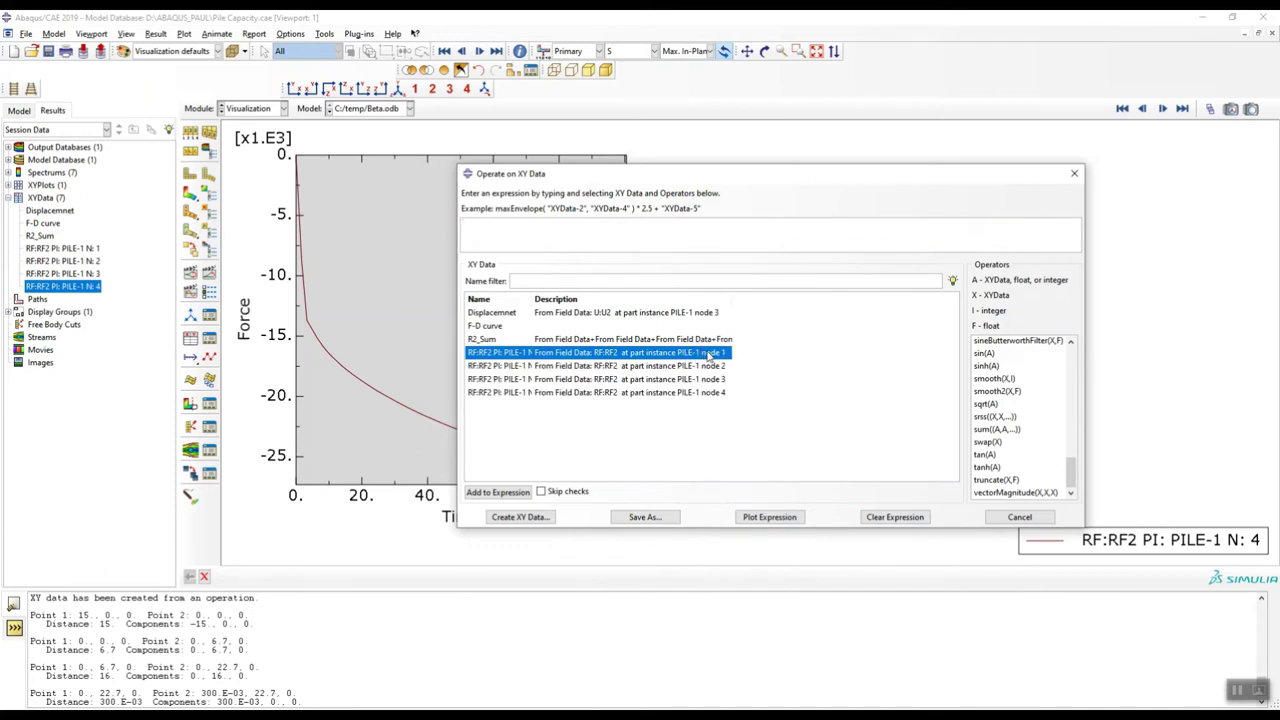
drag(1071, 472, 1071, 358)
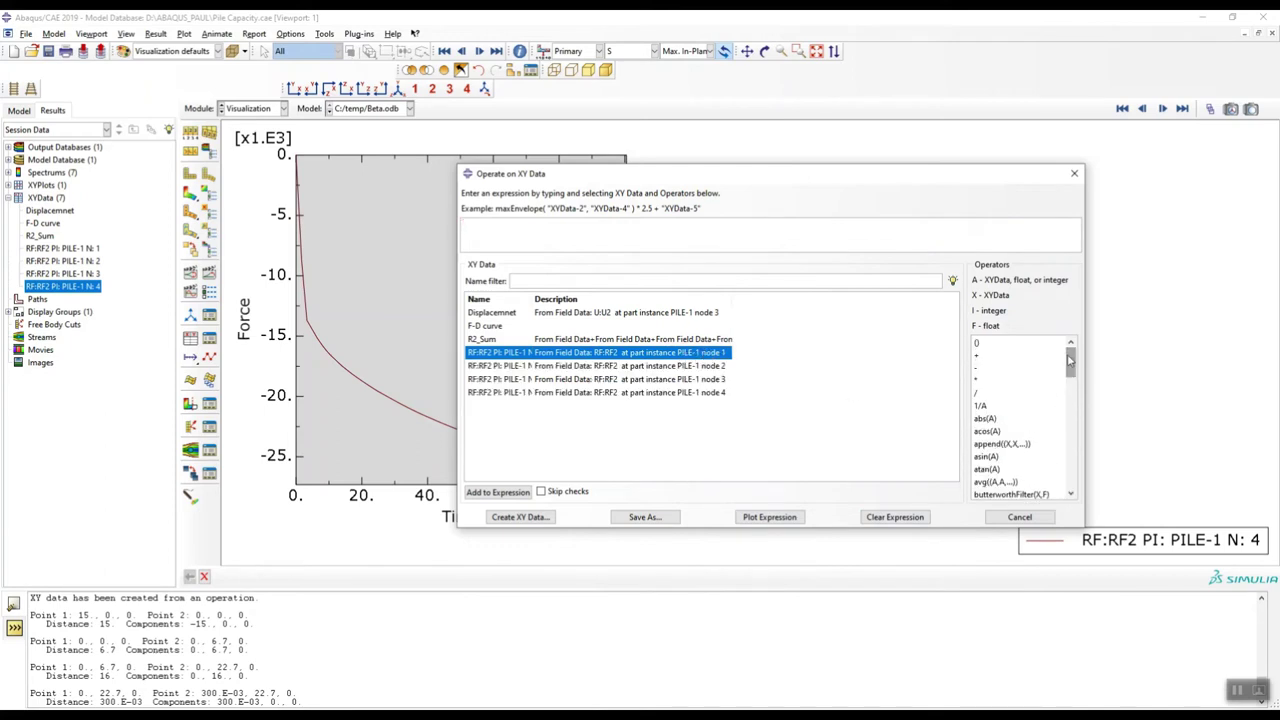
double_click(665, 355)
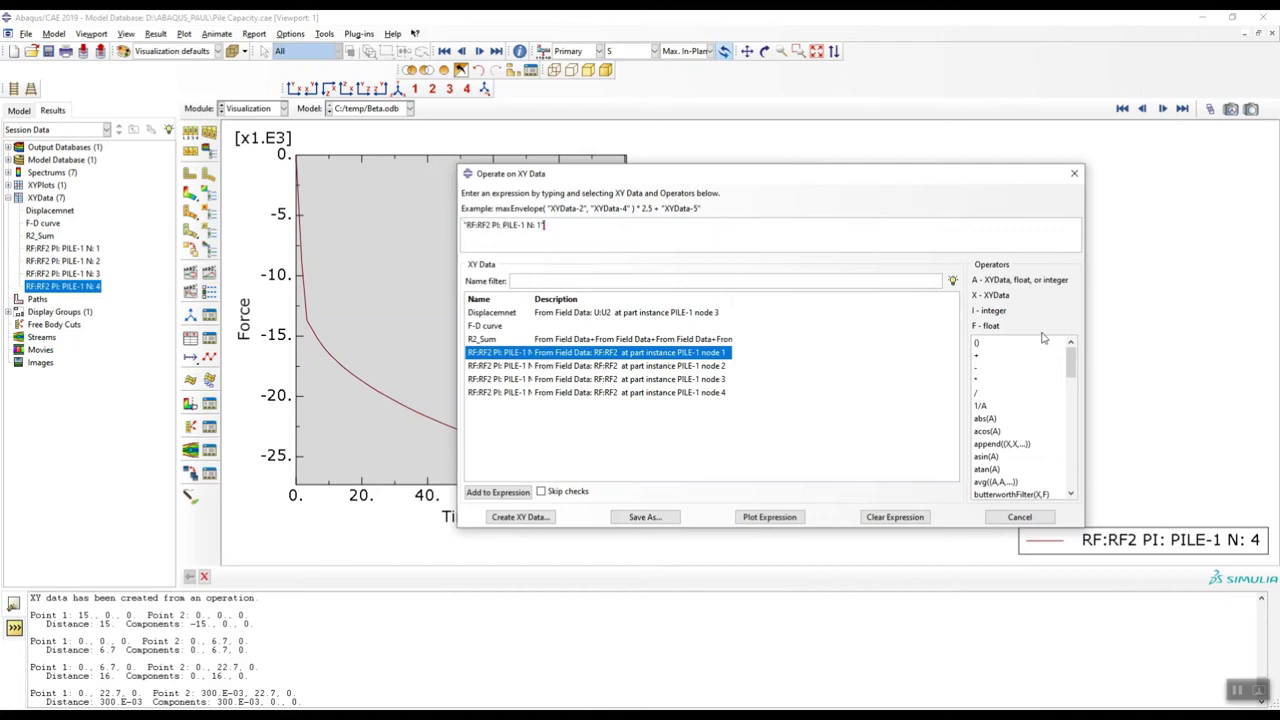
double_click(684, 366)
click(977, 356)
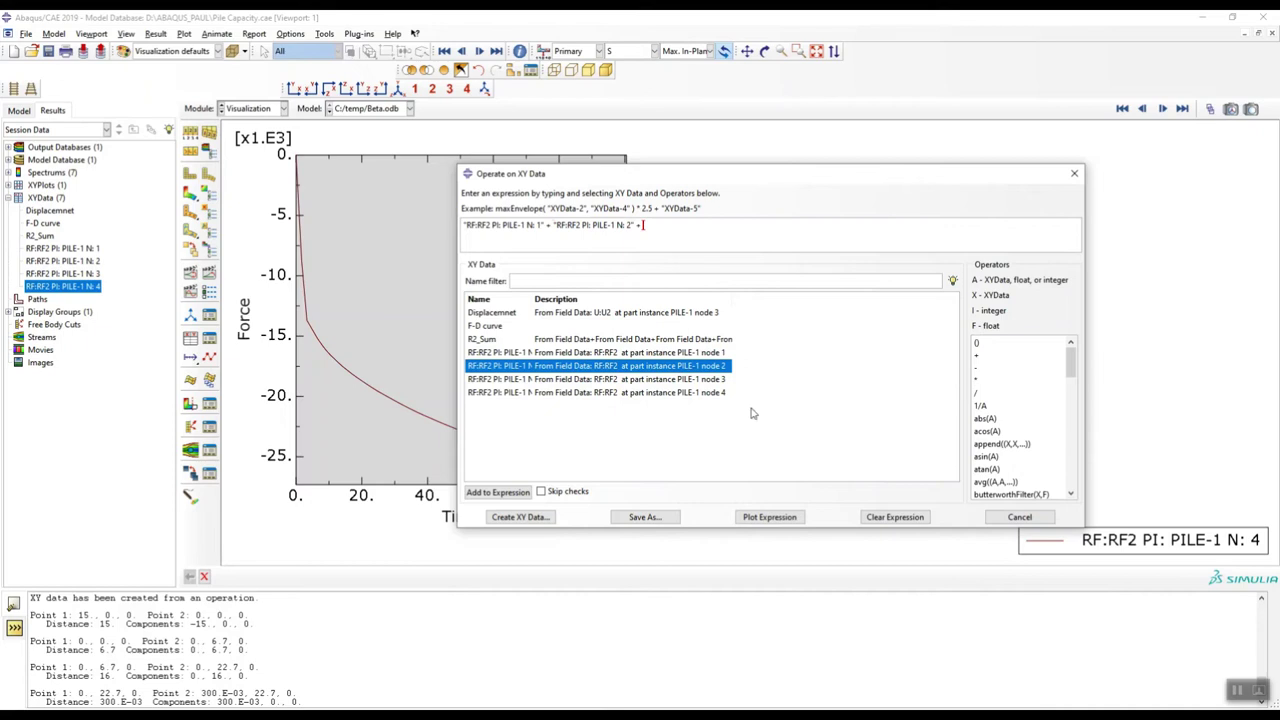
double_click(719, 380)
click(978, 357)
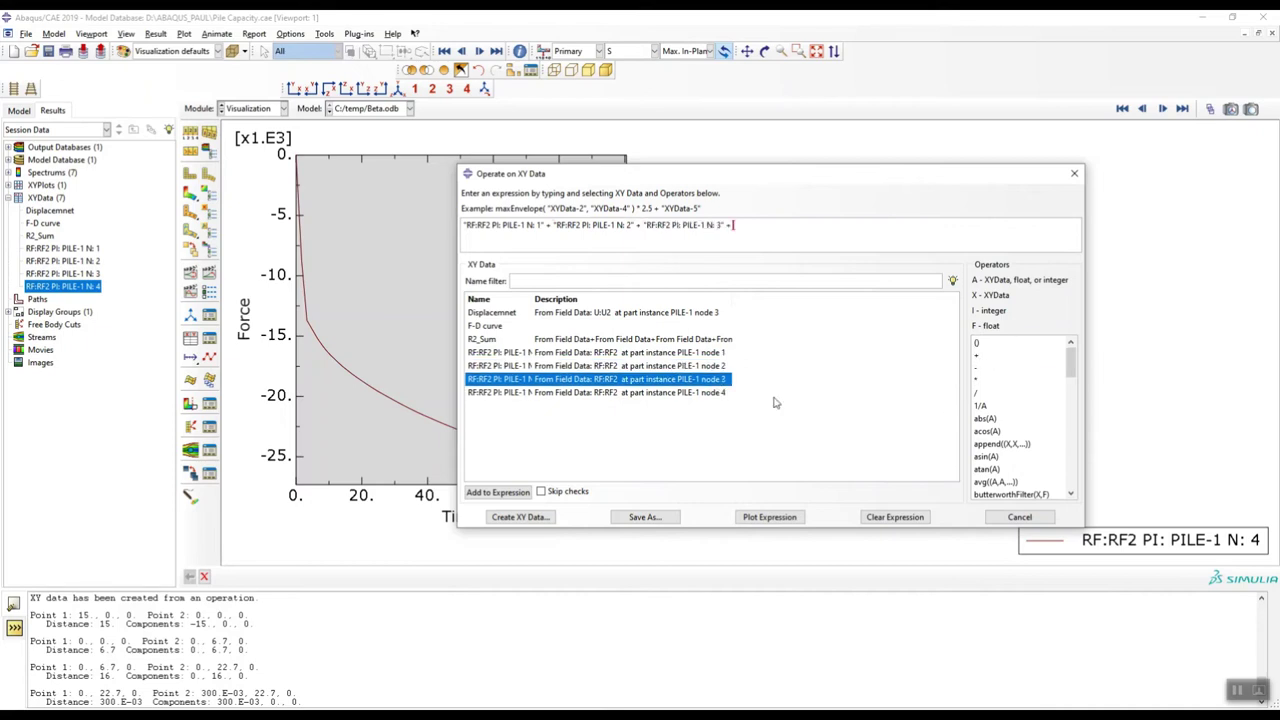
double_click(714, 394)
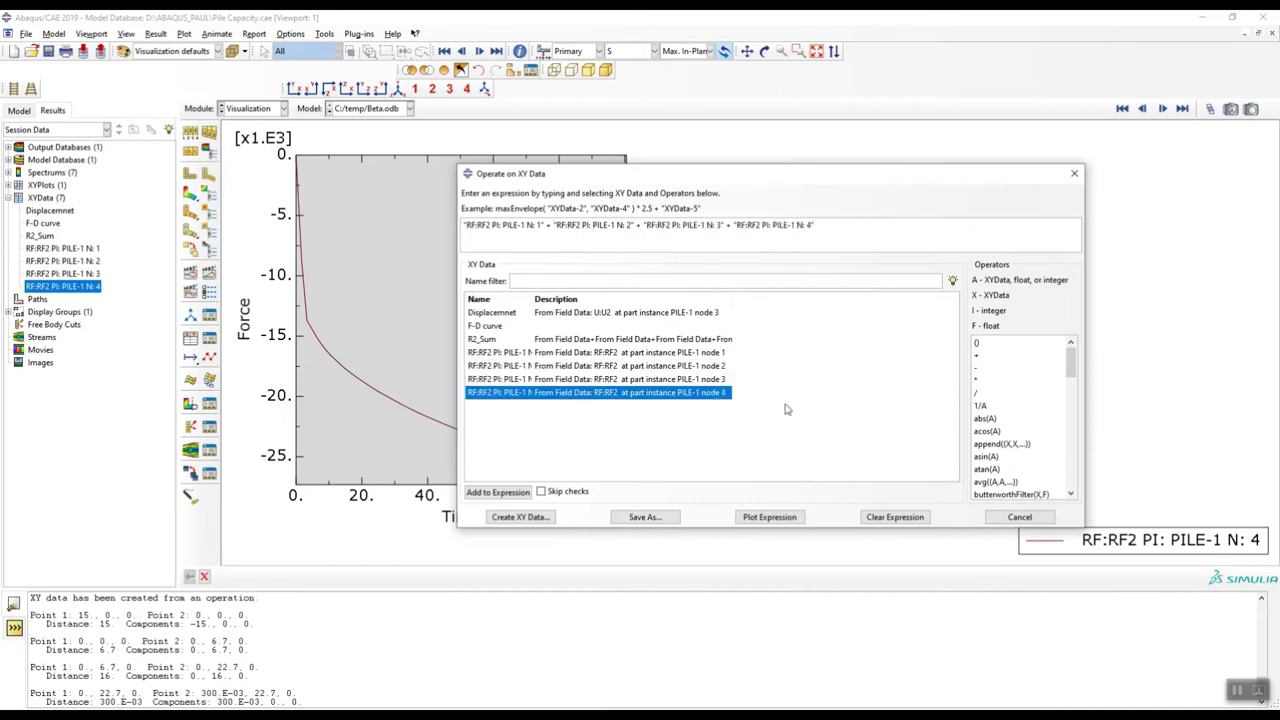
click(1074, 175)
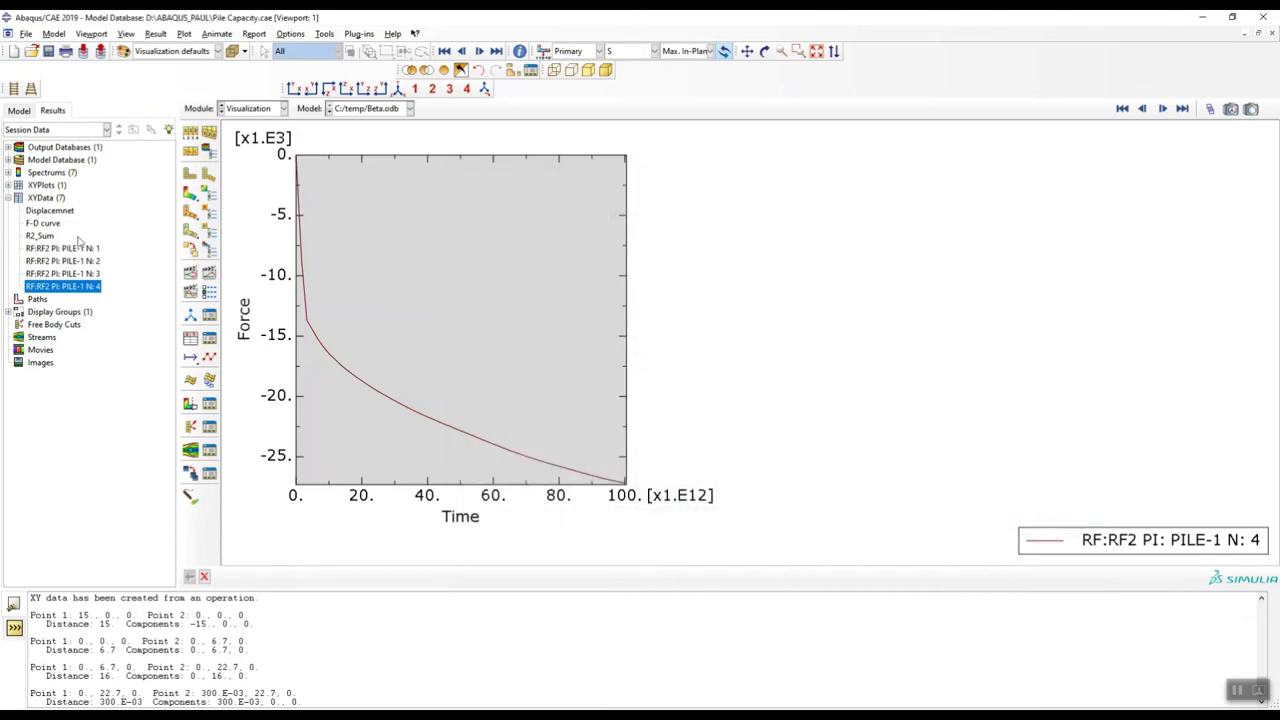
Plot the saved R2_Sum curve of total pile-head reaction force against time.
double_click(41, 236)
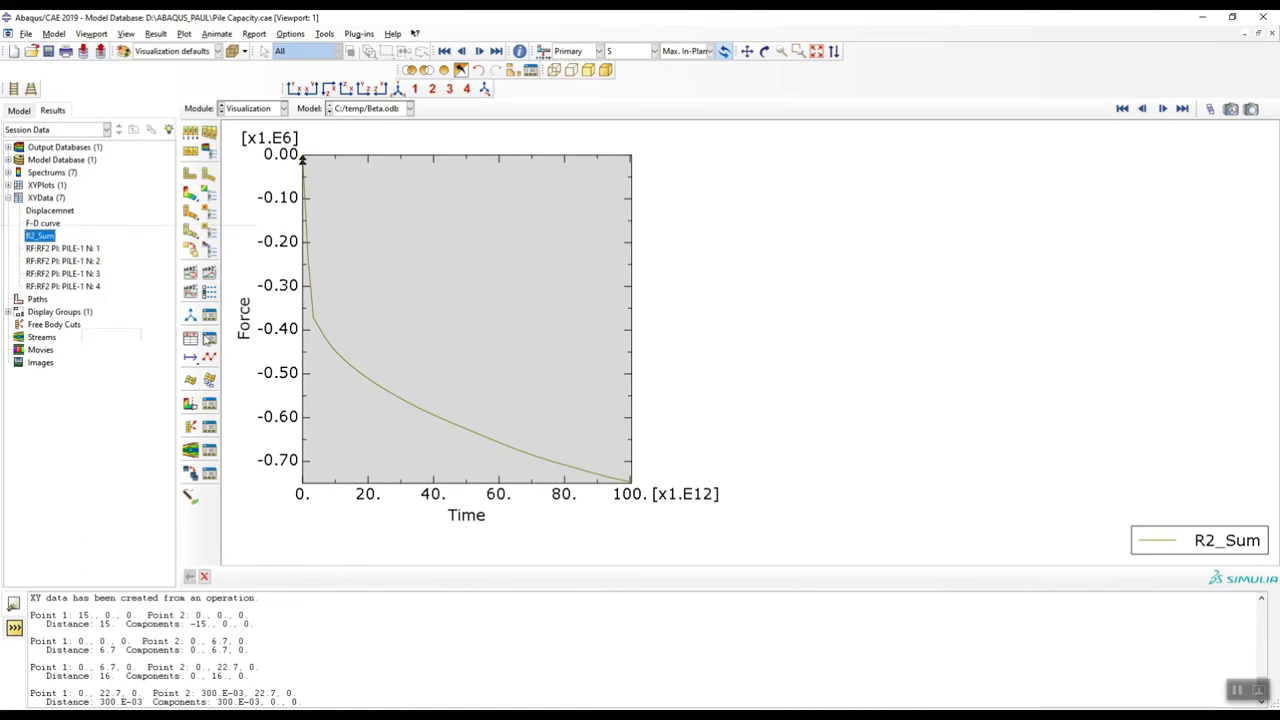
Display the undeformed mesh at the pile head and start extracting XY data from ODB field output.
click(190, 173)
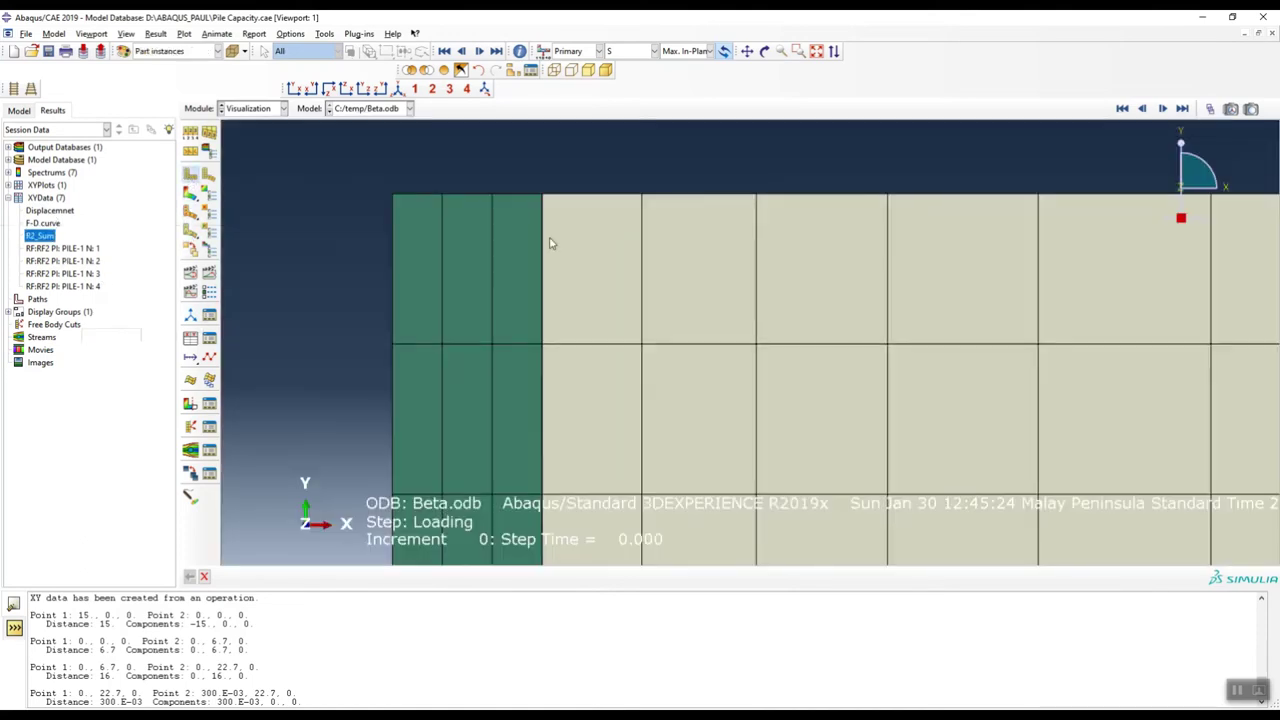
scroll(520, 237, up, 5)
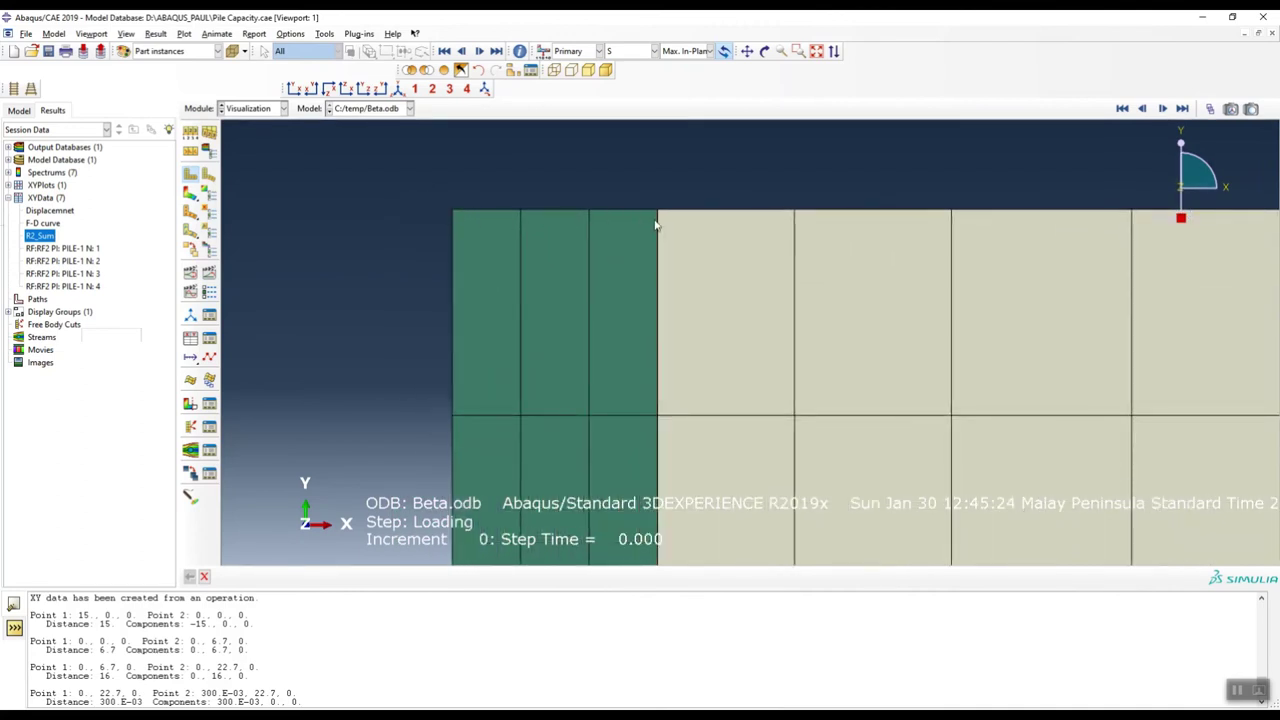
click(190, 340)
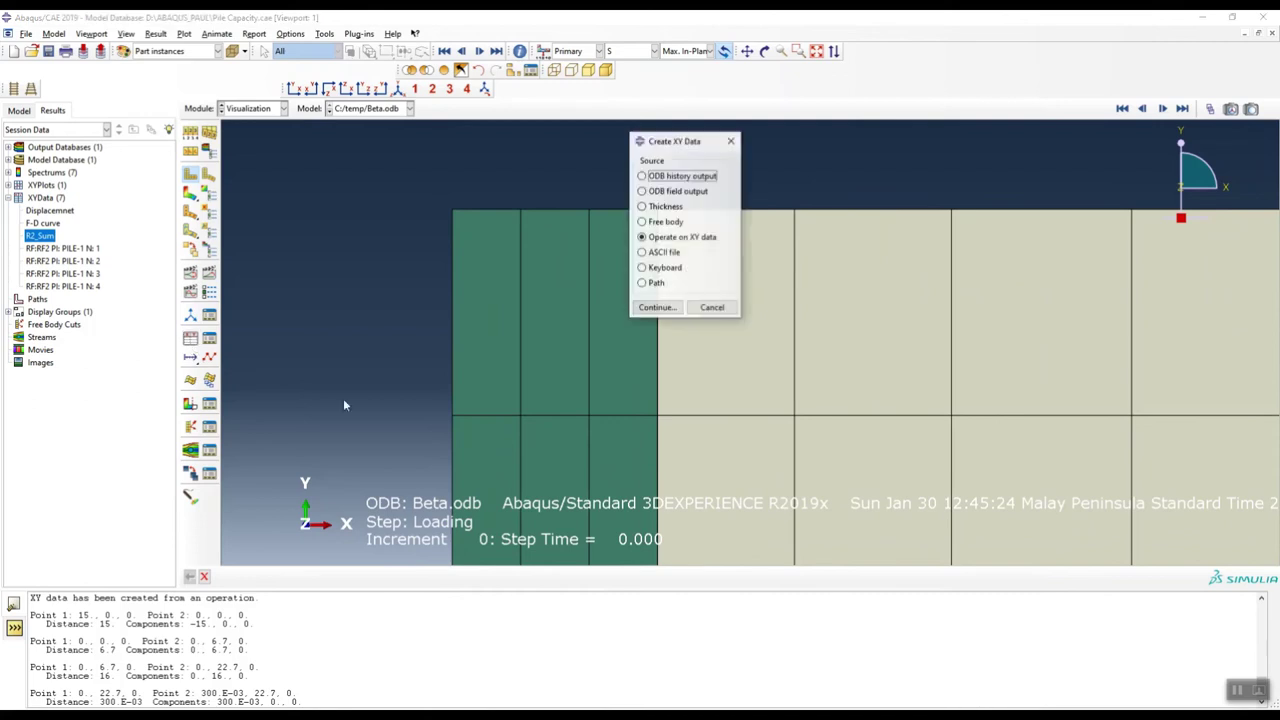
drag(677, 147, 776, 146)
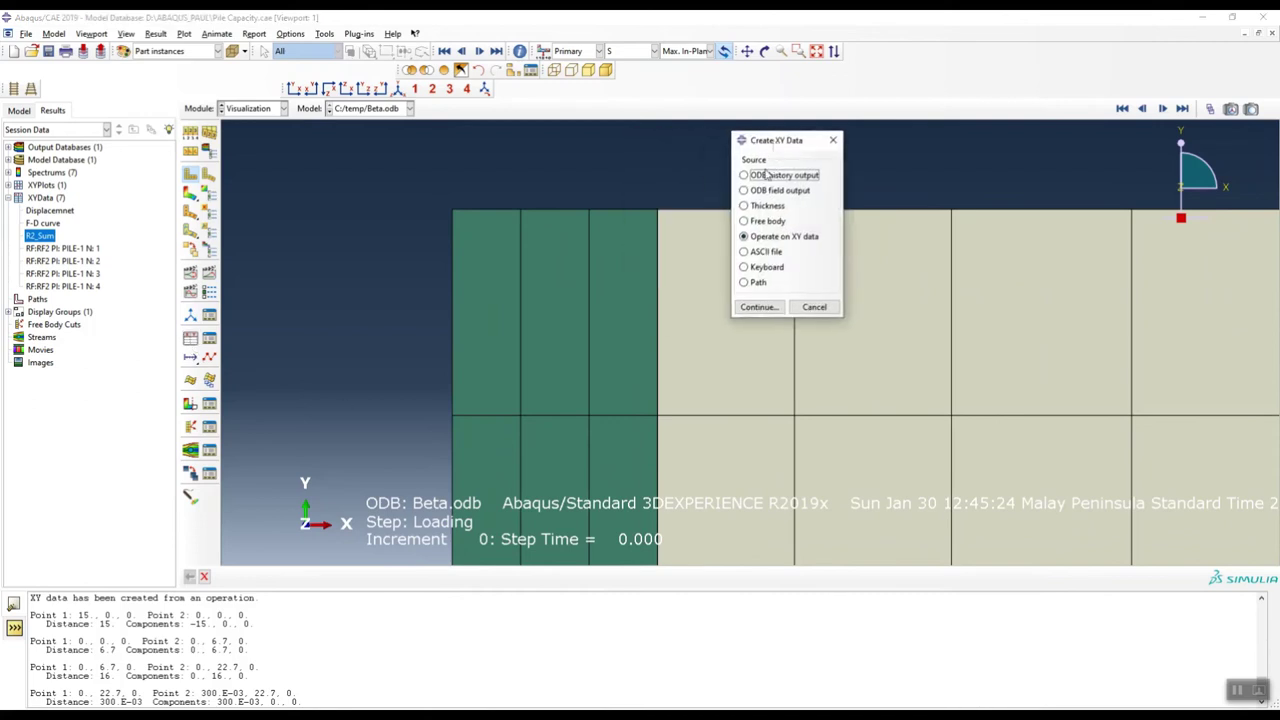
click(776, 194)
click(762, 308)
drag(773, 180, 813, 176)
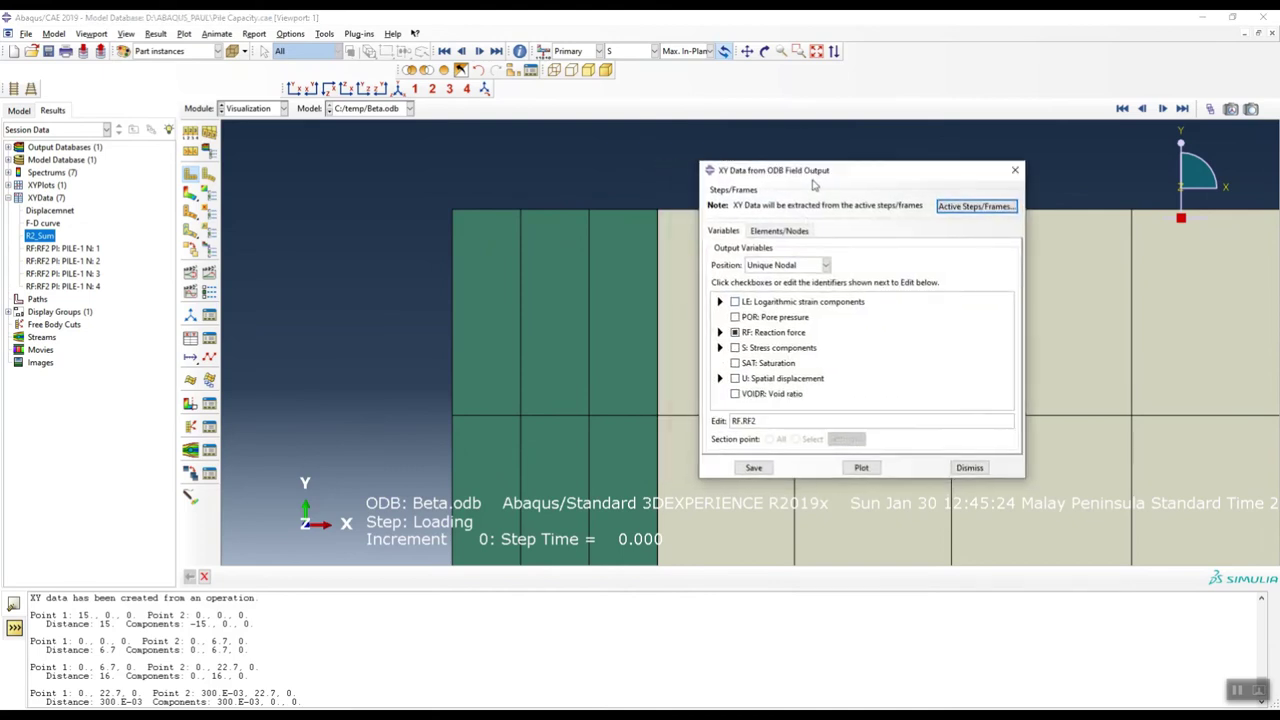
Replace reaction force with spatial displacement U2 as the output variable, and pick the four pile-head nodes for the extraction.
click(735, 332)
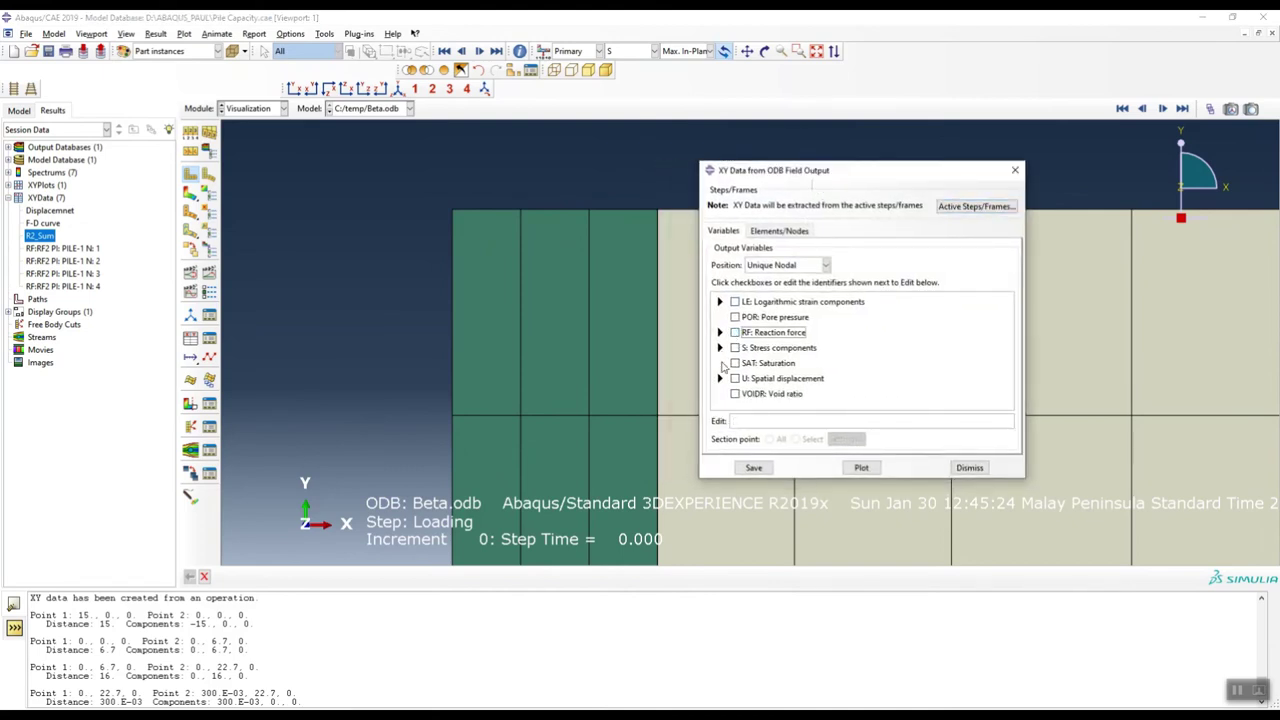
click(719, 379)
scroll(771, 397, down, 1)
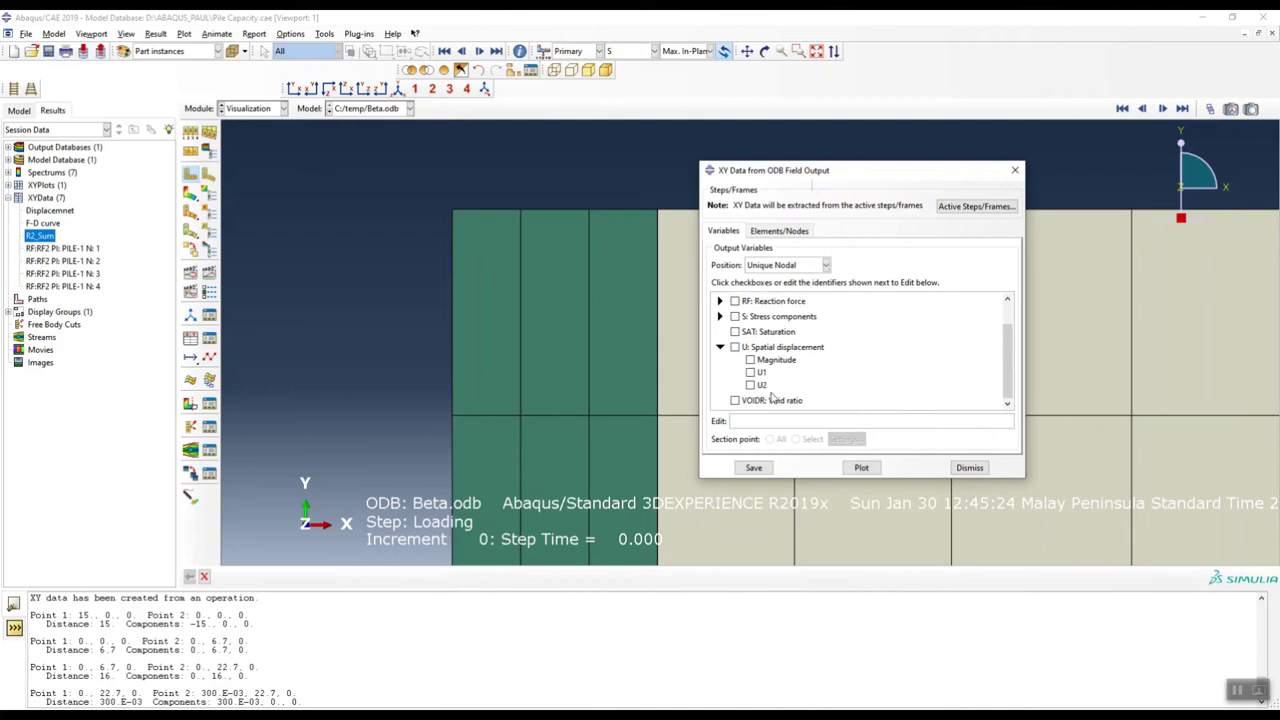
click(751, 386)
click(779, 231)
click(819, 267)
drag(431, 189, 682, 239)
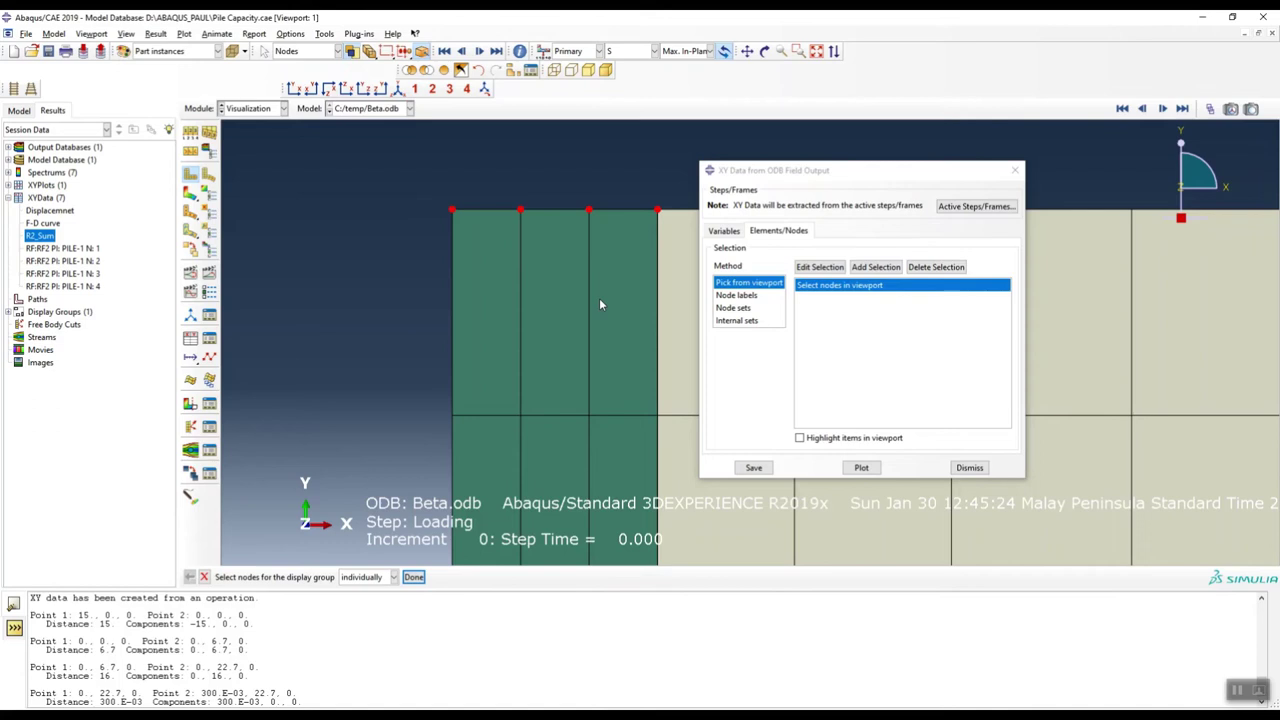
Operate on XY data with an avg((A,A,...)) expression, and close without creating data.
click(206, 350)
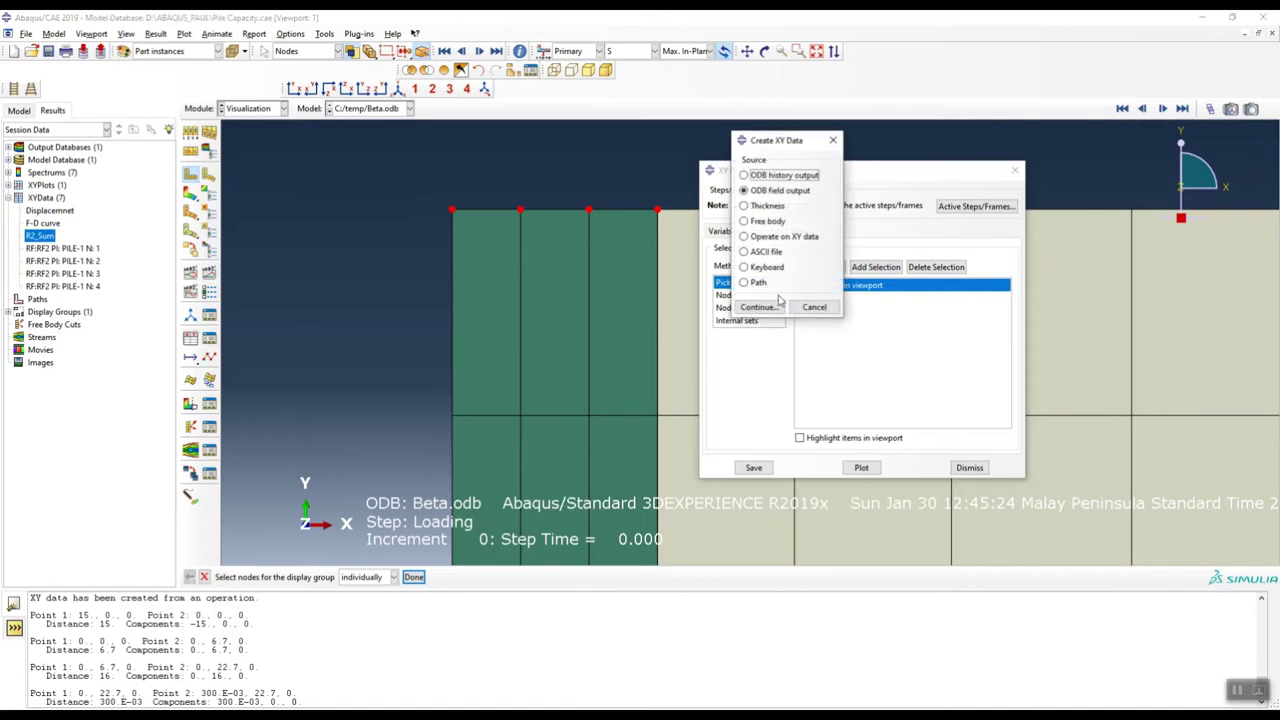
click(782, 237)
click(772, 308)
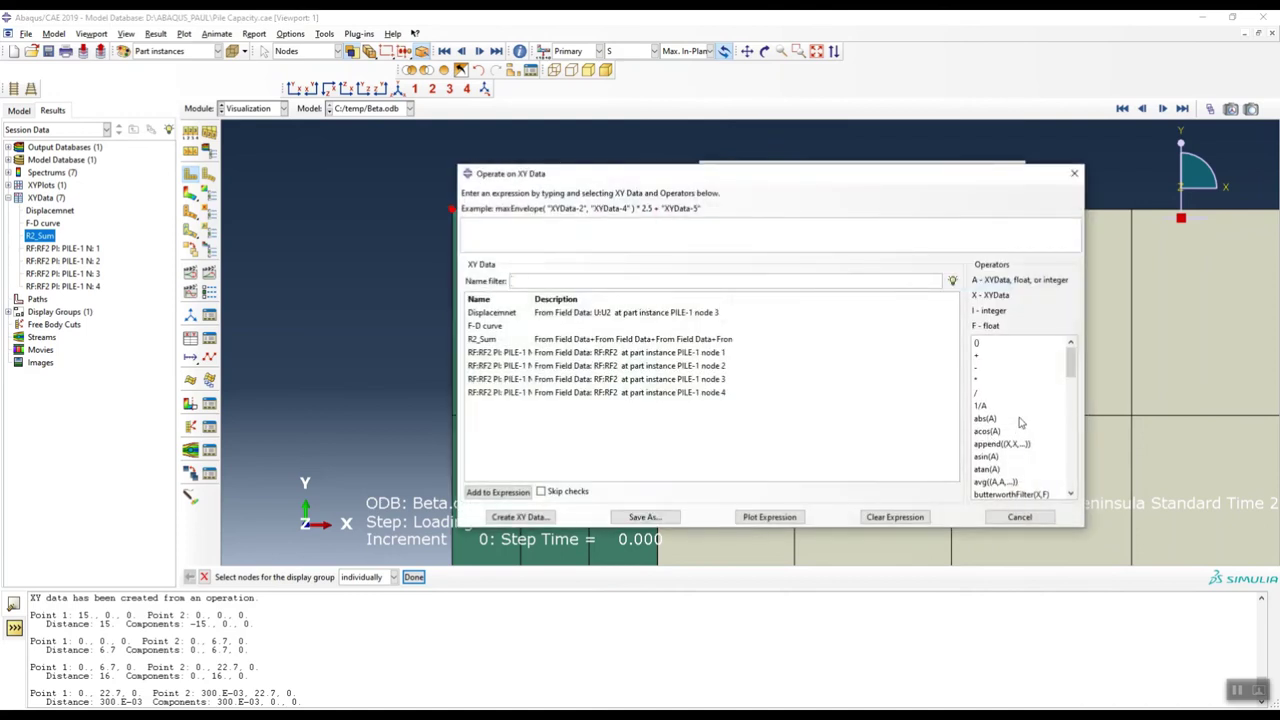
scroll(1020, 450, up, 5)
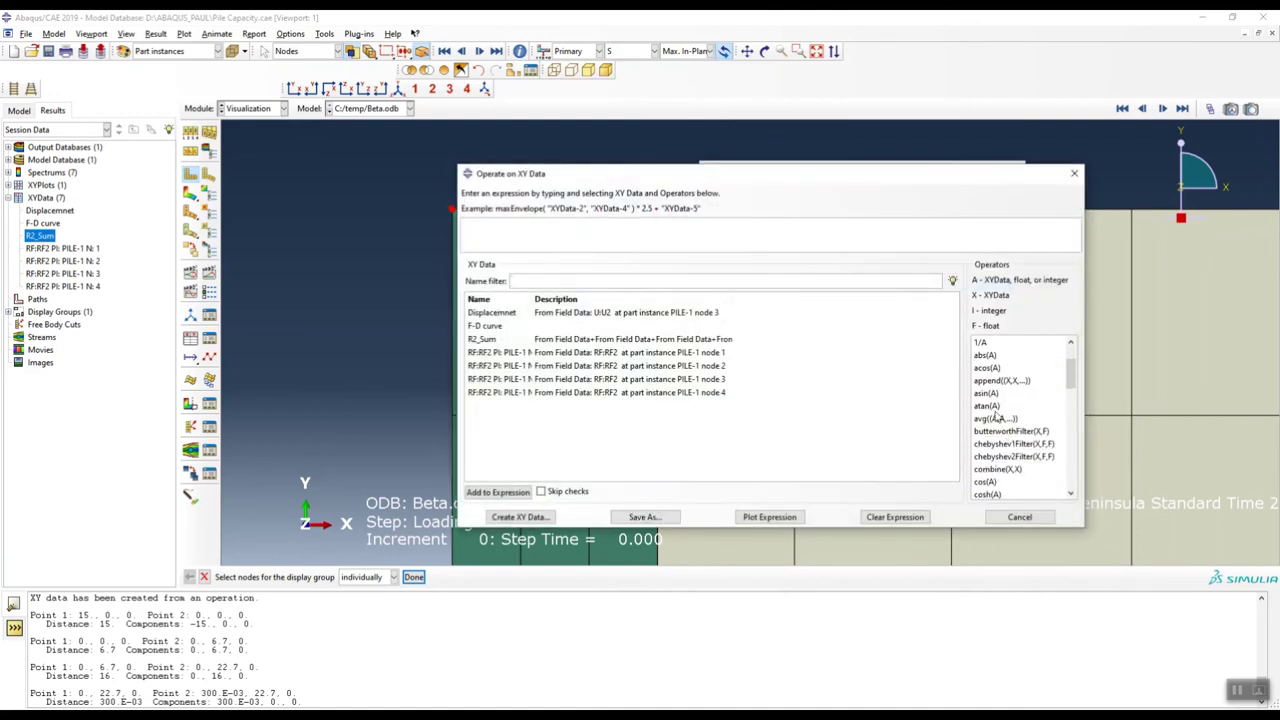
click(992, 419)
drag(596, 176, 776, 203)
drag(1110, 210, 916, 210)
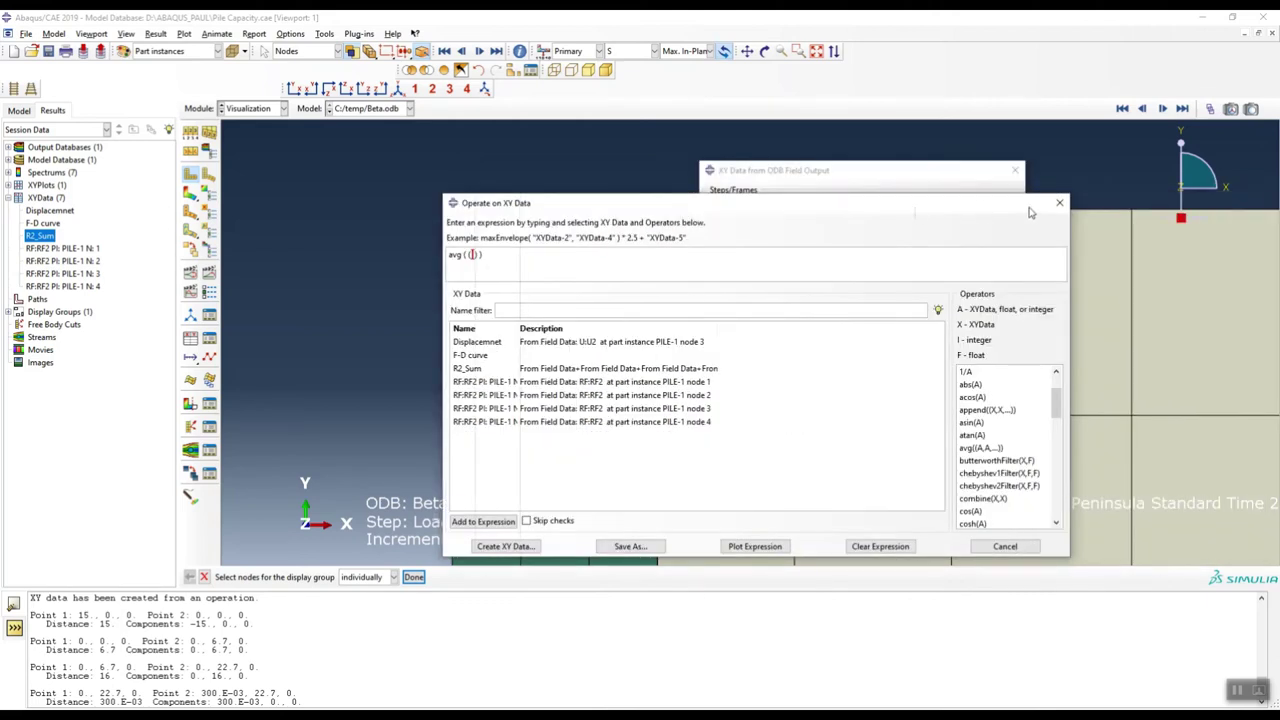
key(Escape)
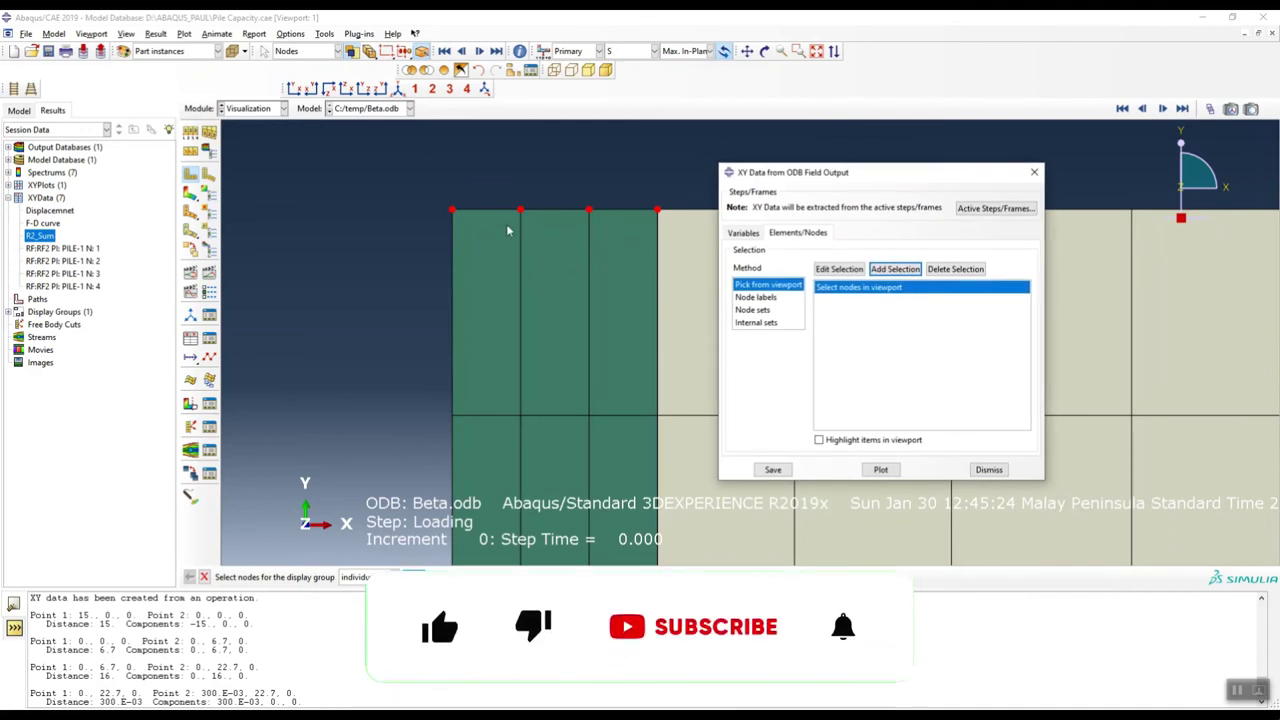
Reduce the node selection to the third pile-head node from the axis, and dismiss the field output extraction without saving.
drag(868, 172, 964, 187)
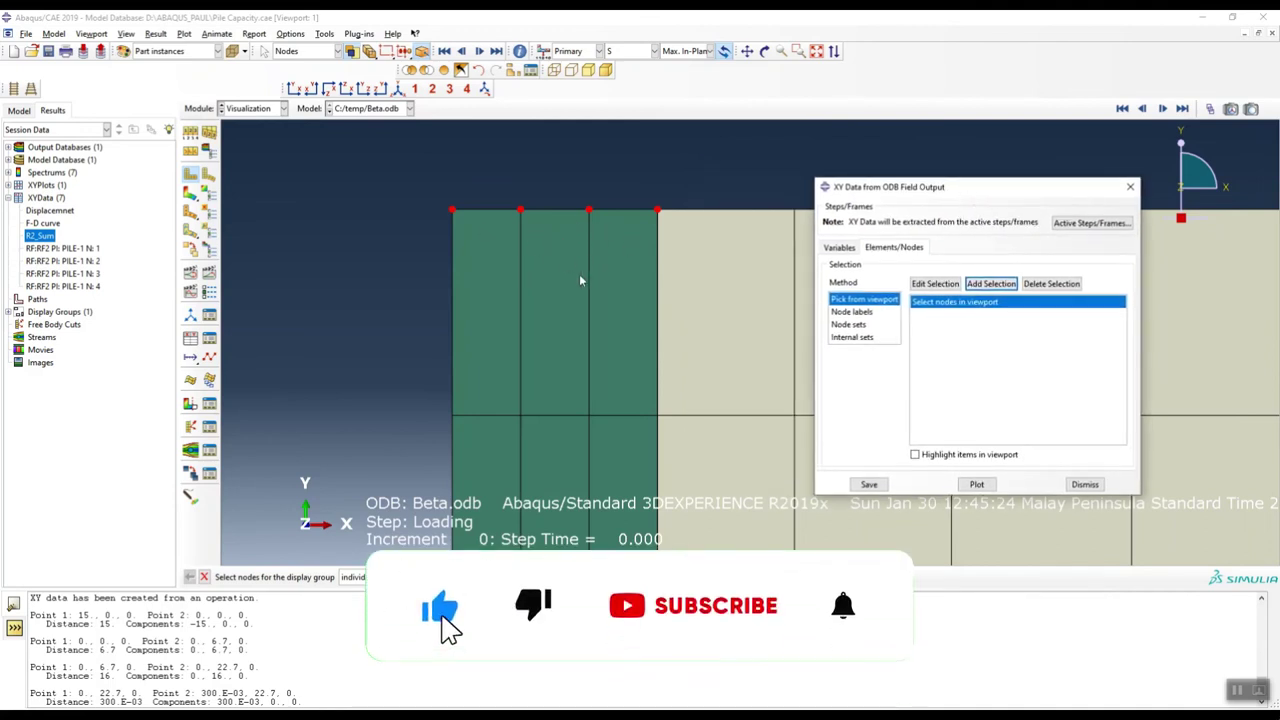
scroll(365, 266, down, 6)
scroll(365, 266, down, 5)
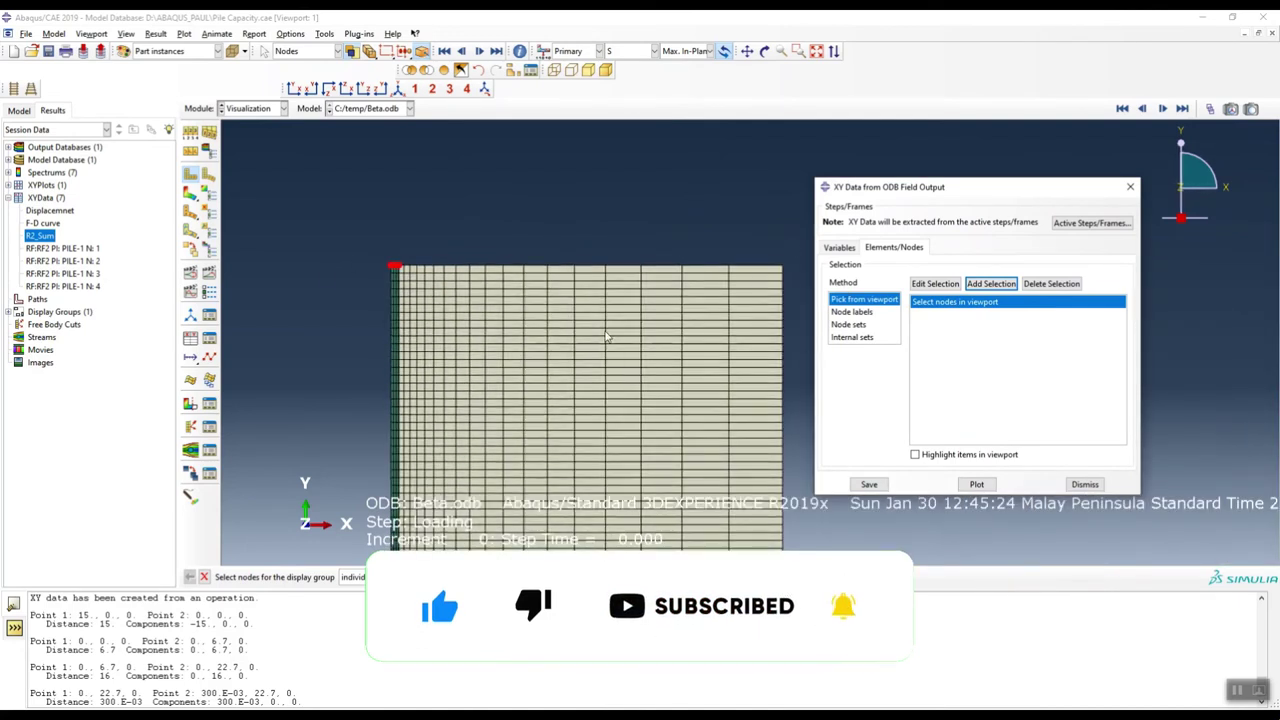
scroll(362, 266, up, 6)
scroll(484, 265, up, 5)
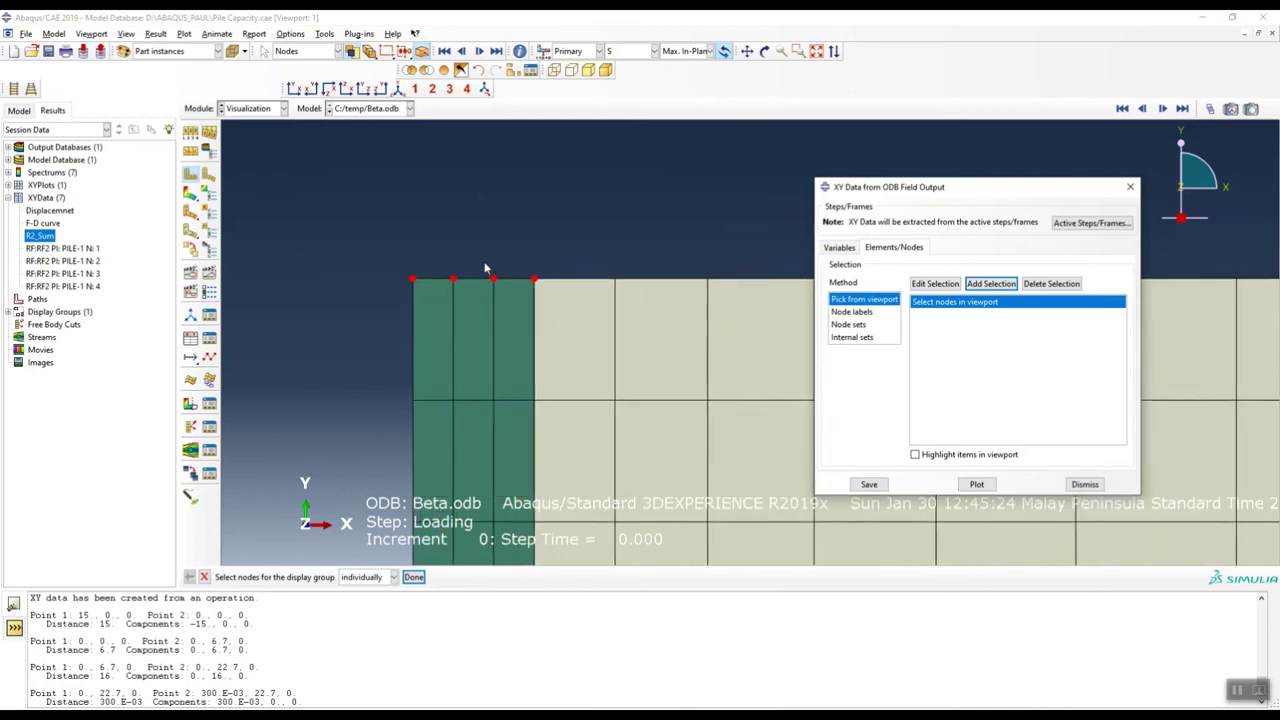
click(500, 291)
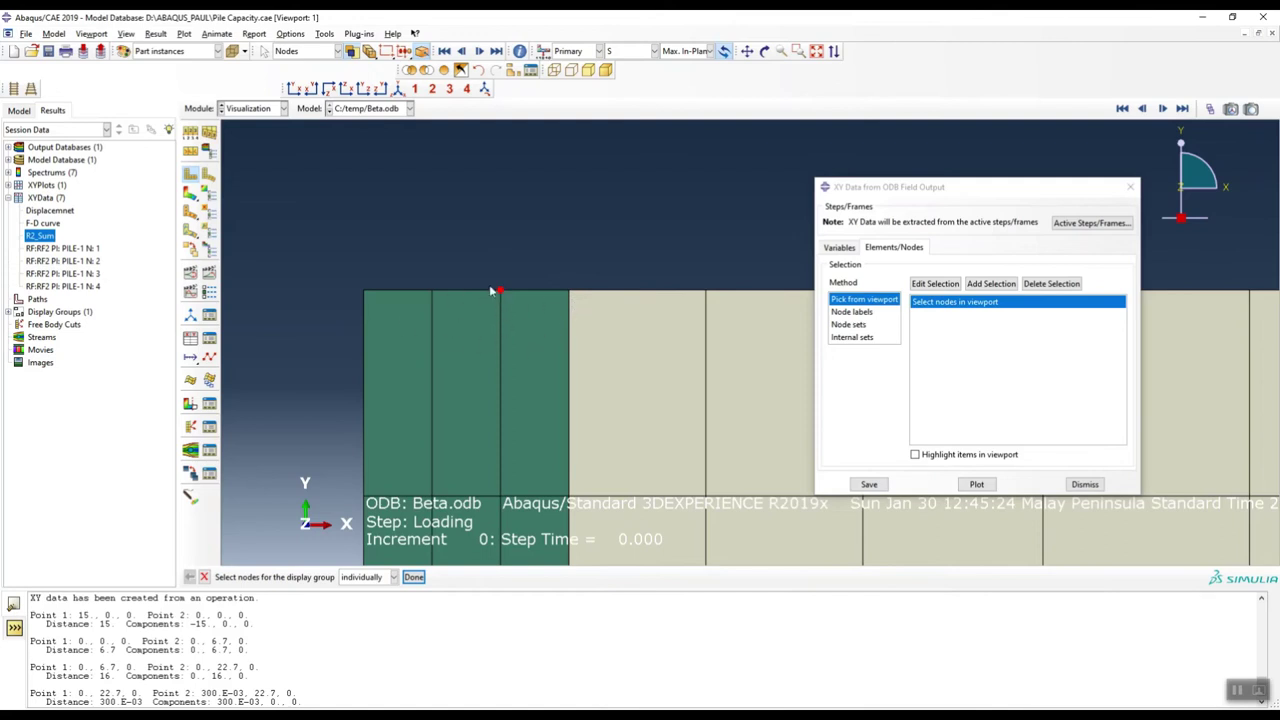
scroll(493, 293, up, 2)
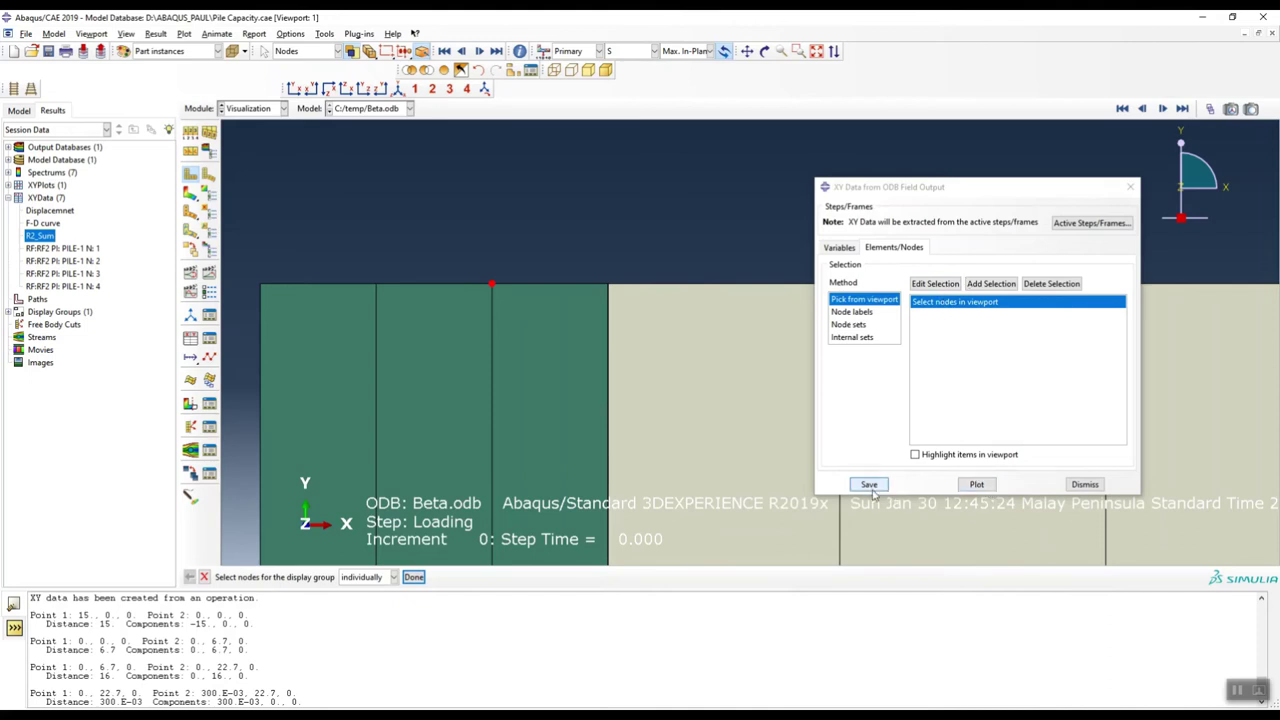
click(1130, 187)
Plot the saved Displacemnet curve of U2 against time, and select the R2_Sum data.
click(66, 213)
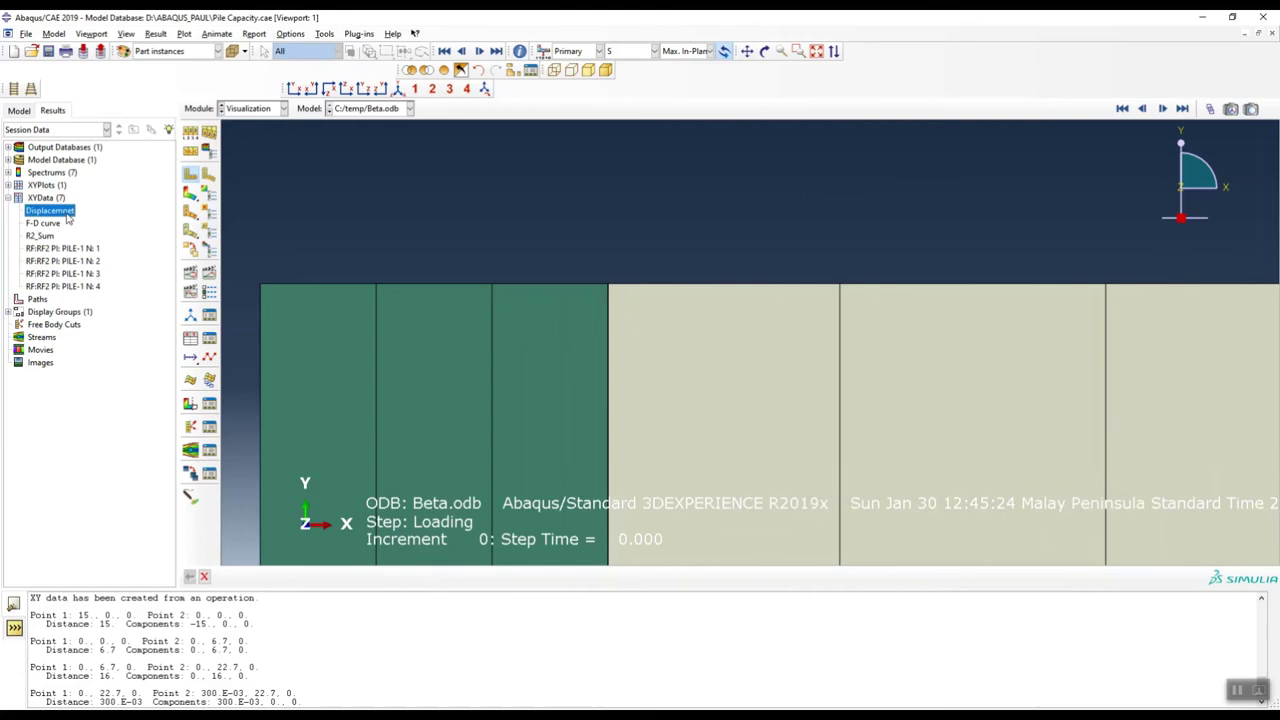
double_click(63, 215)
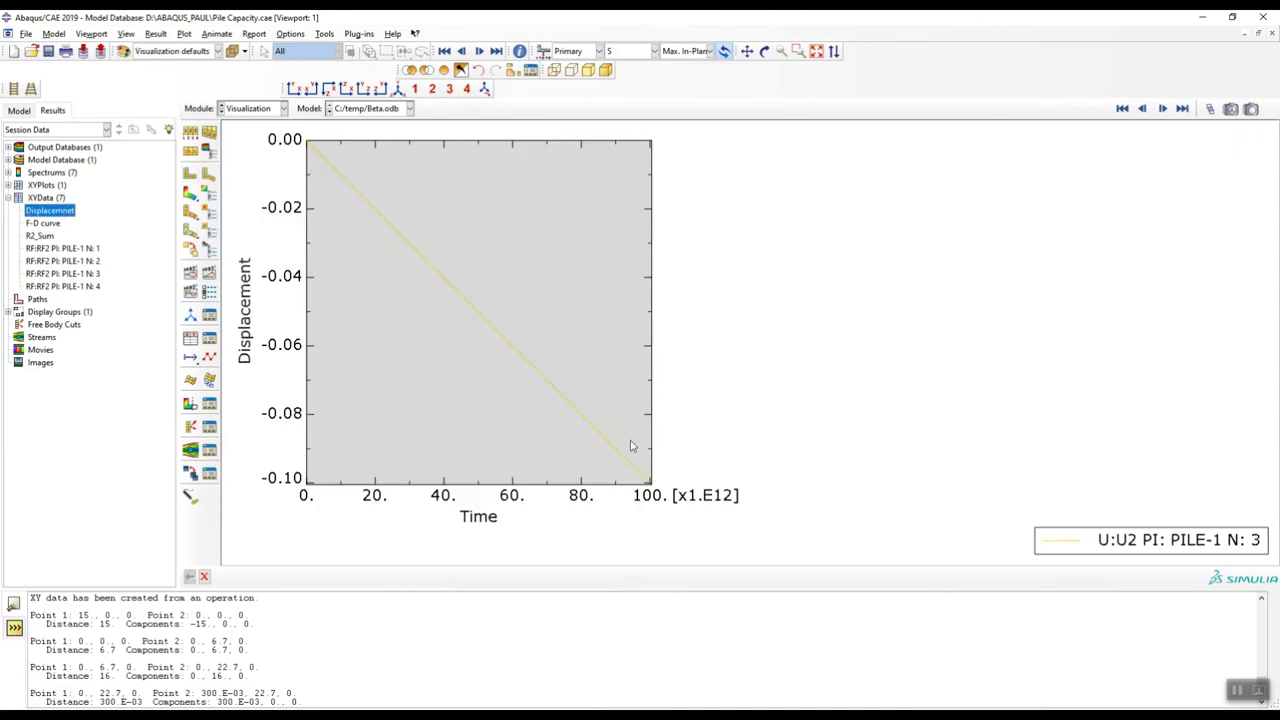
click(279, 486)
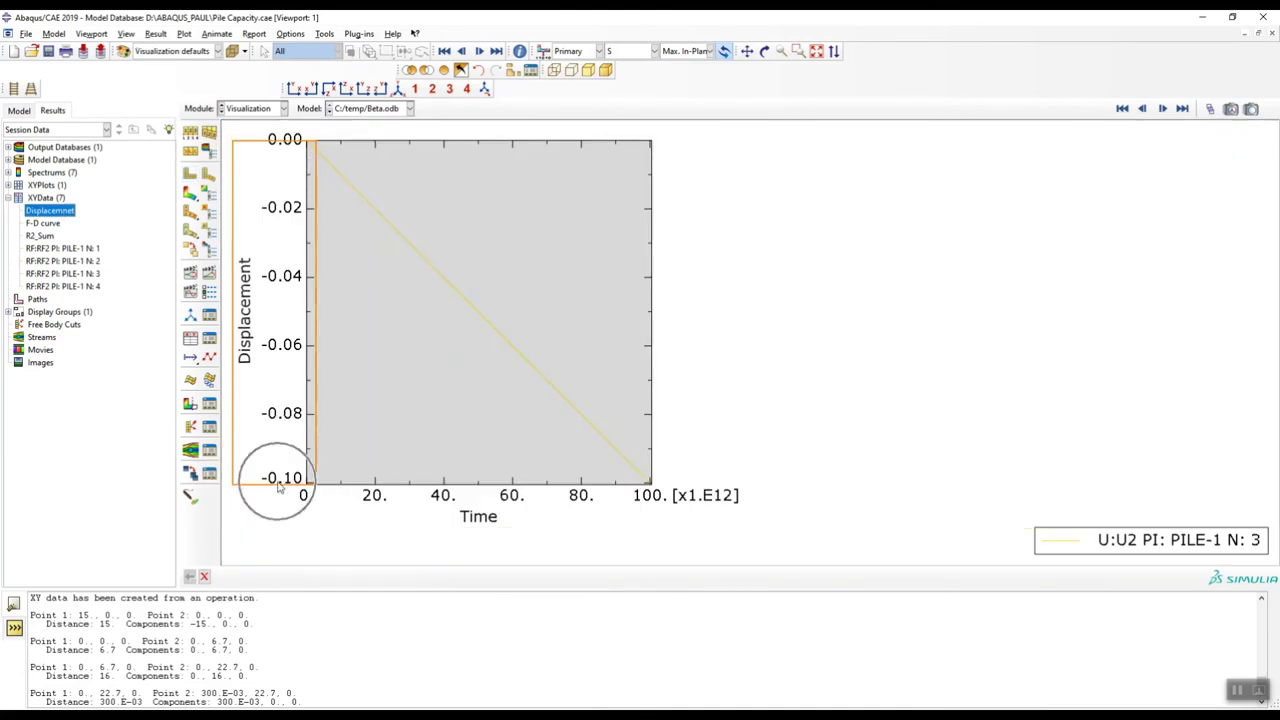
click(279, 486)
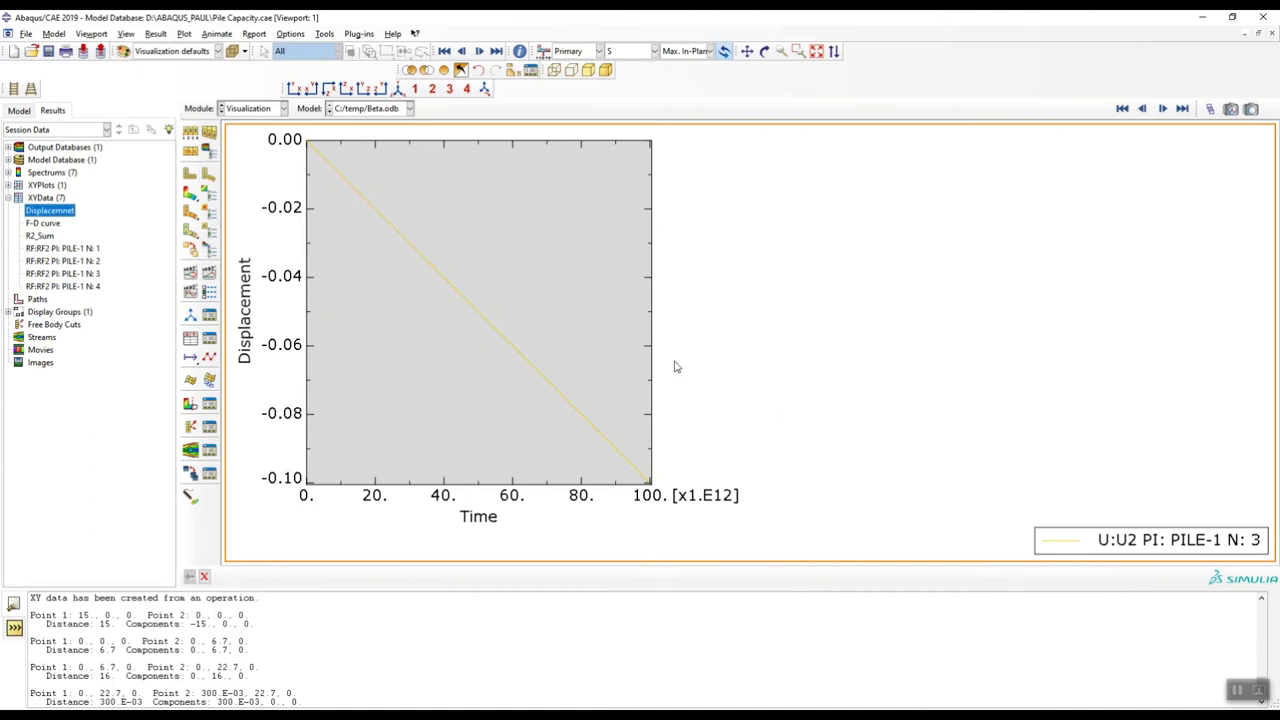
click(48, 237)
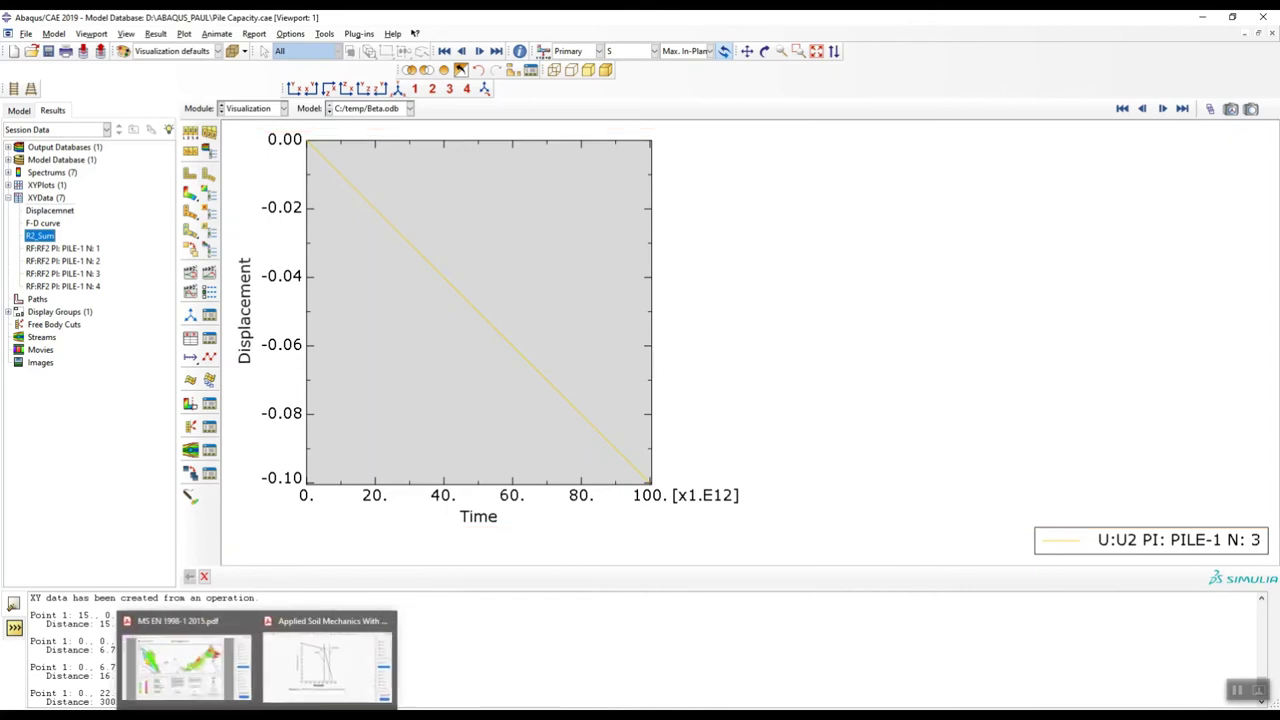
Switch to the Applied Soil Mechanics PDF to examine the displacement and pile load axes of Figure 8.13, and return to Abaqus.
click(326, 660)
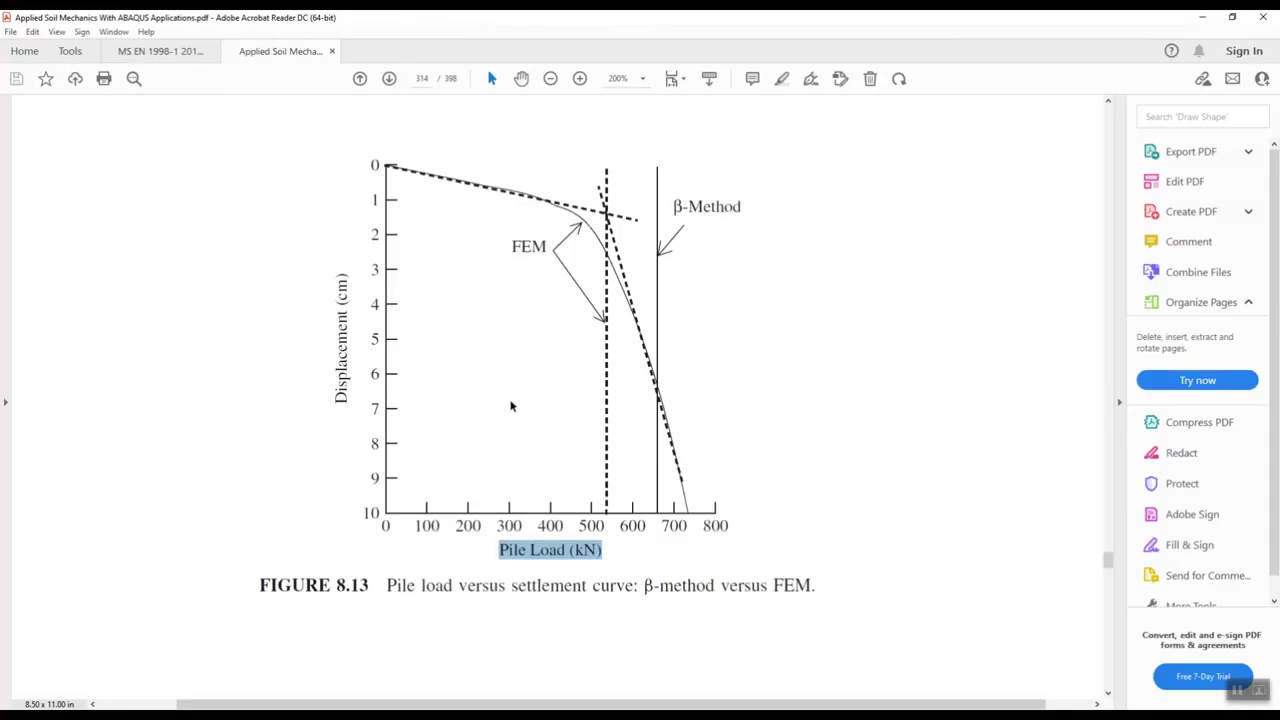
drag(343, 279, 343, 406)
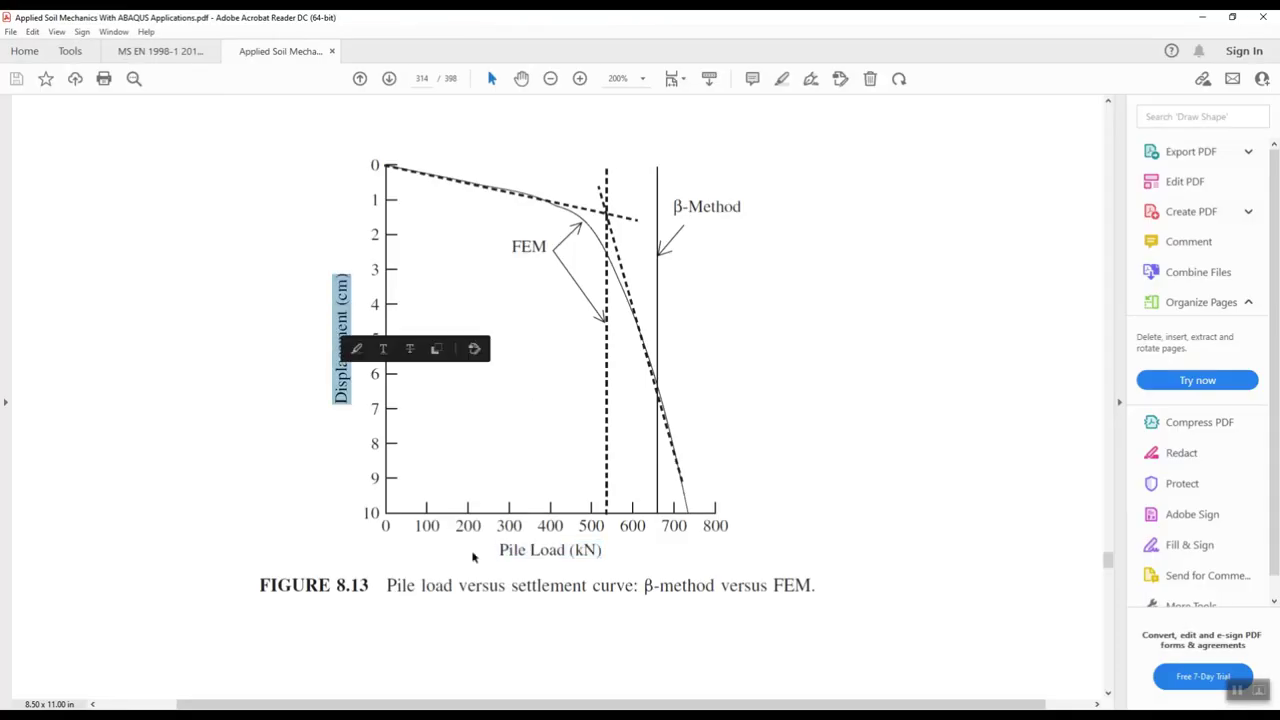
drag(500, 550, 597, 551)
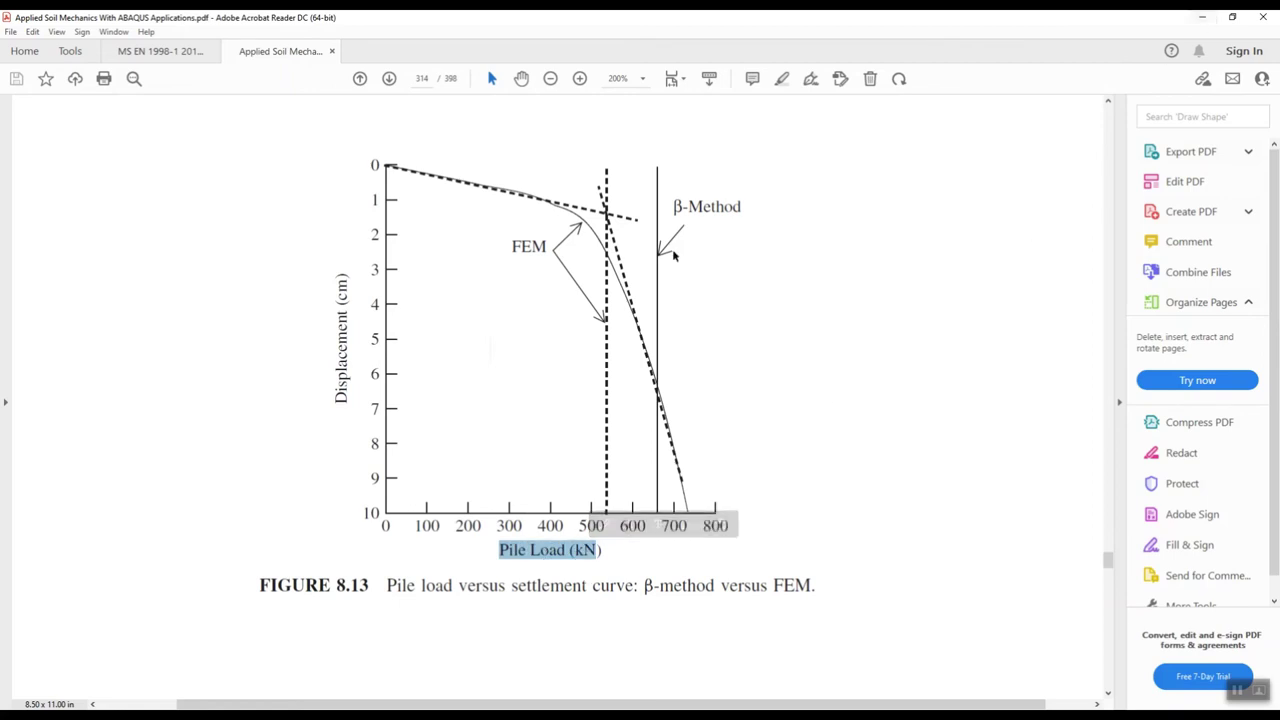
click(1203, 17)
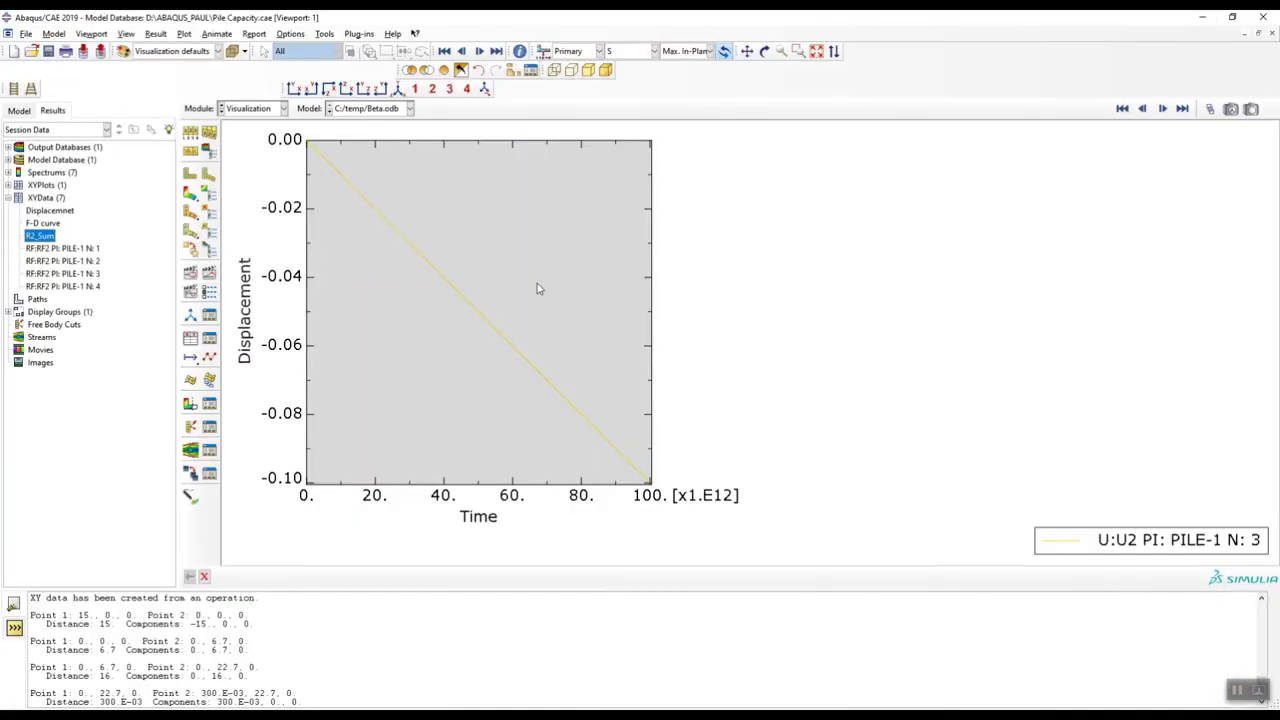
Start an Operate on XY data expression with the combine(X,X) operator for the Displacemnet and R2_Sum data.
click(190, 339)
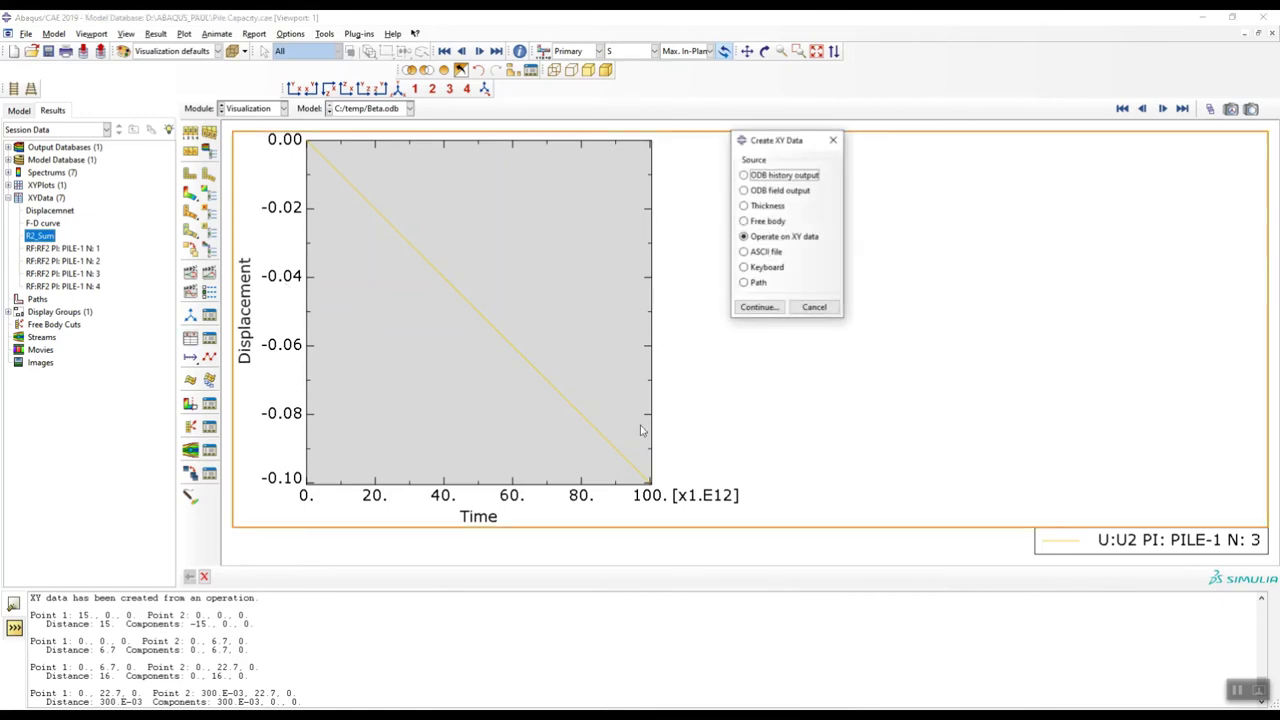
drag(785, 143, 862, 152)
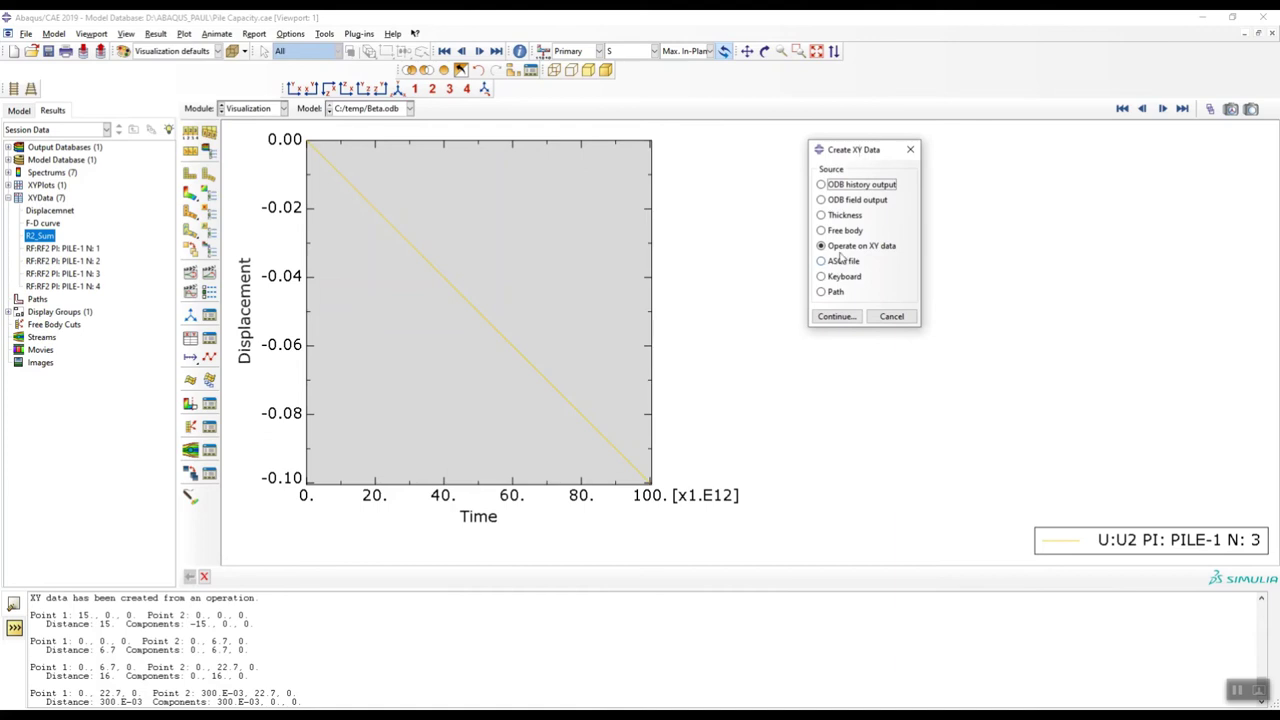
click(846, 252)
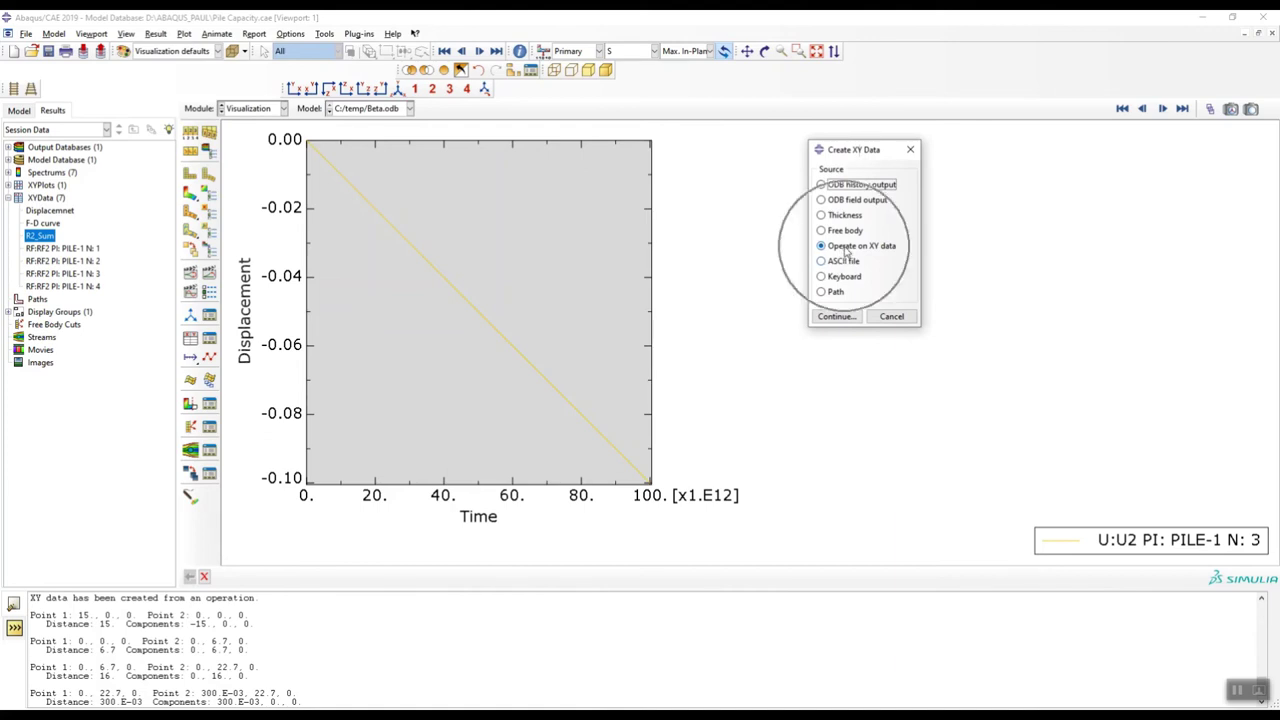
click(843, 315)
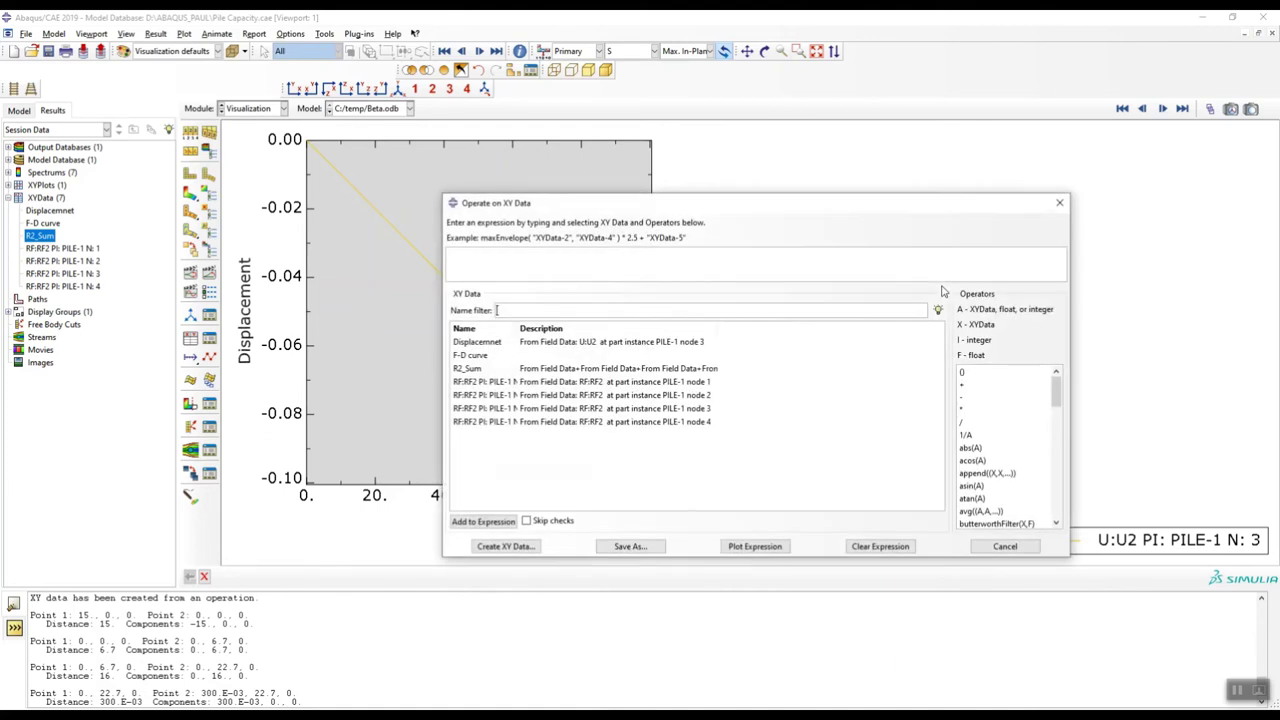
drag(730, 214, 832, 212)
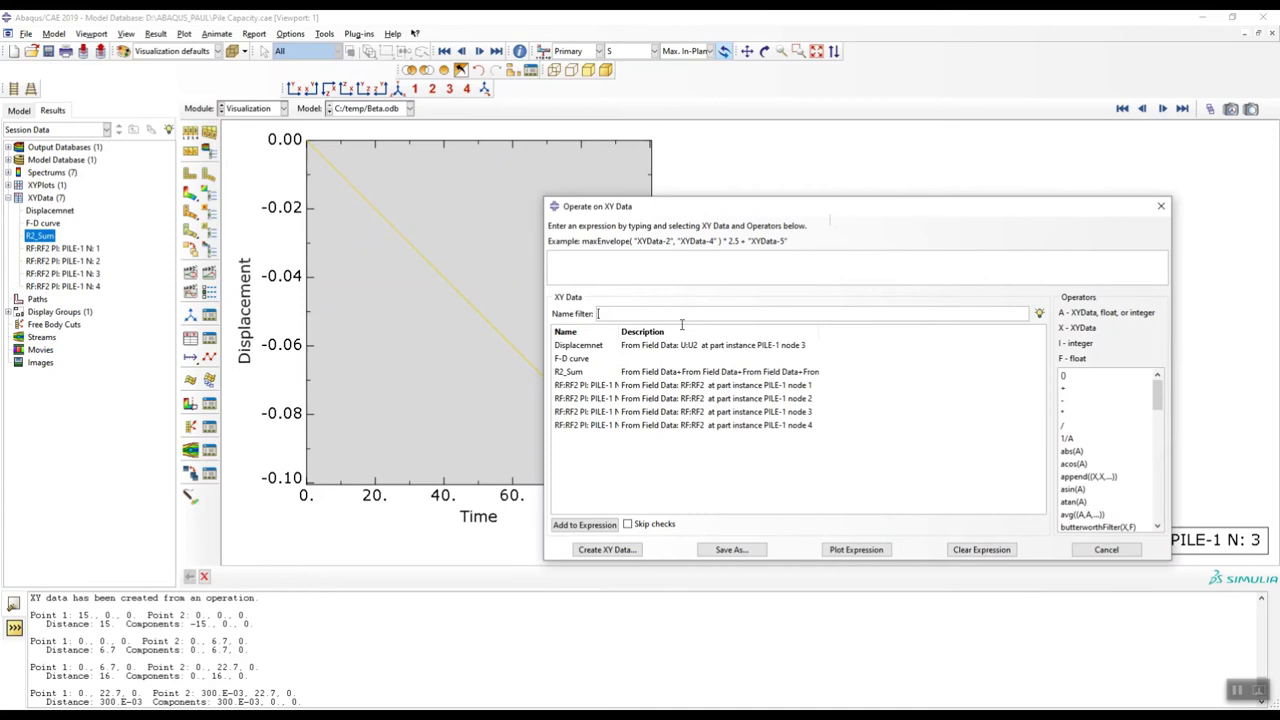
click(577, 374)
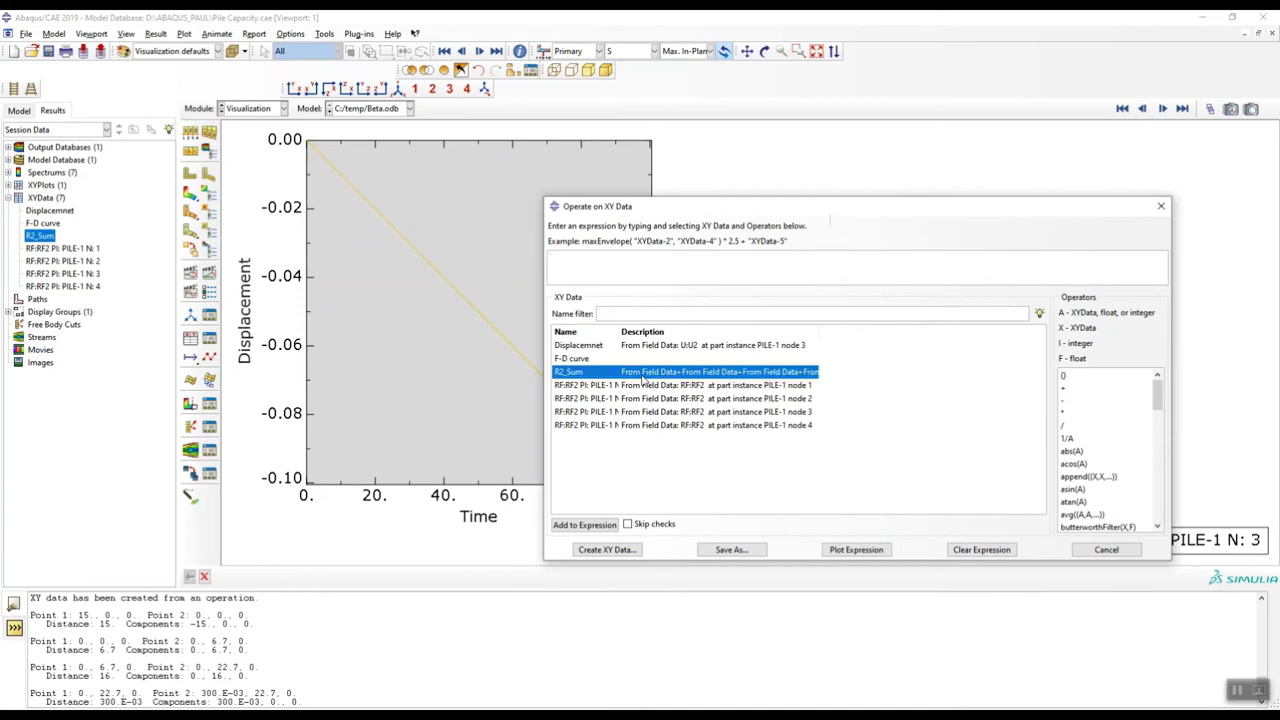
click(578, 350)
click(587, 371)
click(590, 347)
click(577, 372)
mouse_move(1156, 400)
mouse_down()
mouse_move(1156, 430)
mouse_move(1156, 412)
mouse_up()
click(1088, 511)
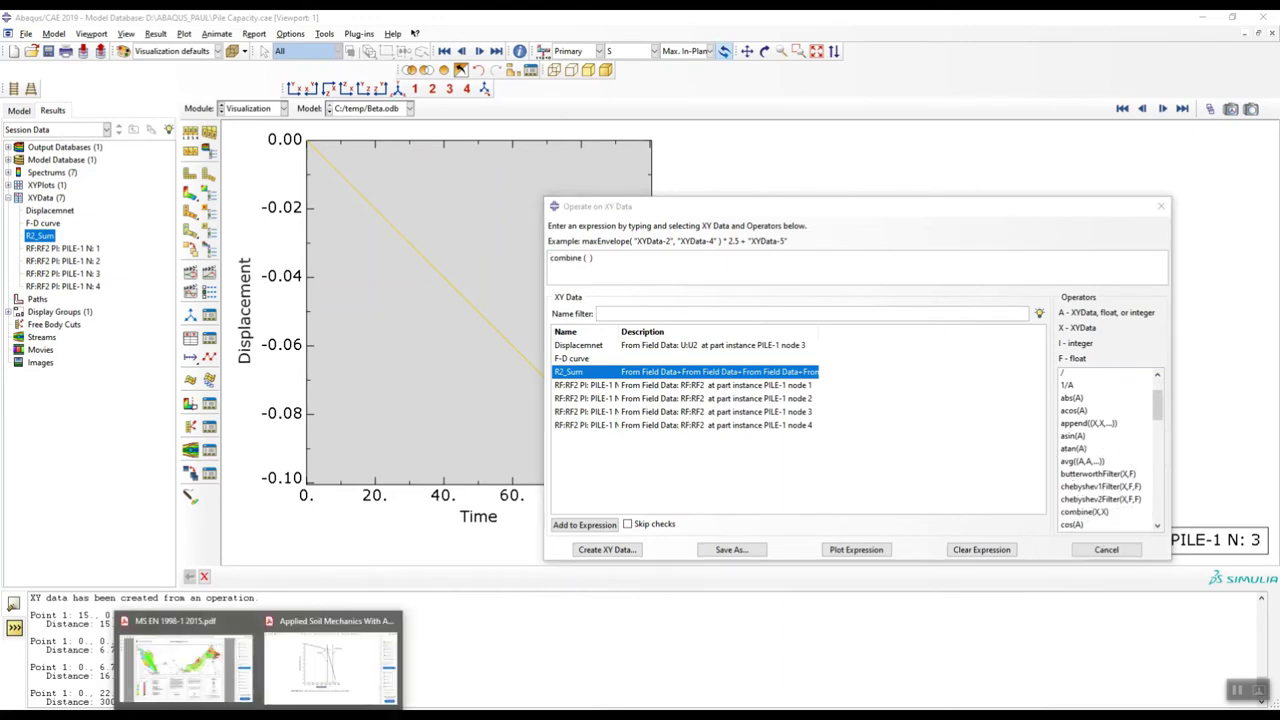
Check which quantity lies on the horizontal axis of Figure 8.13 in the PDF, and return to the combine expression.
click(329, 670)
drag(499, 550, 602, 551)
click(1200, 19)
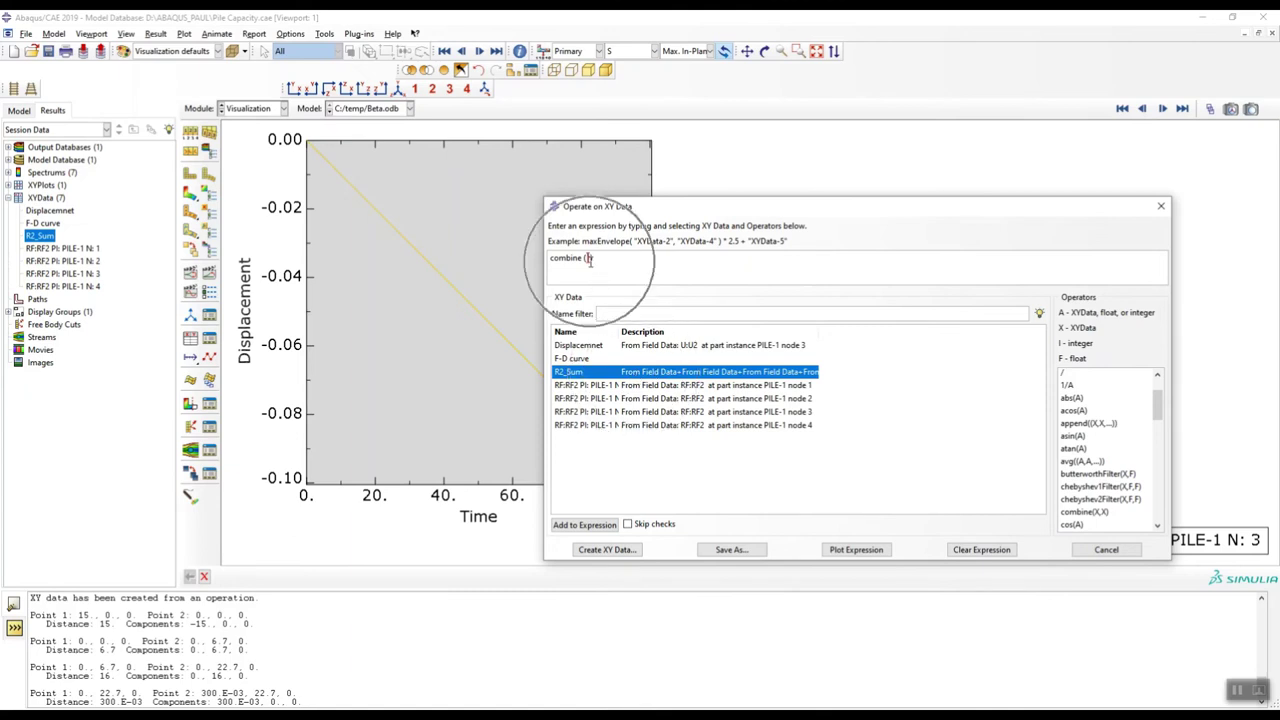
Complete the combine expression with R2_Sum followed by Displacemnet, plot it, and examine the Force axis of the curve.
double_click(660, 378)
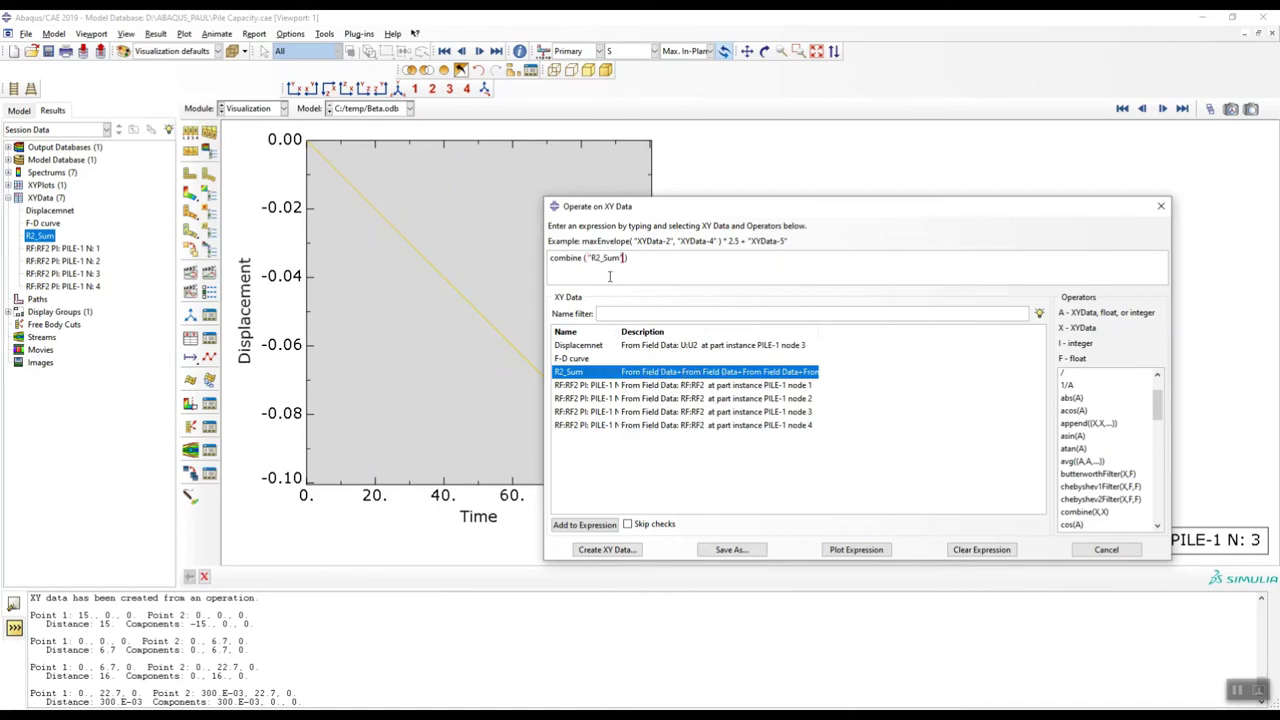
click(629, 346)
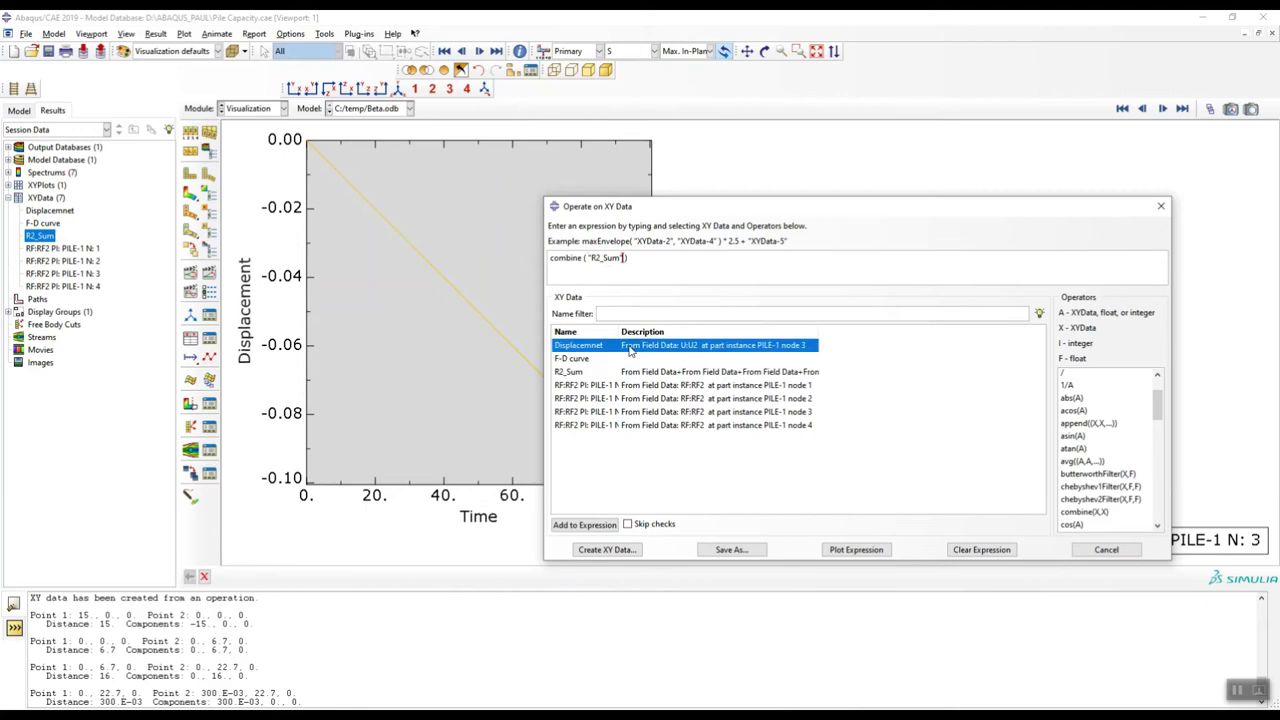
double_click(648, 350)
click(856, 550)
drag(766, 207, 904, 200)
click(320, 507)
click(318, 507)
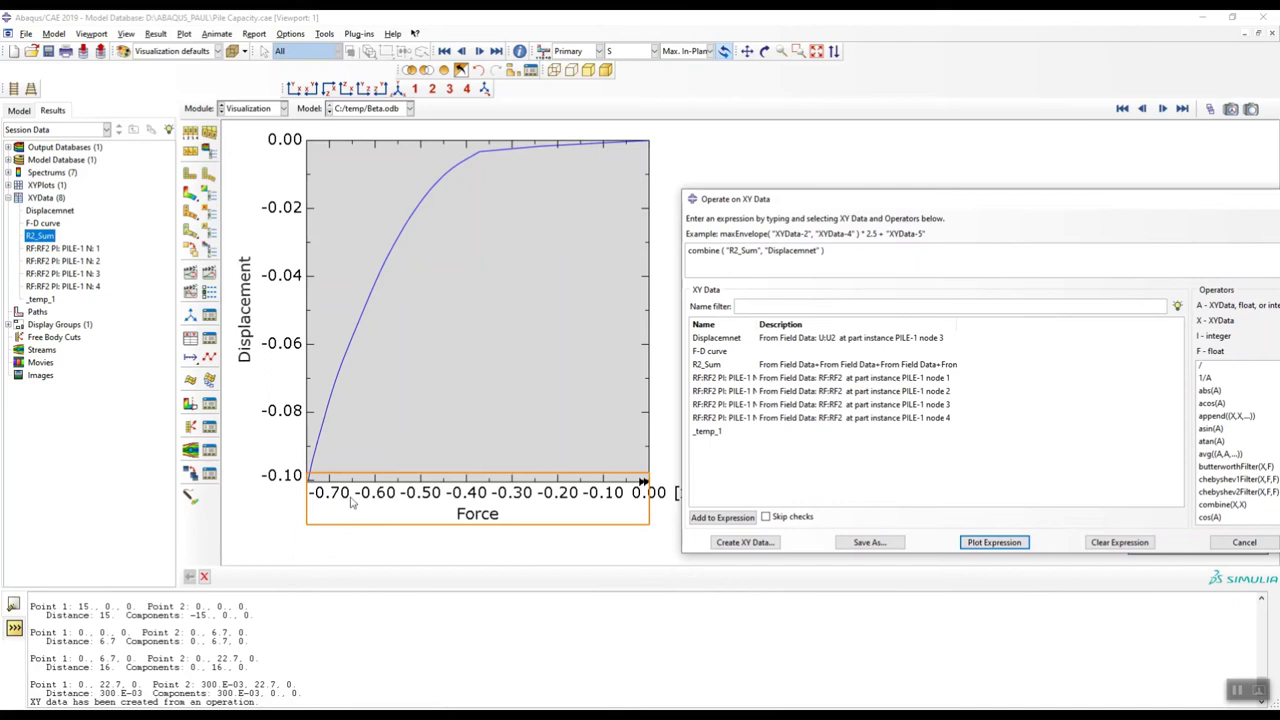
click(493, 524)
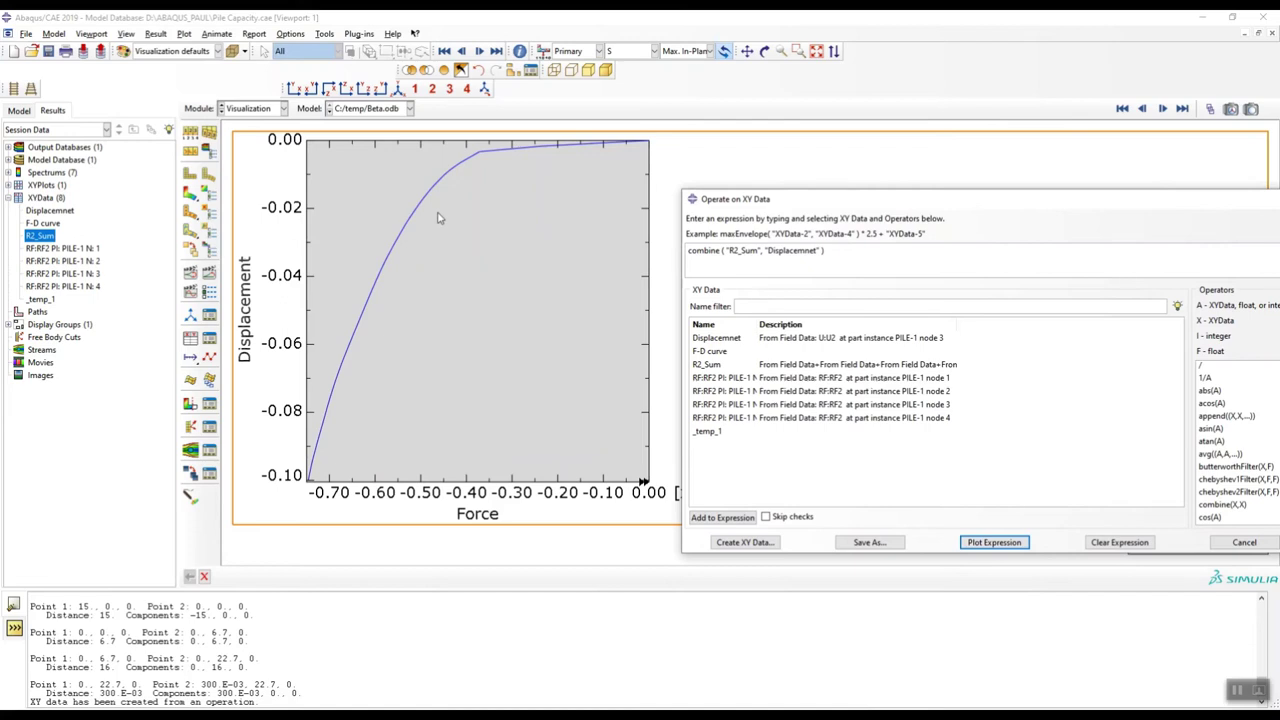
Switch to the Applied Soil Mechanics PDF, trace the FEM curve of Figure 8.13 for comparison, clear the tracing, and return to Abaqus.
click(305, 660)
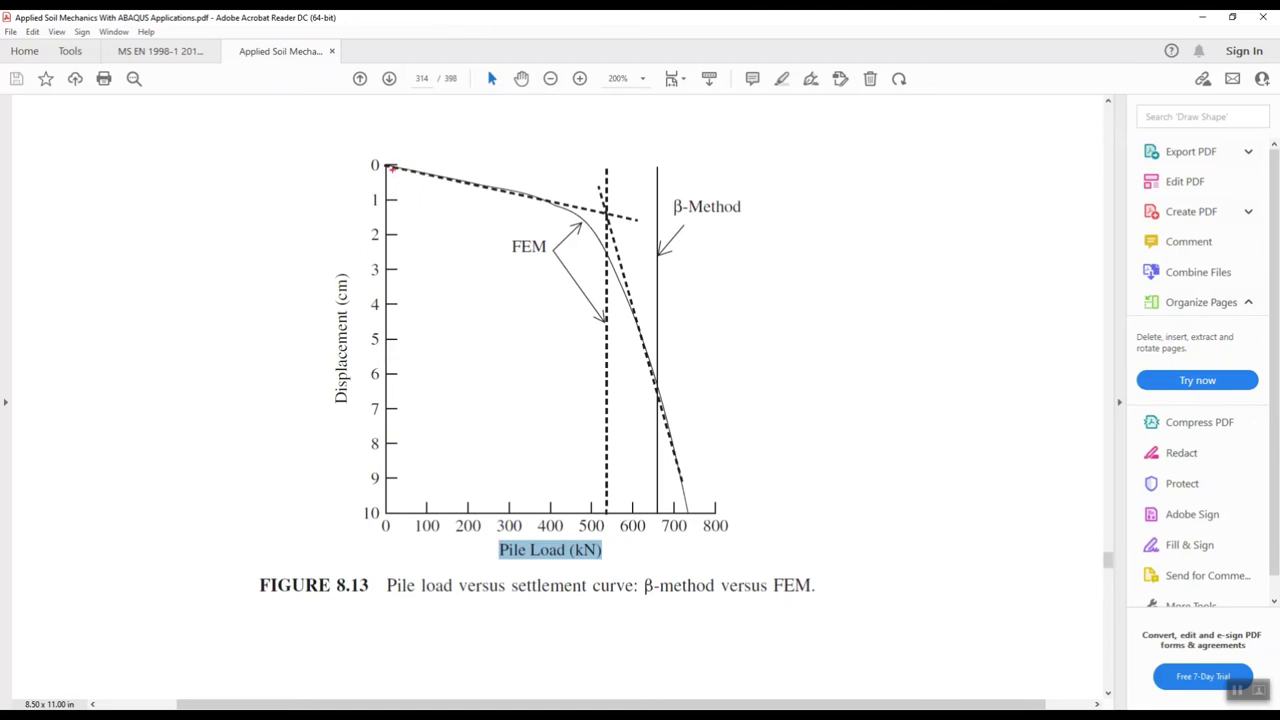
mouse_move(412, 172)
mouse_down()
mouse_move(550, 201)
mouse_move(604, 236)
mouse_move(640, 308)
mouse_move(698, 510)
mouse_up()
mouse_move(610, 252)
mouse_down()
mouse_move(686, 470)
mouse_move(640, 328)
mouse_up()
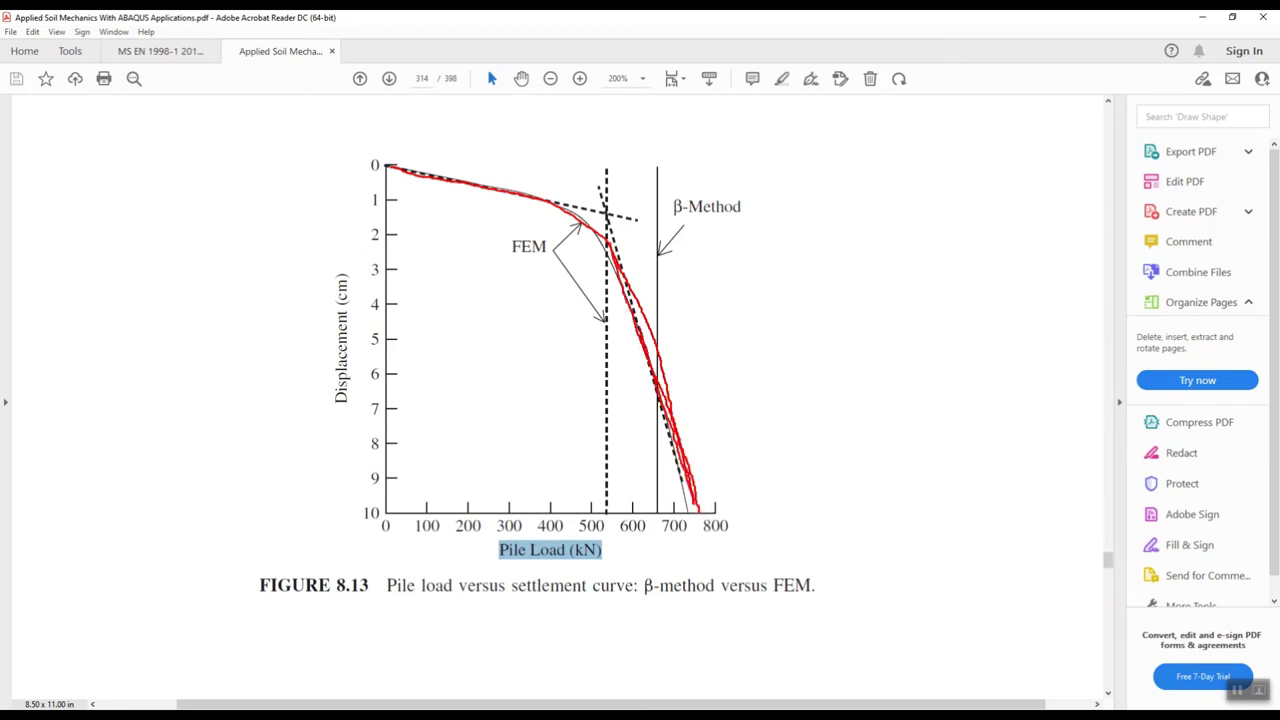
key(ctrl+z)
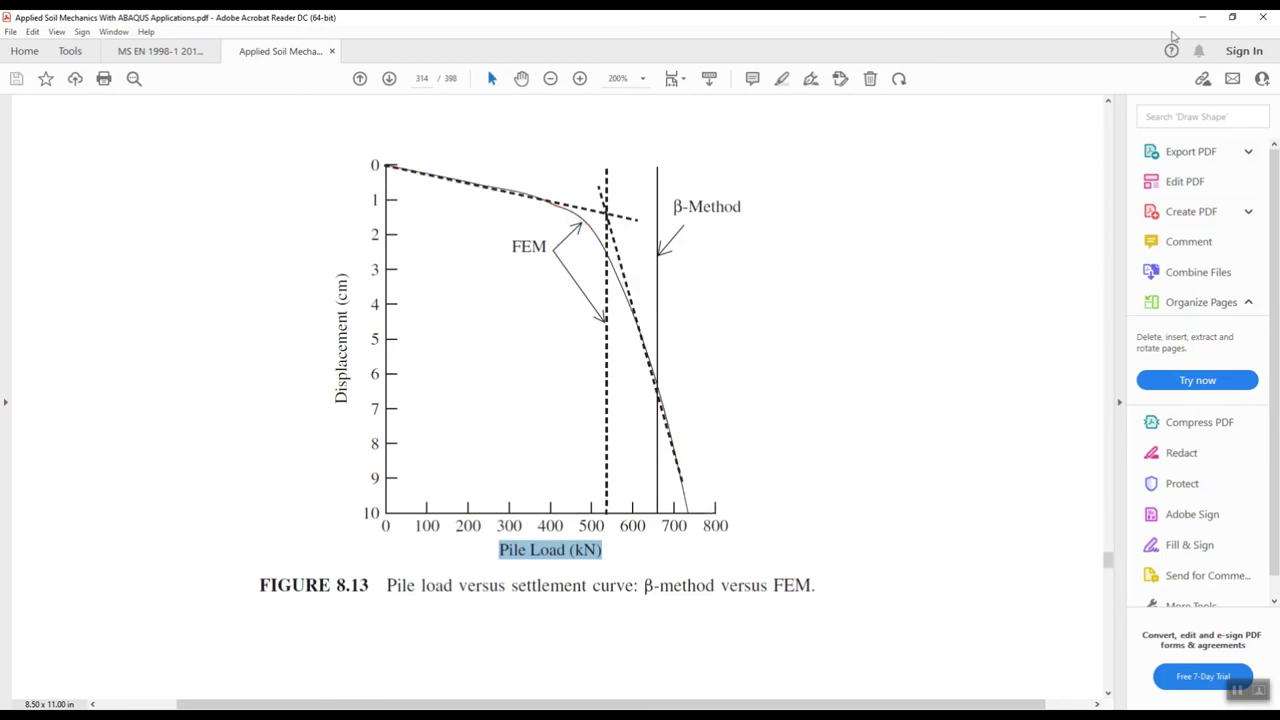
click(1202, 17)
Negate R2_Sum in the combine expression so it reads combine ( -"R2_Sum", "Displacemnet" ), and plot it again.
drag(871, 207, 710, 197)
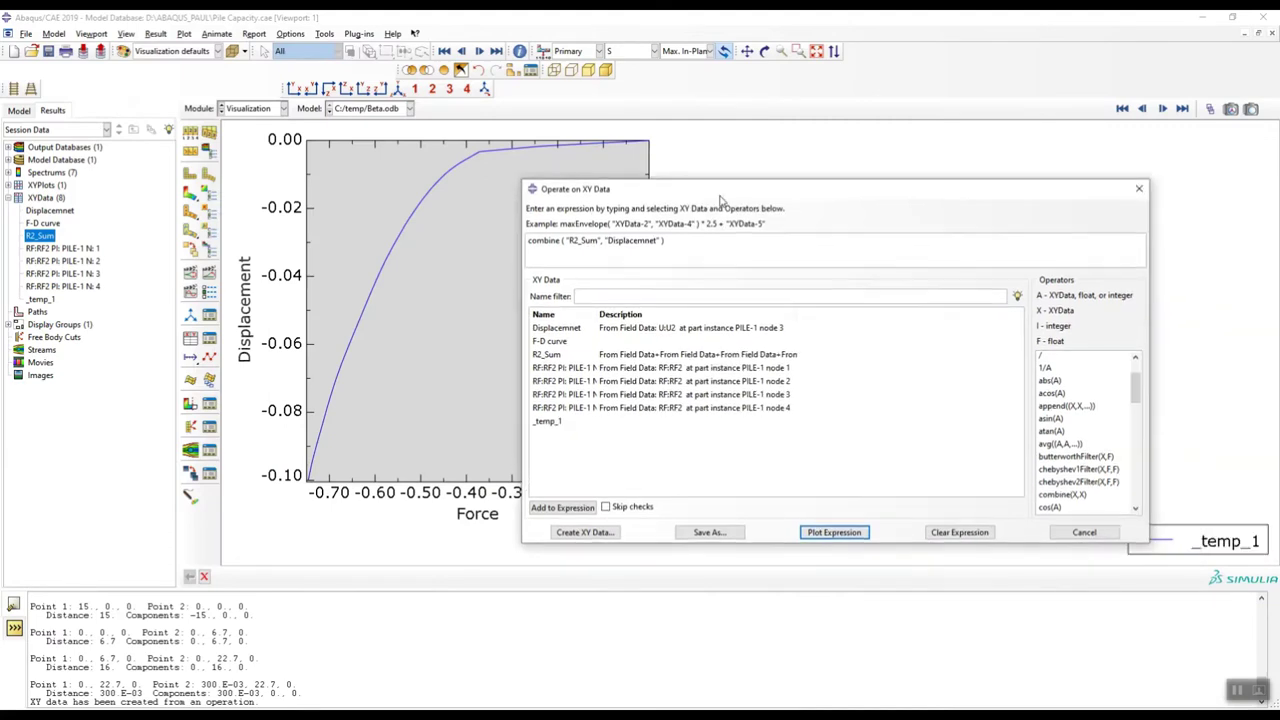
click(563, 240)
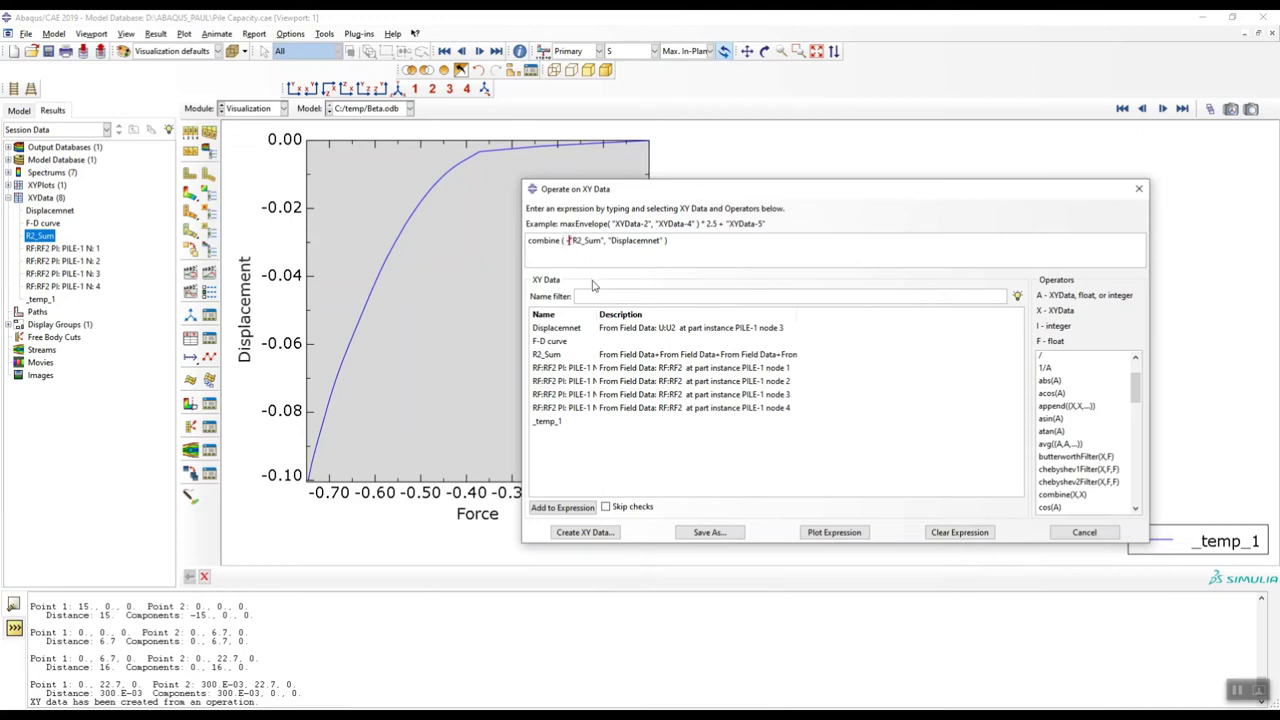
drag(759, 193, 786, 163)
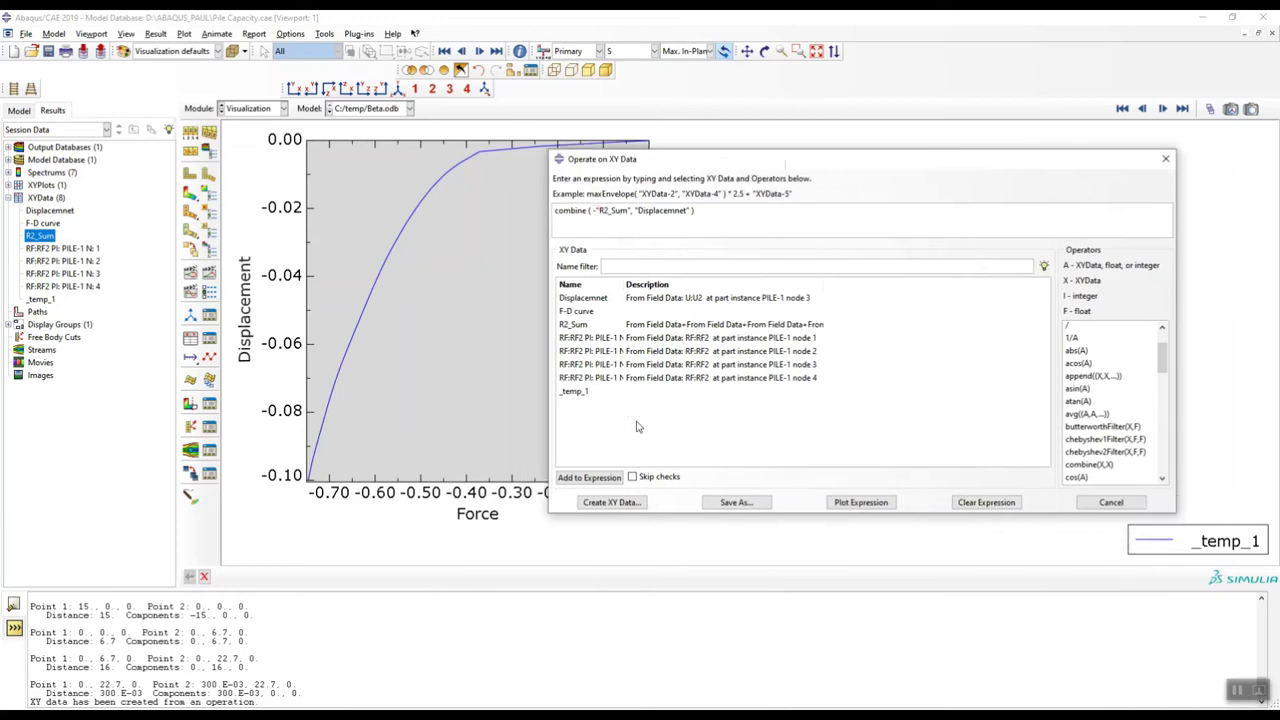
click(843, 503)
drag(700, 170, 924, 186)
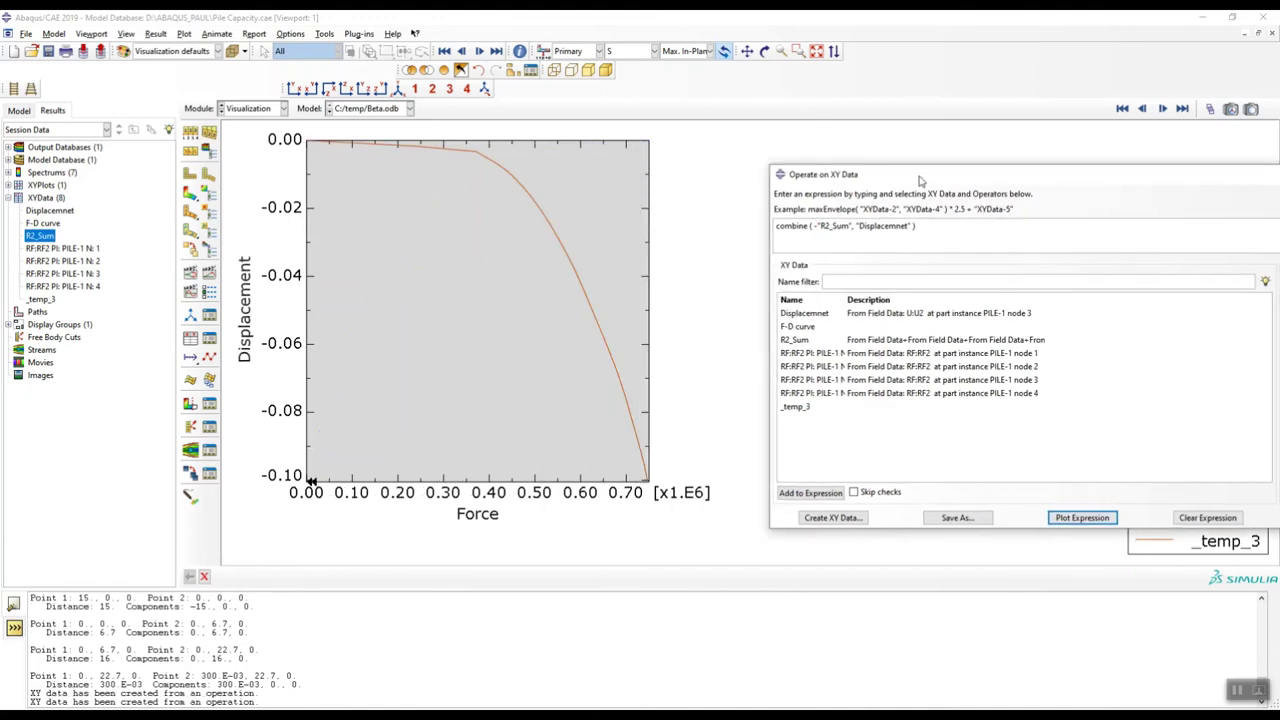
click(503, 189)
Compare the replotted curve's shape with Figure 8.13 in the Applied Soil Mechanics PDF, and return to Abaqus.
mouse_move(300, 715)
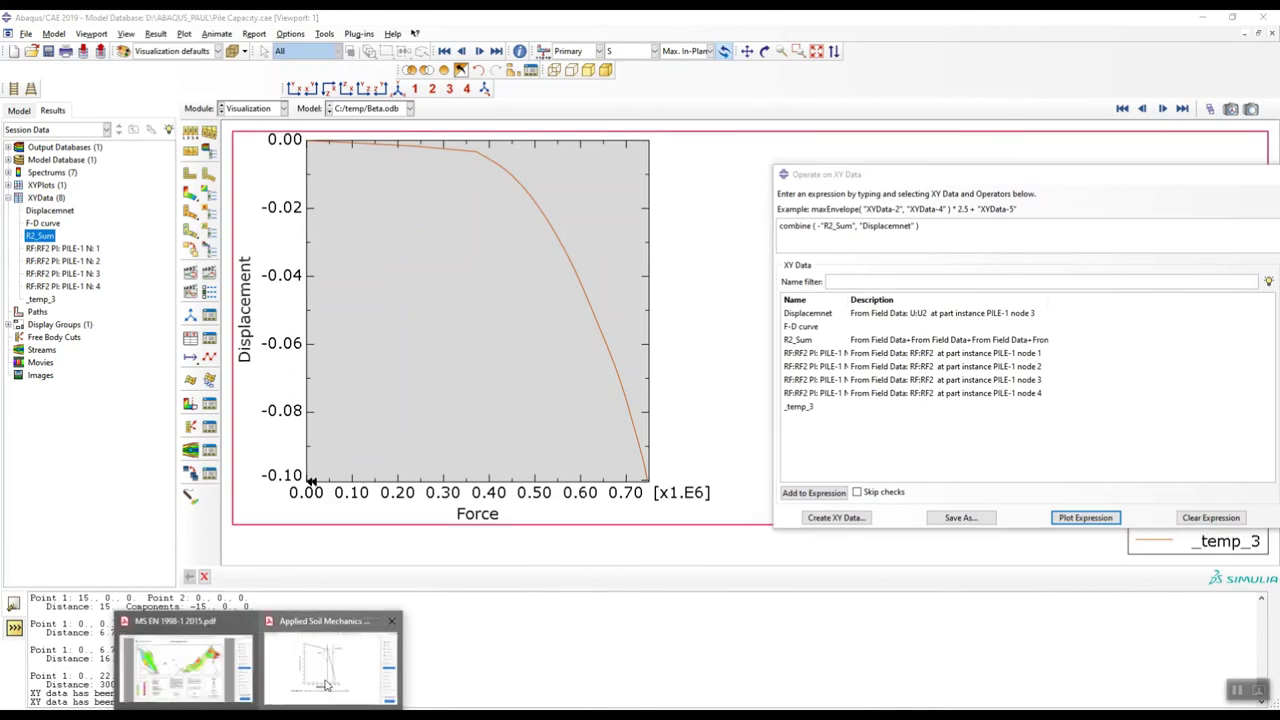
click(358, 660)
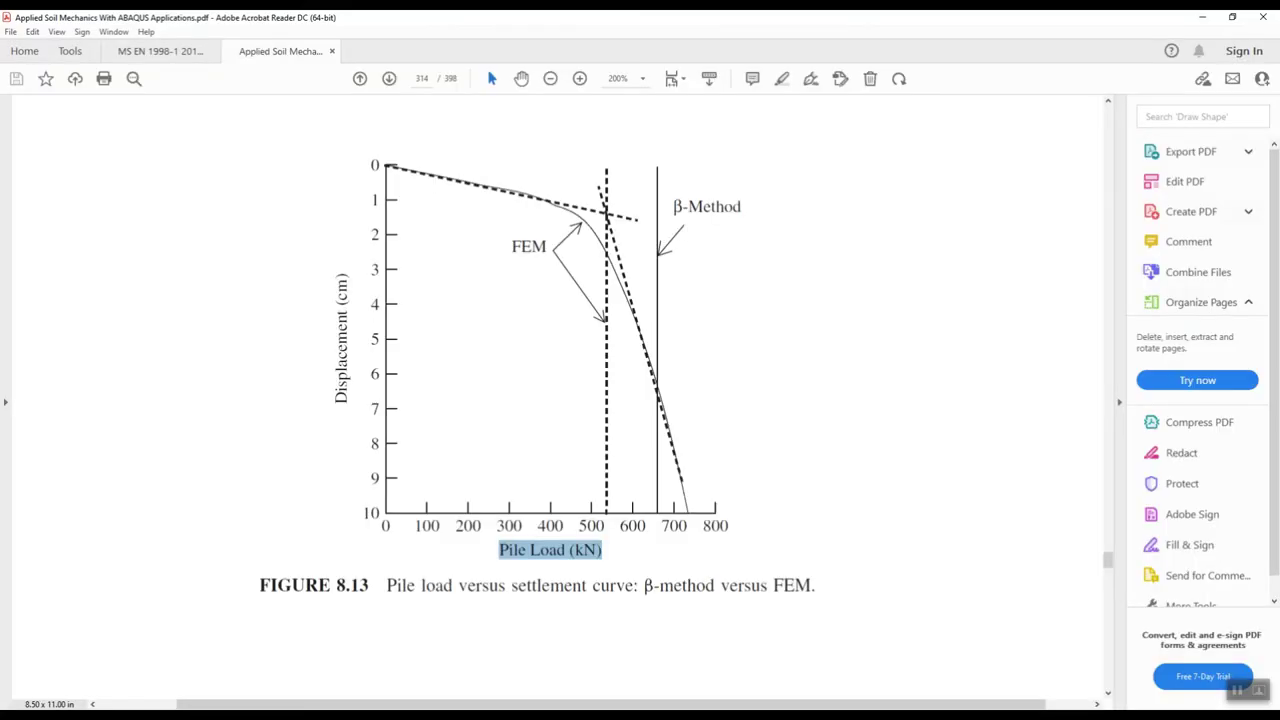
mouse_move(388, 166)
mouse_down()
mouse_move(556, 200)
mouse_move(584, 222)
mouse_move(612, 264)
mouse_move(690, 492)
mouse_up()
key(Escape)
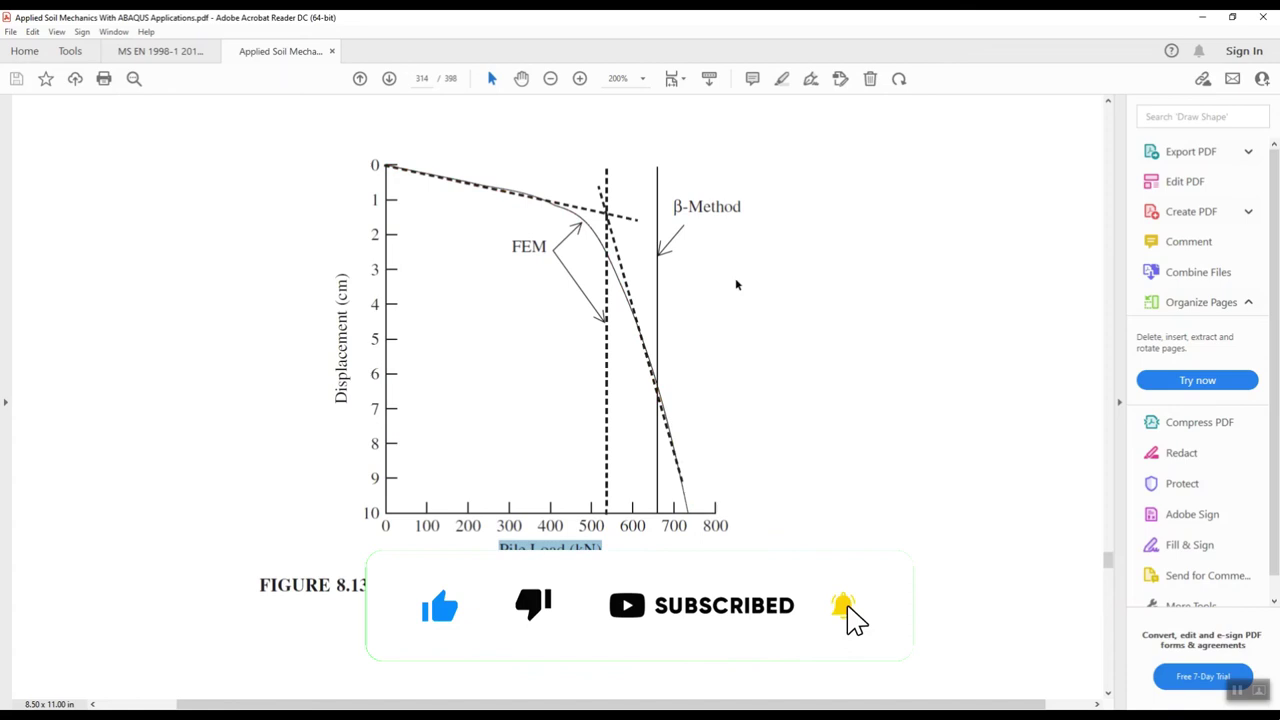
click(1202, 17)
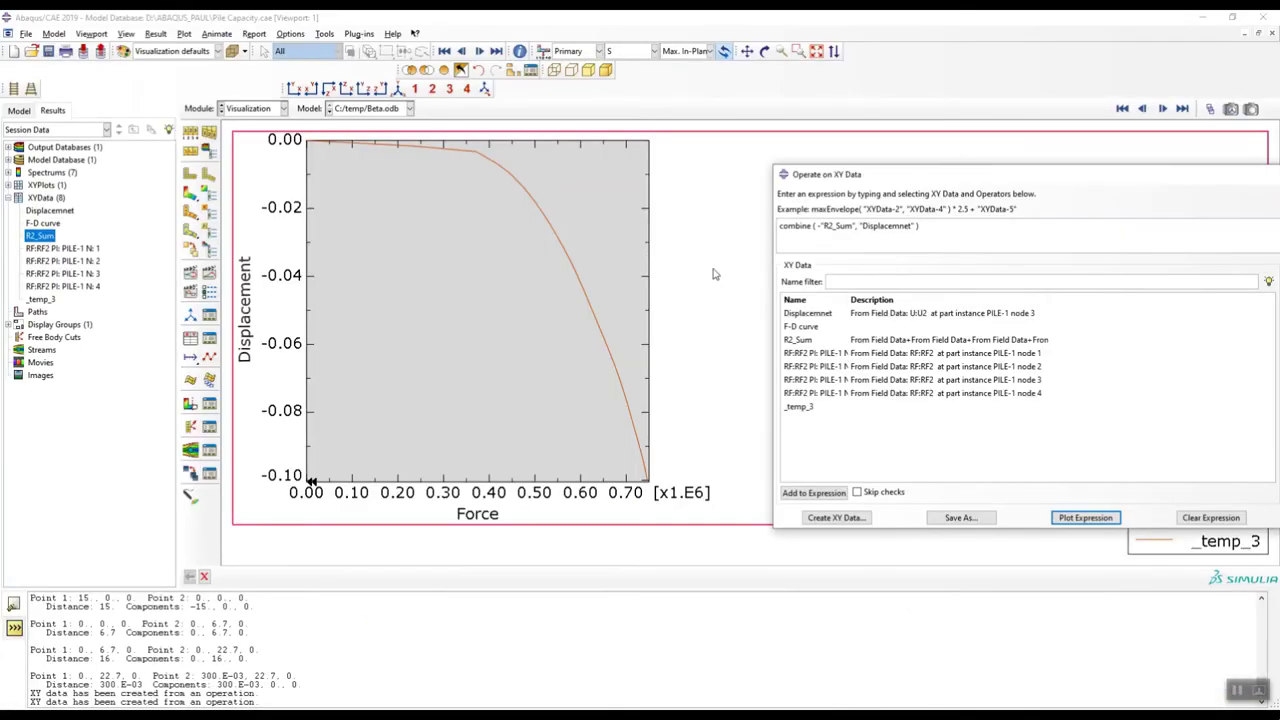
Close the Operate on XY Data dialog and plot the saved F-D curve.
drag(912, 181, 666, 180)
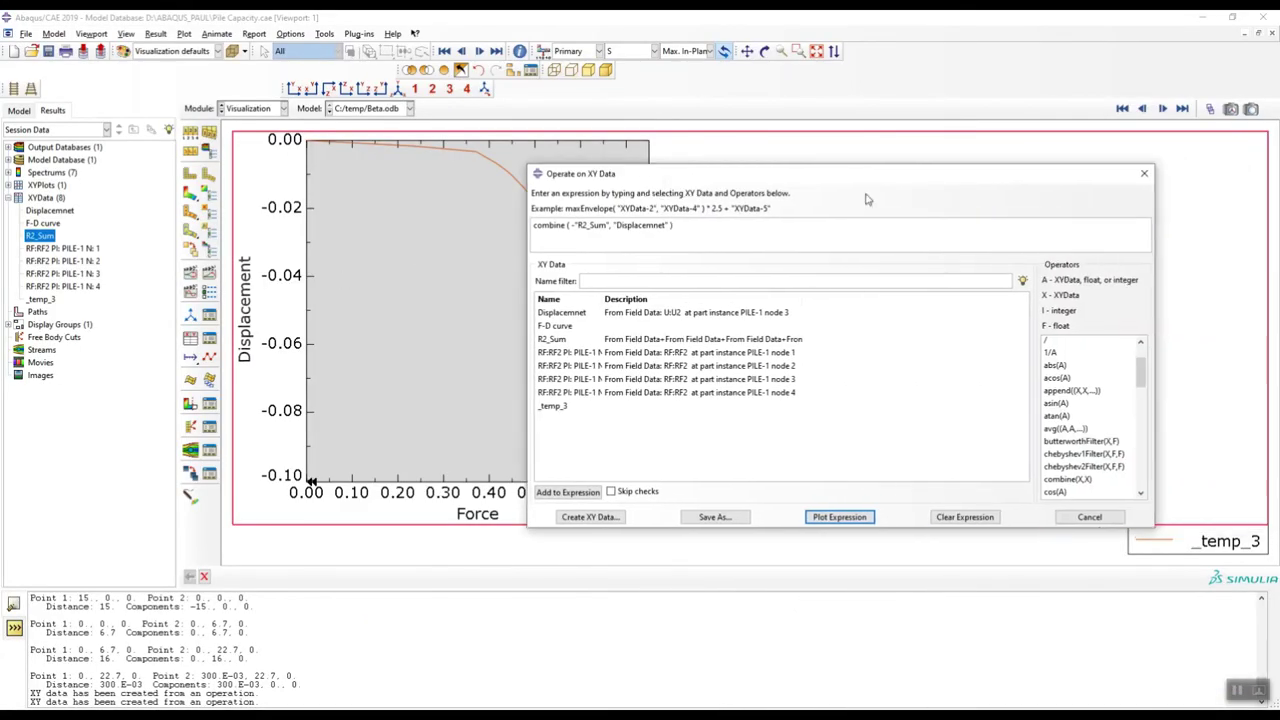
drag(1090, 178, 1033, 184)
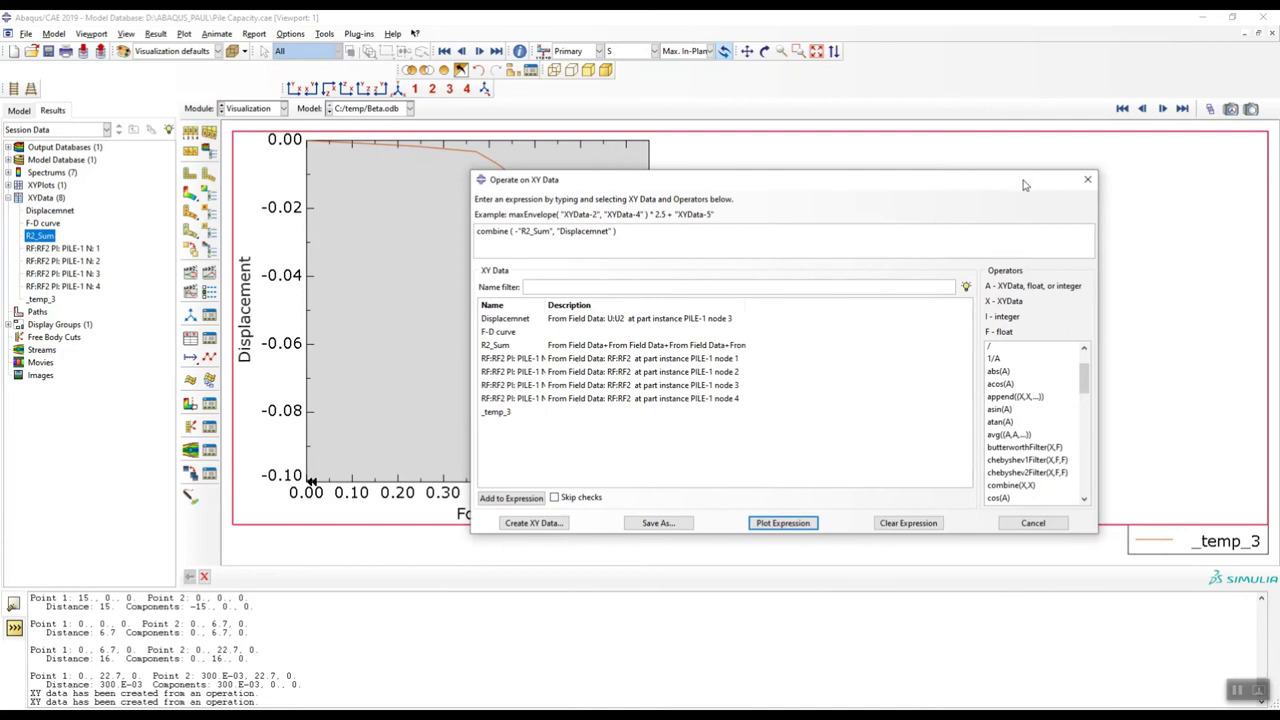
click(1087, 179)
click(41, 300)
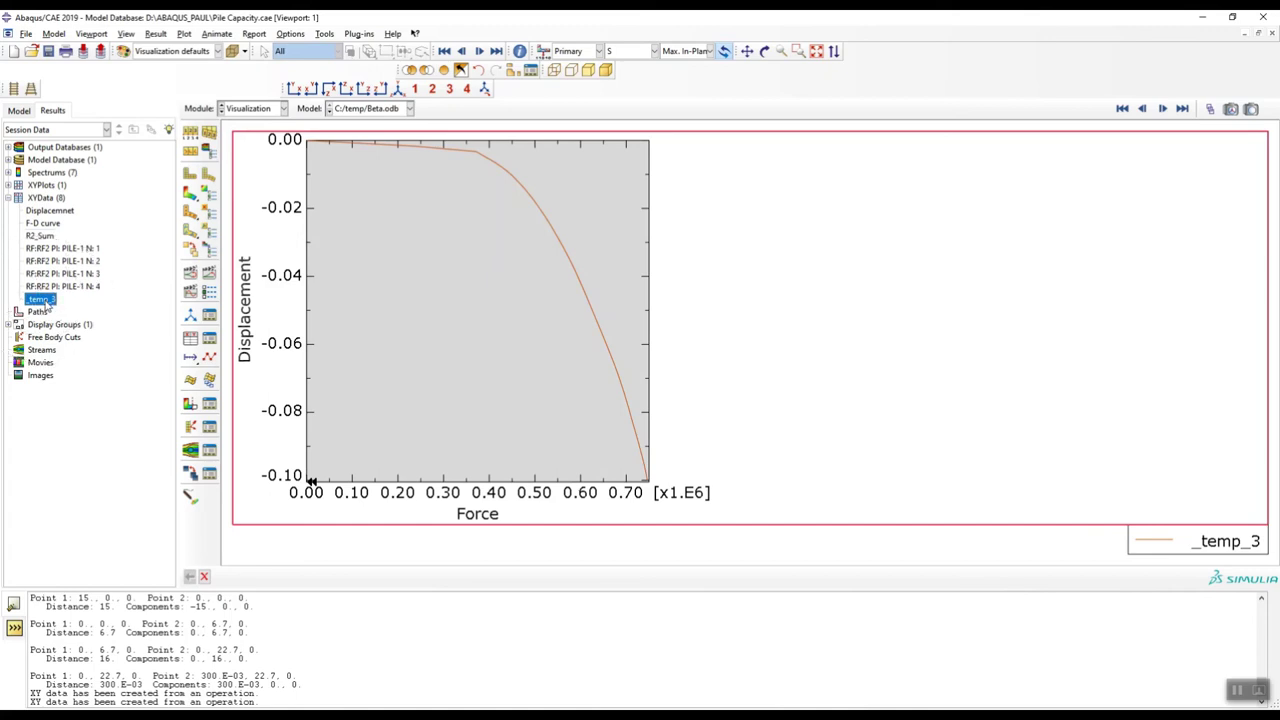
double_click(43, 224)
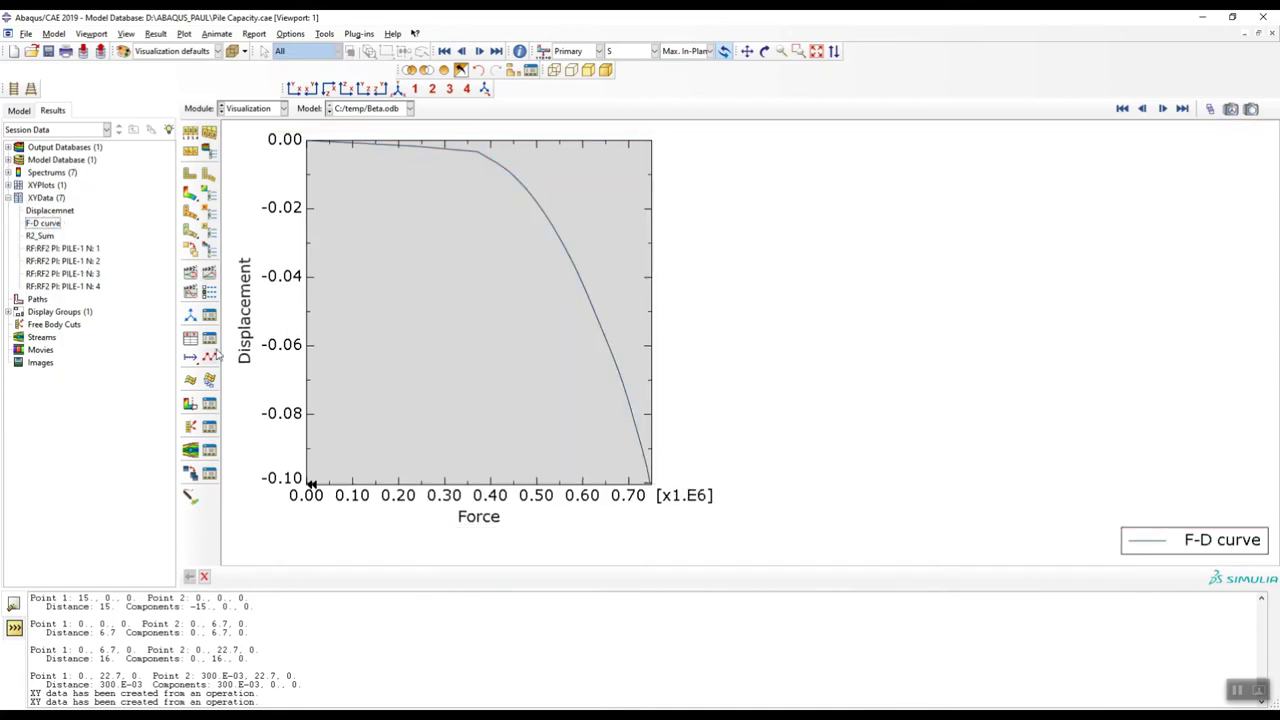
Open the F-D curve data for editing and examine its force and displacement values.
right_click(50, 226)
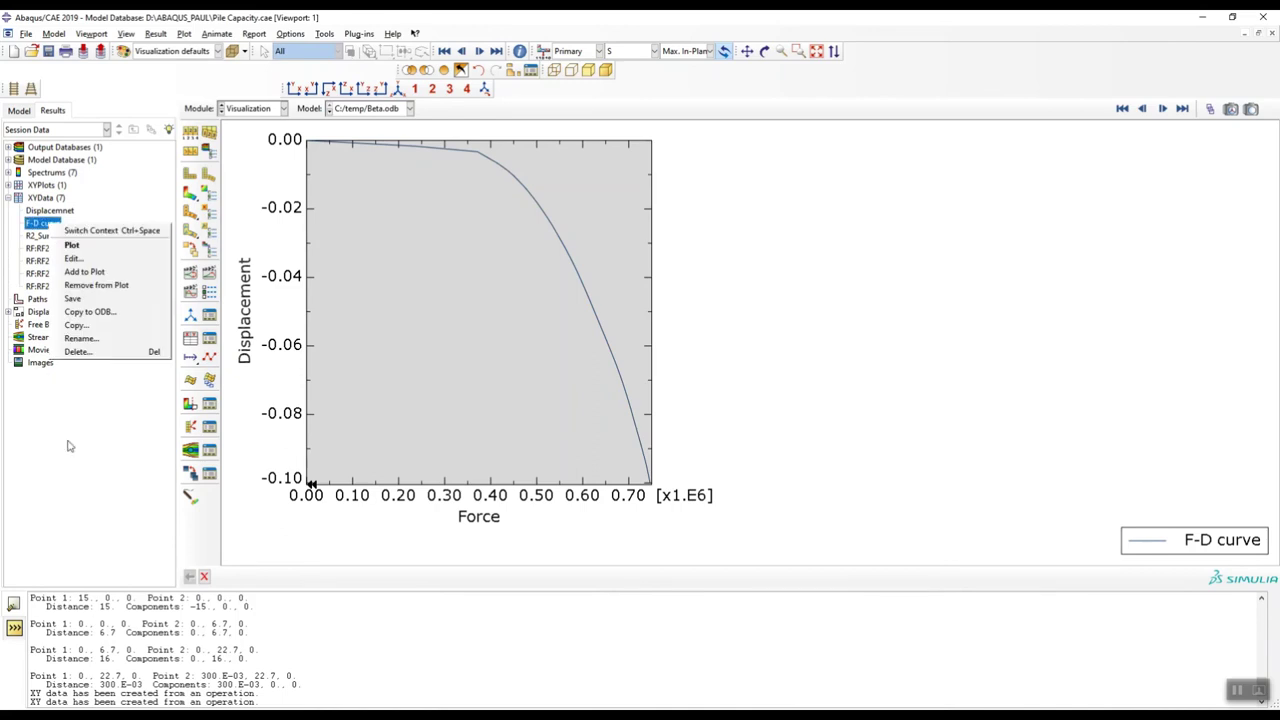
click(75, 258)
drag(890, 176, 930, 168)
click(872, 214)
drag(803, 214, 840, 218)
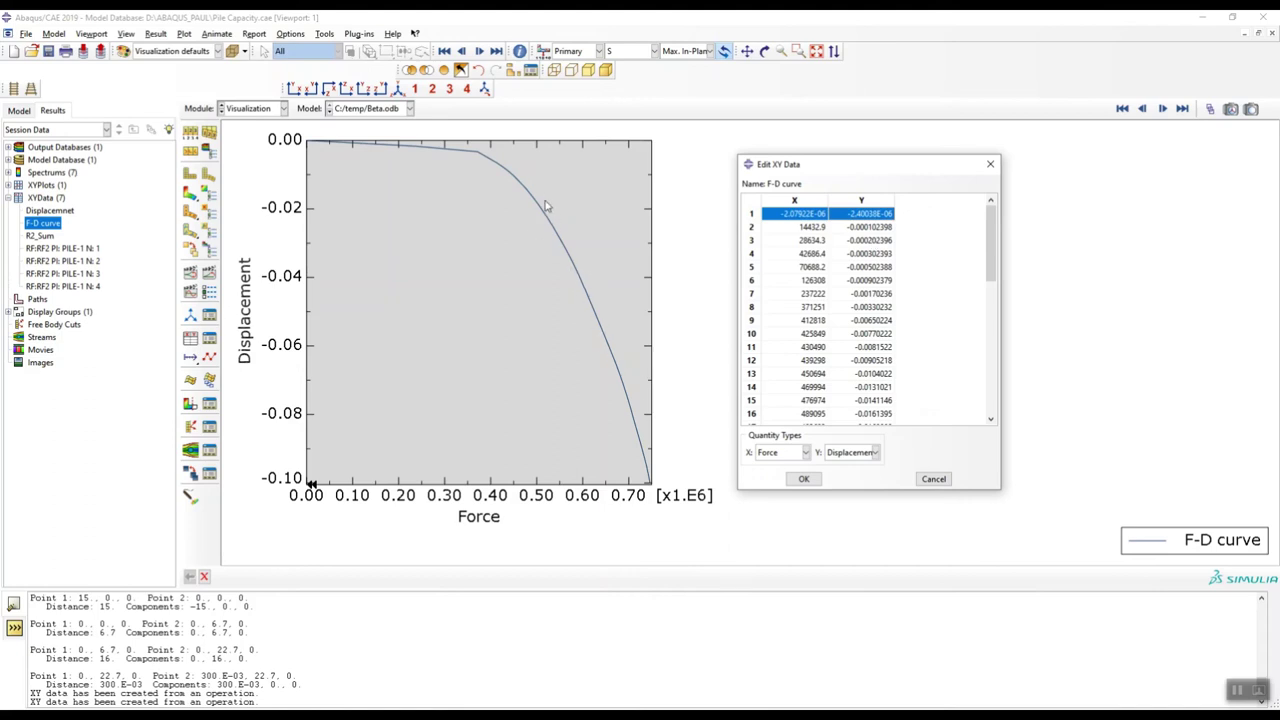
Trace the two tangents and the vertical load line of the FEM curve on Figure 8.13 in the PDF, and return to Abaqus.
mouse_move(318, 710)
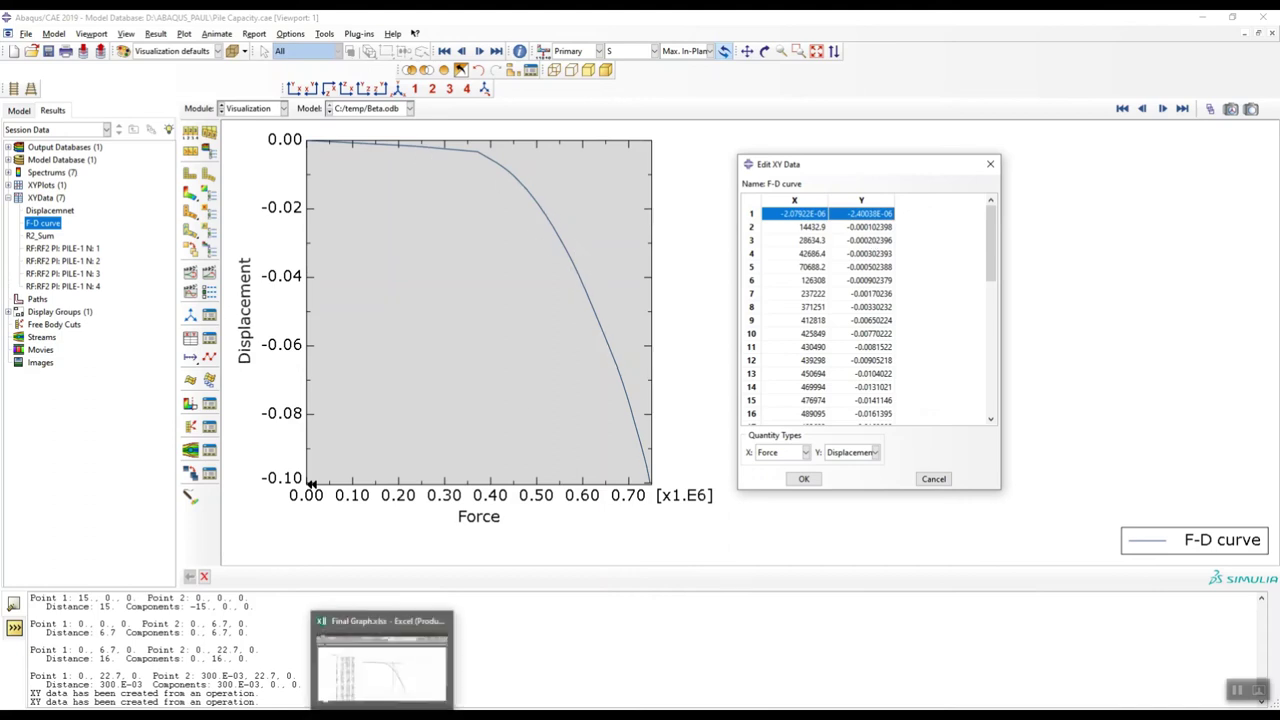
click(316, 678)
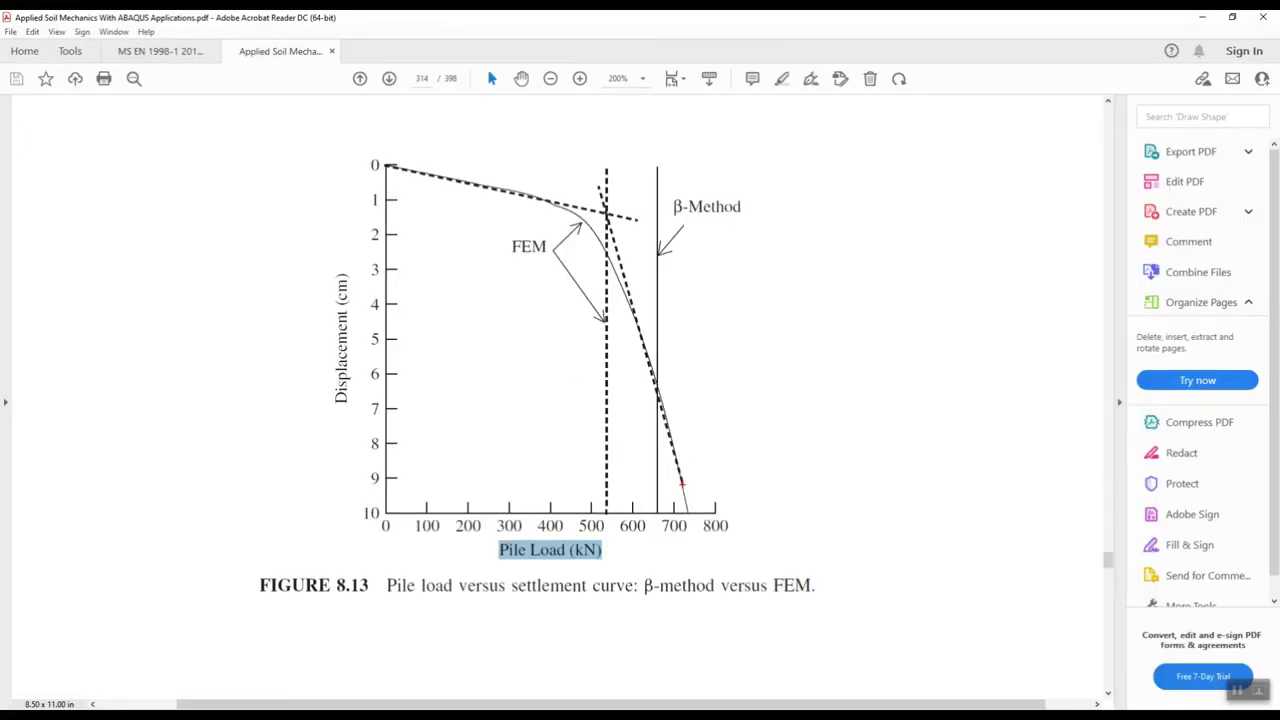
drag(676, 455, 652, 386)
drag(637, 318, 597, 162)
drag(386, 166, 636, 219)
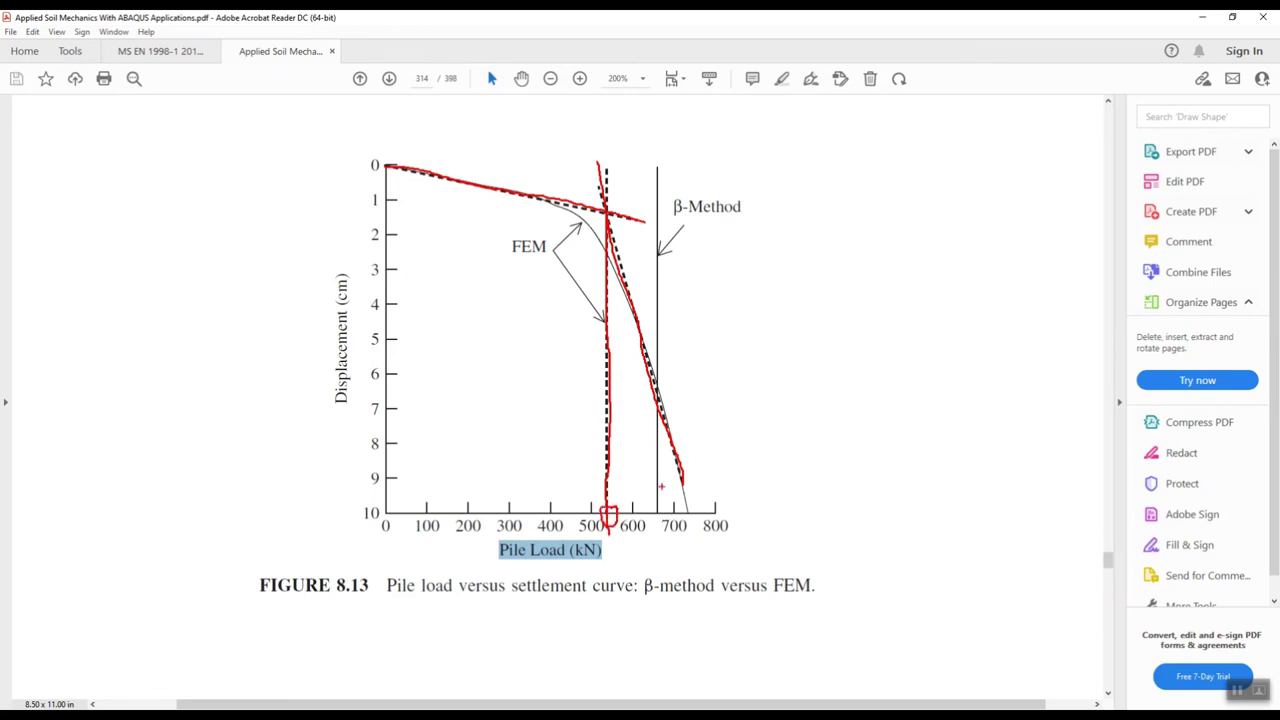
key(Escape)
click(1201, 17)
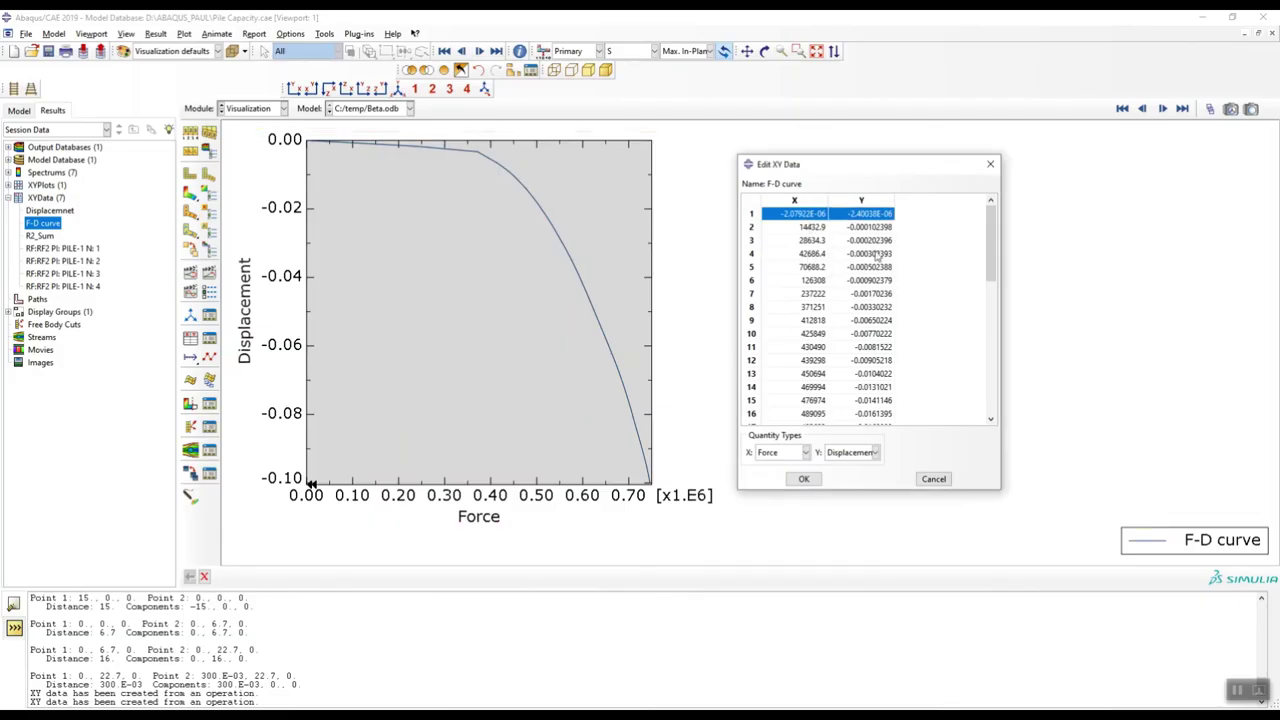
Switch to Final Graph.xlsx in Excel and examine the first Force (N) and mm cells, E7 and F7.
mouse_move(990, 230)
mouse_down()
mouse_move(990, 330)
mouse_move(990, 225)
mouse_up()
mouse_move(382, 714)
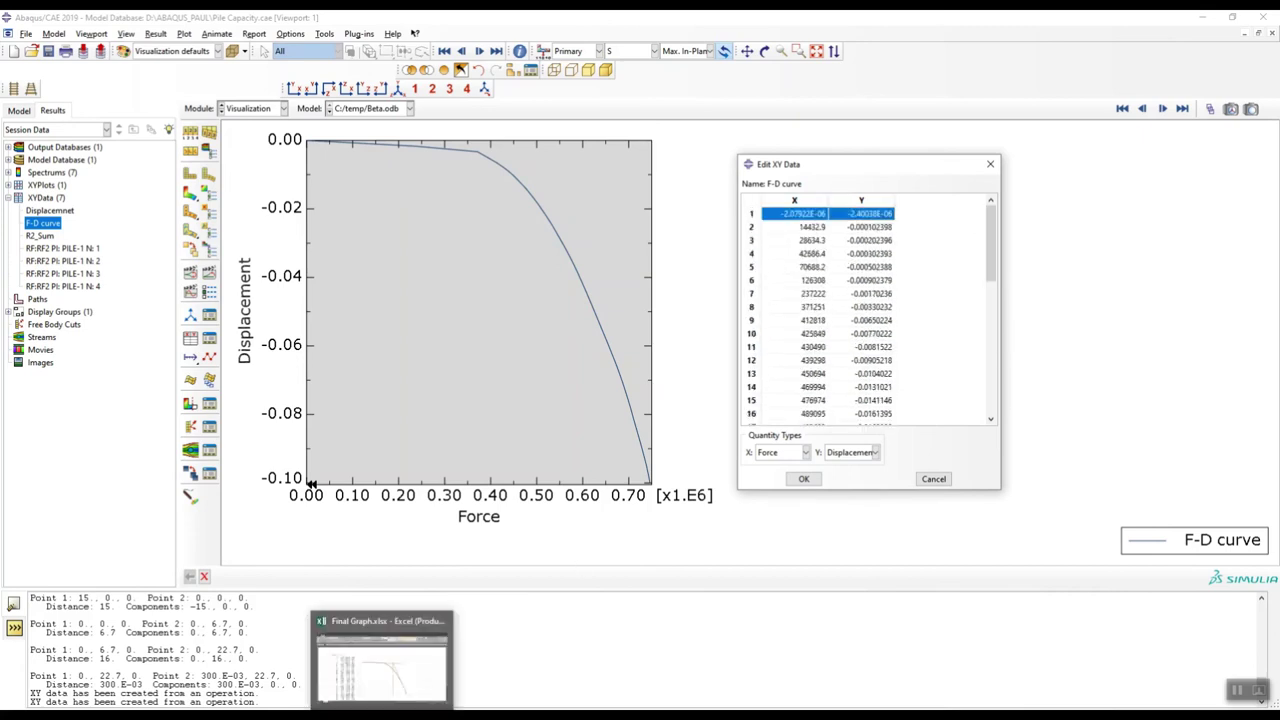
click(382, 665)
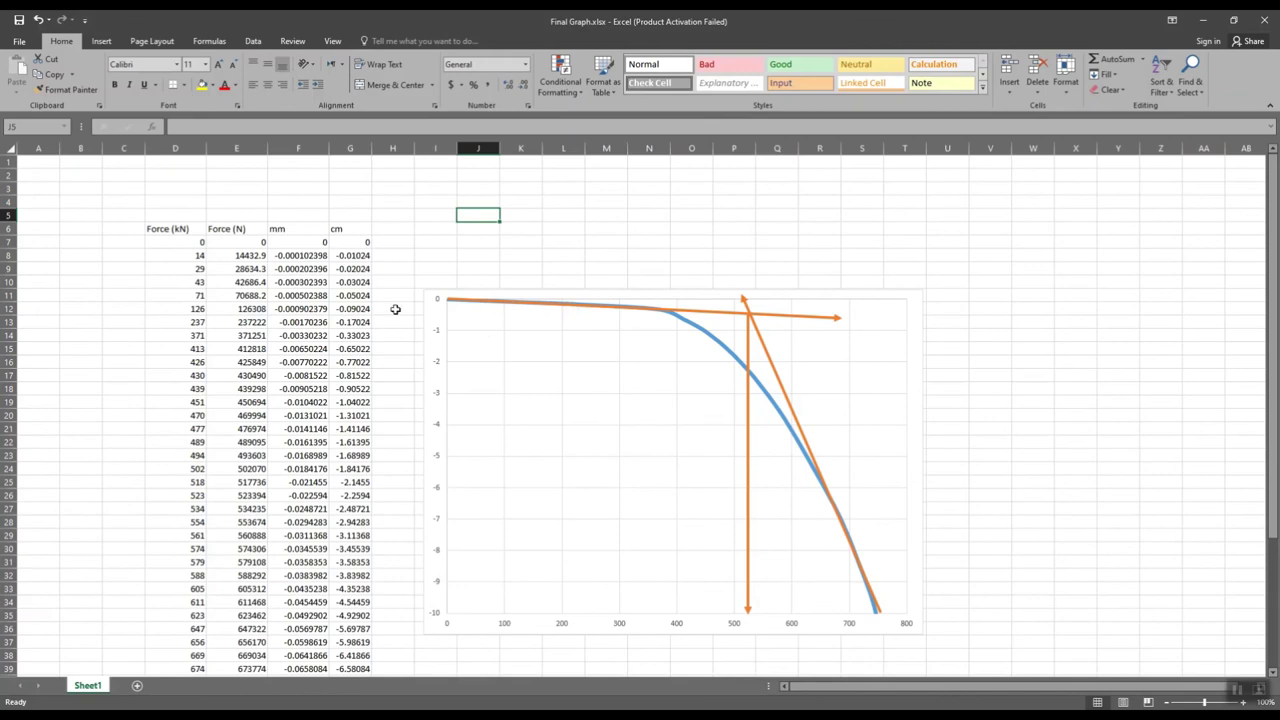
click(305, 245)
click(249, 245)
click(284, 243)
click(258, 243)
click(284, 243)
click(257, 243)
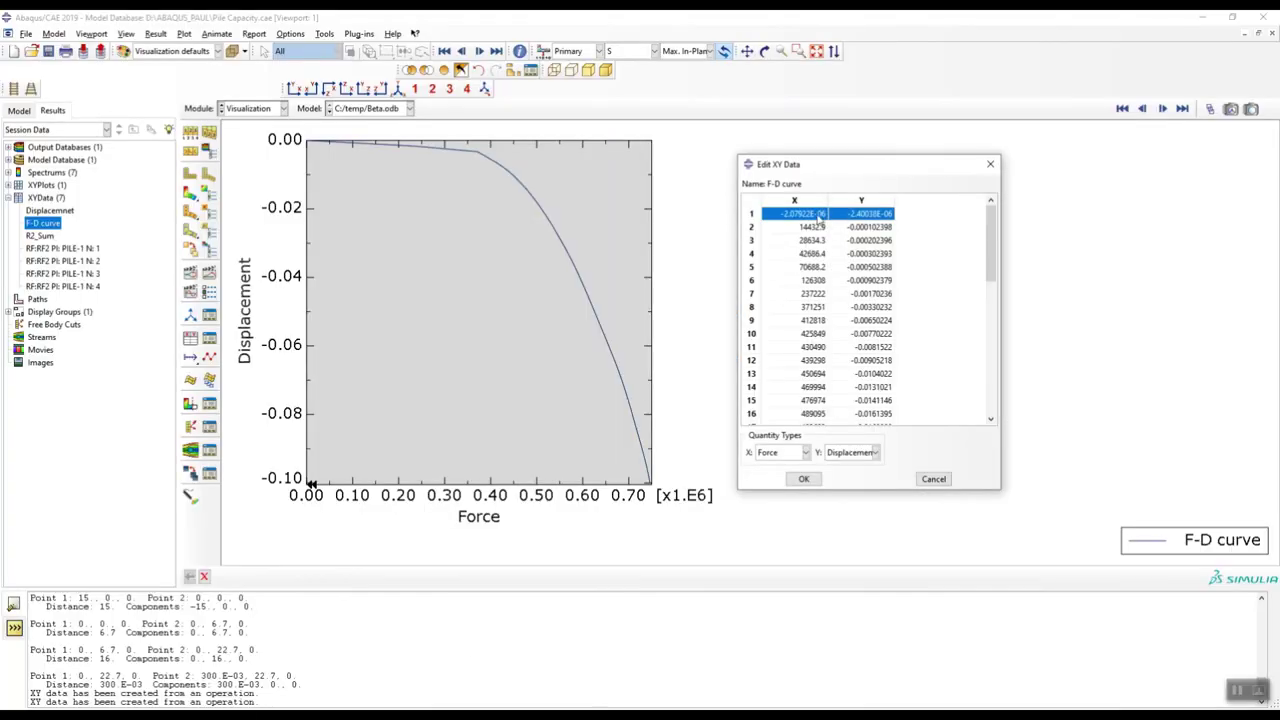
Check the first X value of the F-D curve data in Abaqus, and return to cell F7 in the Excel workbook.
click(790, 214)
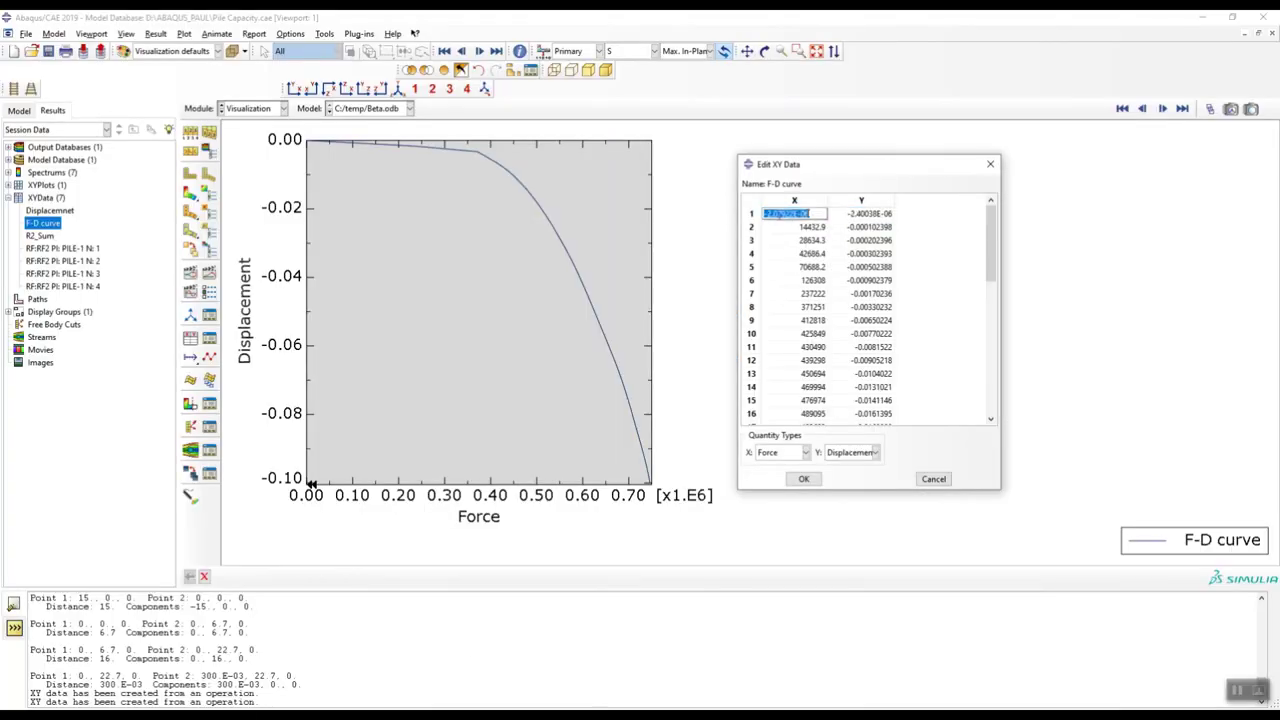
click(814, 214)
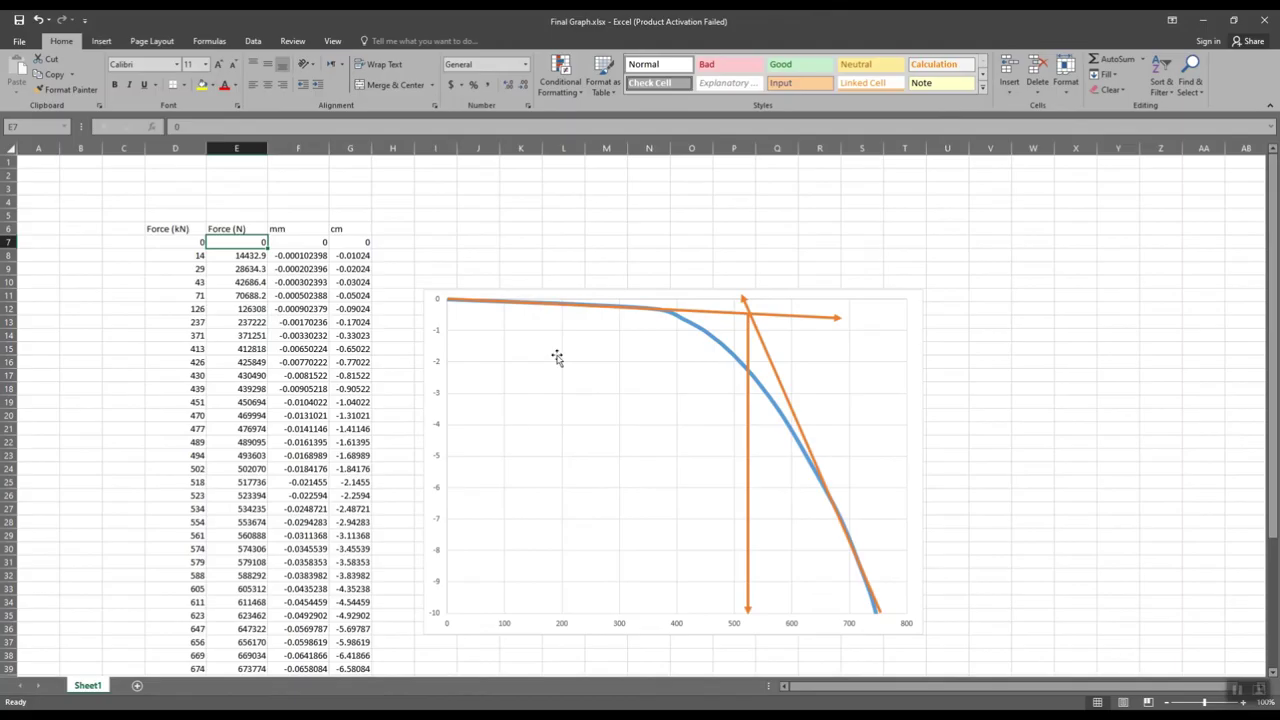
click(296, 242)
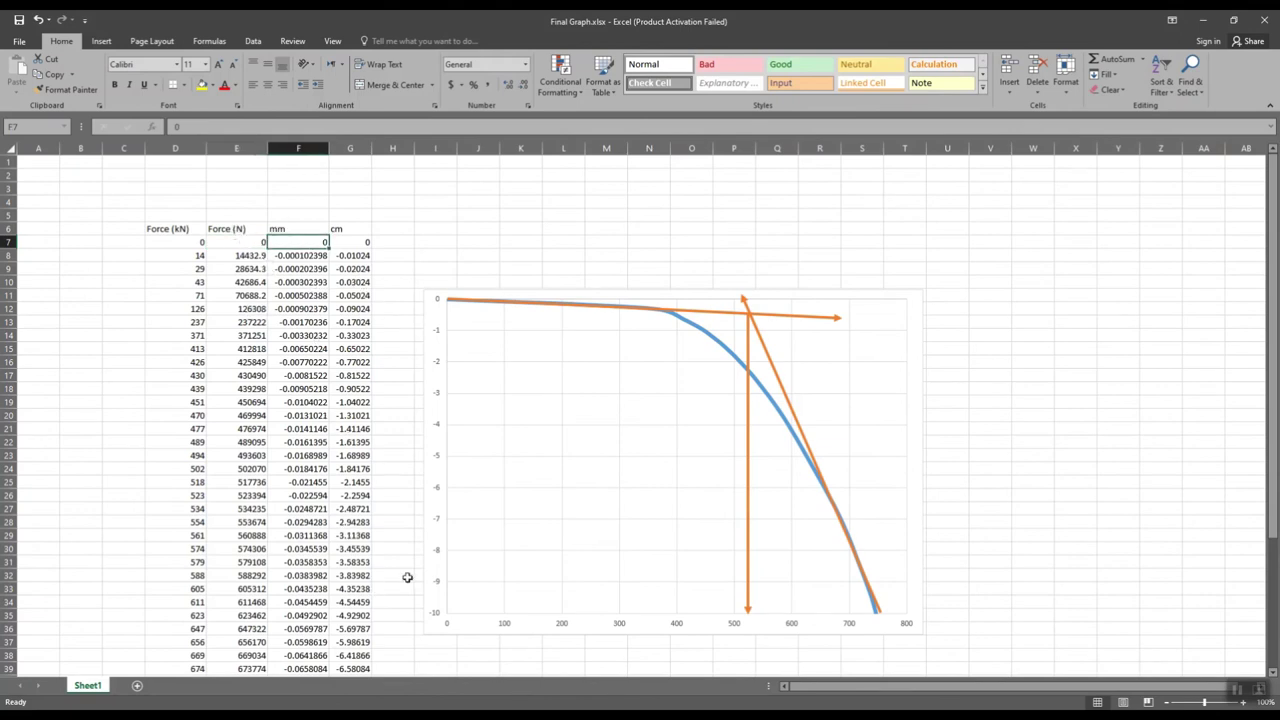
Examine the unit headers and the conversion formulas in the Force (kN) cell D7 and the cm cell G7.
click(286, 230)
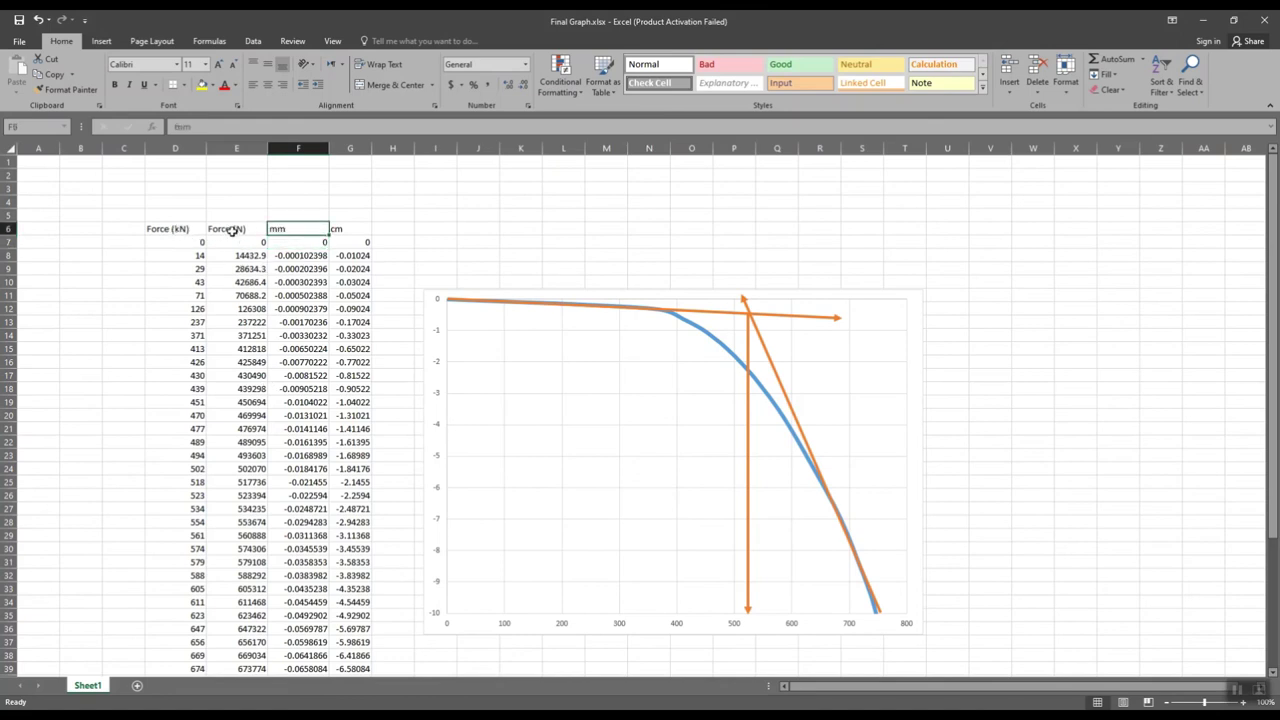
click(231, 230)
click(185, 230)
click(188, 243)
text(=E7/1000)
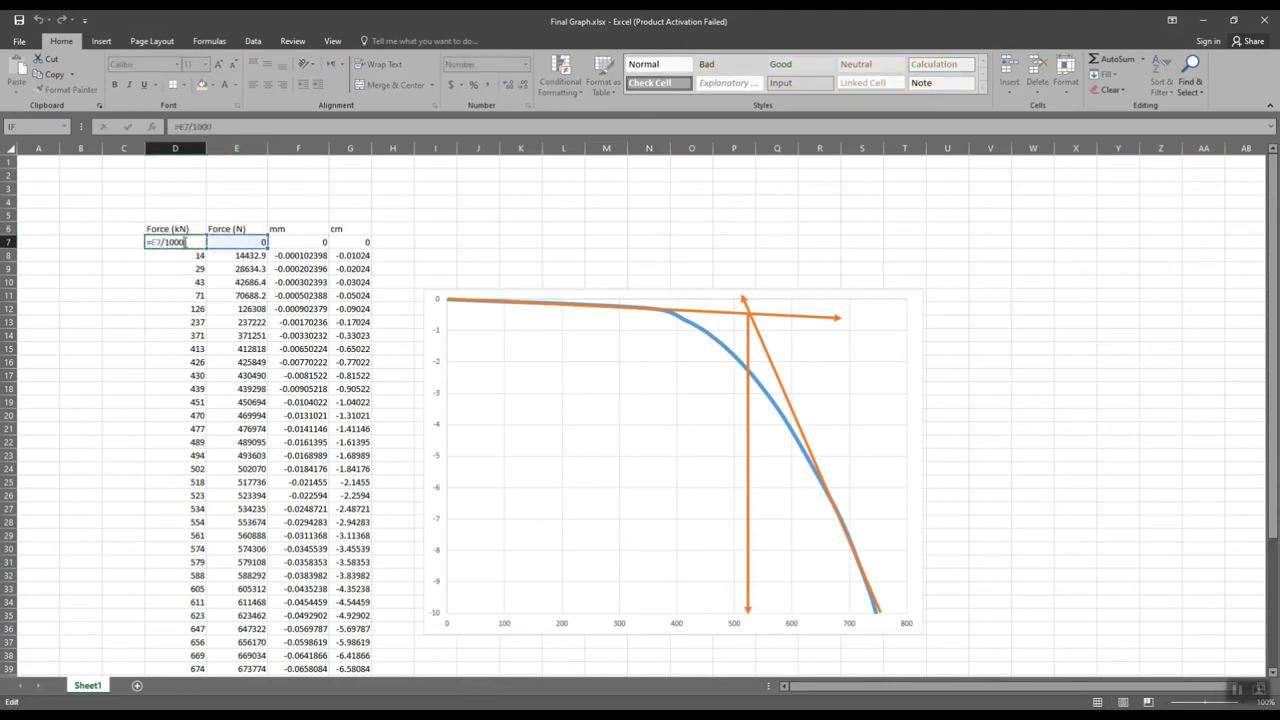
drag(186, 244, 164, 244)
key(Escape)
click(290, 242)
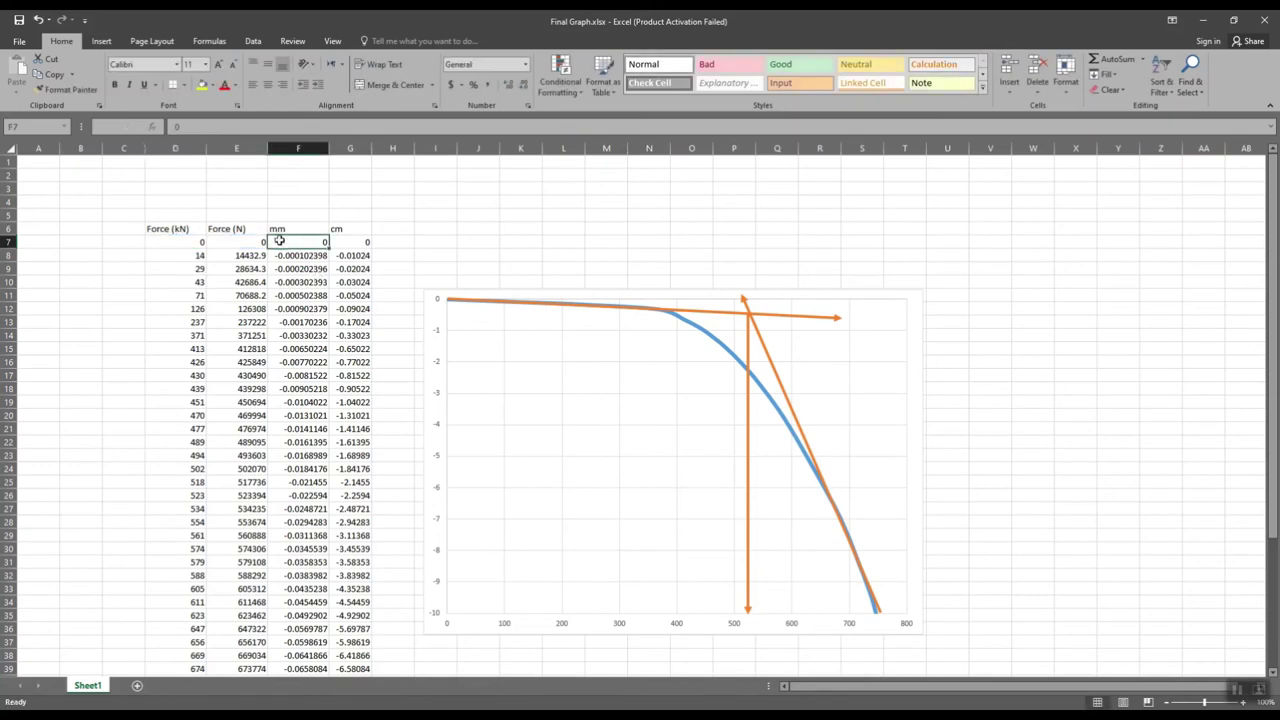
click(351, 245)
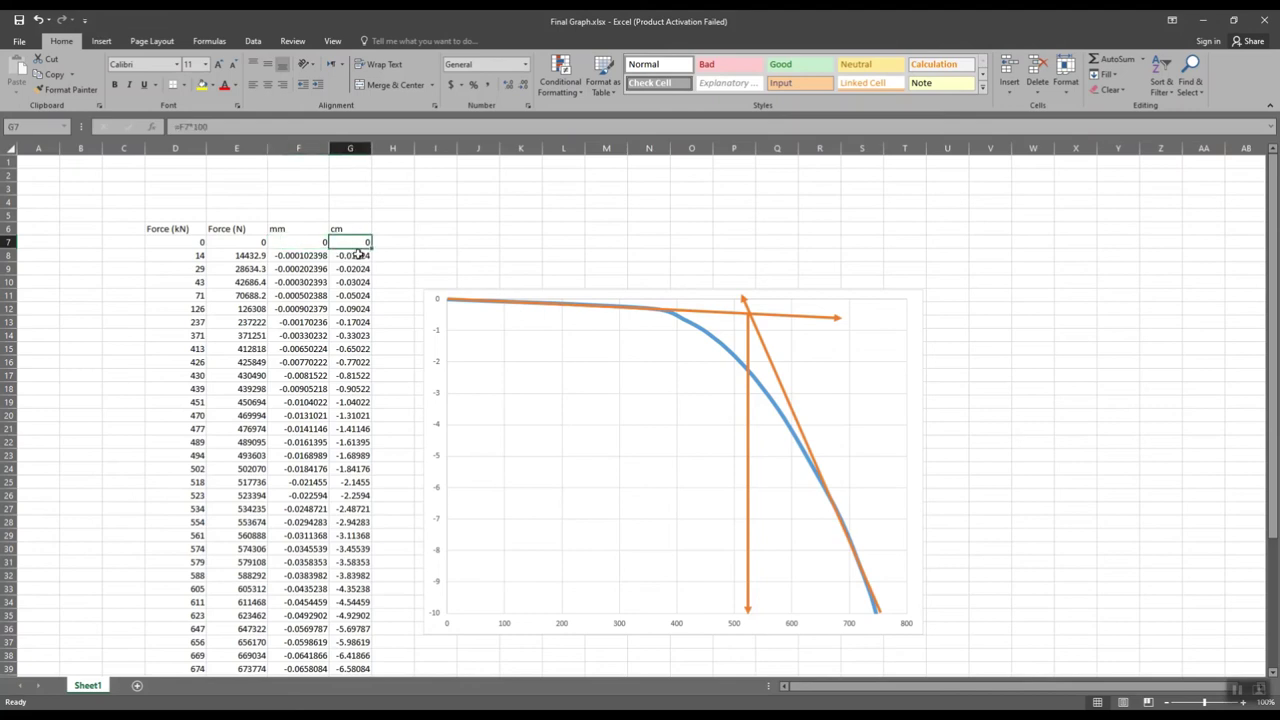
Examine the last displacement values in row 52, including the conversion formula in the cm cell G52.
scroll(360, 348, down, 7)
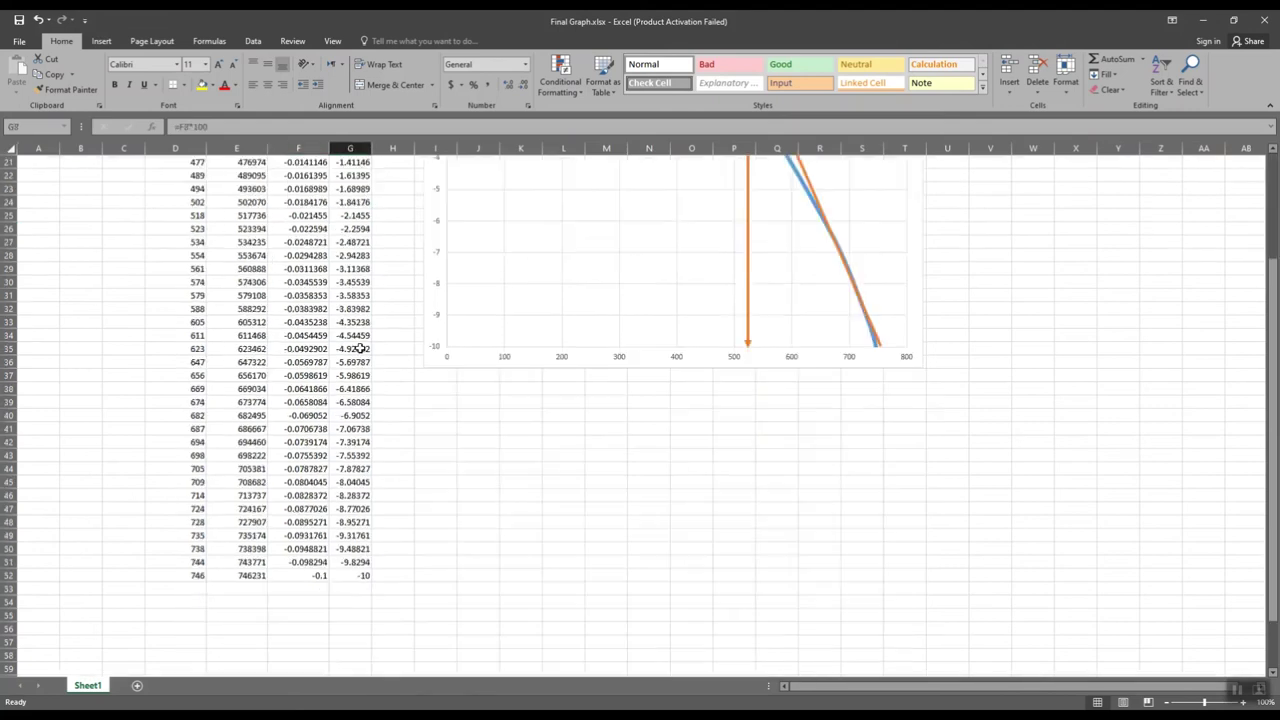
scroll(358, 350, down, 9)
scroll(357, 352, up, 6)
click(315, 442)
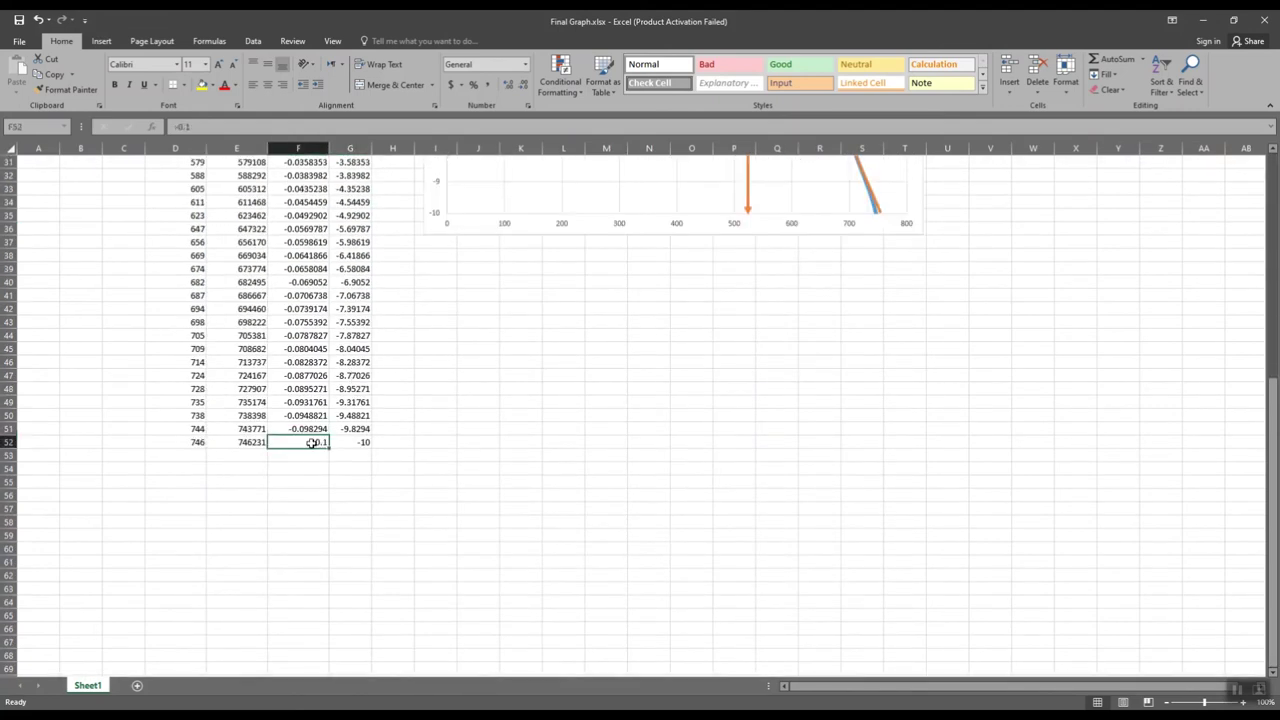
click(362, 442)
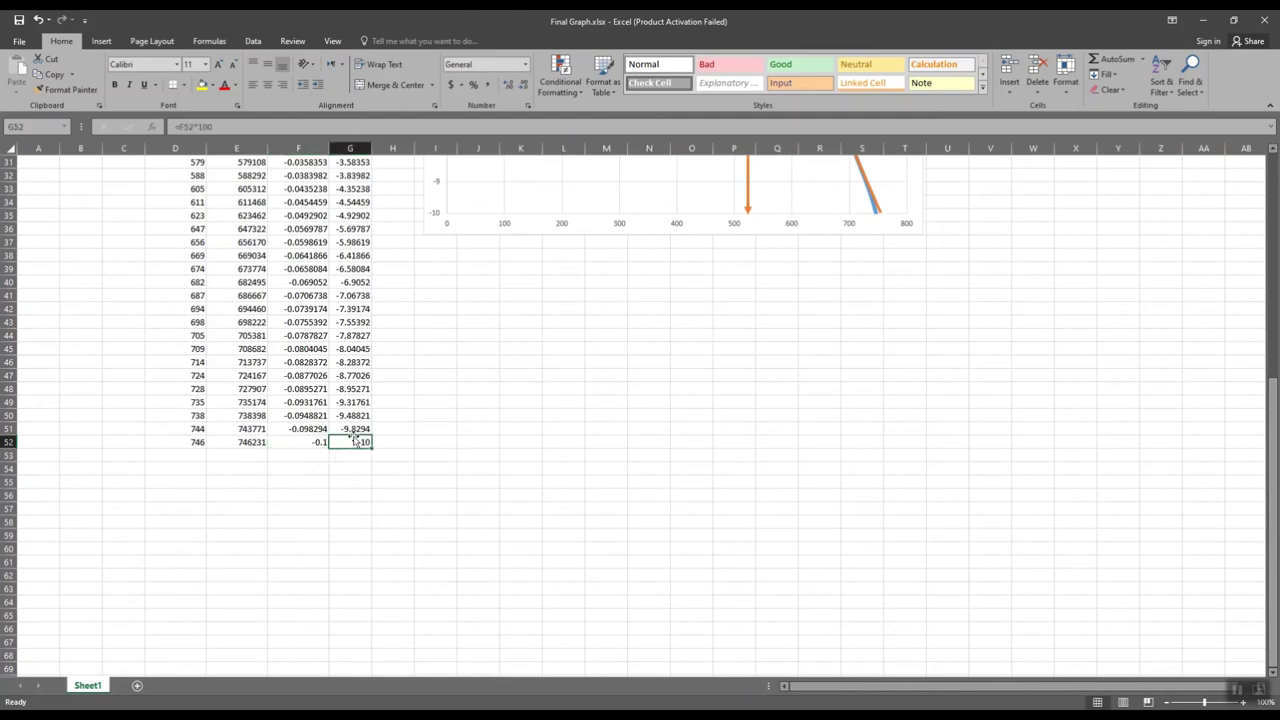
double_click(358, 442)
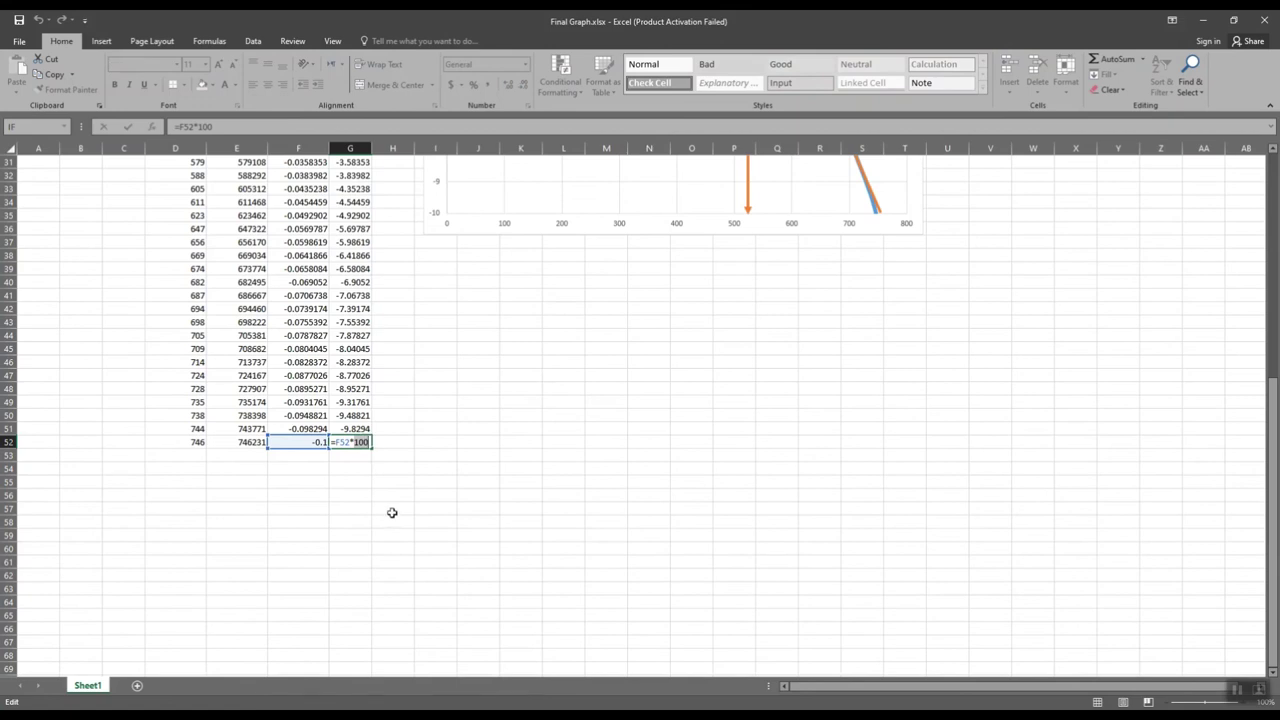
key(Escape)
Examine the load-settlement chart's axes, the tangent intersection and the vertical line down to the load axis.
scroll(448, 480, up, 10)
scroll(440, 500, down, 5)
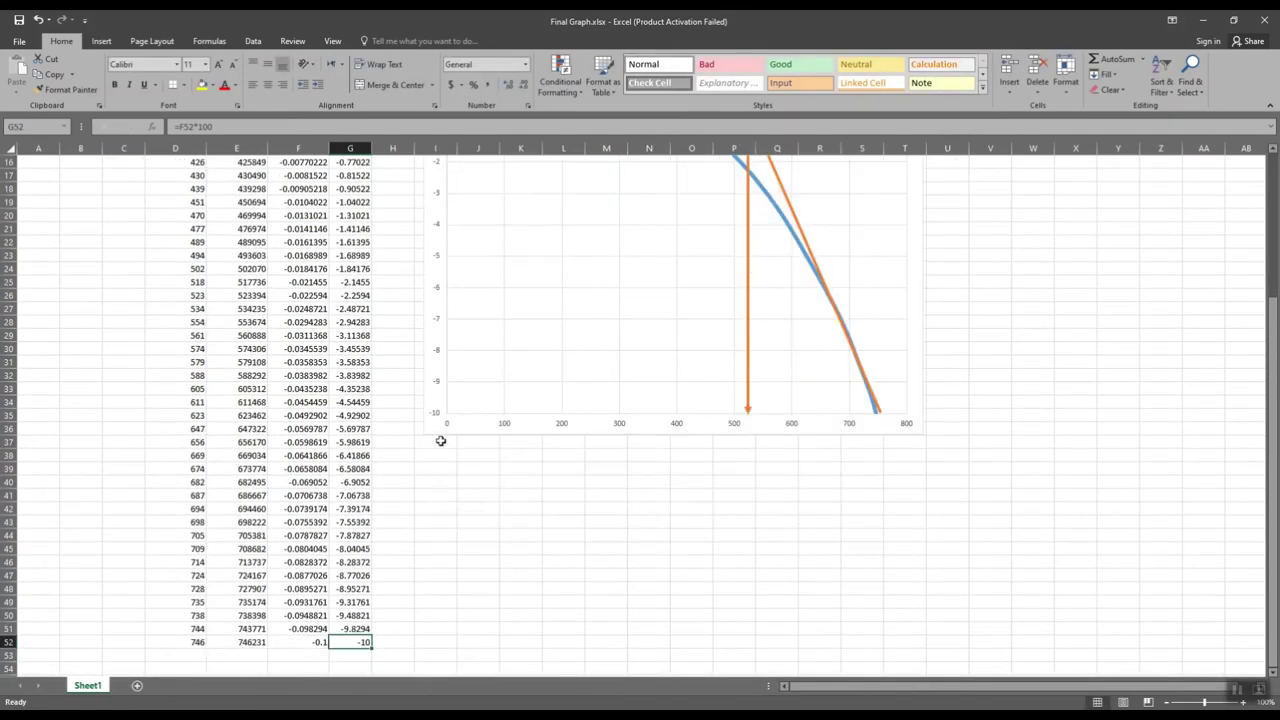
scroll(441, 410, down, 2)
click(435, 348)
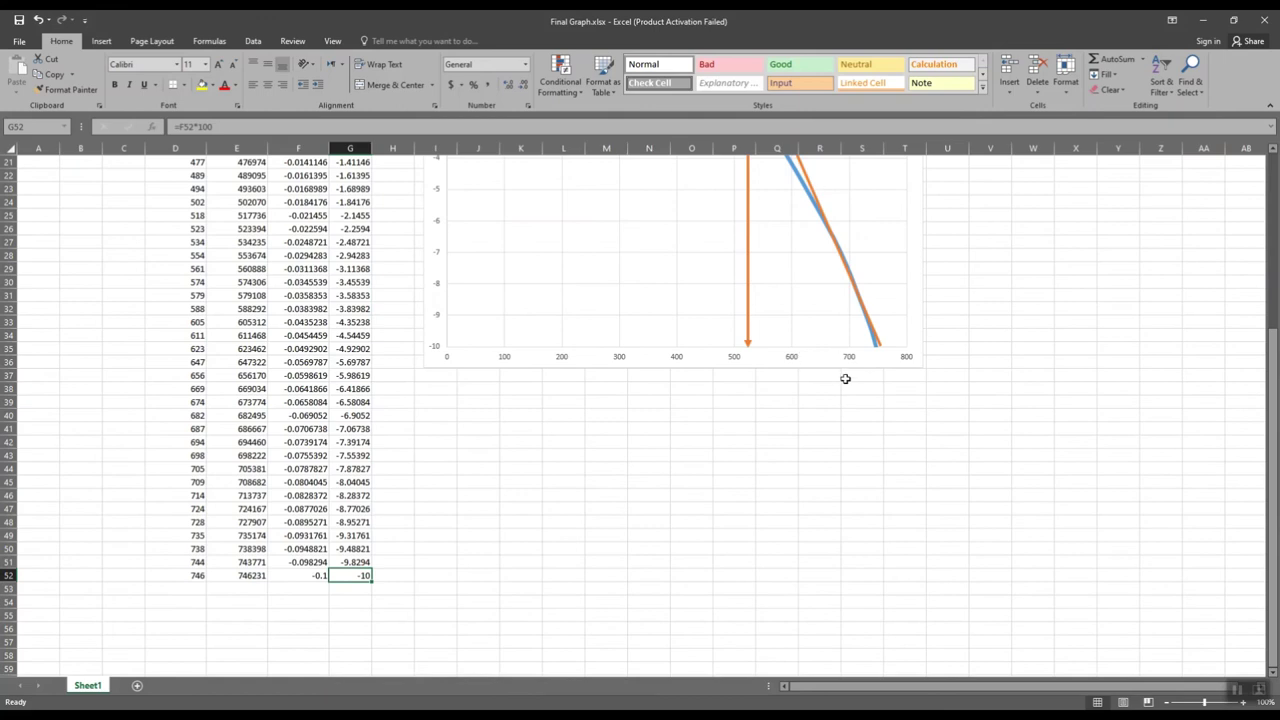
scroll(843, 375, up, 6)
scroll(845, 381, up, 1)
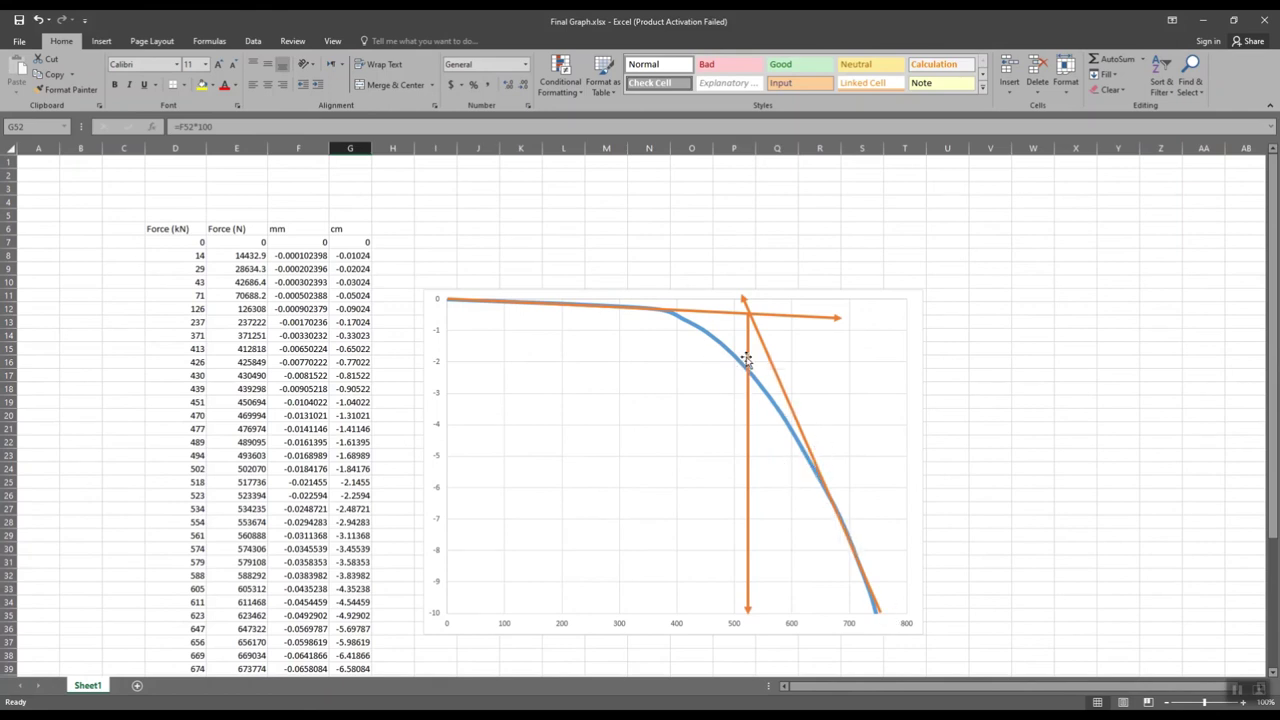
click(748, 320)
scroll(757, 449, down, 6)
scroll(753, 444, up, 3)
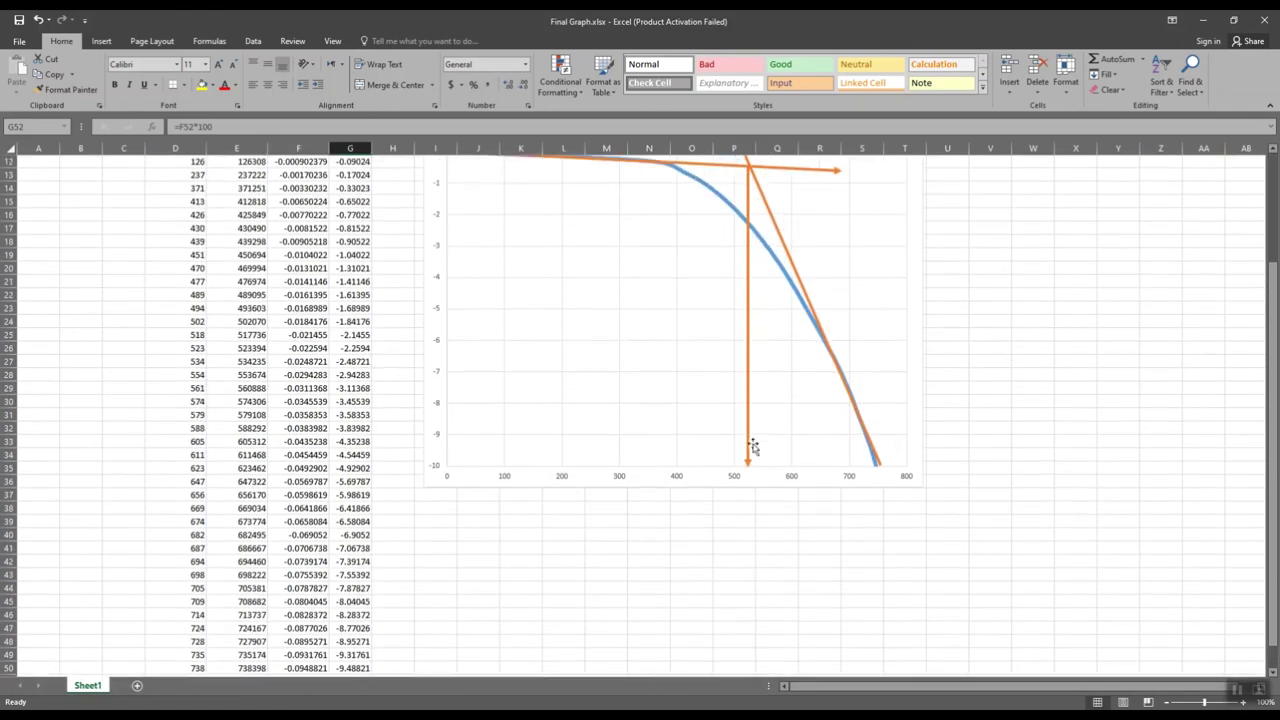
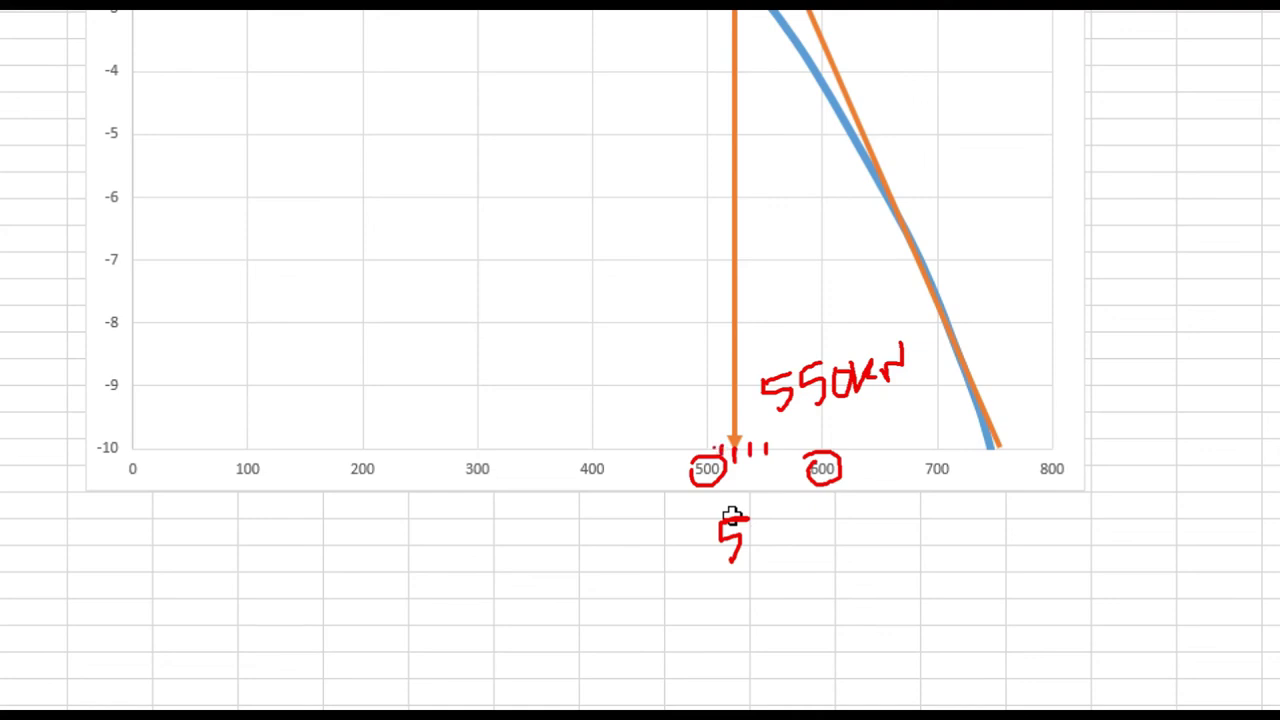
Annotate the chart with tick marks around the arrow tip on the load axis and write ≈ 525 below it.
drag(744, 436, 746, 456)
drag(734, 438, 738, 458)
mouse_move(748, 514)
mouse_down()
mouse_move(753, 540)
mouse_move(796, 530)
mouse_move(788, 545)
mouse_move(797, 505)
mouse_up()
mouse_move(664, 573)
mouse_down()
mouse_move(712, 551)
mouse_move(704, 542)
mouse_up()
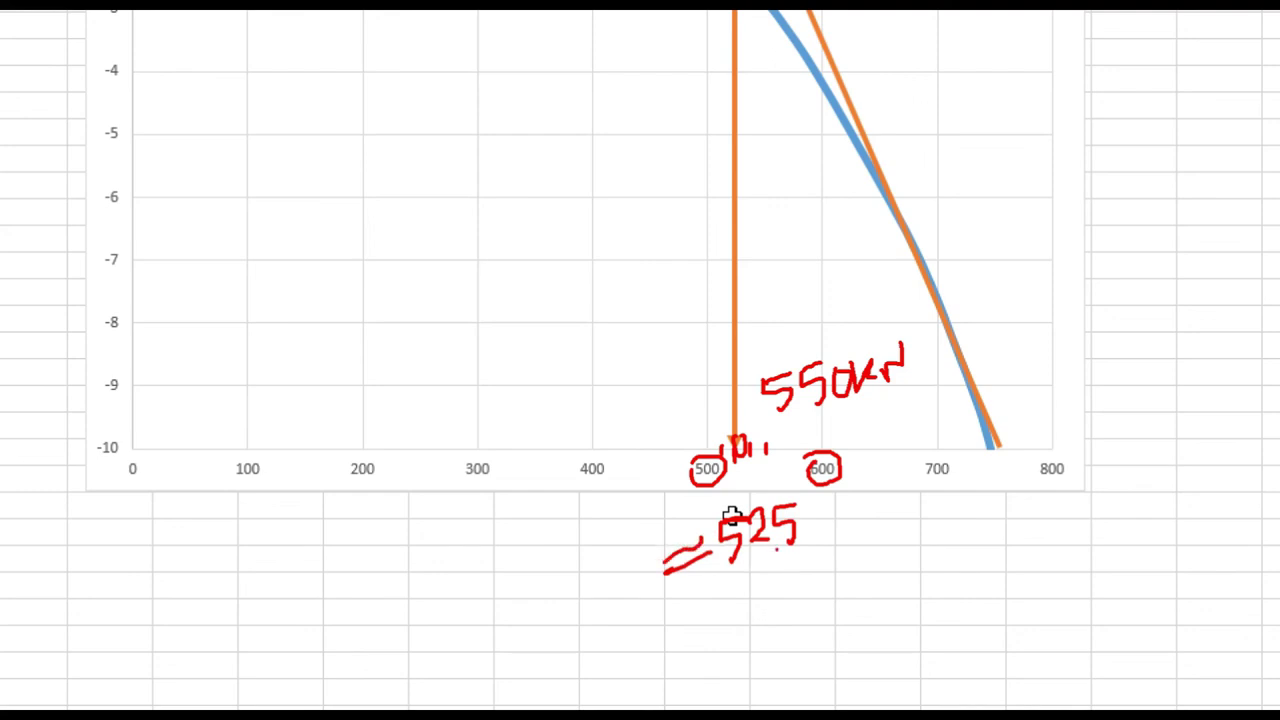
Cross out the handwritten 525, write 530 kN, circle the arrow tip on the load axis, and exit the annotation view.
drag(796, 500, 746, 560)
drag(740, 520, 722, 566)
mouse_move(743, 576)
mouse_down()
mouse_move(745, 598)
mouse_move(772, 612)
mouse_move(779, 556)
mouse_move(818, 590)
mouse_move(794, 608)
mouse_up()
mouse_move(844, 556)
mouse_down()
mouse_move(828, 584)
mouse_move(858, 560)
mouse_move(874, 588)
mouse_up()
mouse_move(900, 546)
mouse_down()
mouse_move(909, 576)
mouse_move(942, 500)
mouse_up()
mouse_move(724, 438)
mouse_down()
mouse_move(770, 442)
mouse_move(726, 436)
mouse_up()
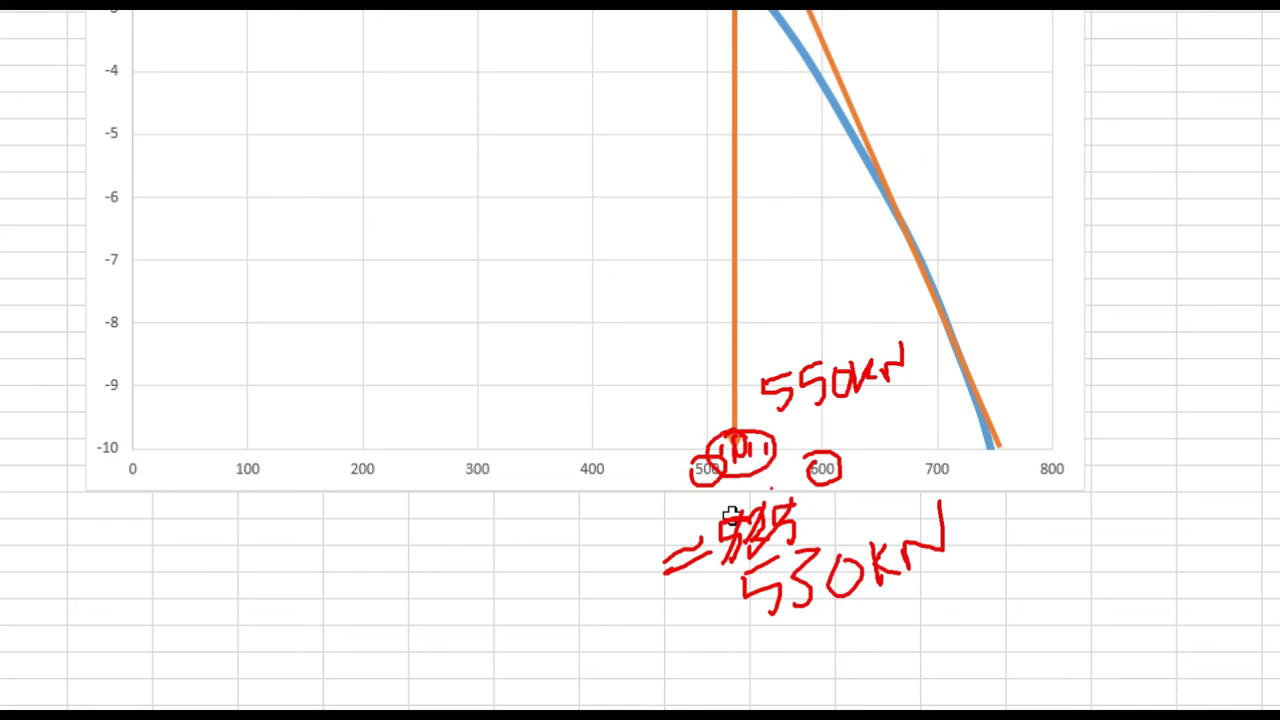
key(Escape)
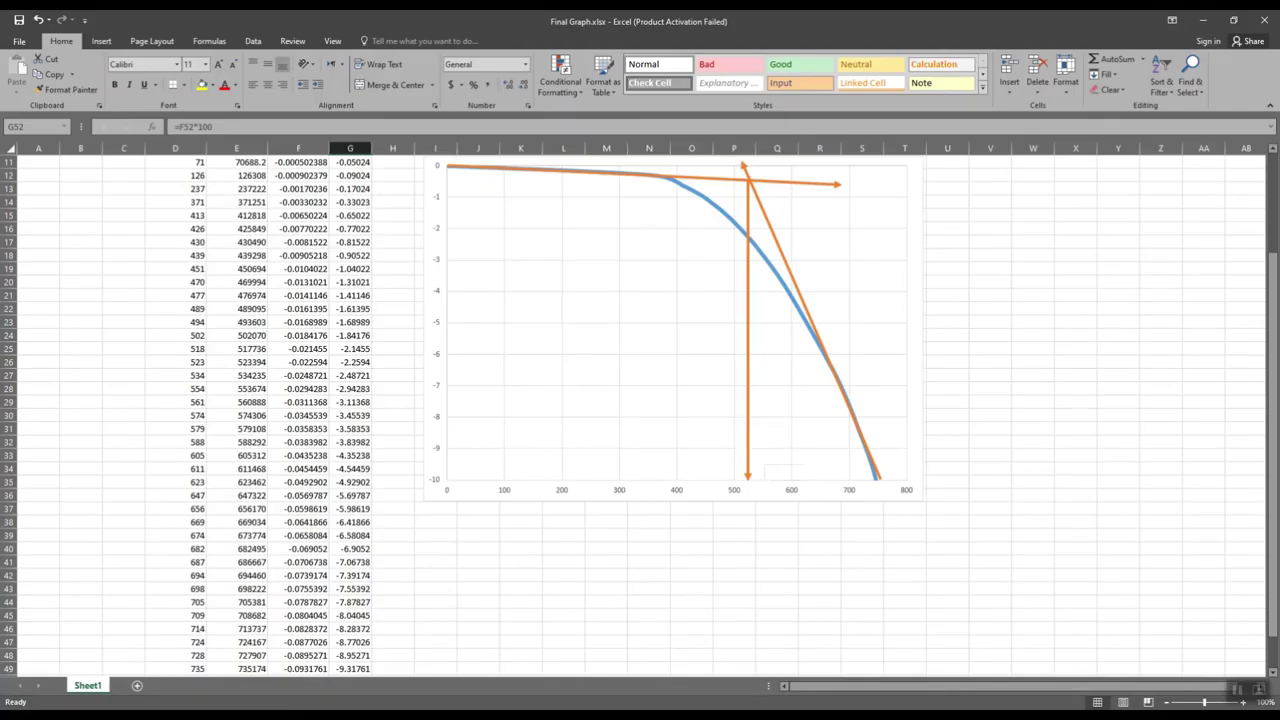
Switch to the Applied Soil Mechanics PDF and examine Figure 8.13 and the highlighted pile load capacity result on PDF page 313.
mouse_move(255, 706)
click(355, 670)
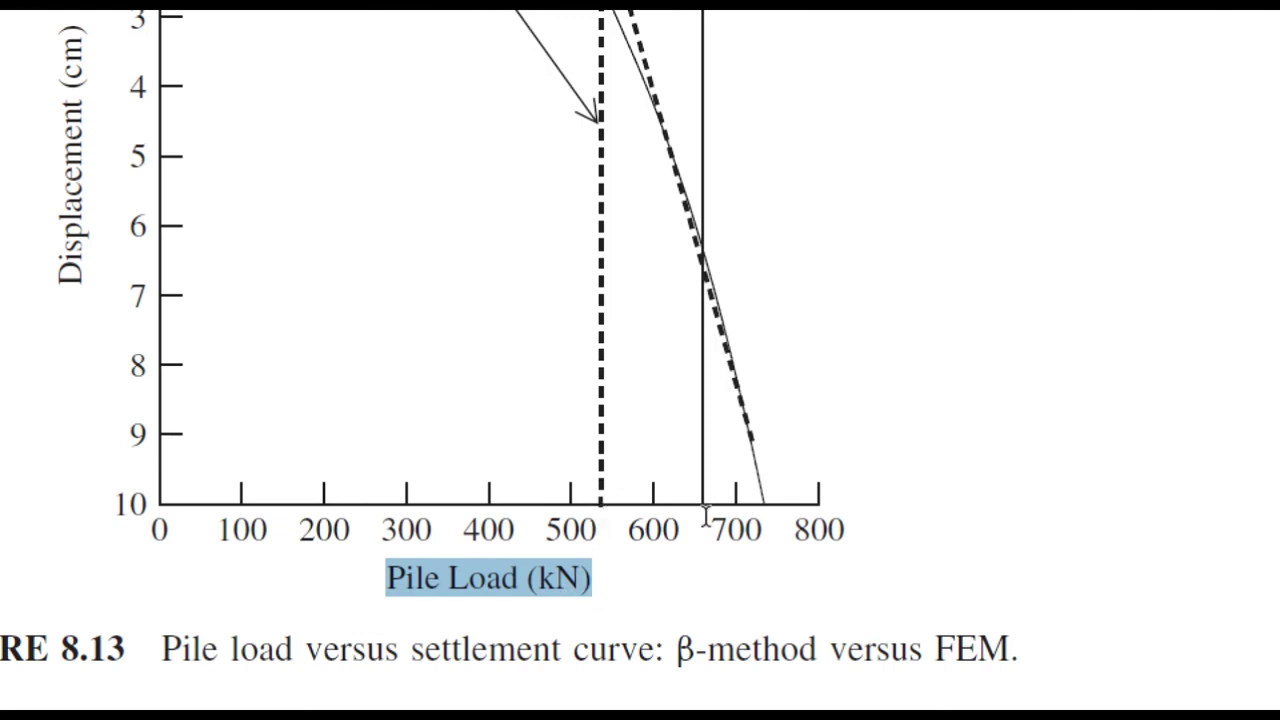
scroll(706, 515, up, 10)
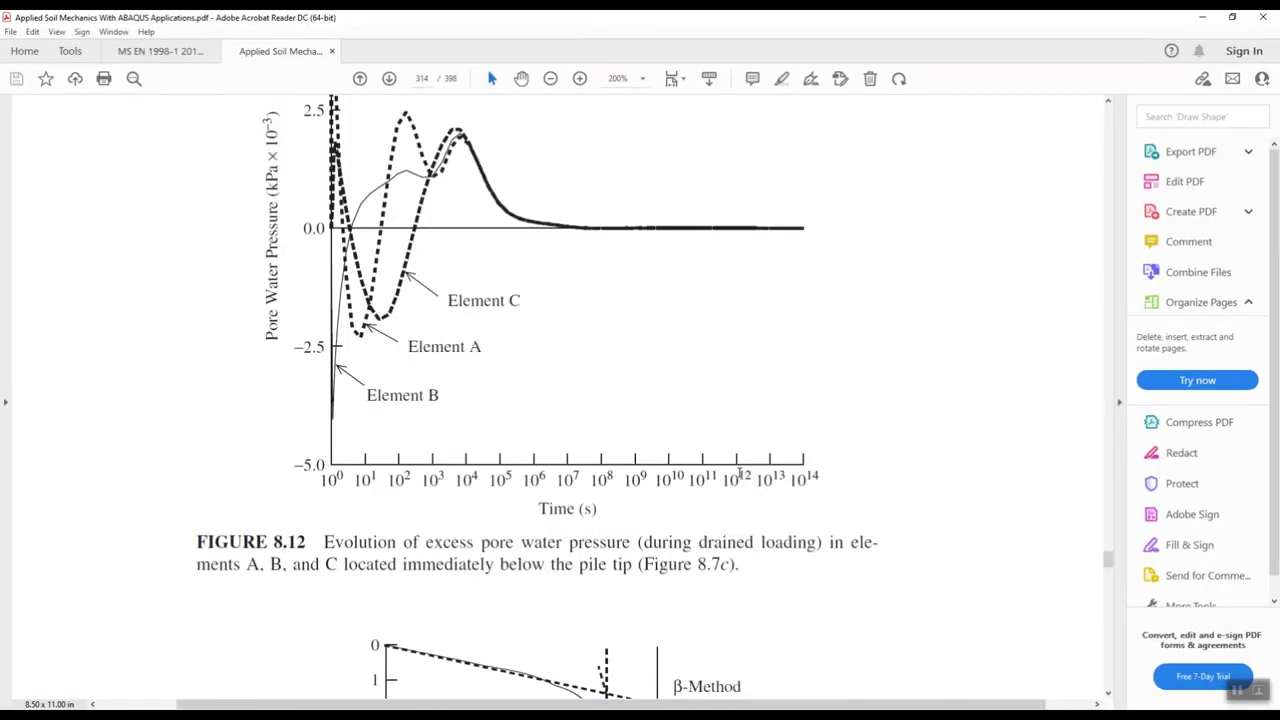
ctrl+scroll(740, 474, down, 4)
scroll(740, 472, up, 10)
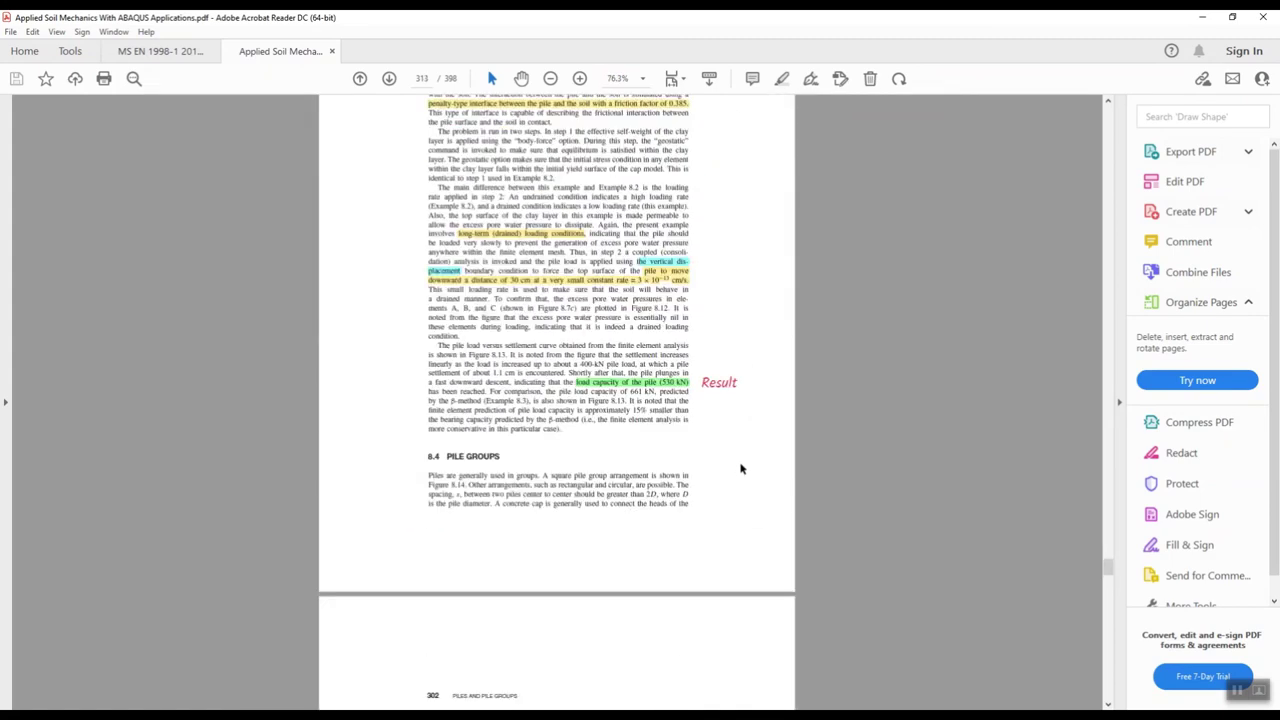
ctrl+scroll(740, 468, up, 5)
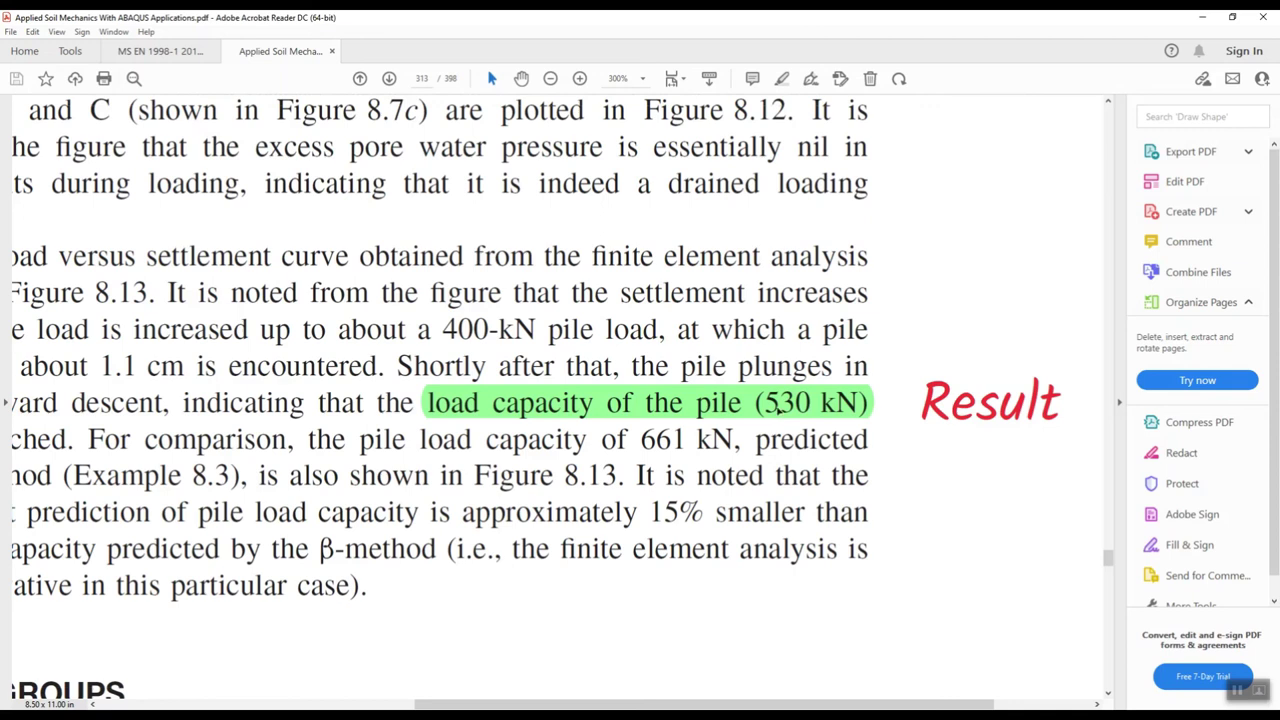
ctrl+scroll(735, 408, down, 4)
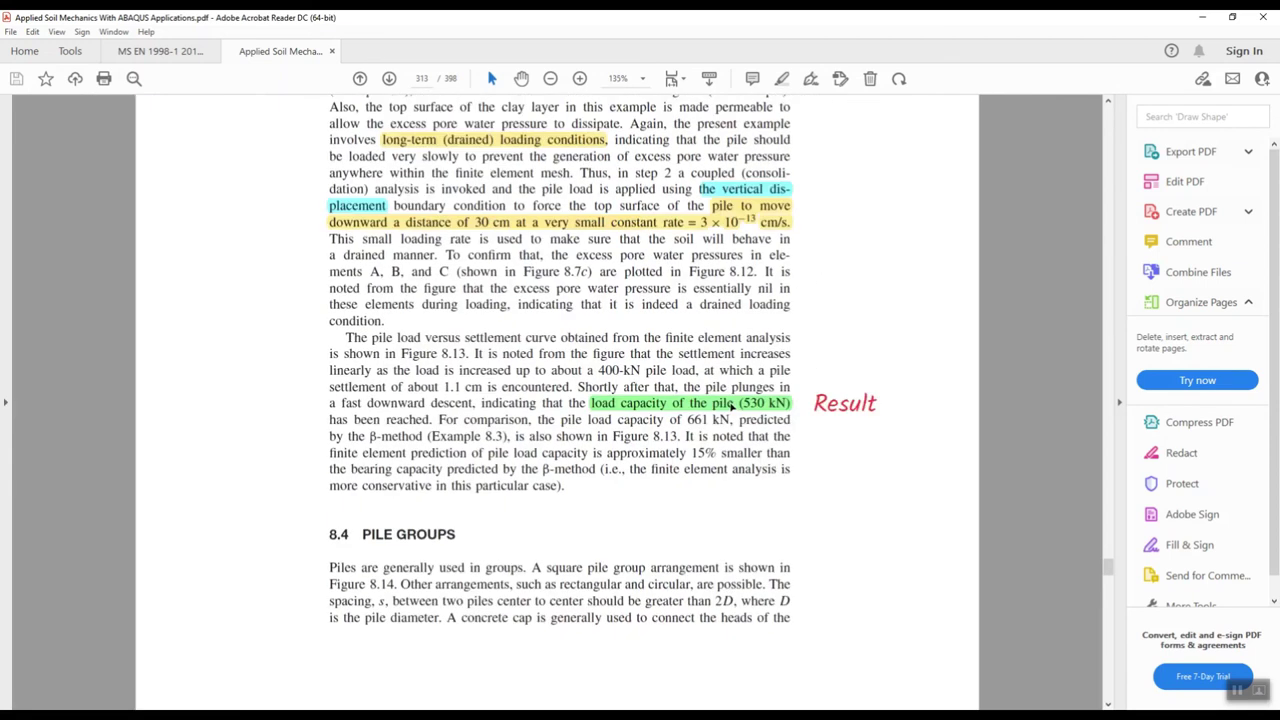
ctrl+scroll(735, 413, up, 1)
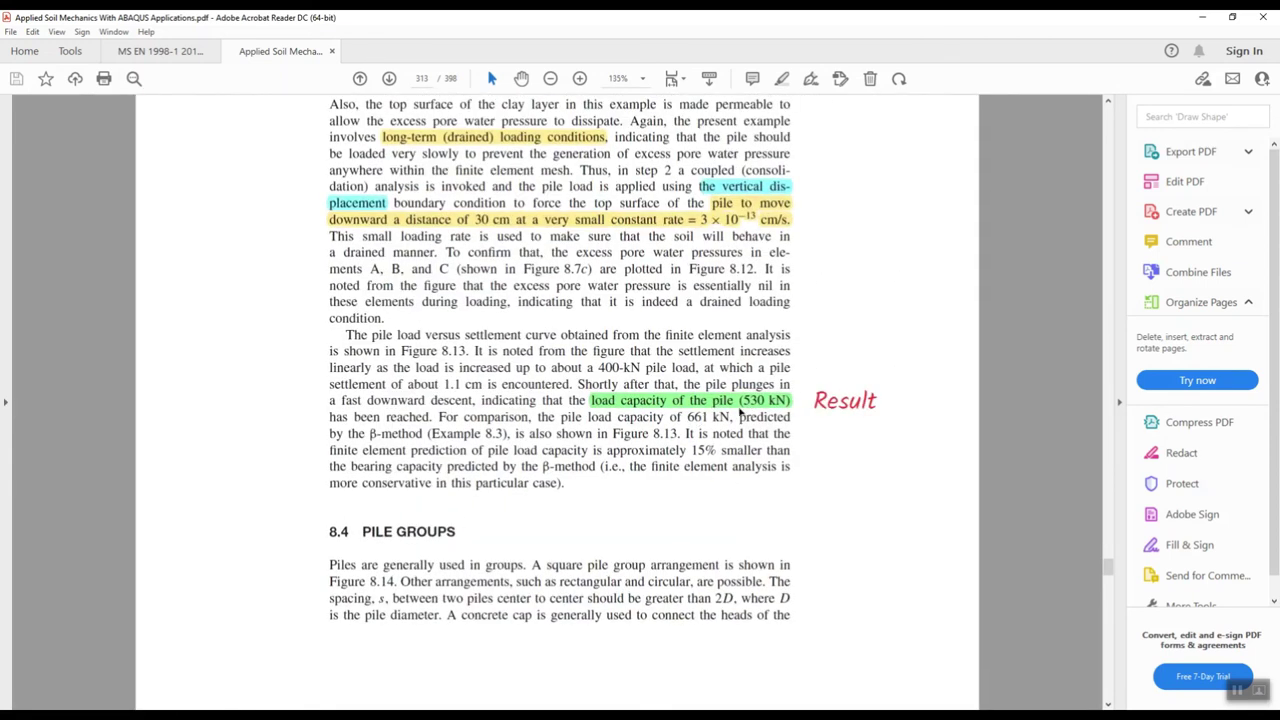
ctrl+scroll(740, 412, down, 1)
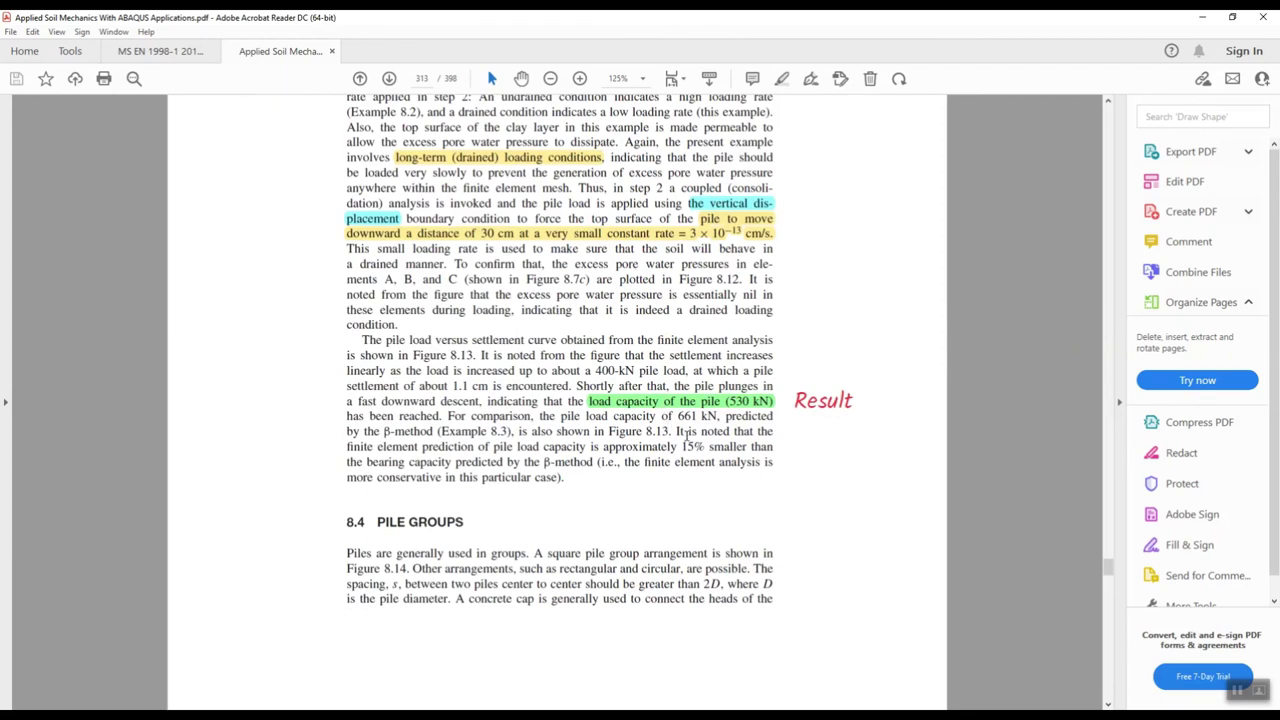
ctrl+scroll(686, 437, down, 3)
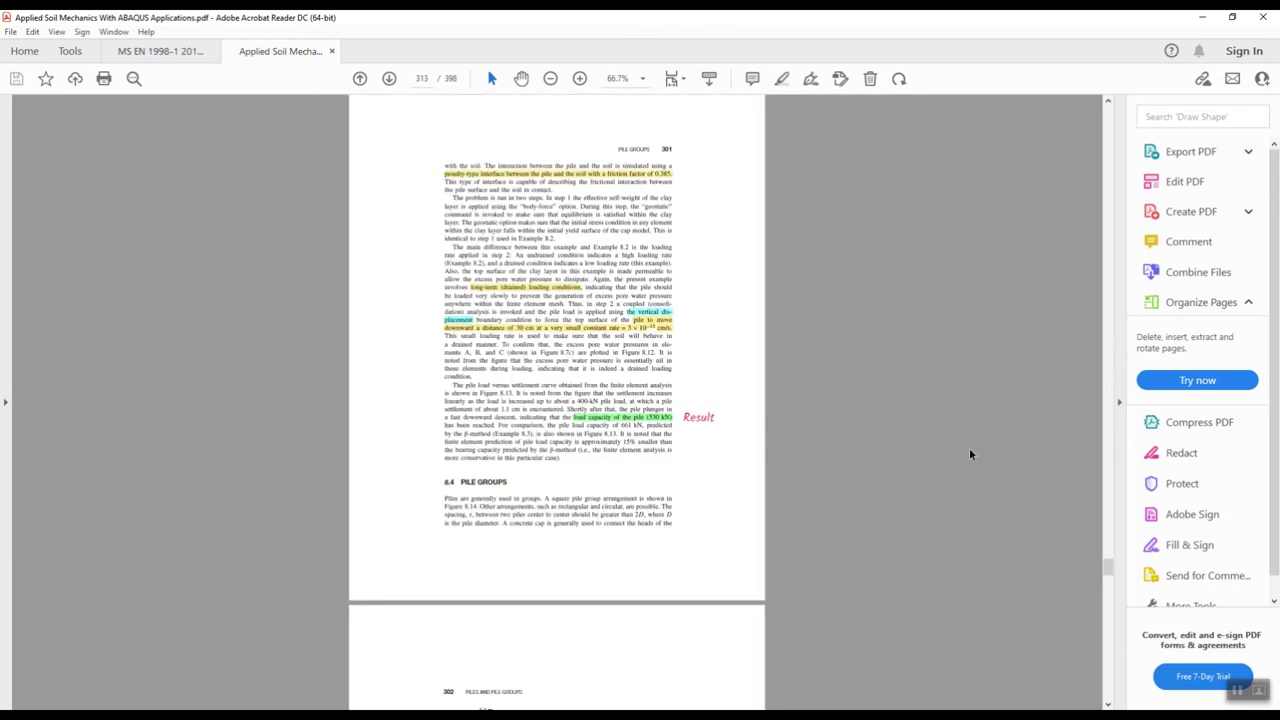
Go to the first page of the PDF and examine the book's cover title.
drag(1108, 572, 1108, 106)
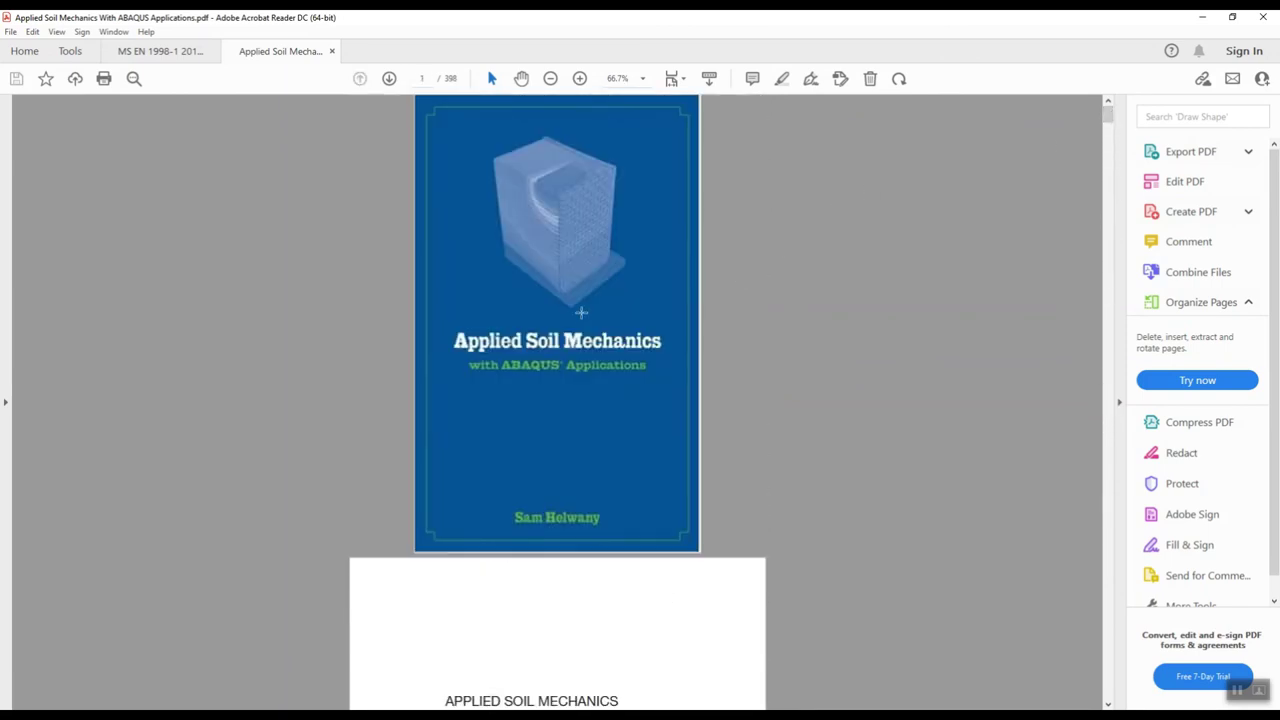
ctrl+scroll(578, 315, up, 2)
ctrl+scroll(578, 315, up, 4)
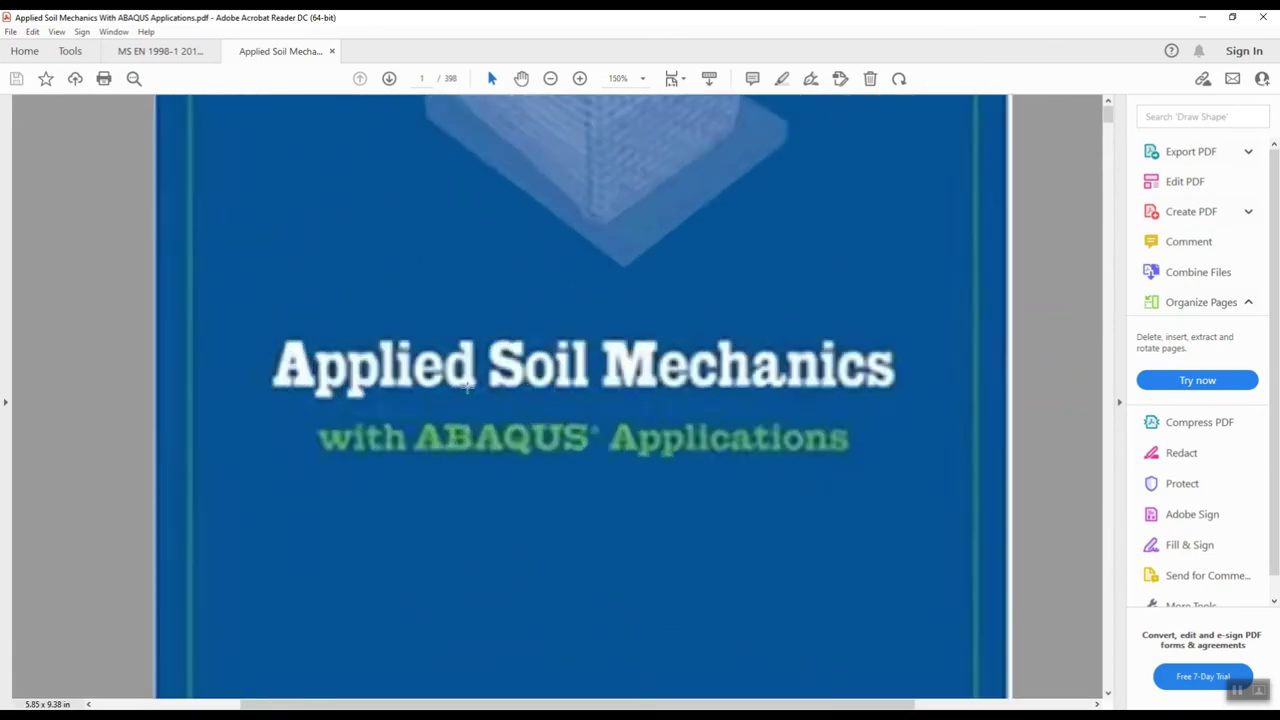
ctrl+scroll(381, 398, down, 2)
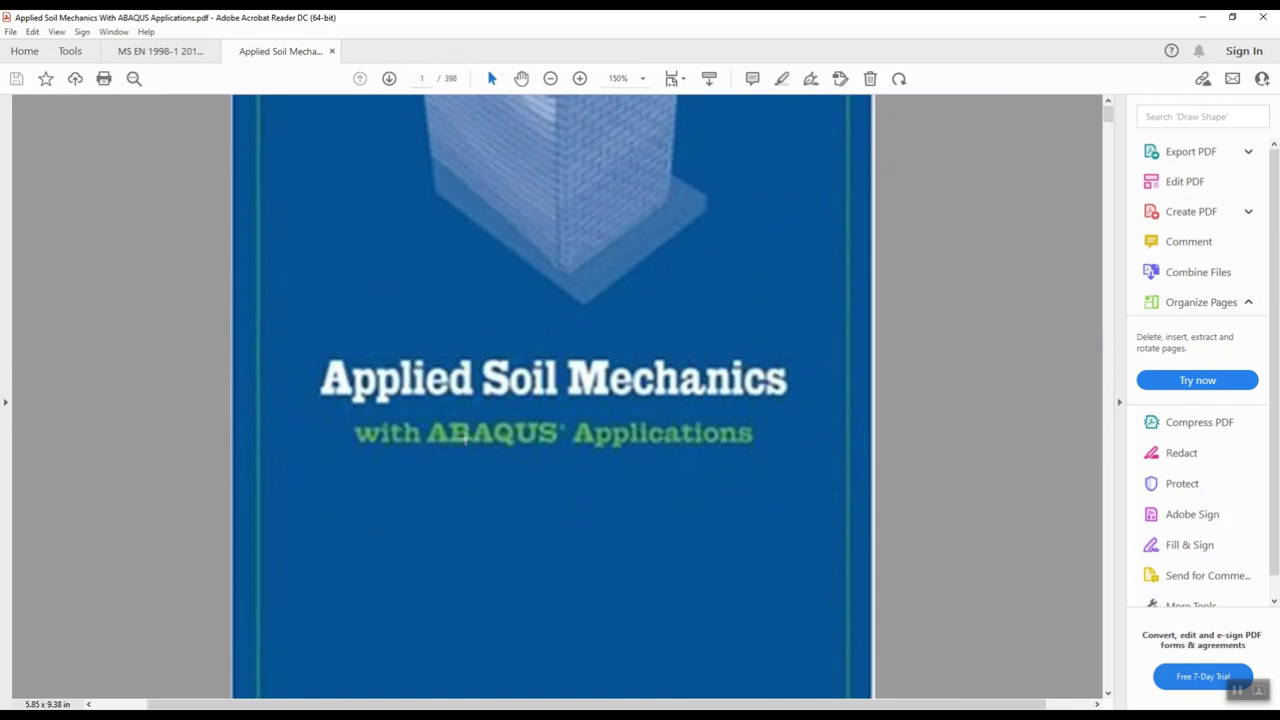
ctrl+scroll(615, 425, down, 3)
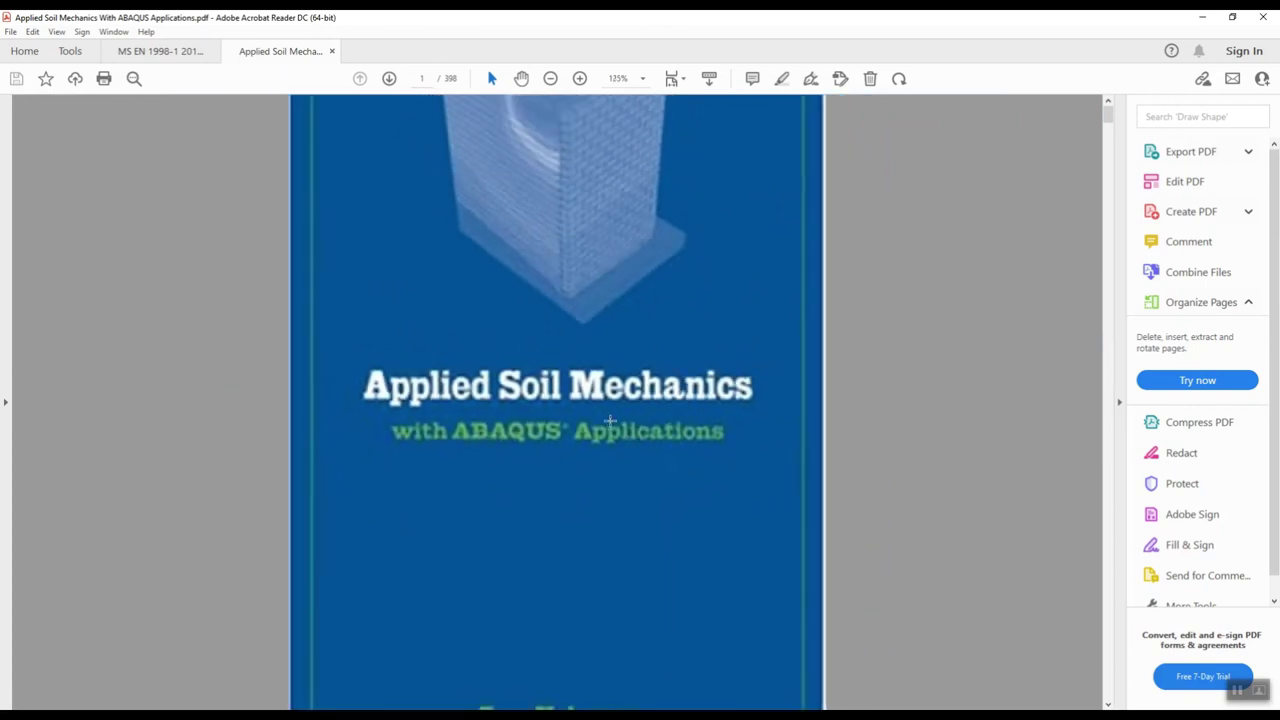
ctrl+scroll(805, 418, up, 1)
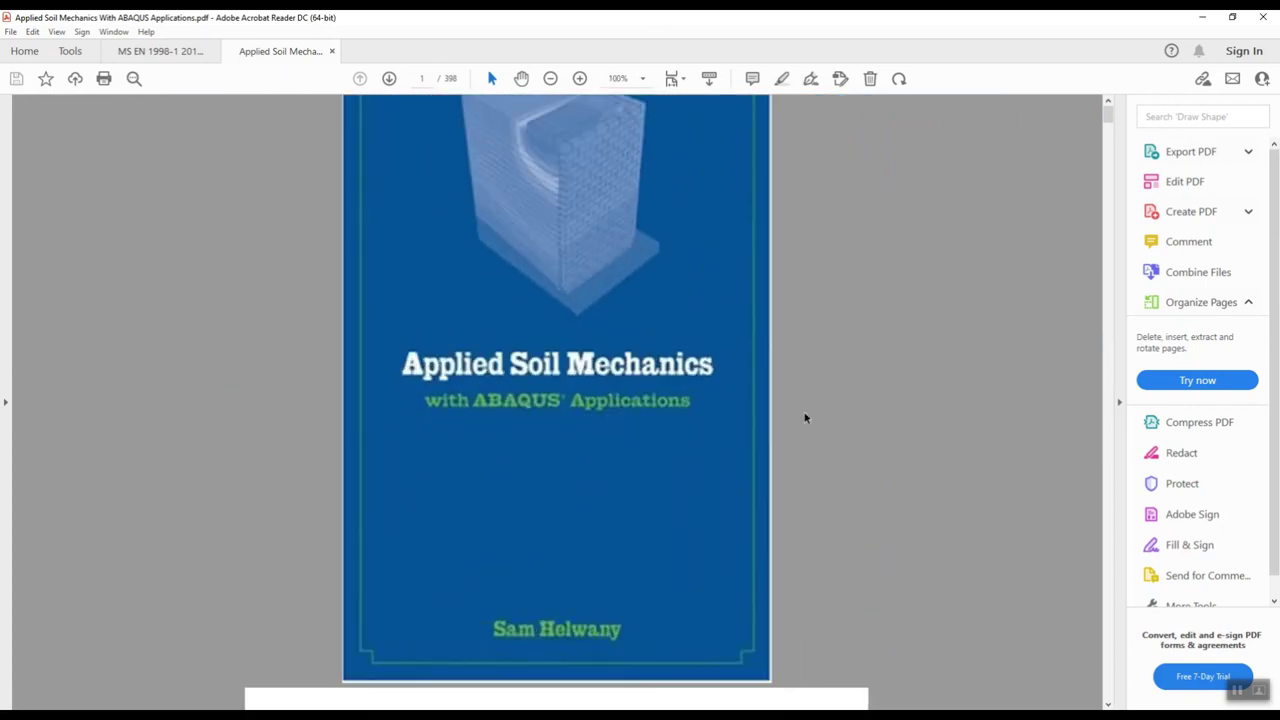
ctrl+scroll(734, 440, down, 1)
click(777, 434)
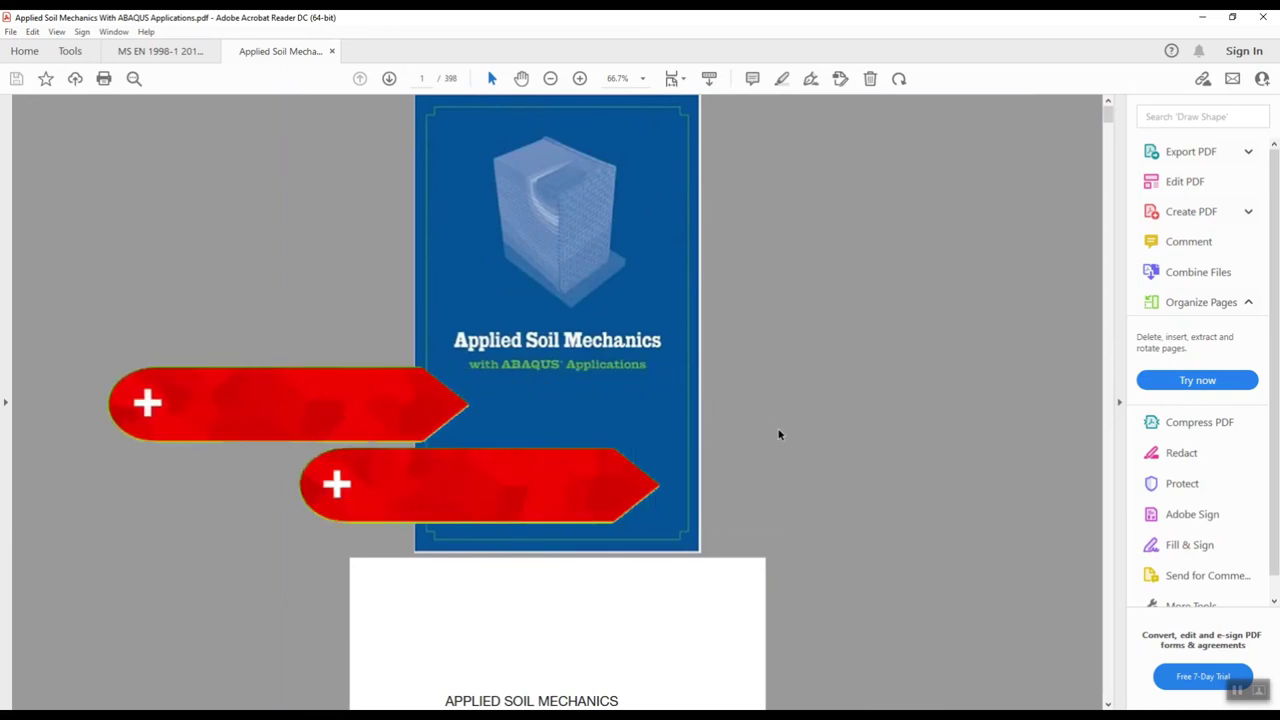